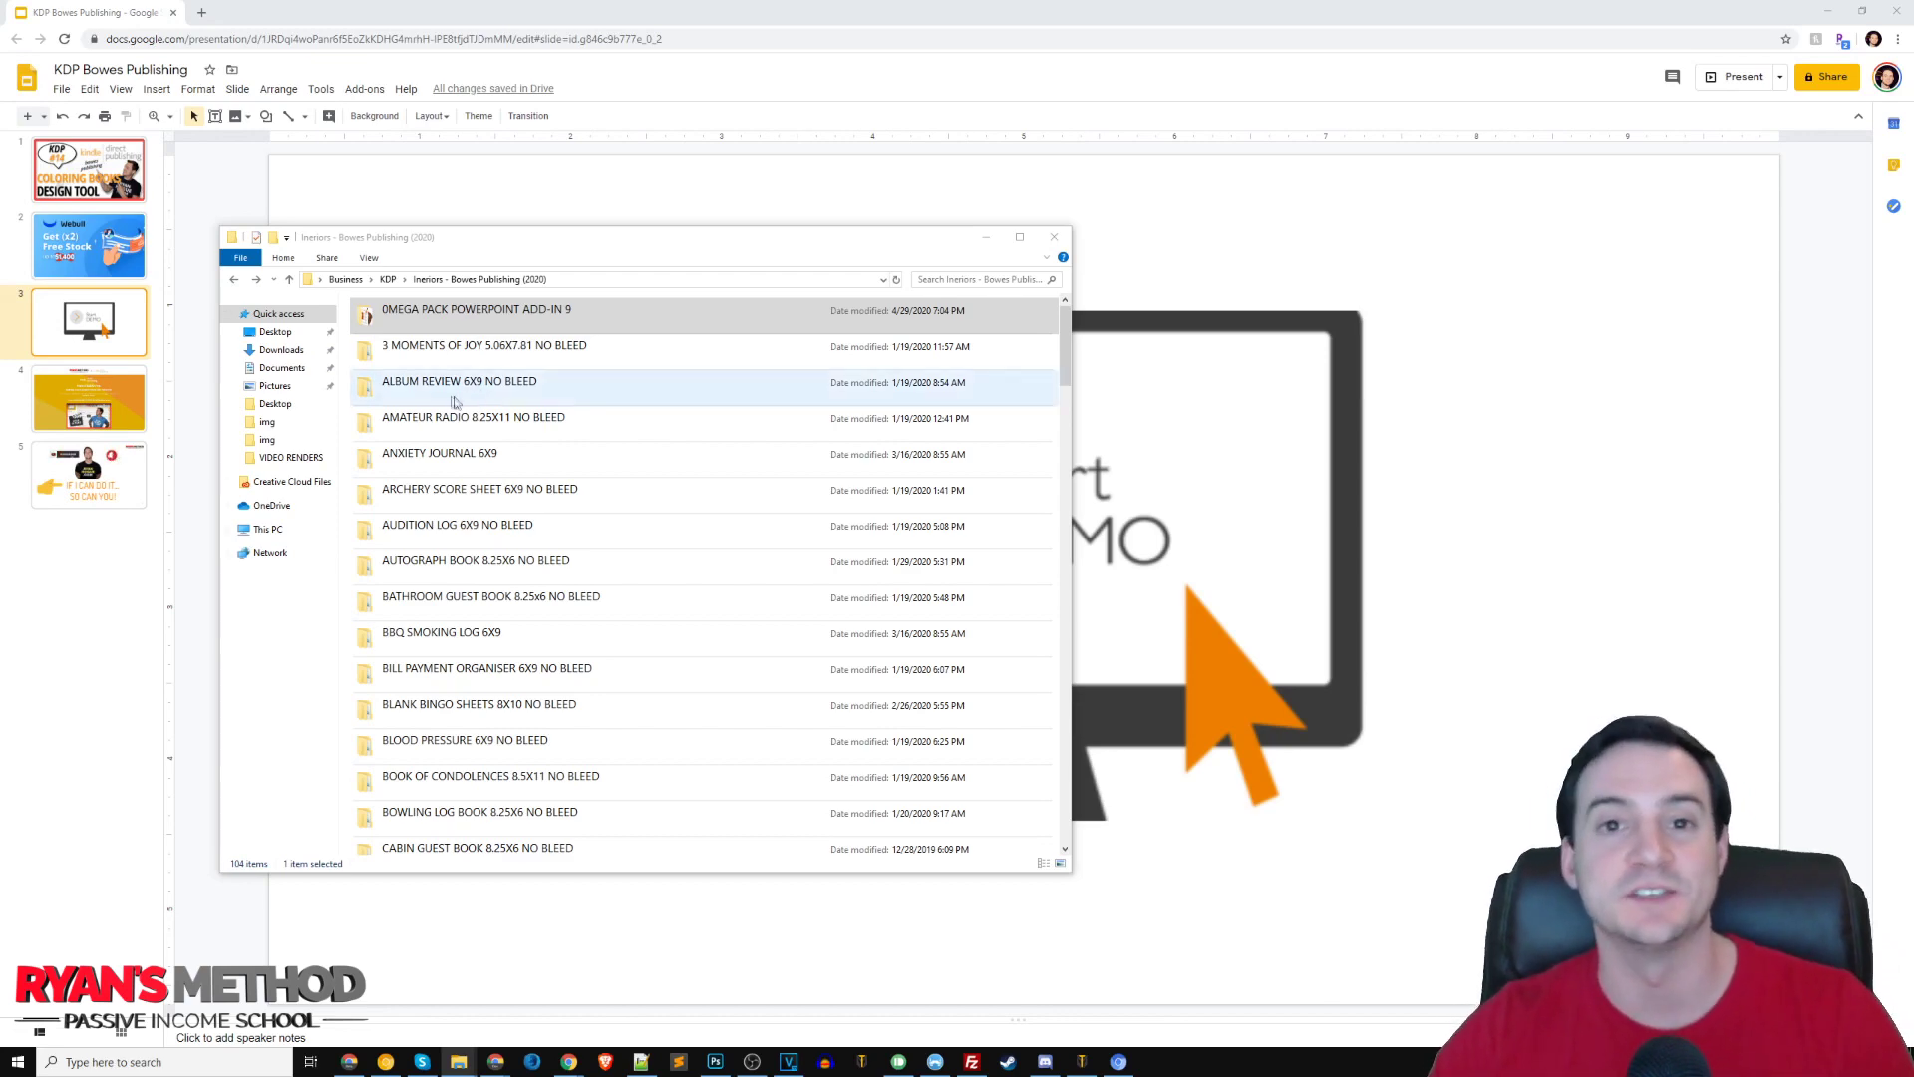
- Open the 0MEGA PACK POWERPOINT ADD-IN 9 folder and load BOWES PUBLISHING PC-MAC 6.ppam into PowerPoint
{"action": "left_click_drag", "start_coordinate": [506, 247], "coordinate": [481, 242]}
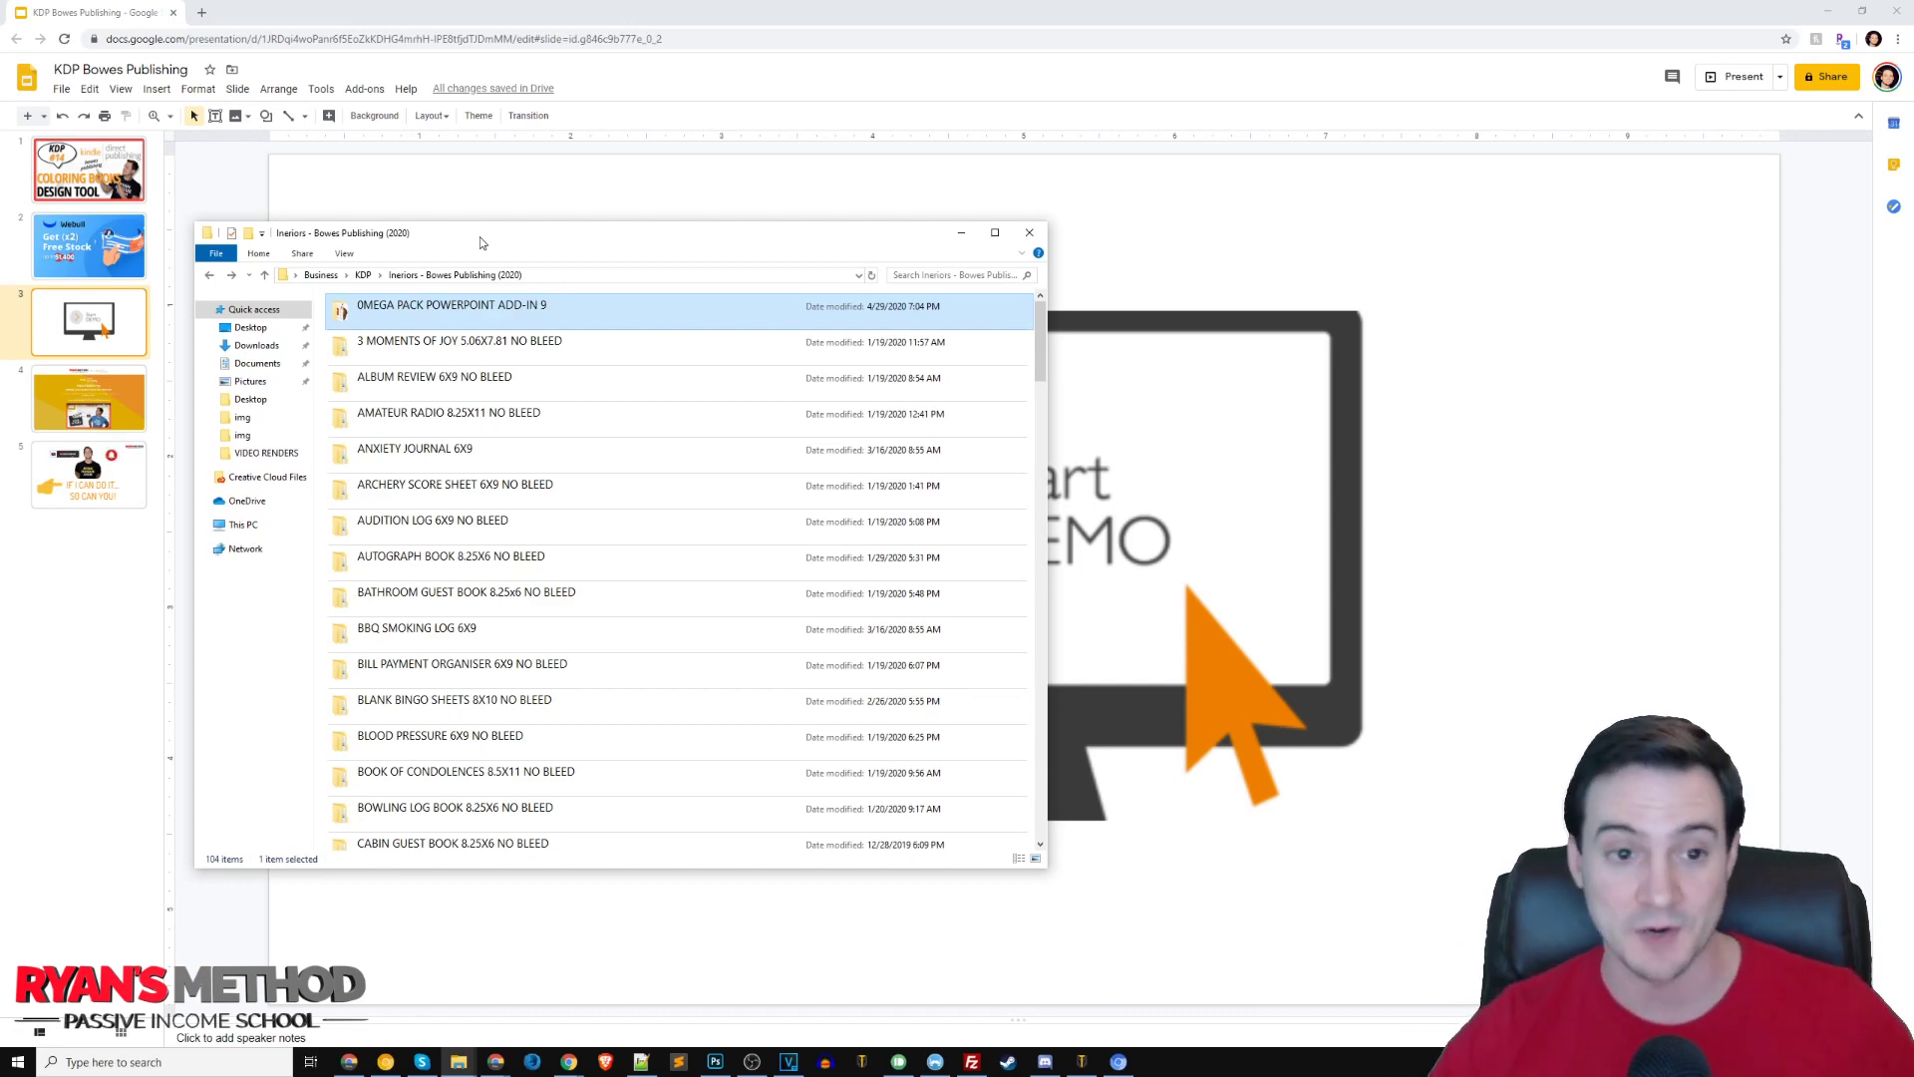
{"action": "left_click_drag", "start_coordinate": [1037, 326], "coordinate": [1008, 624]}
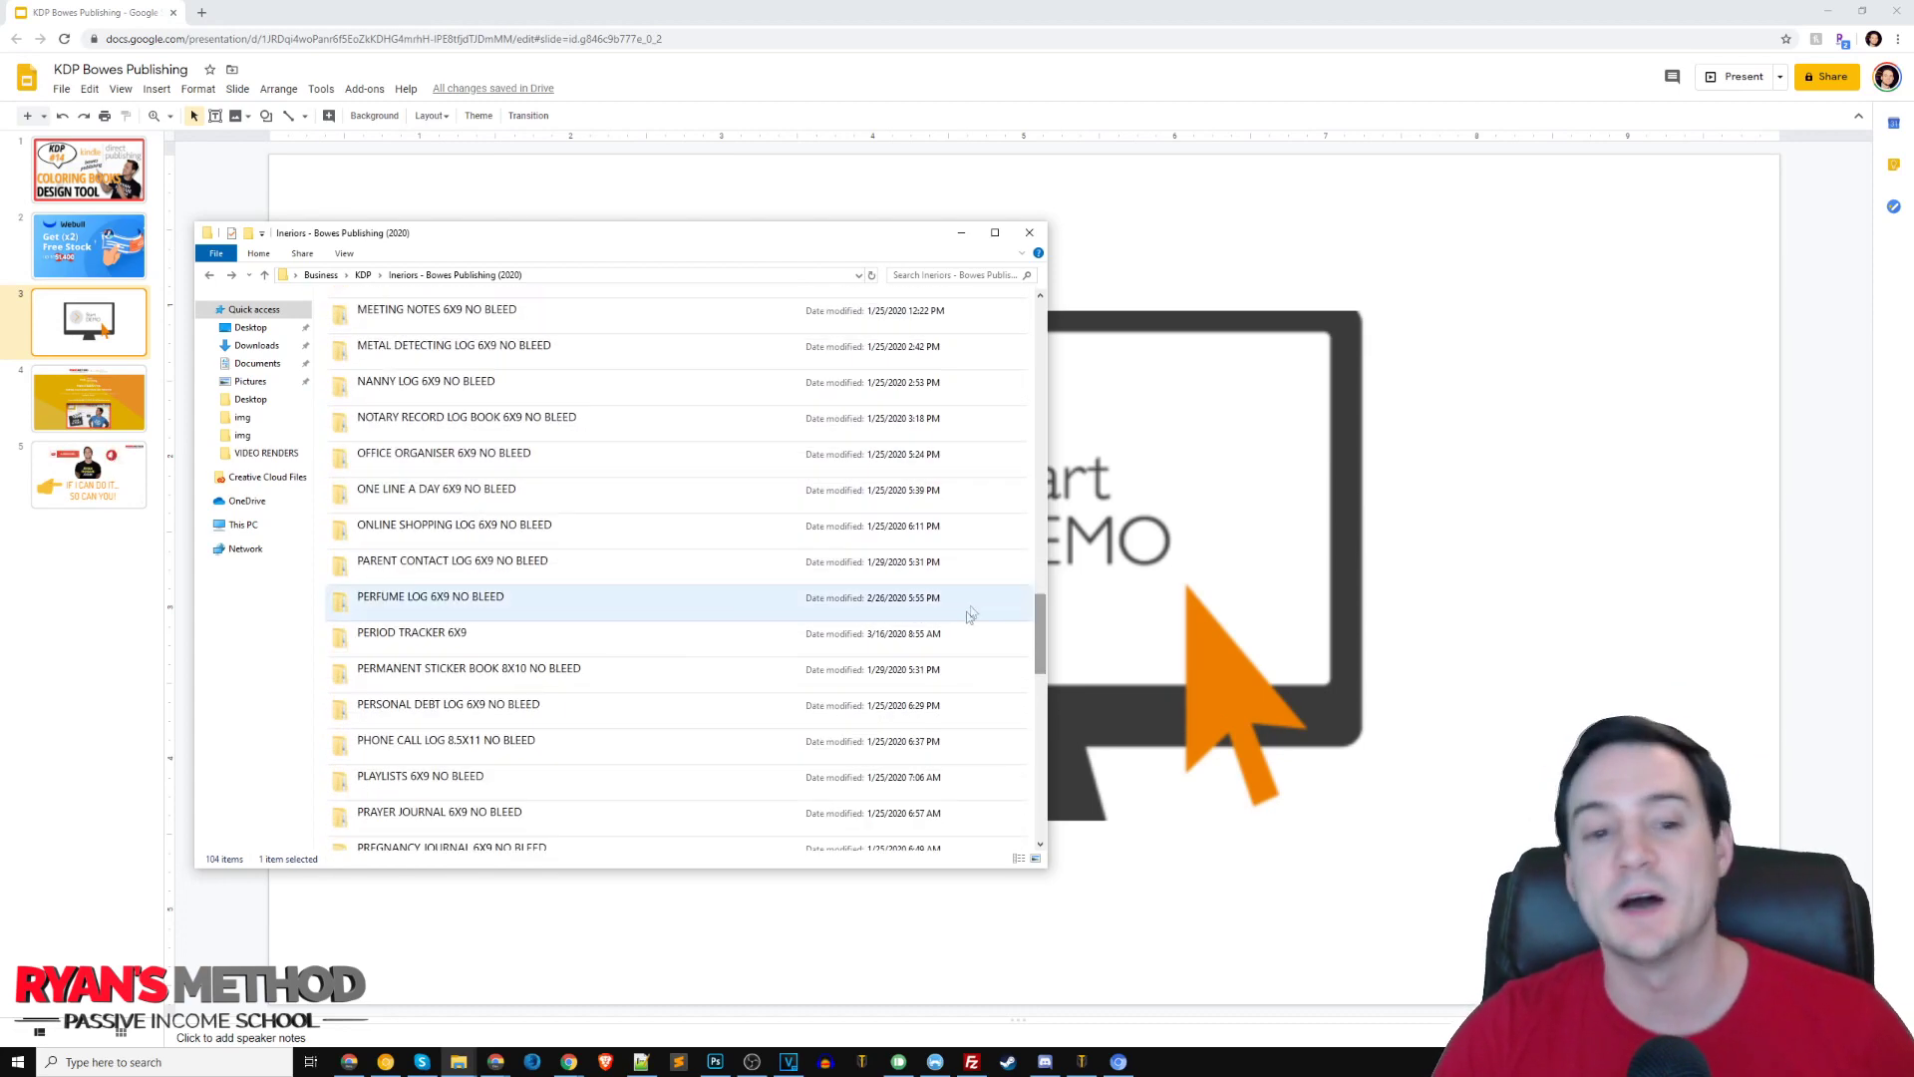
{"action": "scroll", "coordinate": [948, 658], "scroll_direction": "up", "scroll_amount": 18}
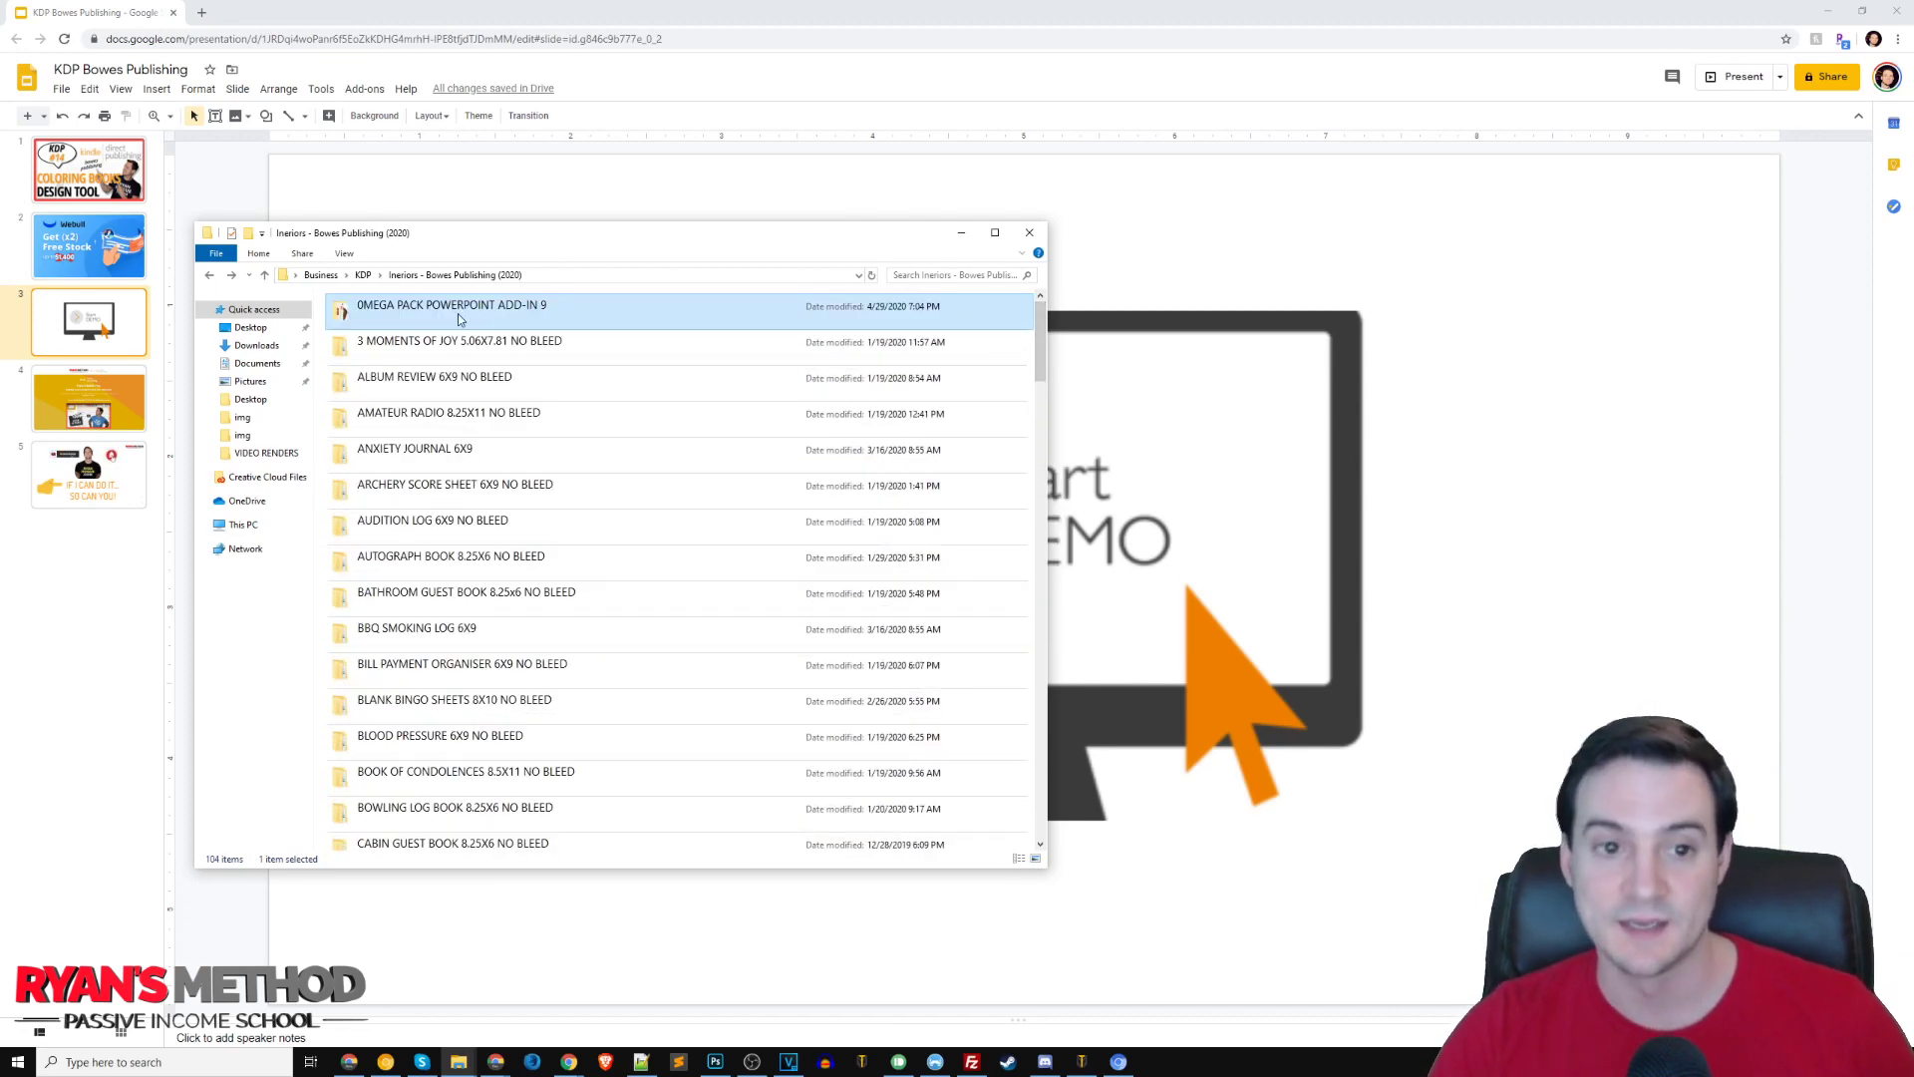
{"action": "double_click", "coordinate": [460, 318]}
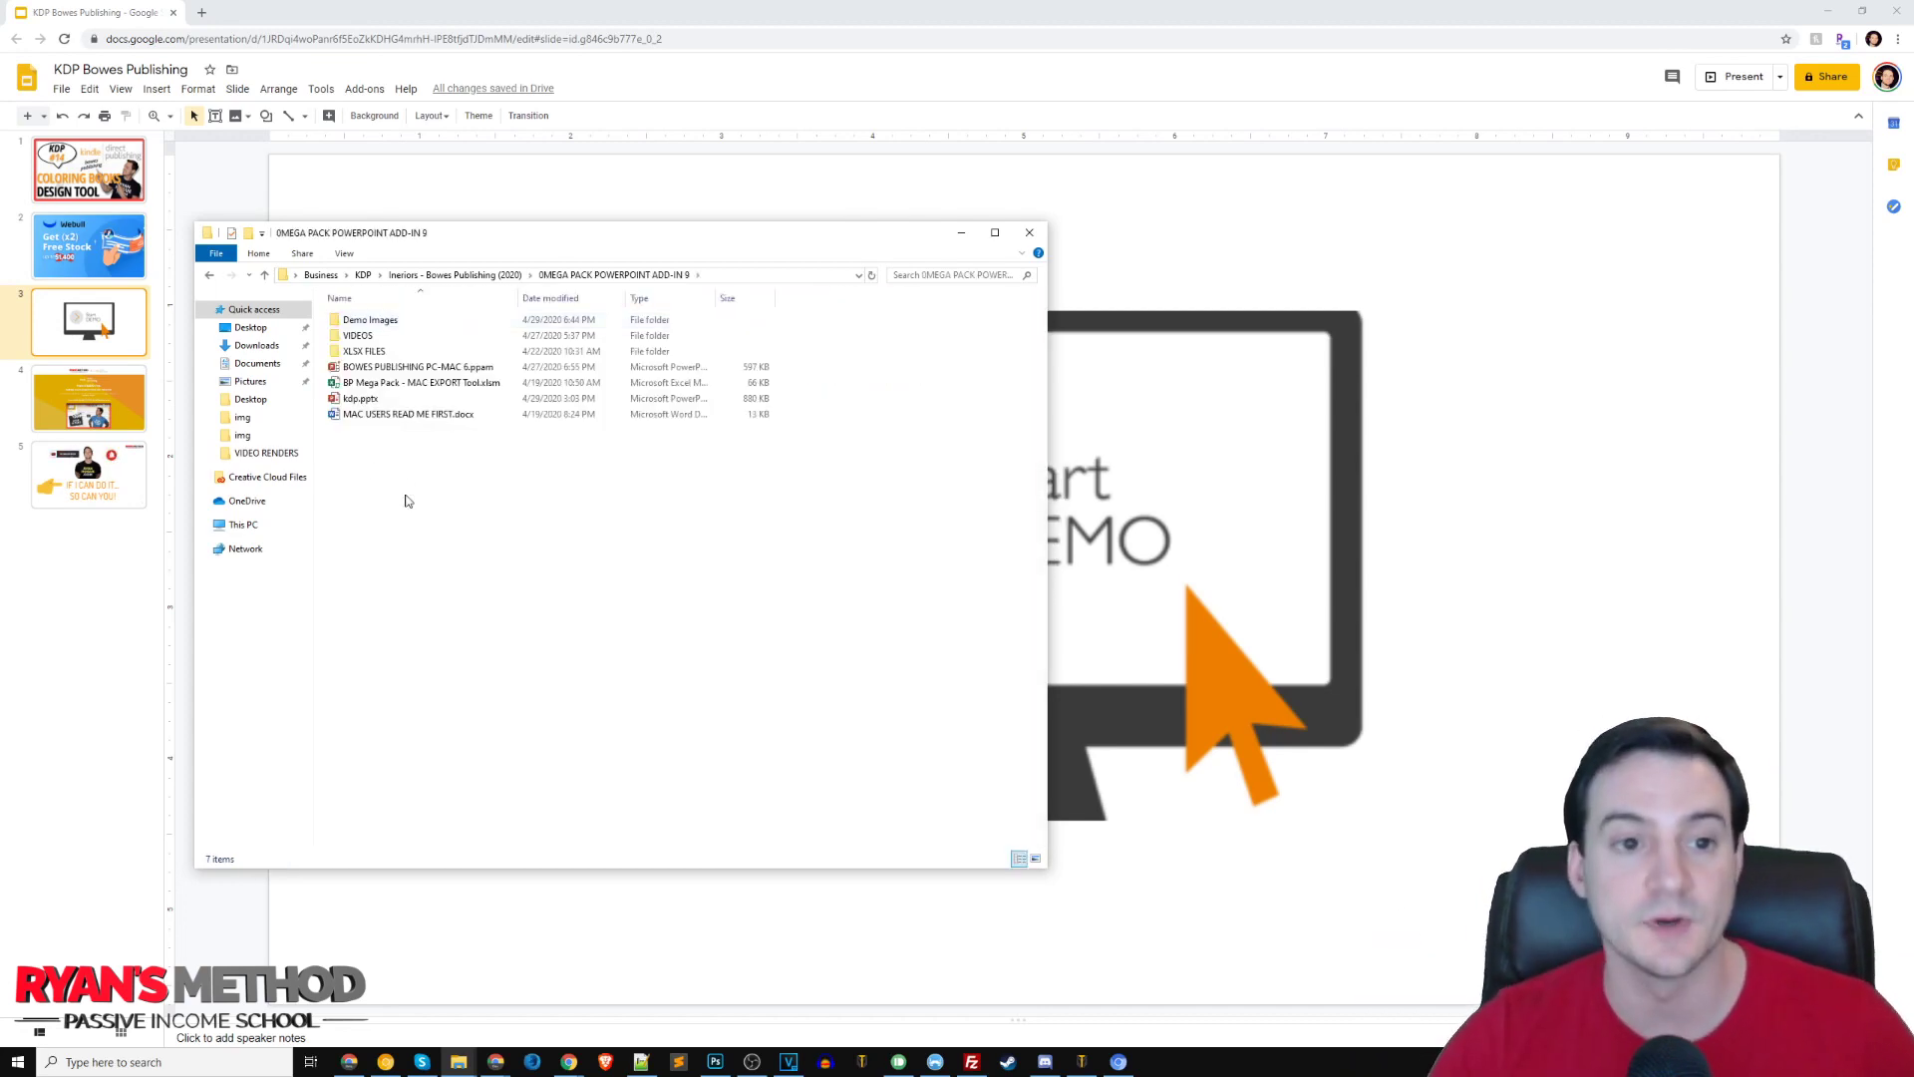
{"action": "left_click", "coordinate": [399, 369]}
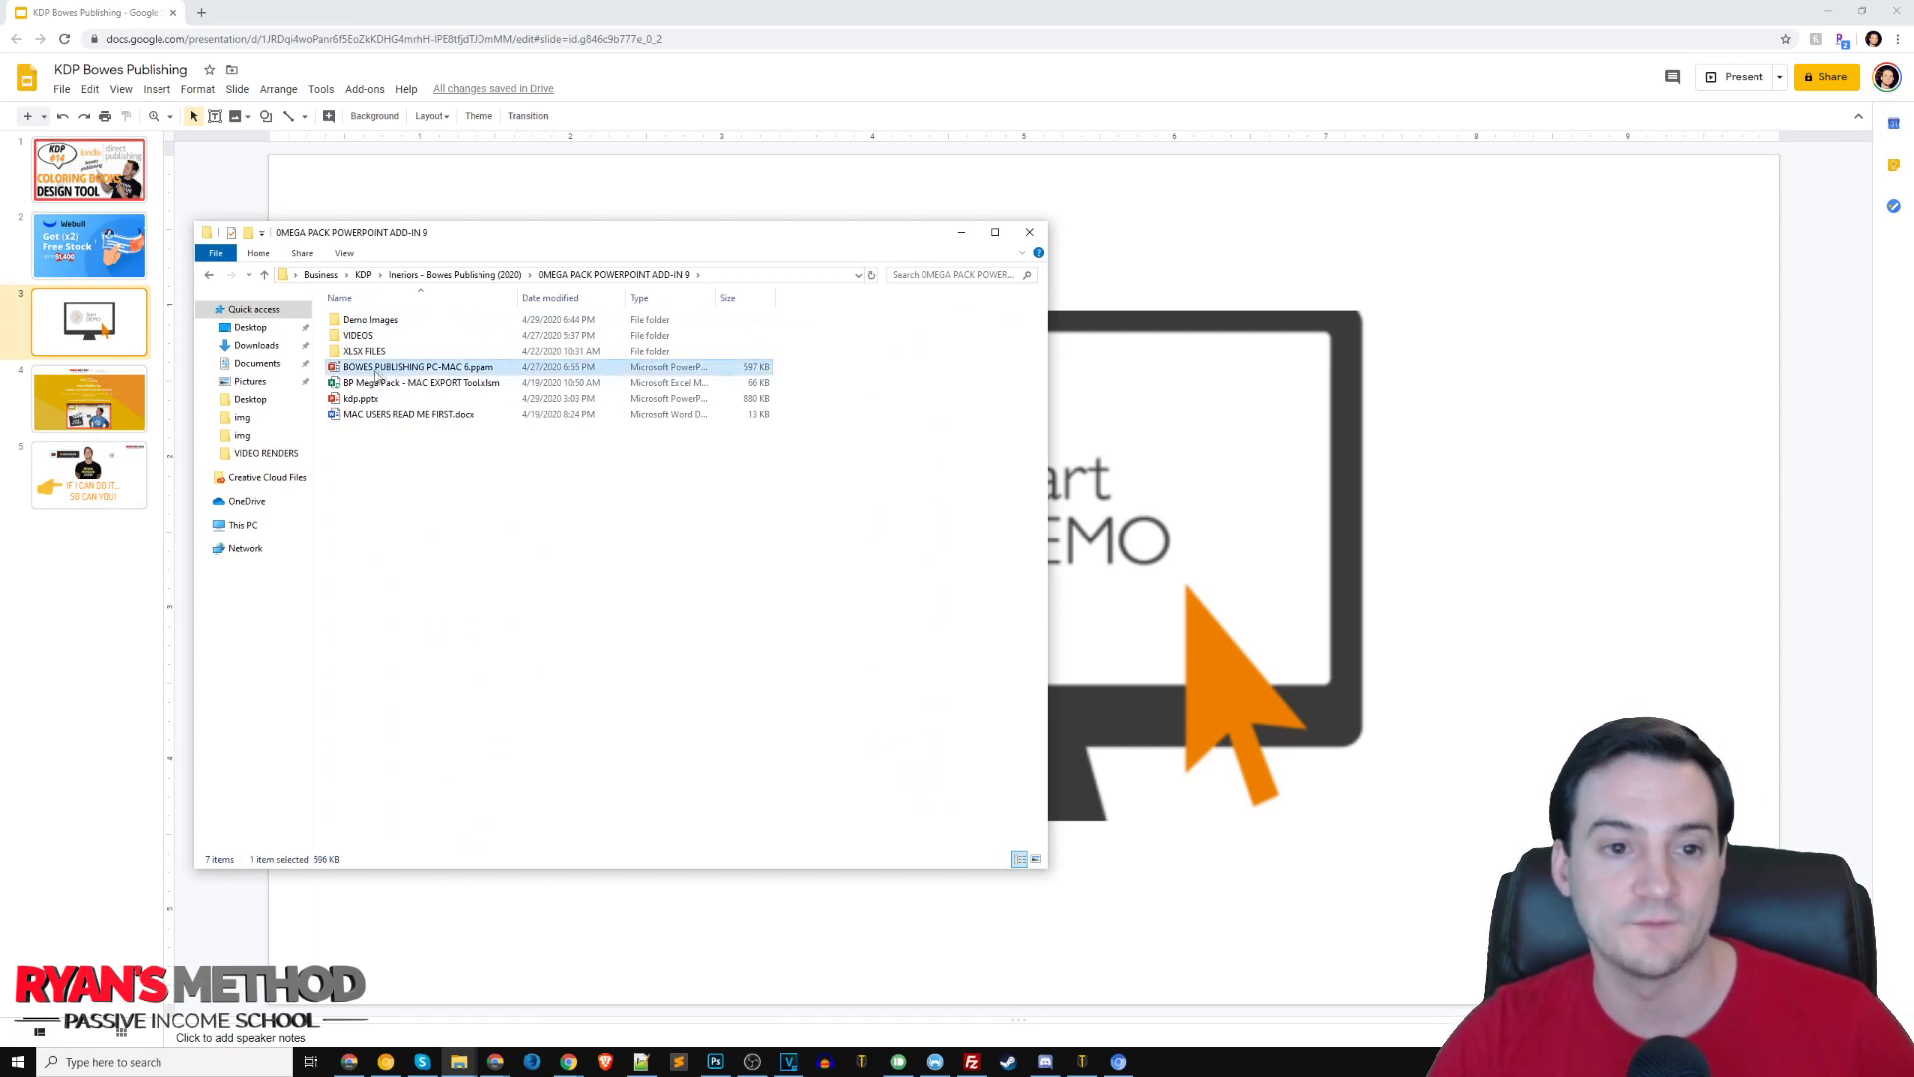
{"action": "double_click", "coordinate": [377, 375]}
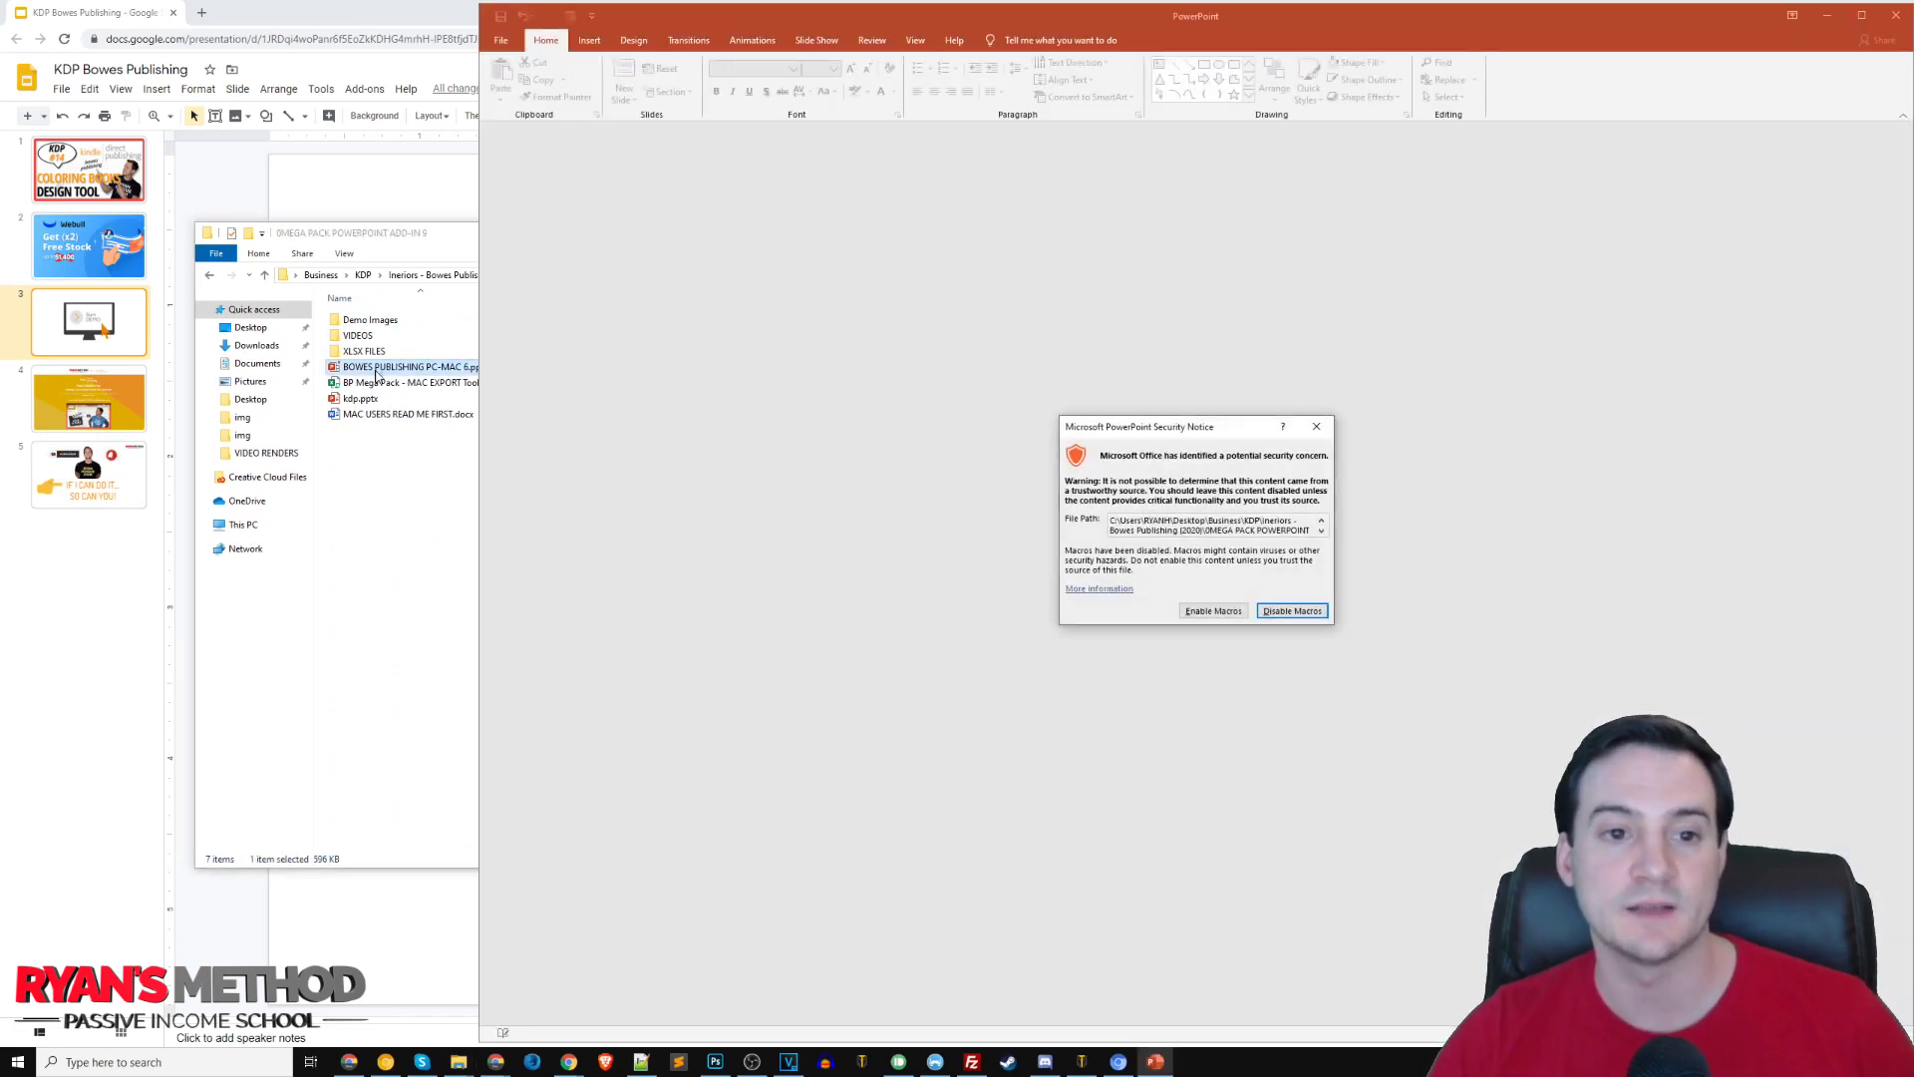
- Enable the add-in's macros and open the kdp.pptx presentation
{"action": "left_click", "coordinate": [621, 442]}
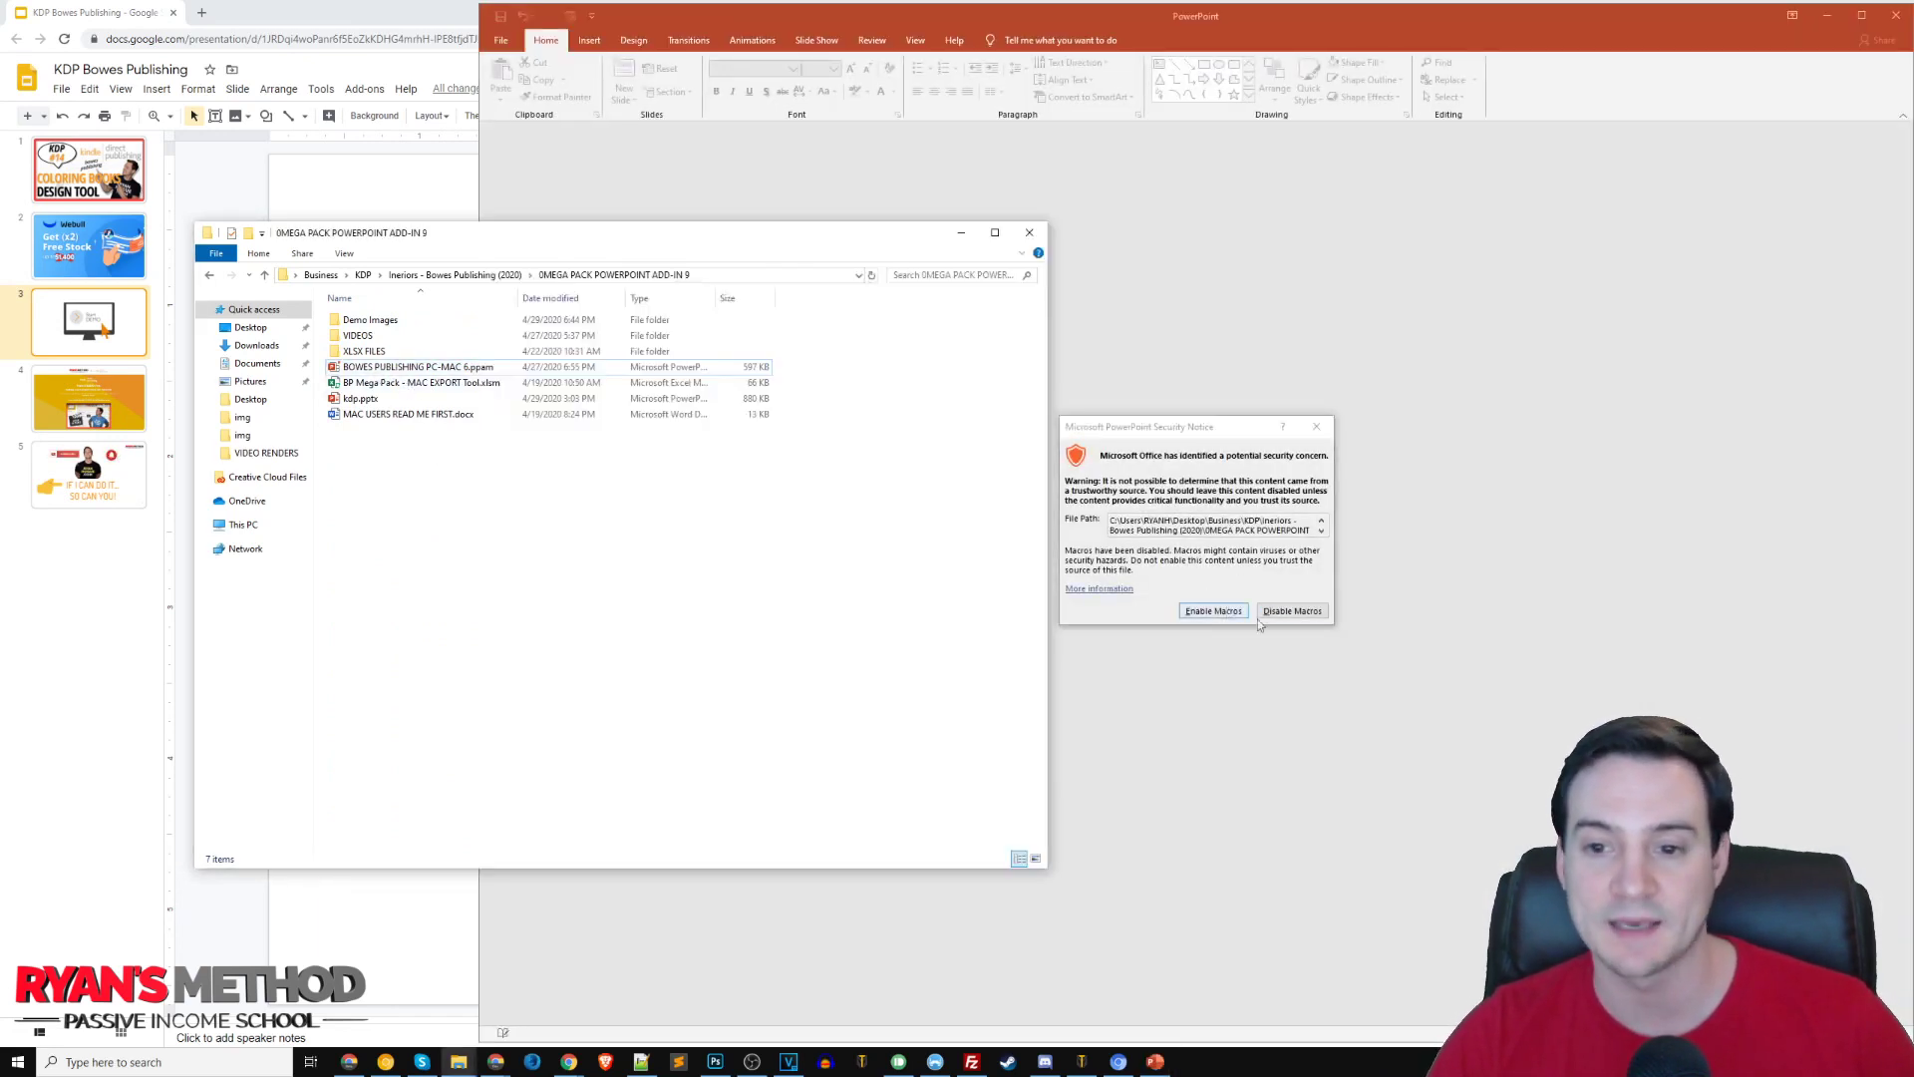
{"action": "left_click", "coordinate": [1213, 610]}
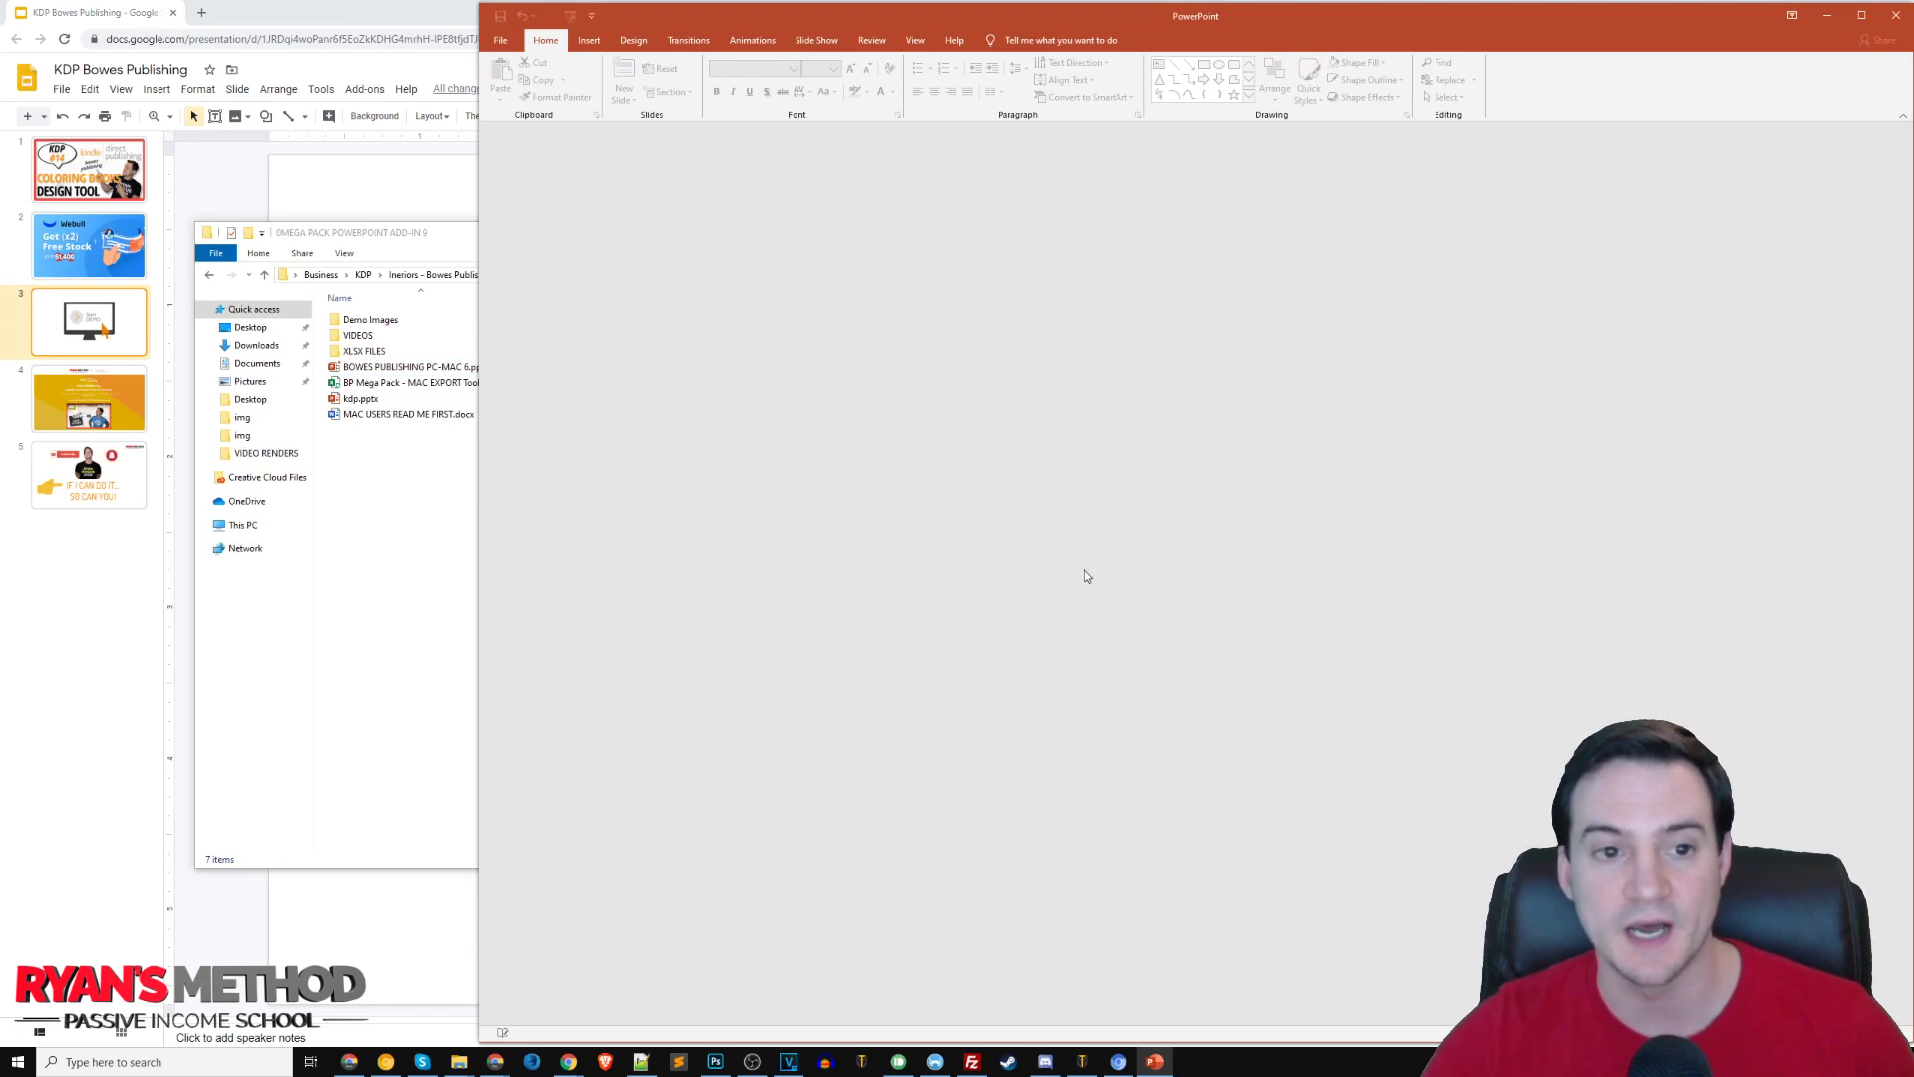
{"action": "left_click", "coordinate": [356, 400]}
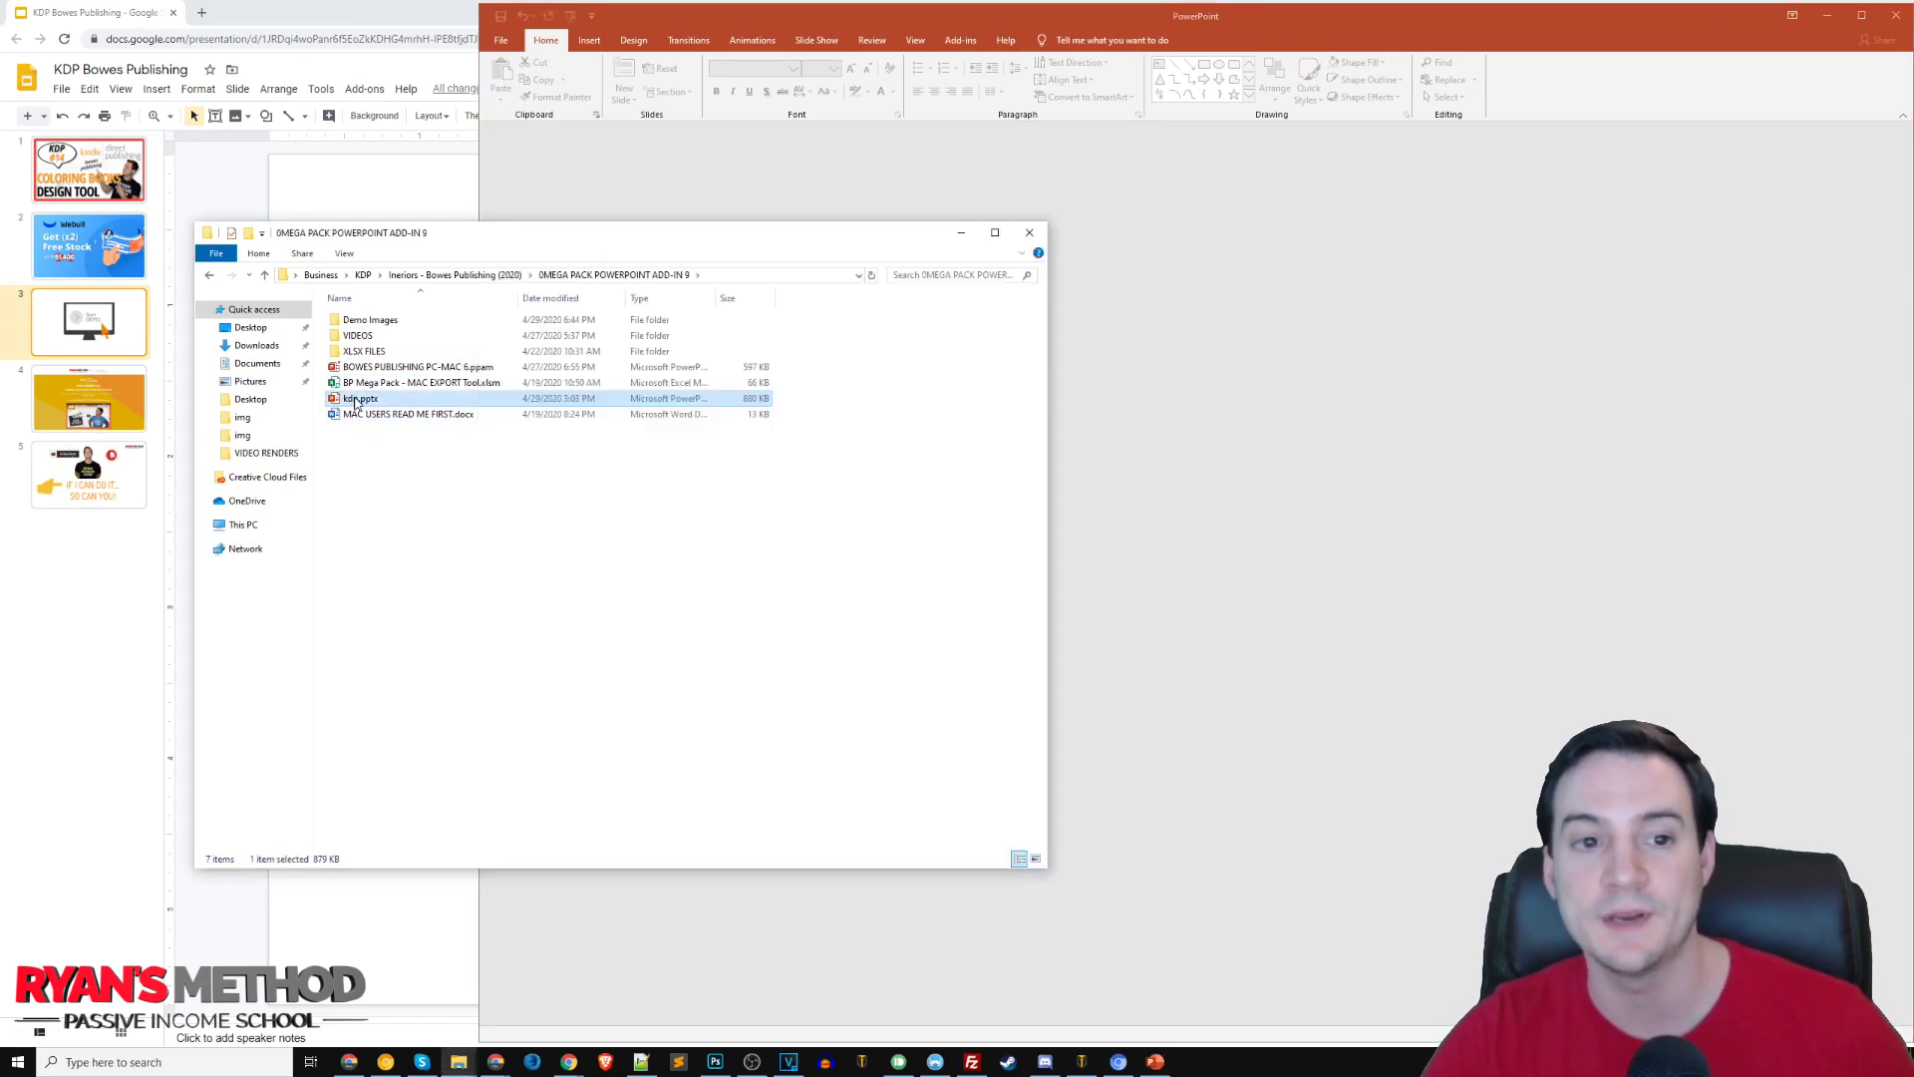
{"action": "double_click", "coordinate": [356, 400]}
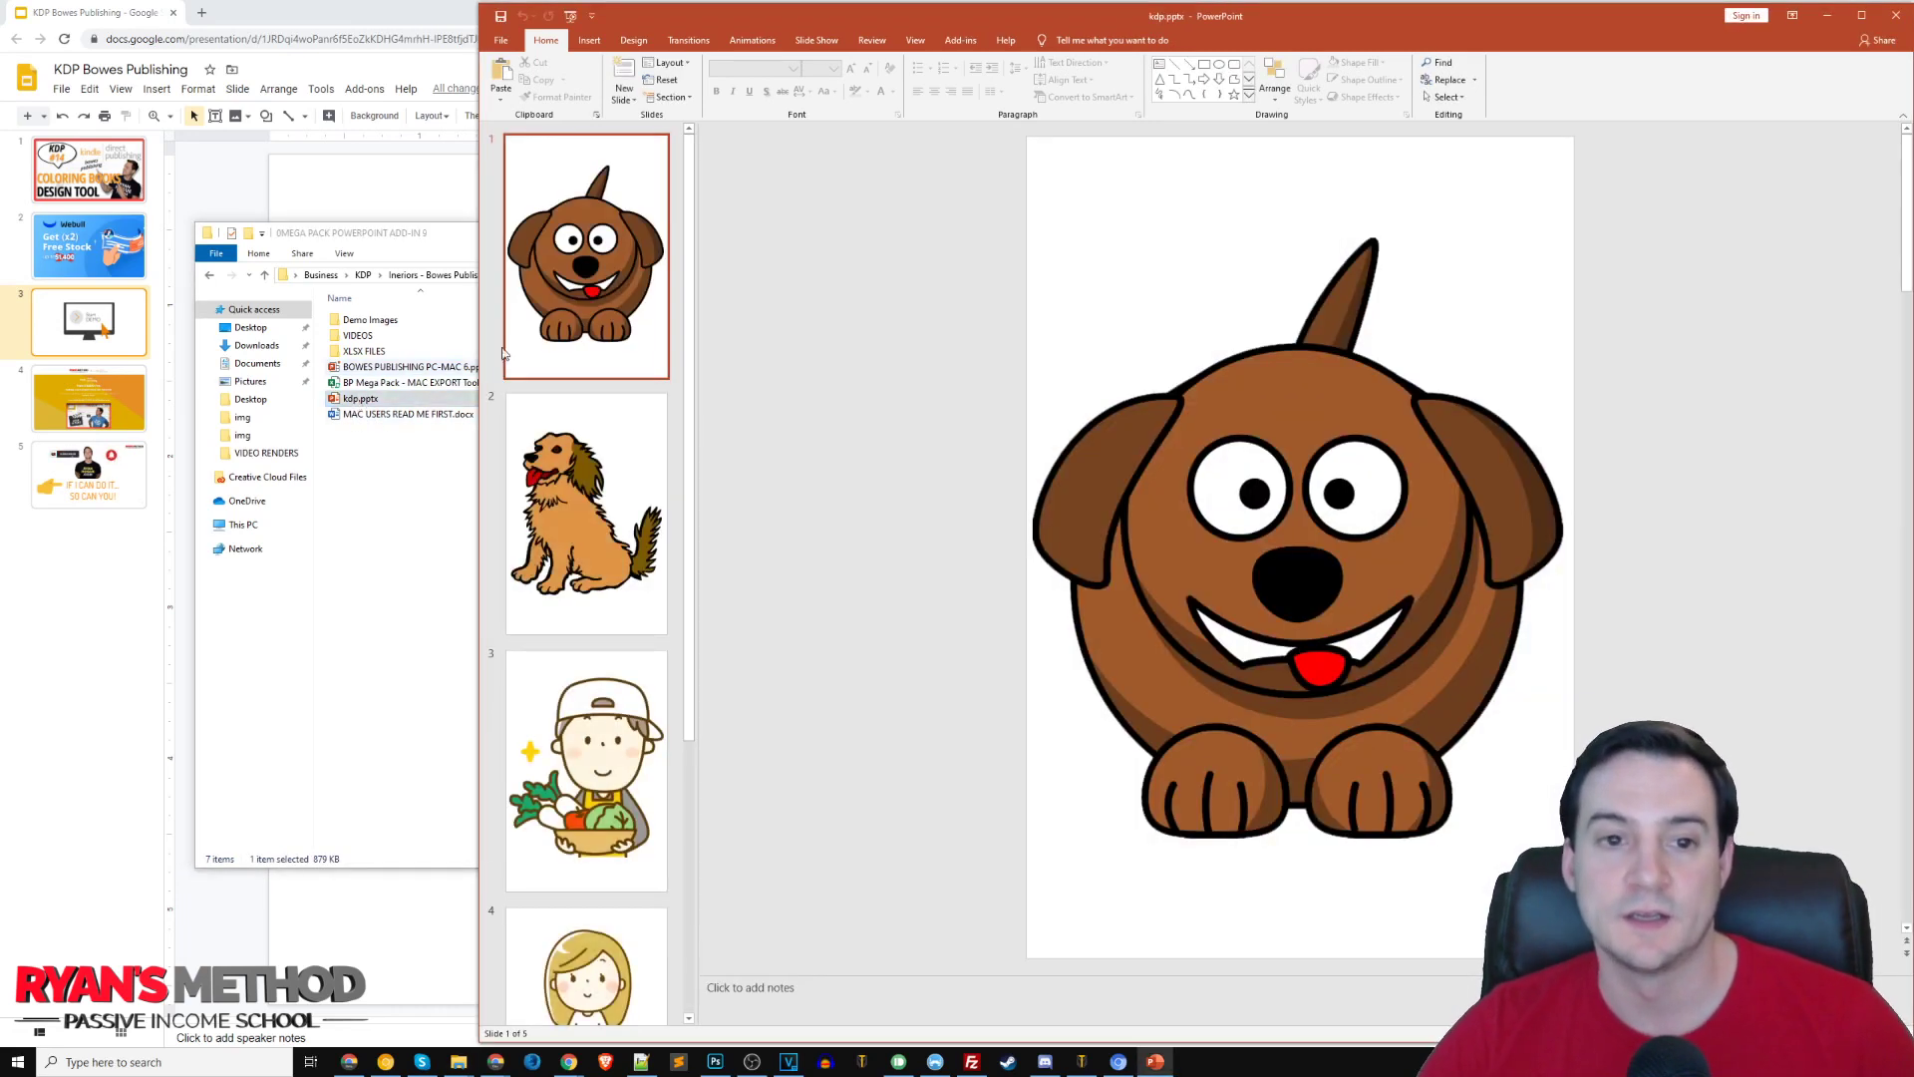
- Browse slides 1 to 5: brown dog, sitting dog, vegetable boy, girl and unicorn
{"action": "left_click", "coordinate": [605, 329]}
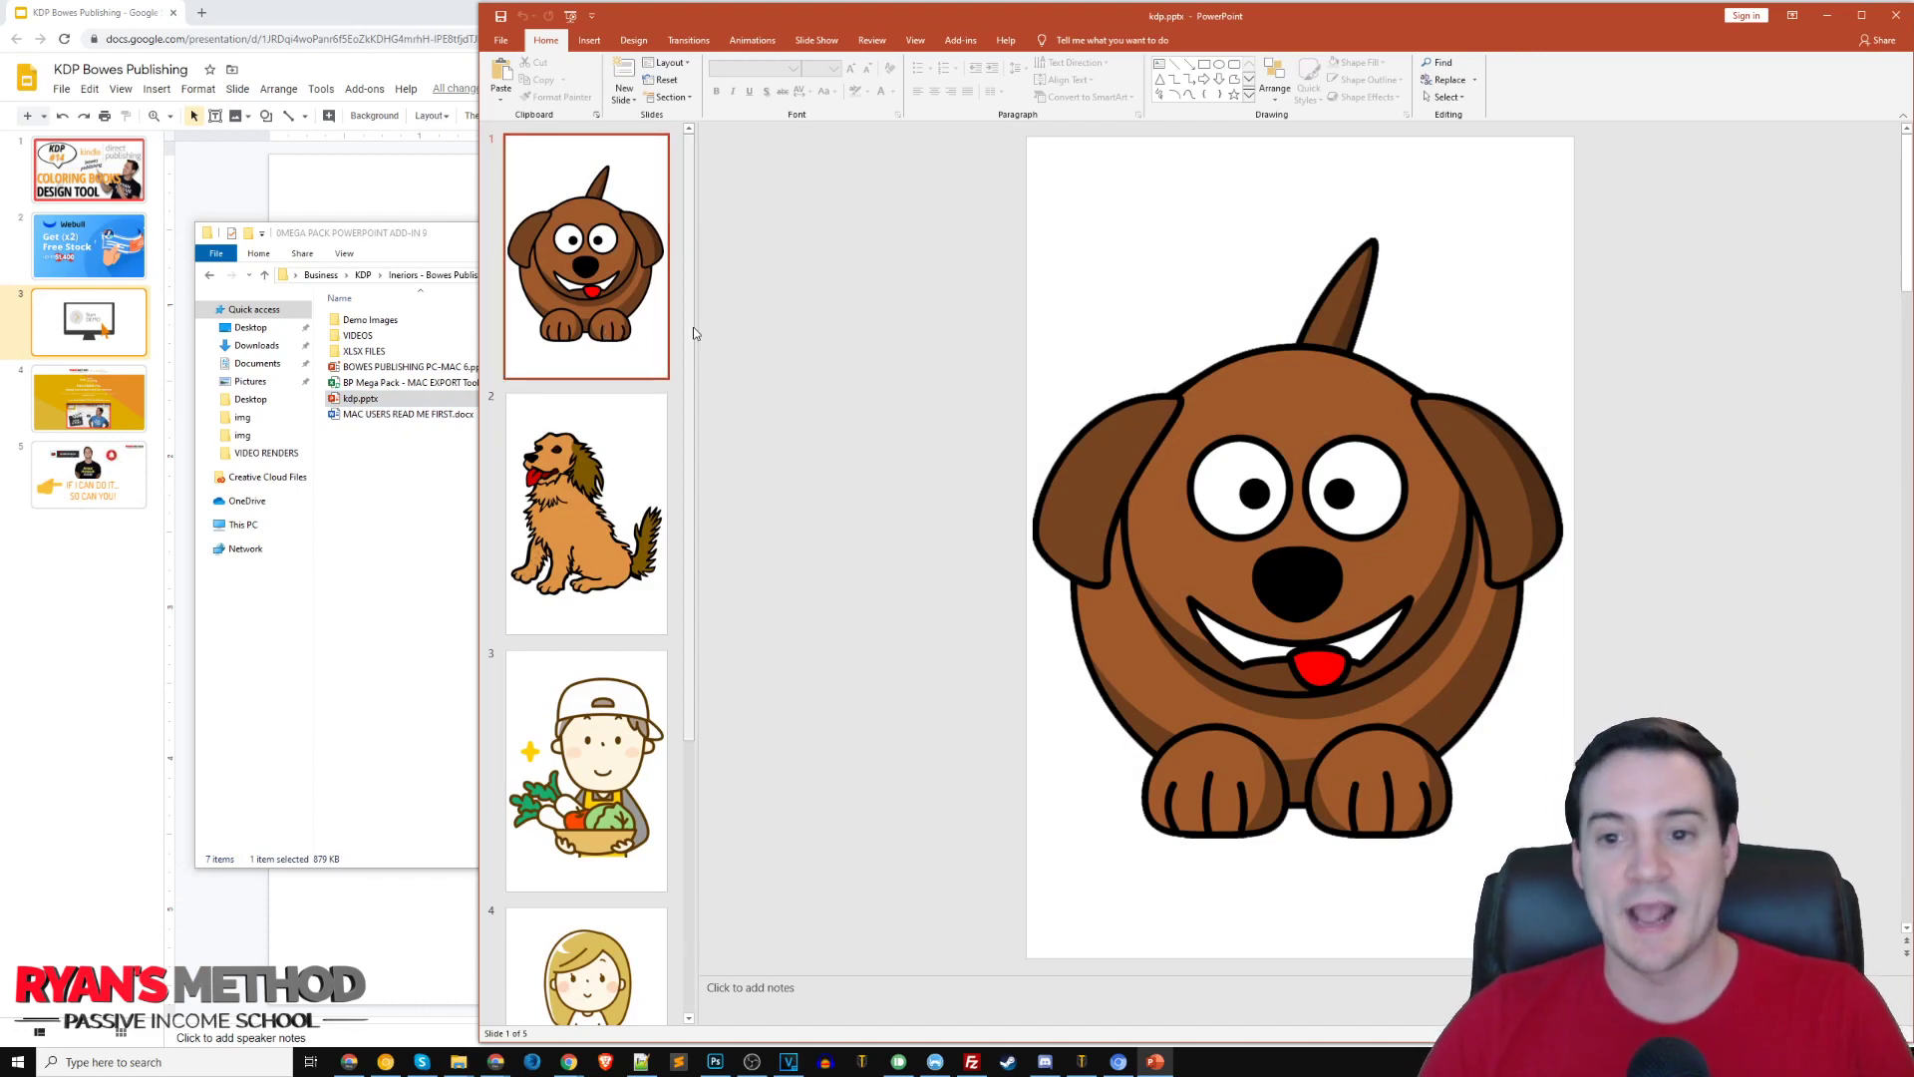
{"action": "scroll", "coordinate": [608, 464], "scroll_direction": "down", "scroll_amount": 3}
{"action": "scroll", "coordinate": [603, 469], "scroll_direction": "up", "scroll_amount": 4}
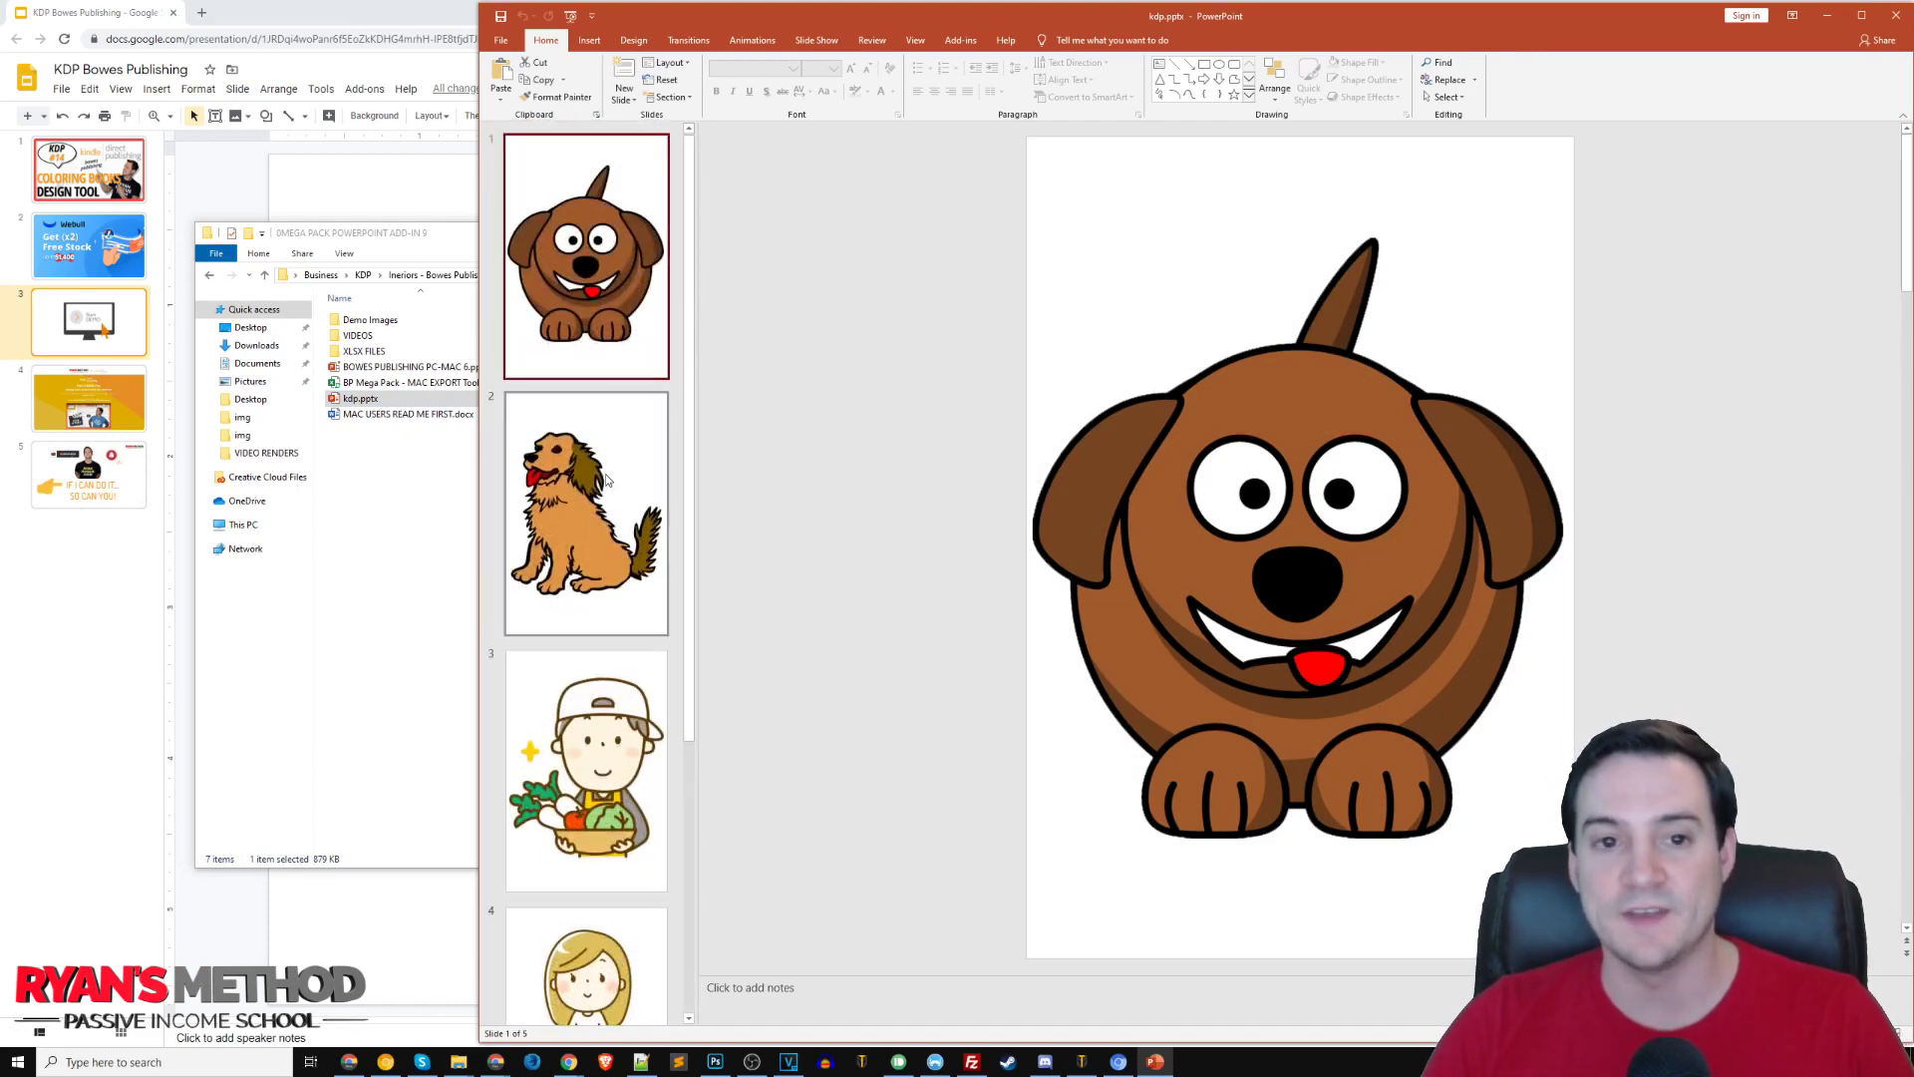
{"action": "left_click", "coordinate": [623, 419]}
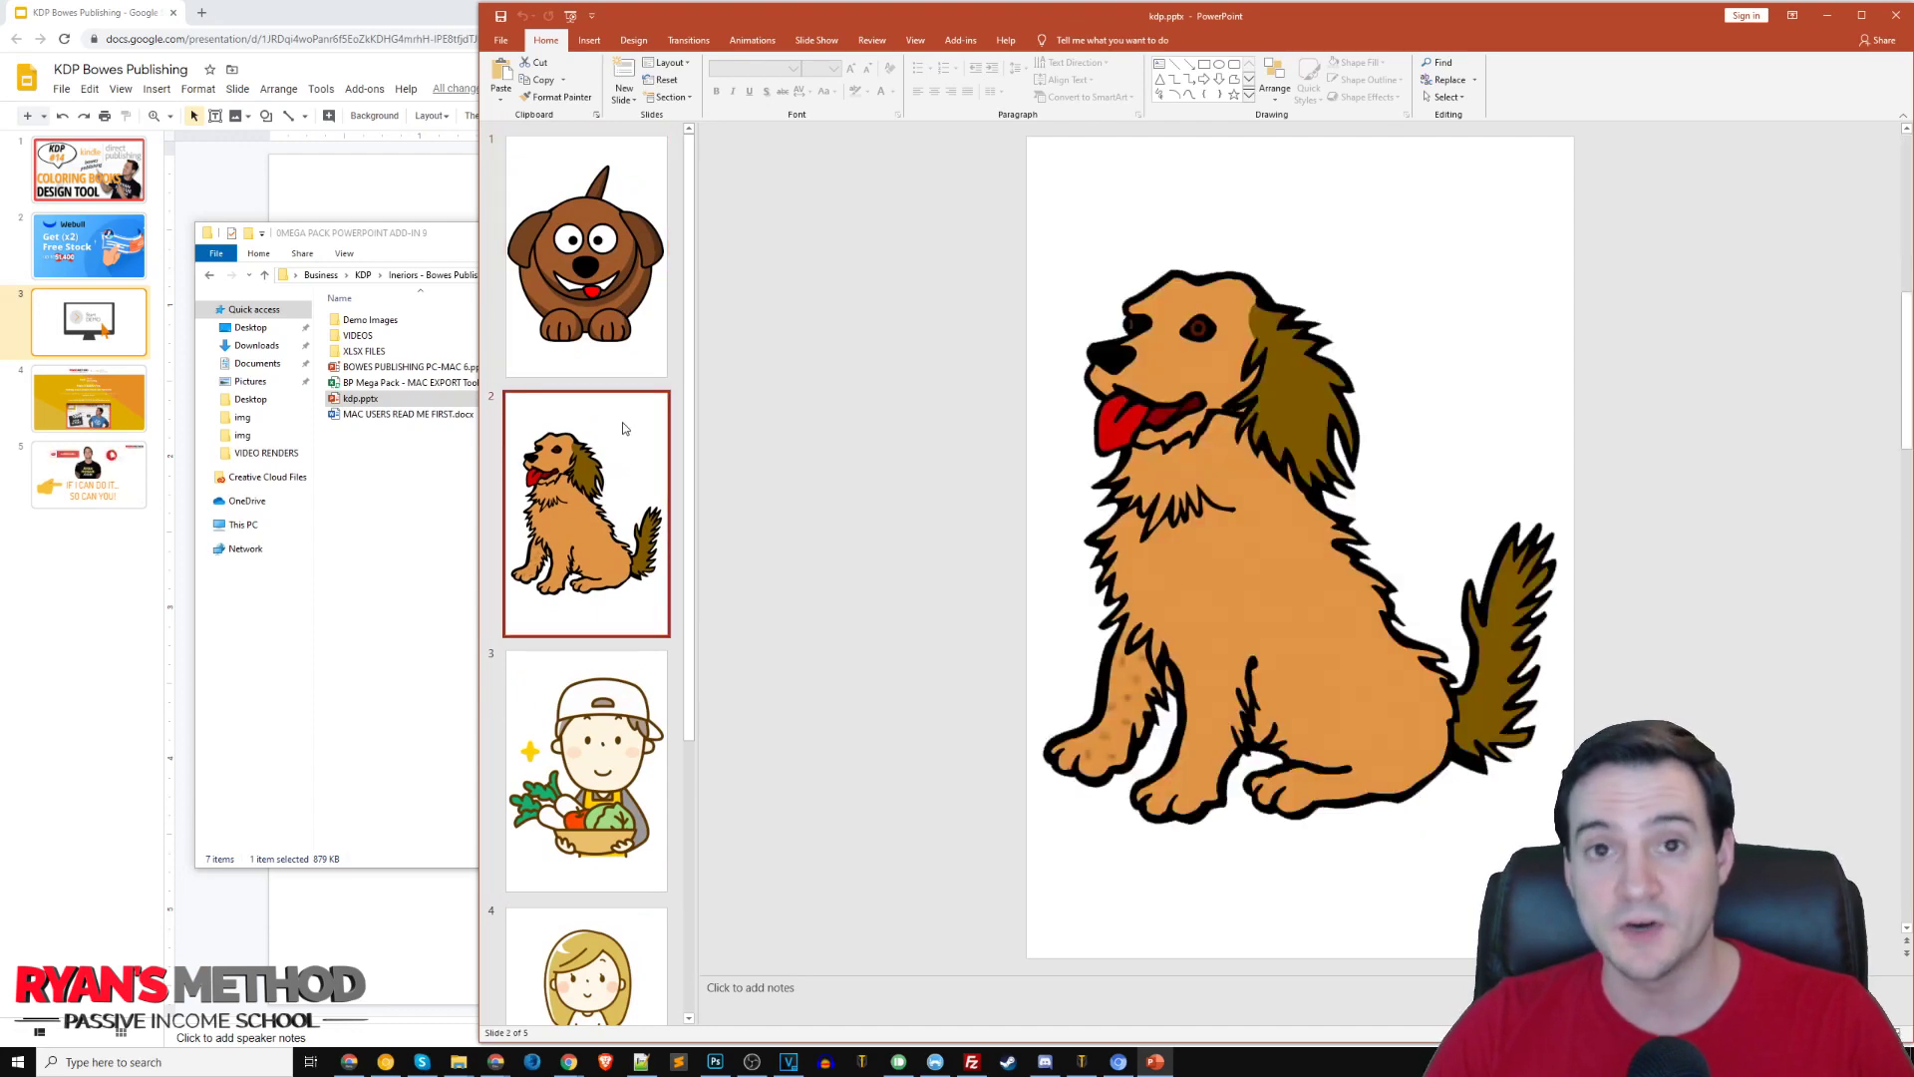
{"action": "scroll", "coordinate": [613, 468], "scroll_direction": "down", "scroll_amount": 3}
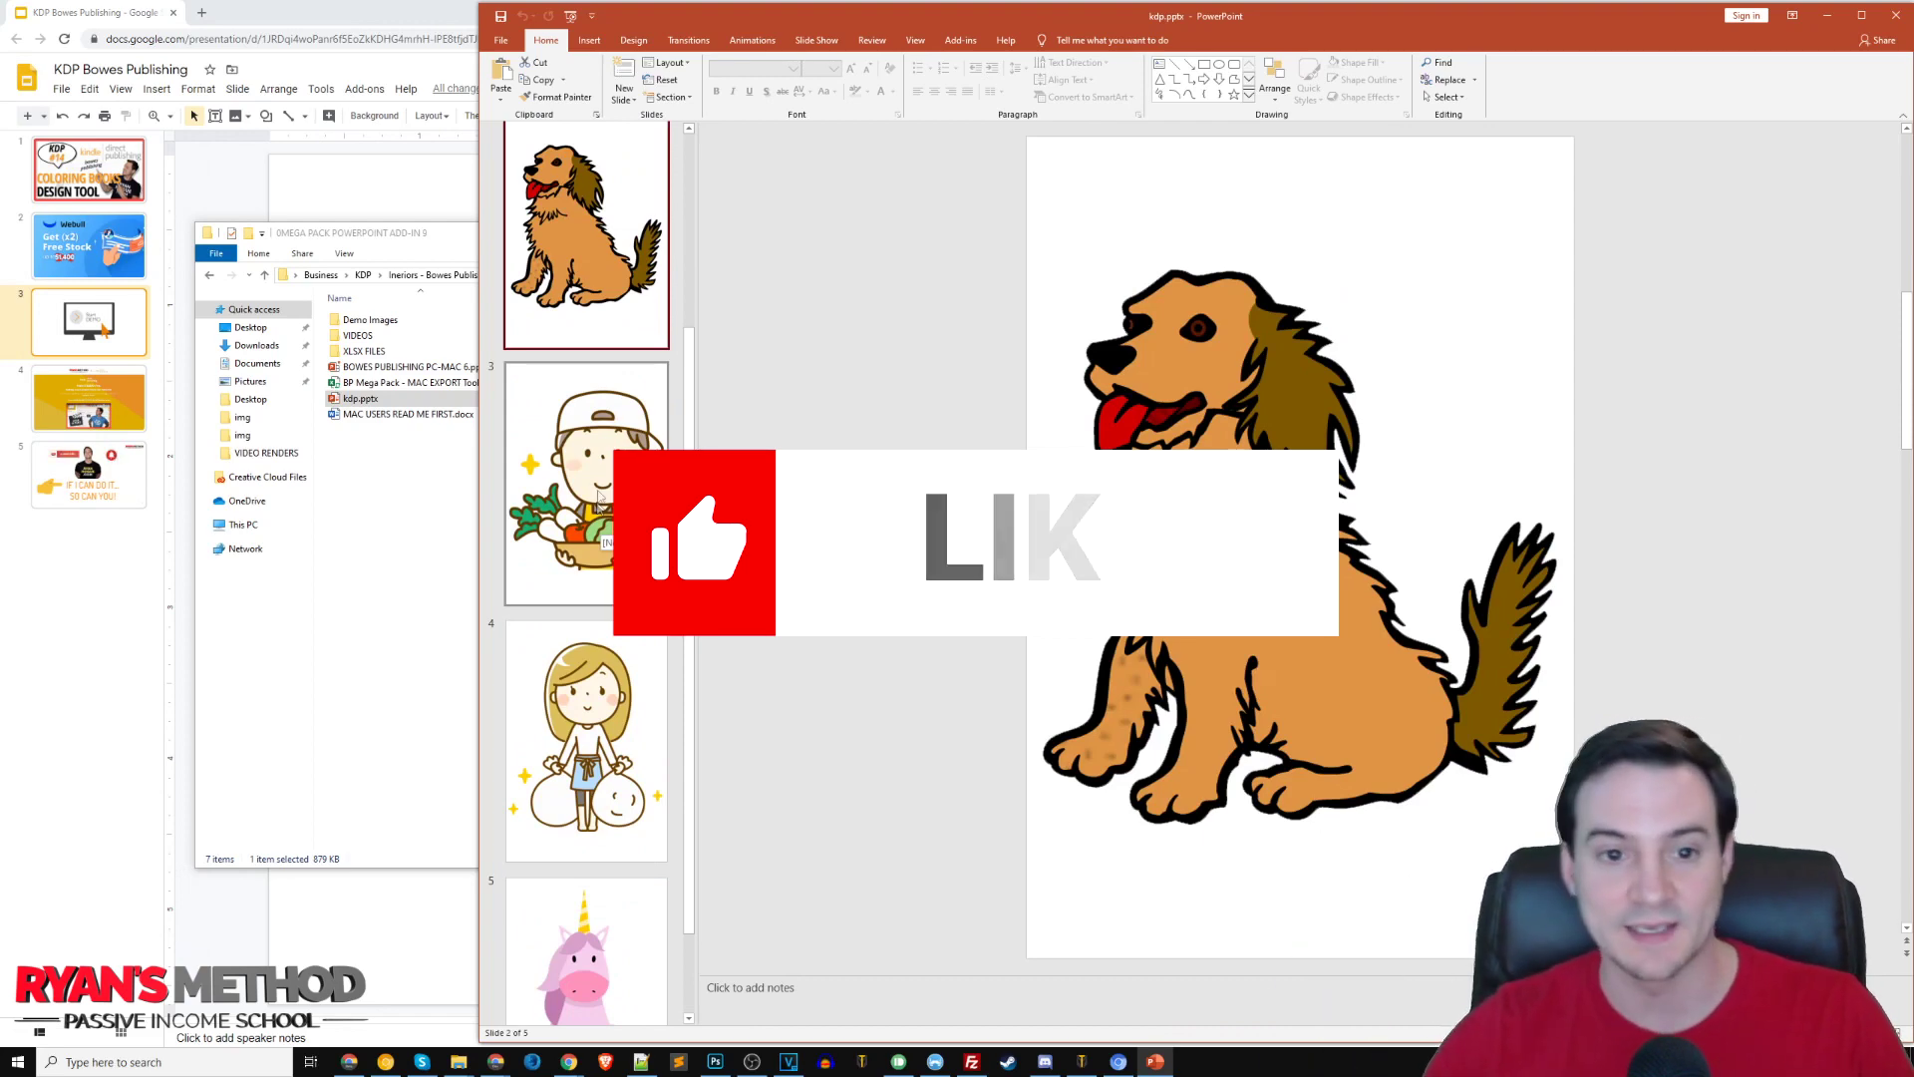
{"action": "left_click", "coordinate": [599, 496]}
{"action": "scroll", "coordinate": [594, 538], "scroll_direction": "down", "scroll_amount": 1}
{"action": "left_click", "coordinate": [586, 589]}
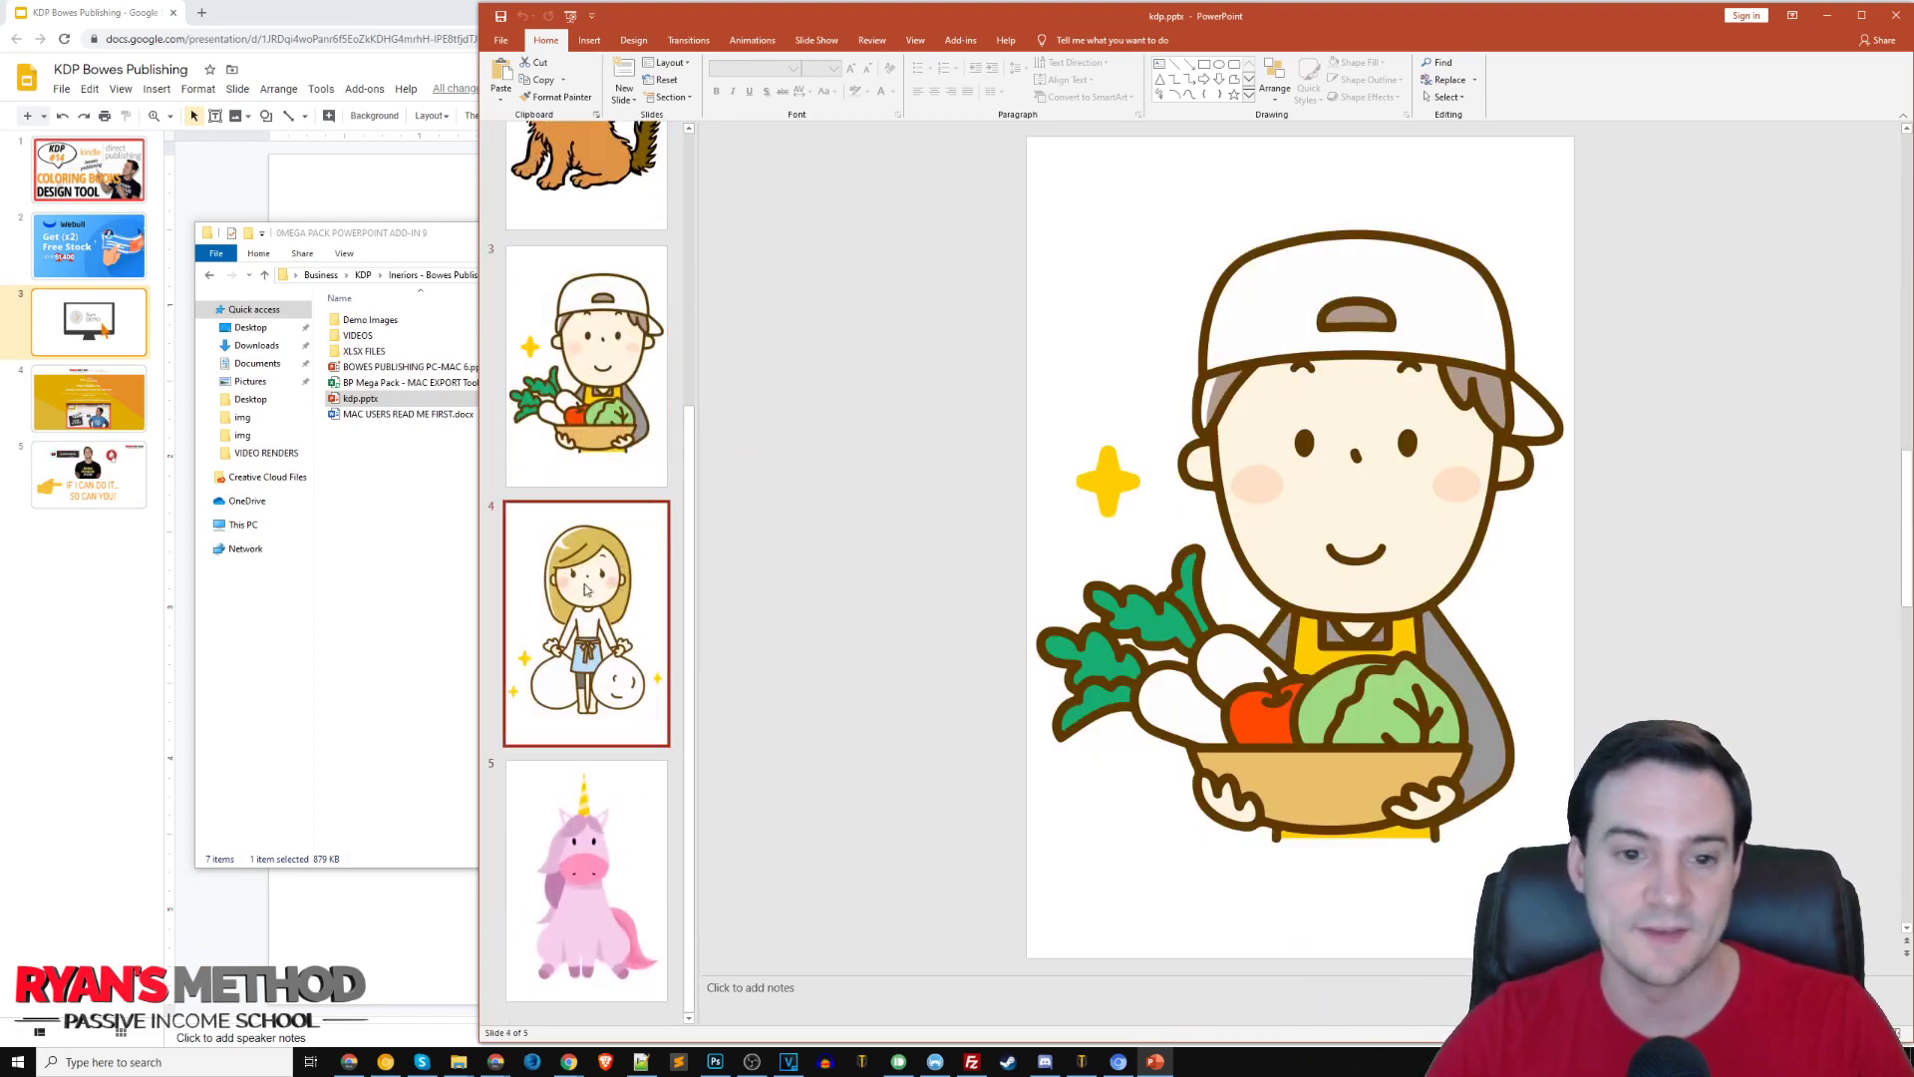
{"action": "key", "text": "Down"}
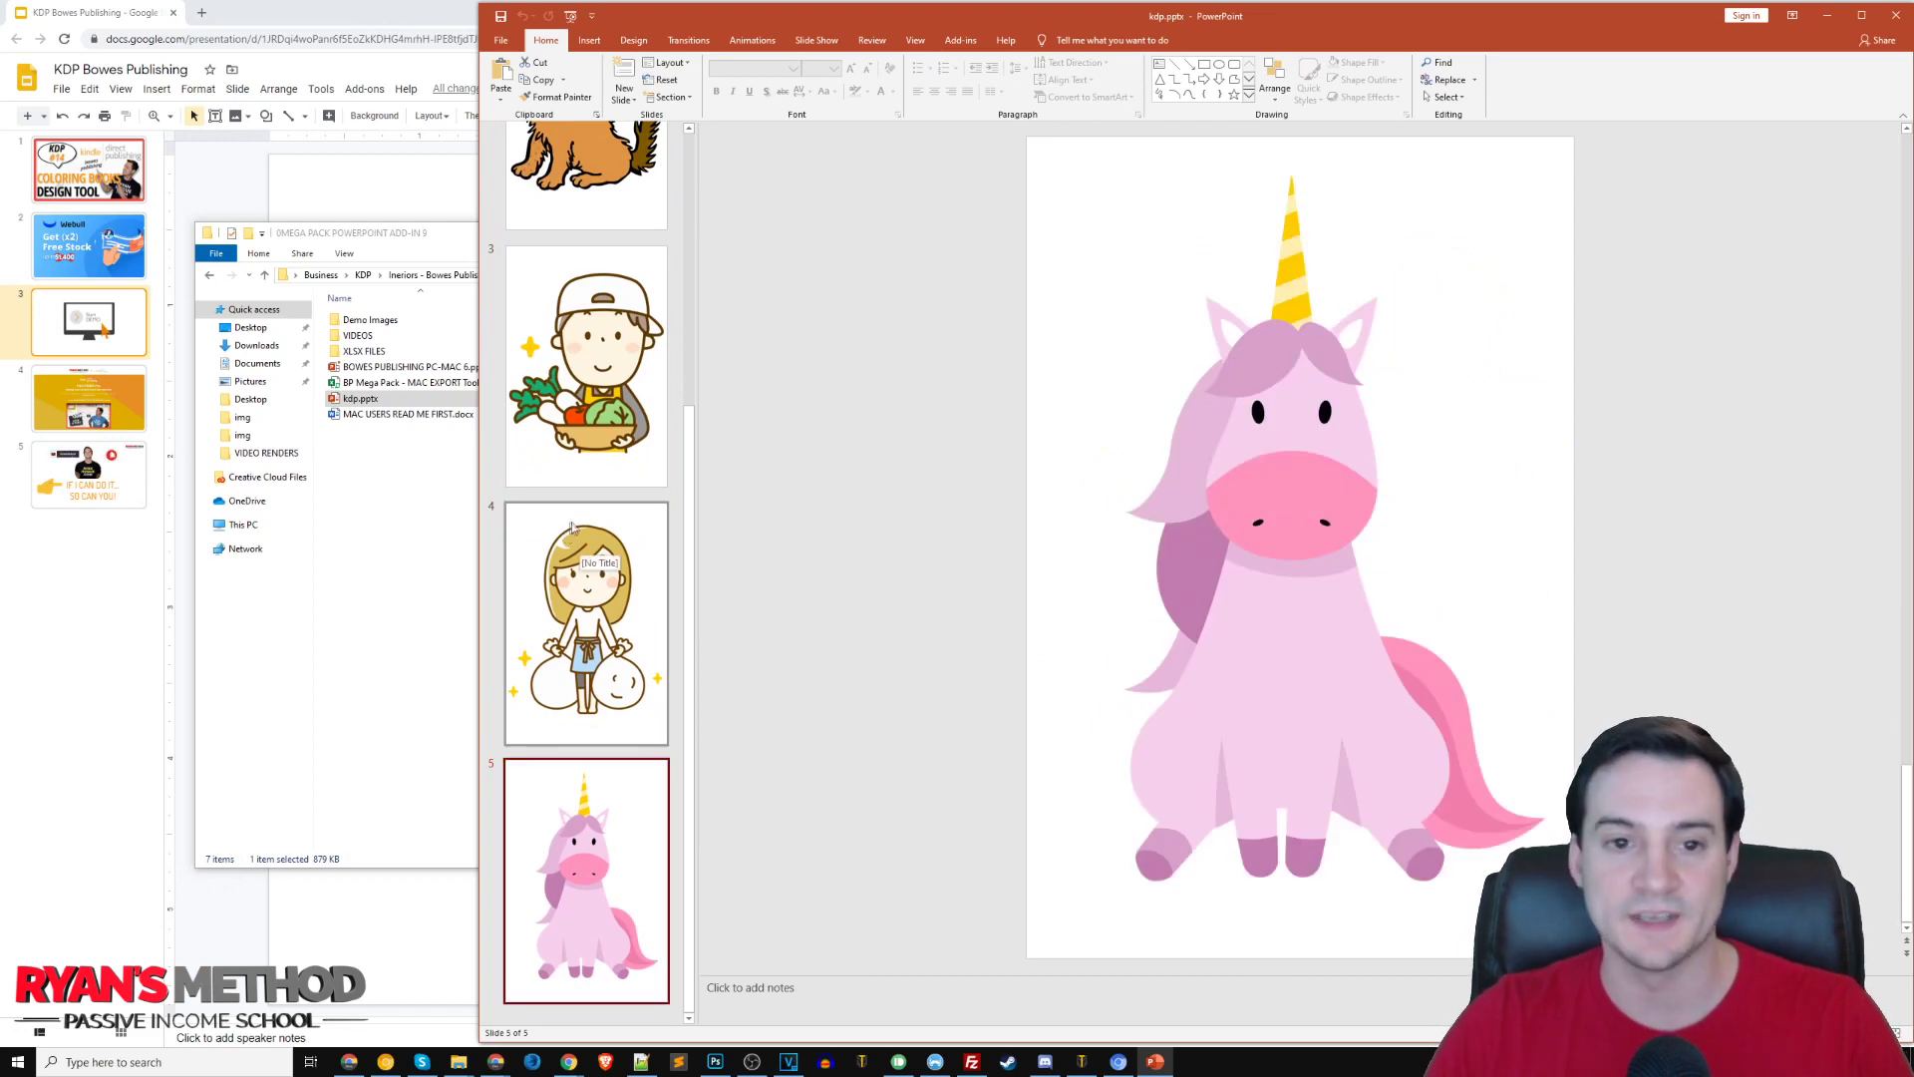
- Return to slide 2 and select the sitting dog picture
{"action": "scroll", "coordinate": [571, 529], "scroll_direction": "up", "scroll_amount": 4}
{"action": "left_click", "coordinate": [629, 257]}
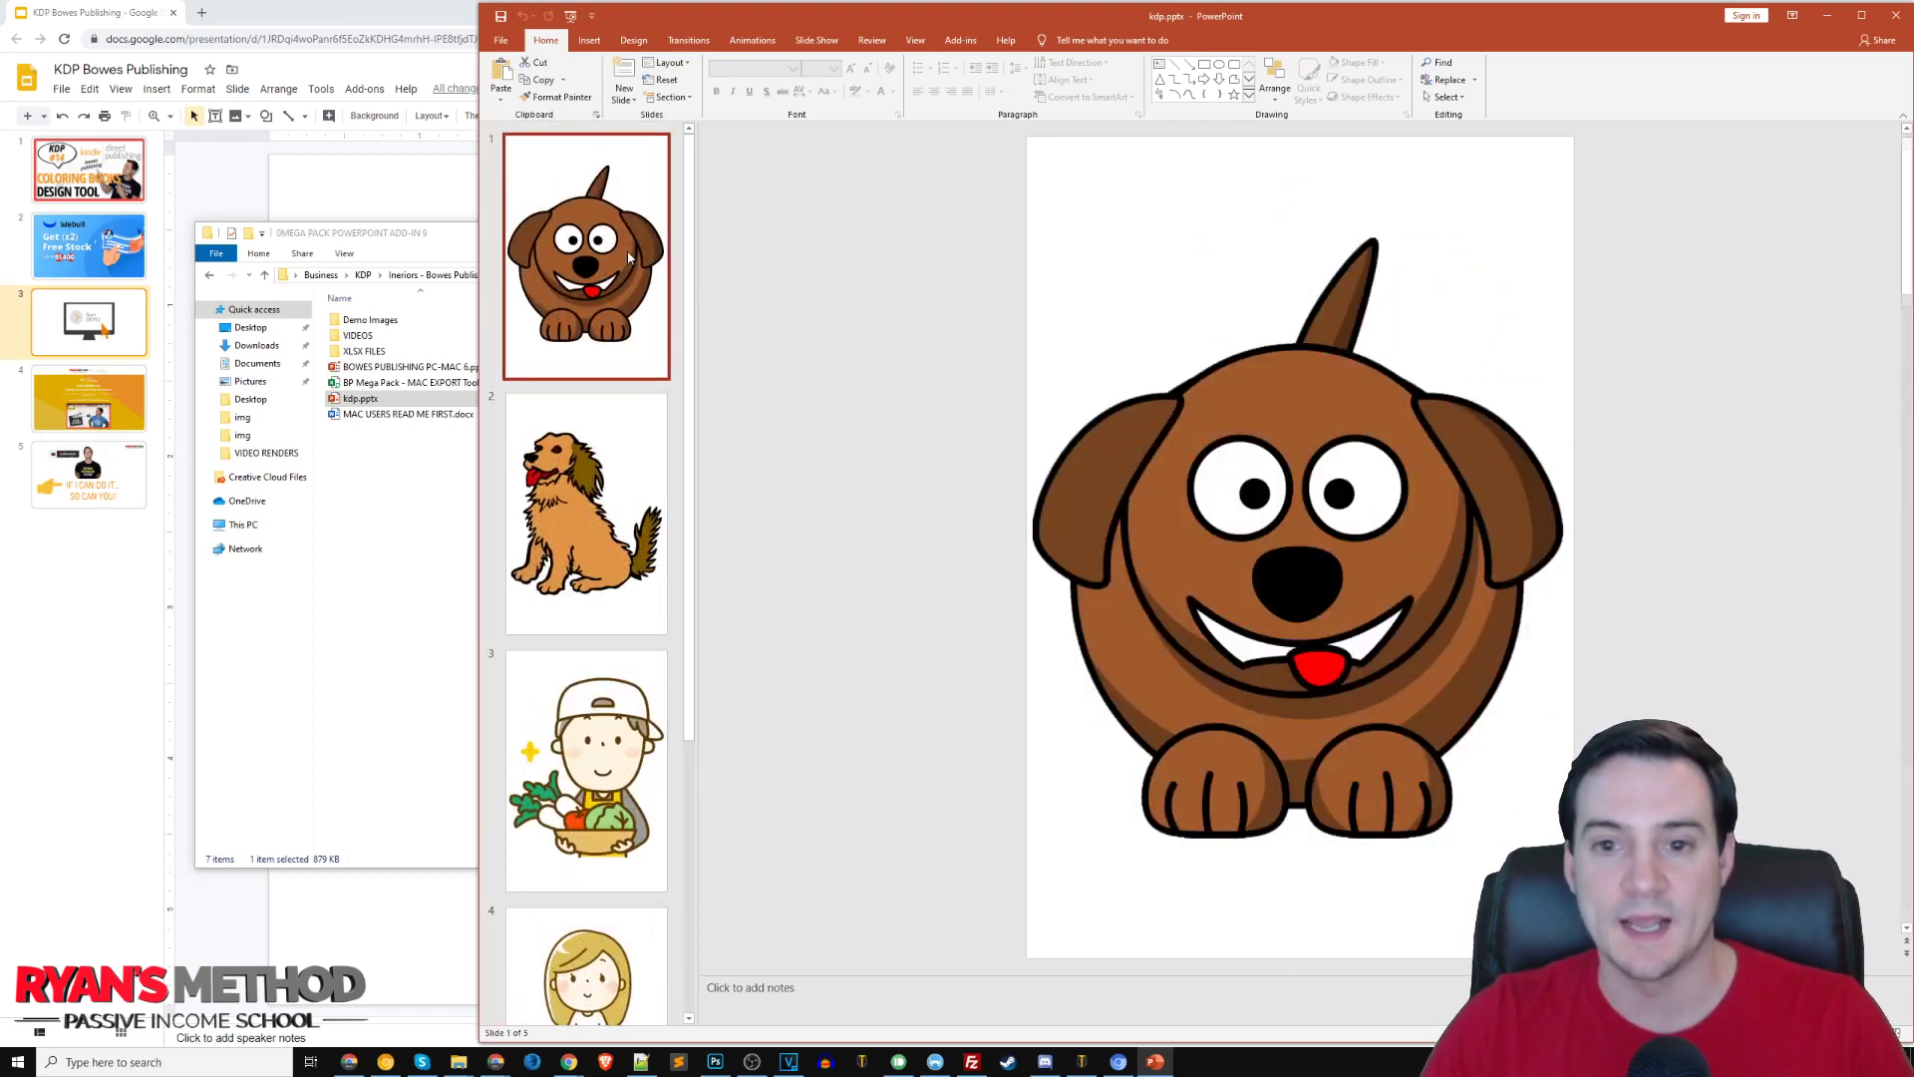
{"action": "left_click", "coordinate": [571, 466]}
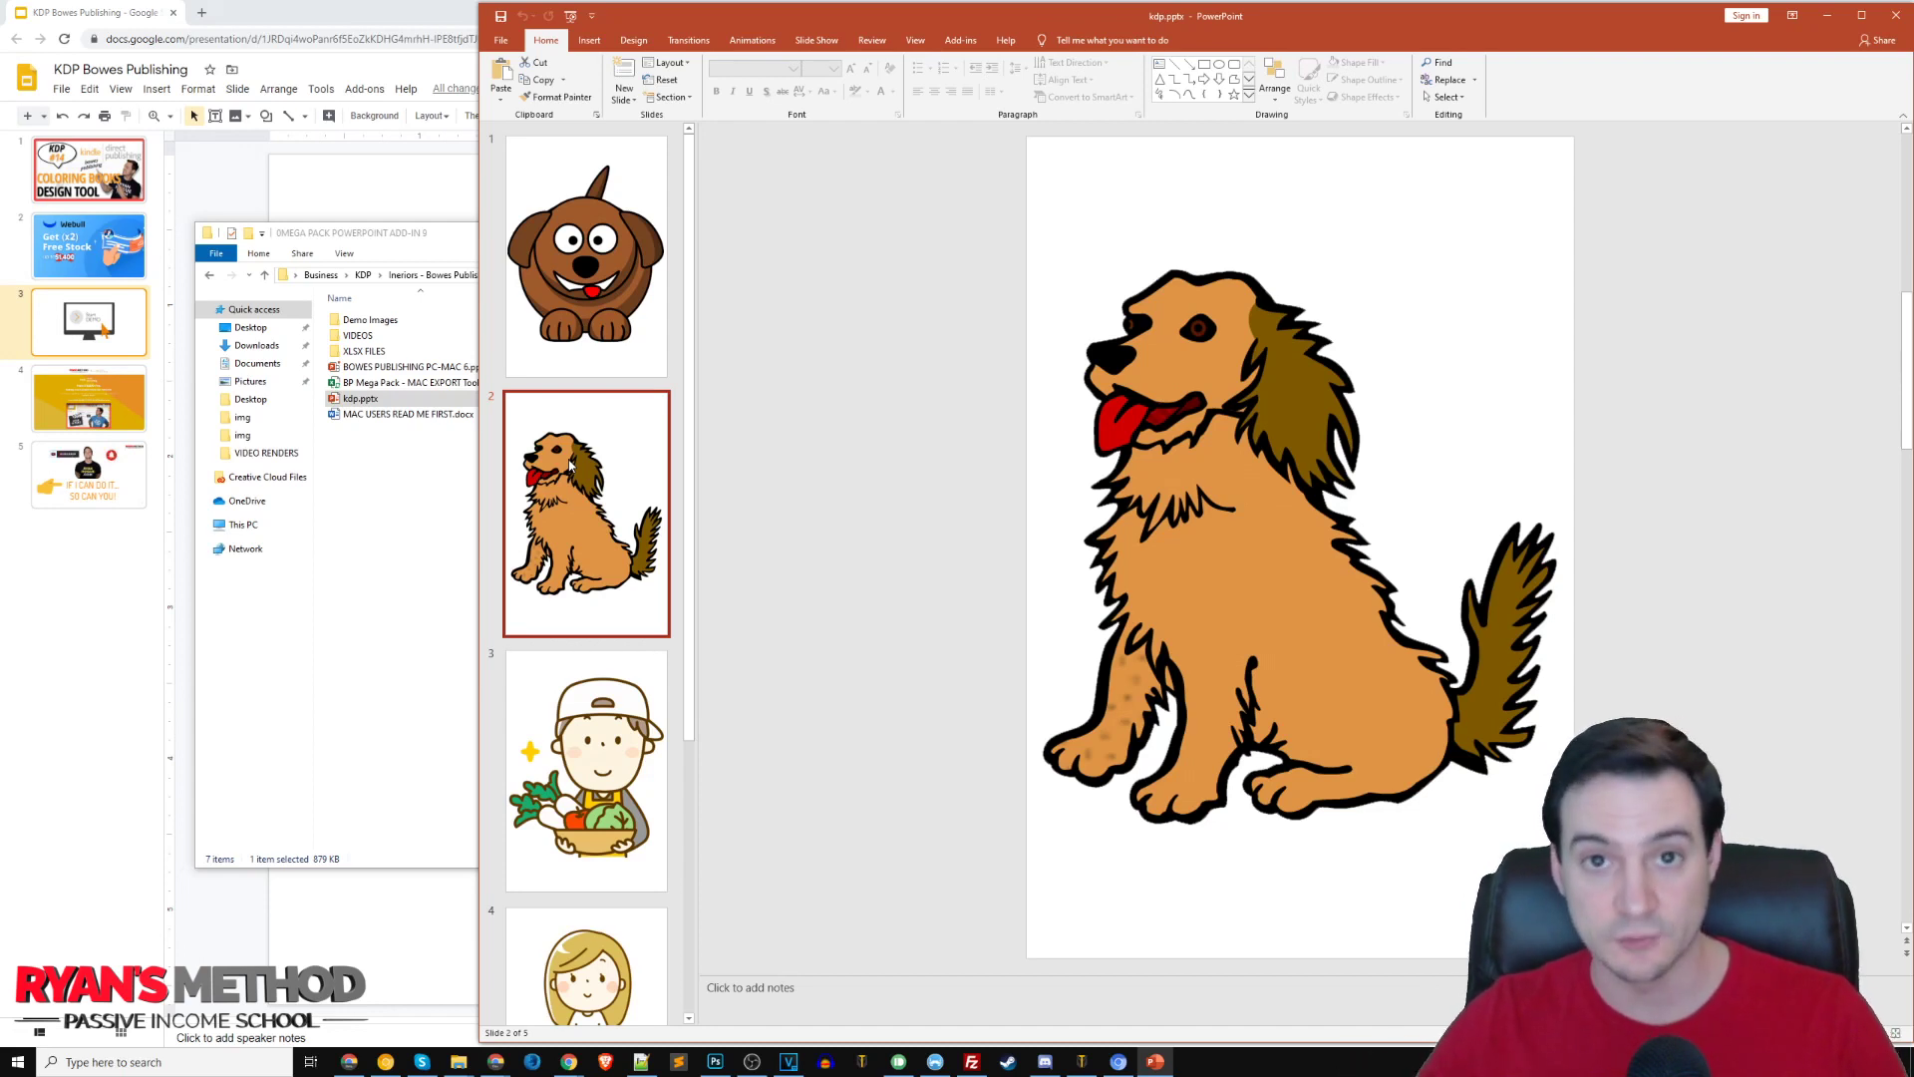
{"action": "left_click", "coordinate": [1400, 707]}
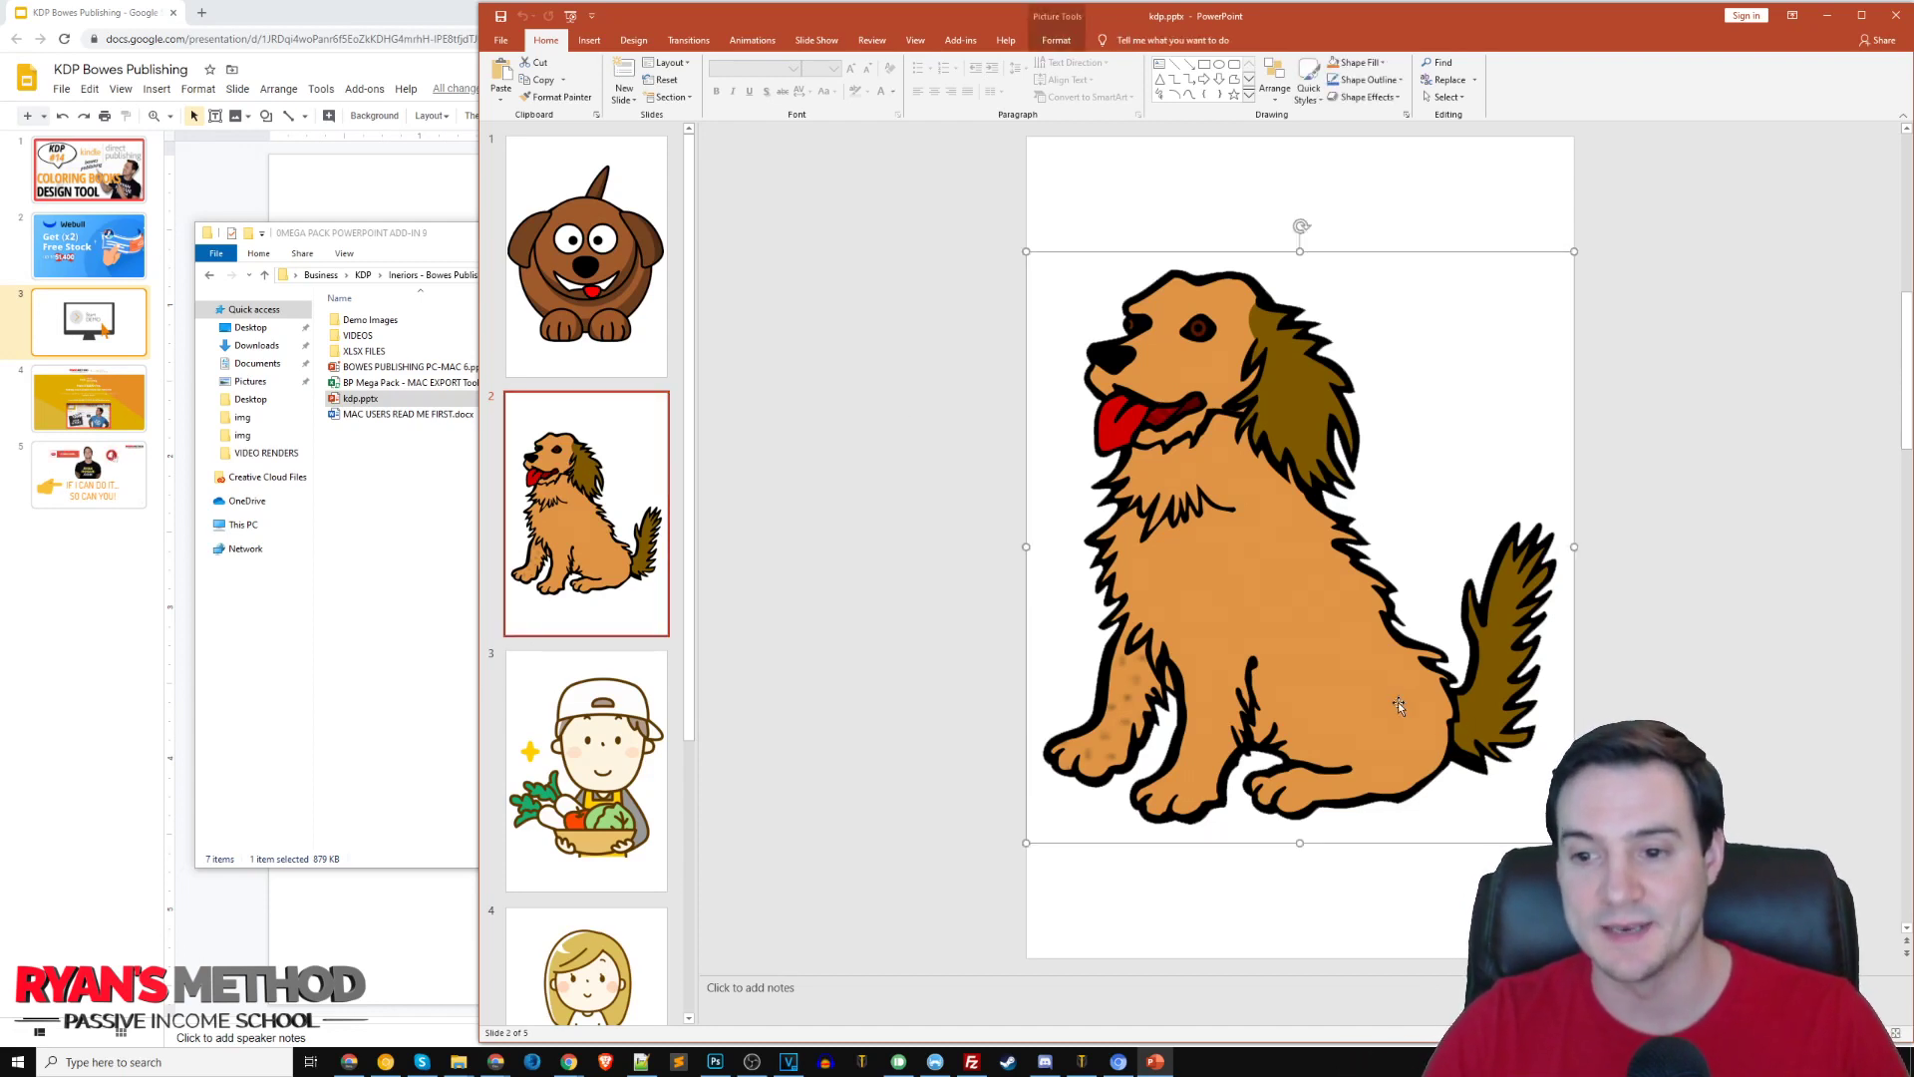
- Launch the add-in's Pictures Stencil Effect and confirm the prompt
{"action": "left_click", "coordinate": [963, 47]}
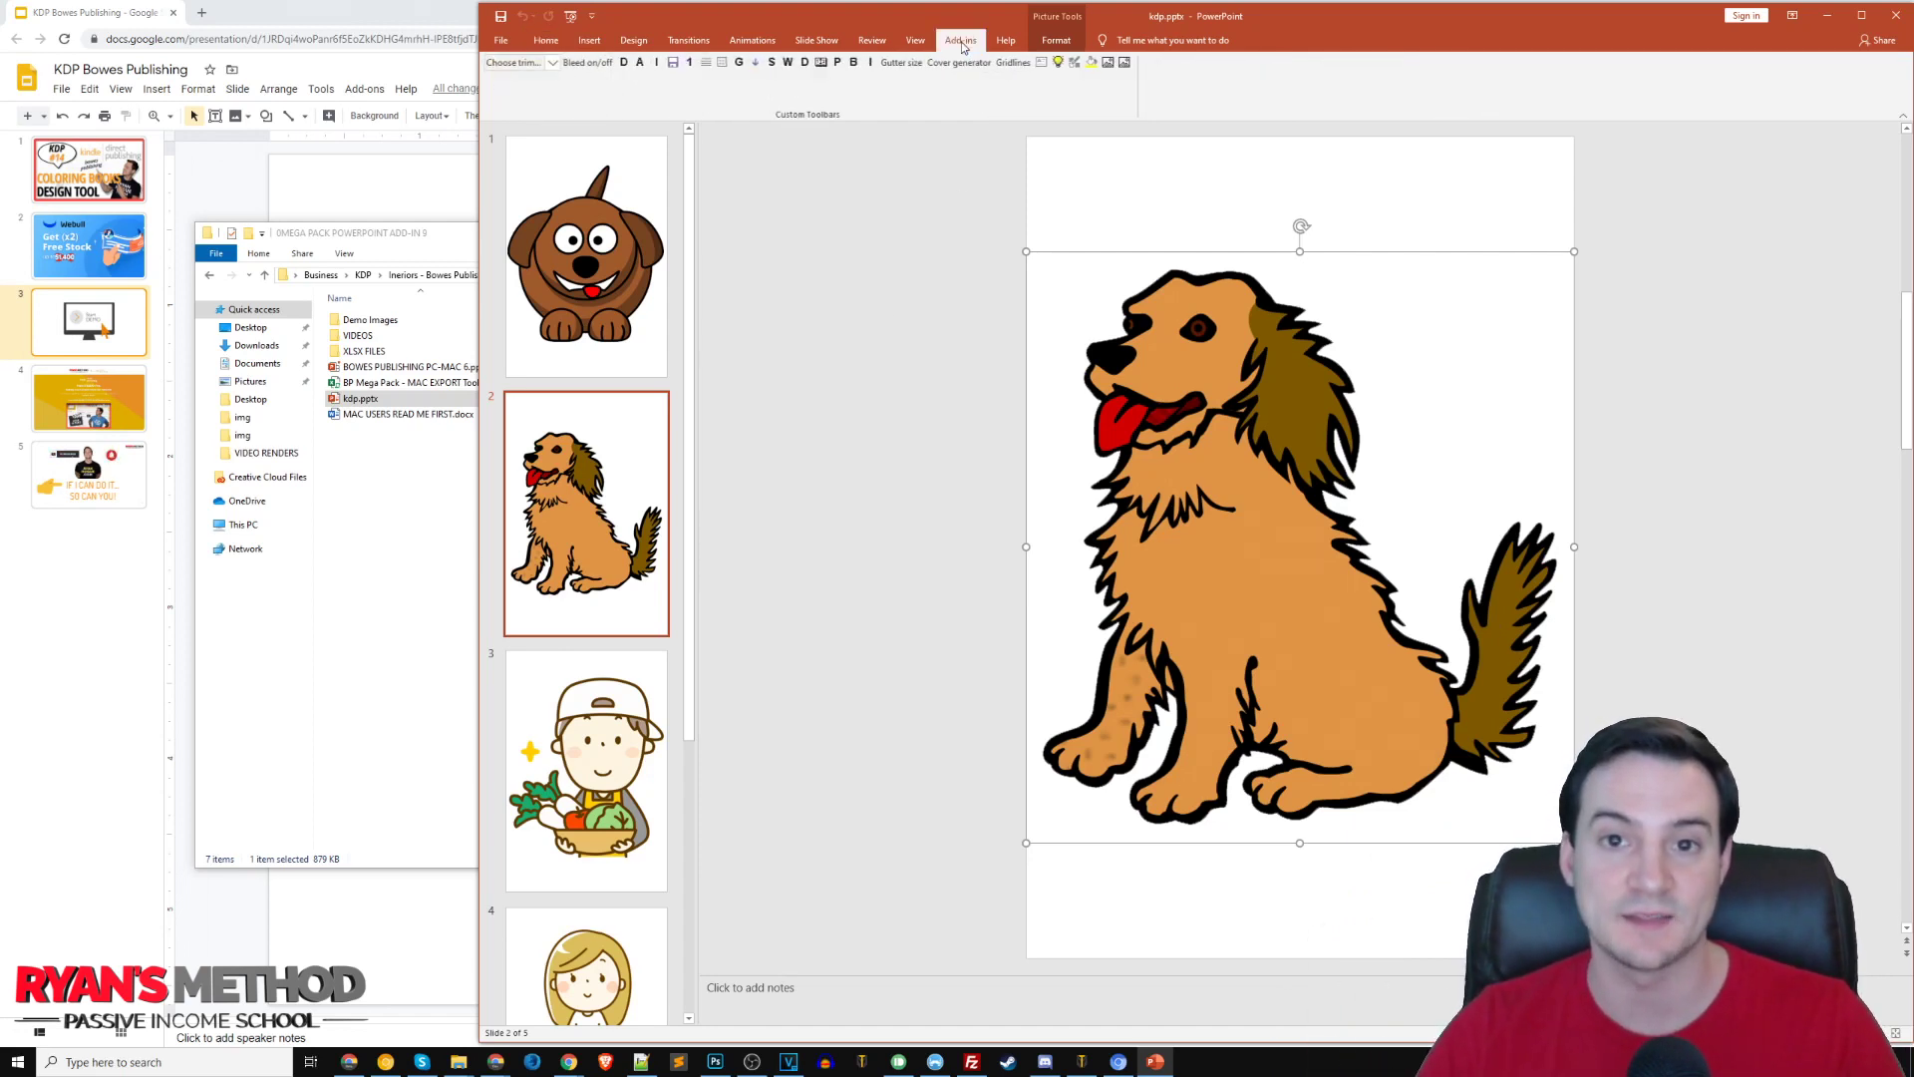
{"action": "left_click", "coordinate": [1125, 63]}
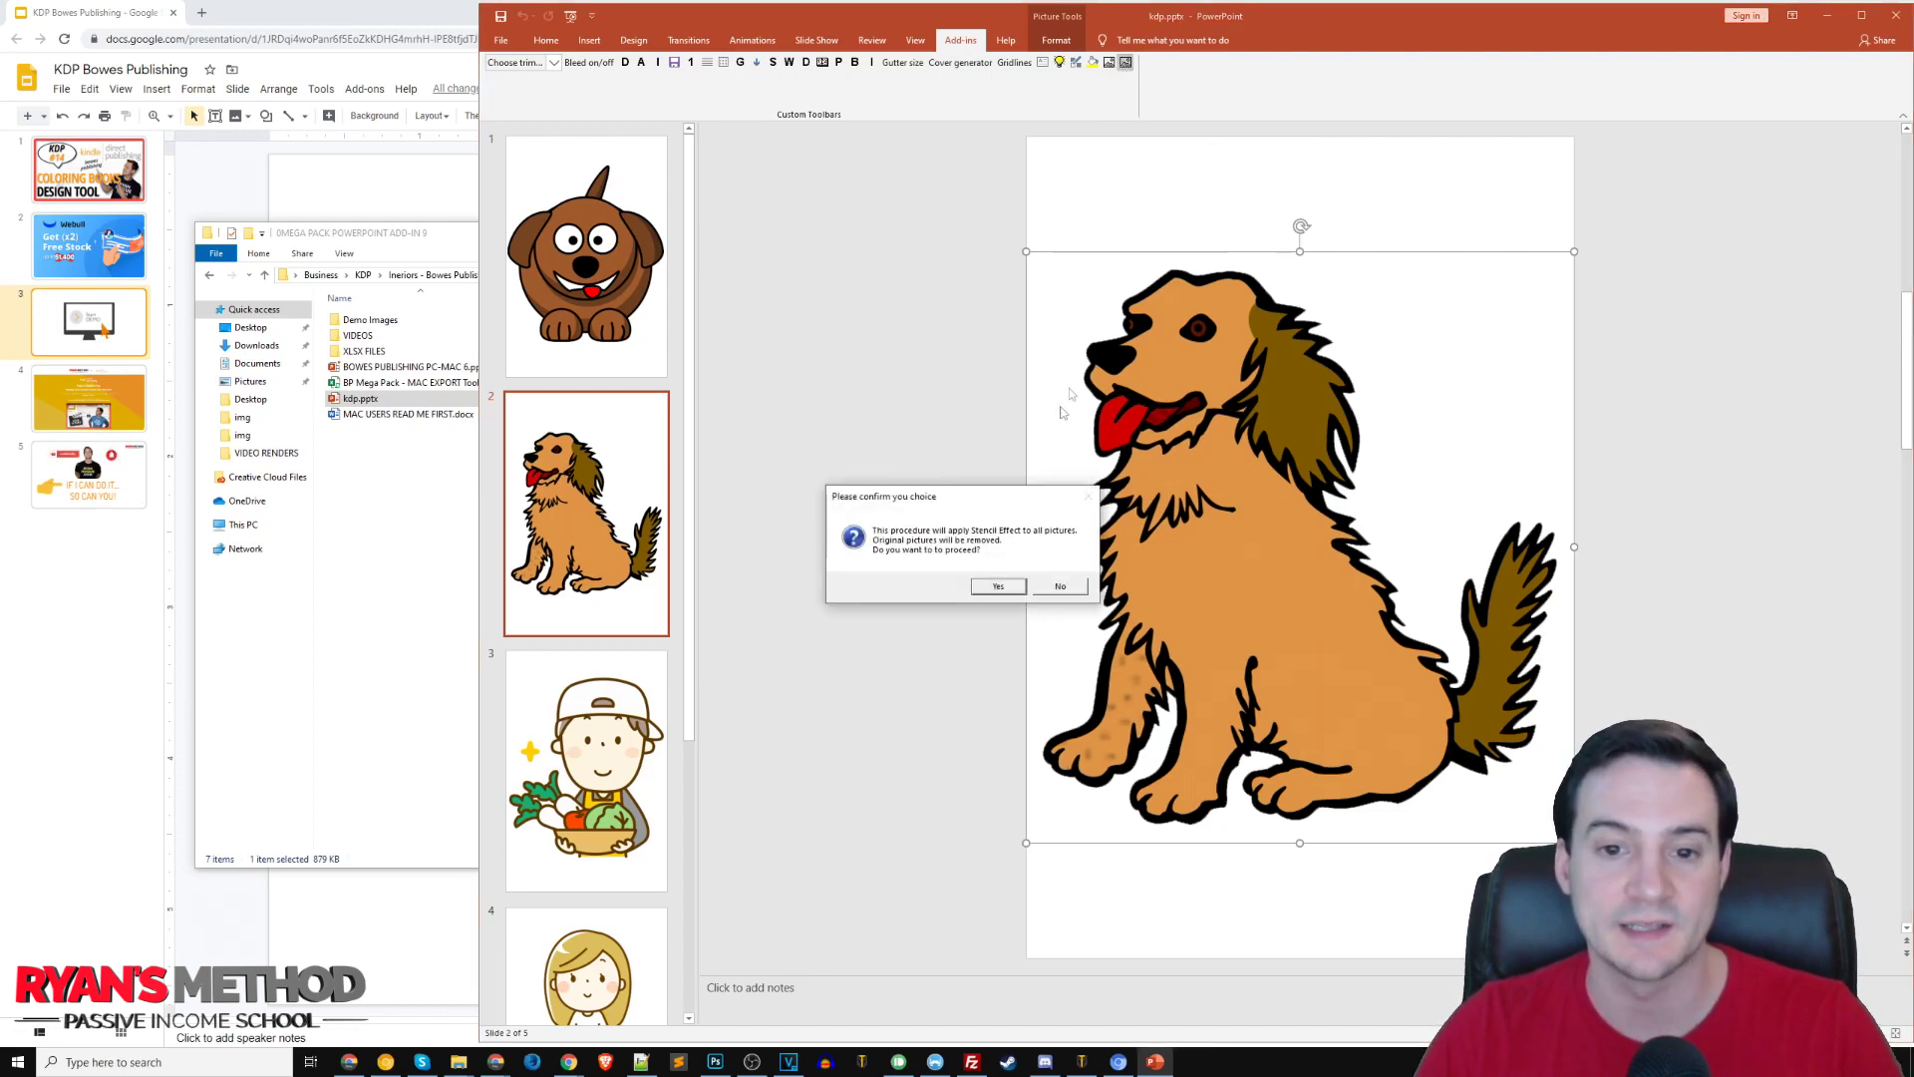
{"action": "left_click_drag", "start_coordinate": [966, 497], "coordinate": [1007, 427]}
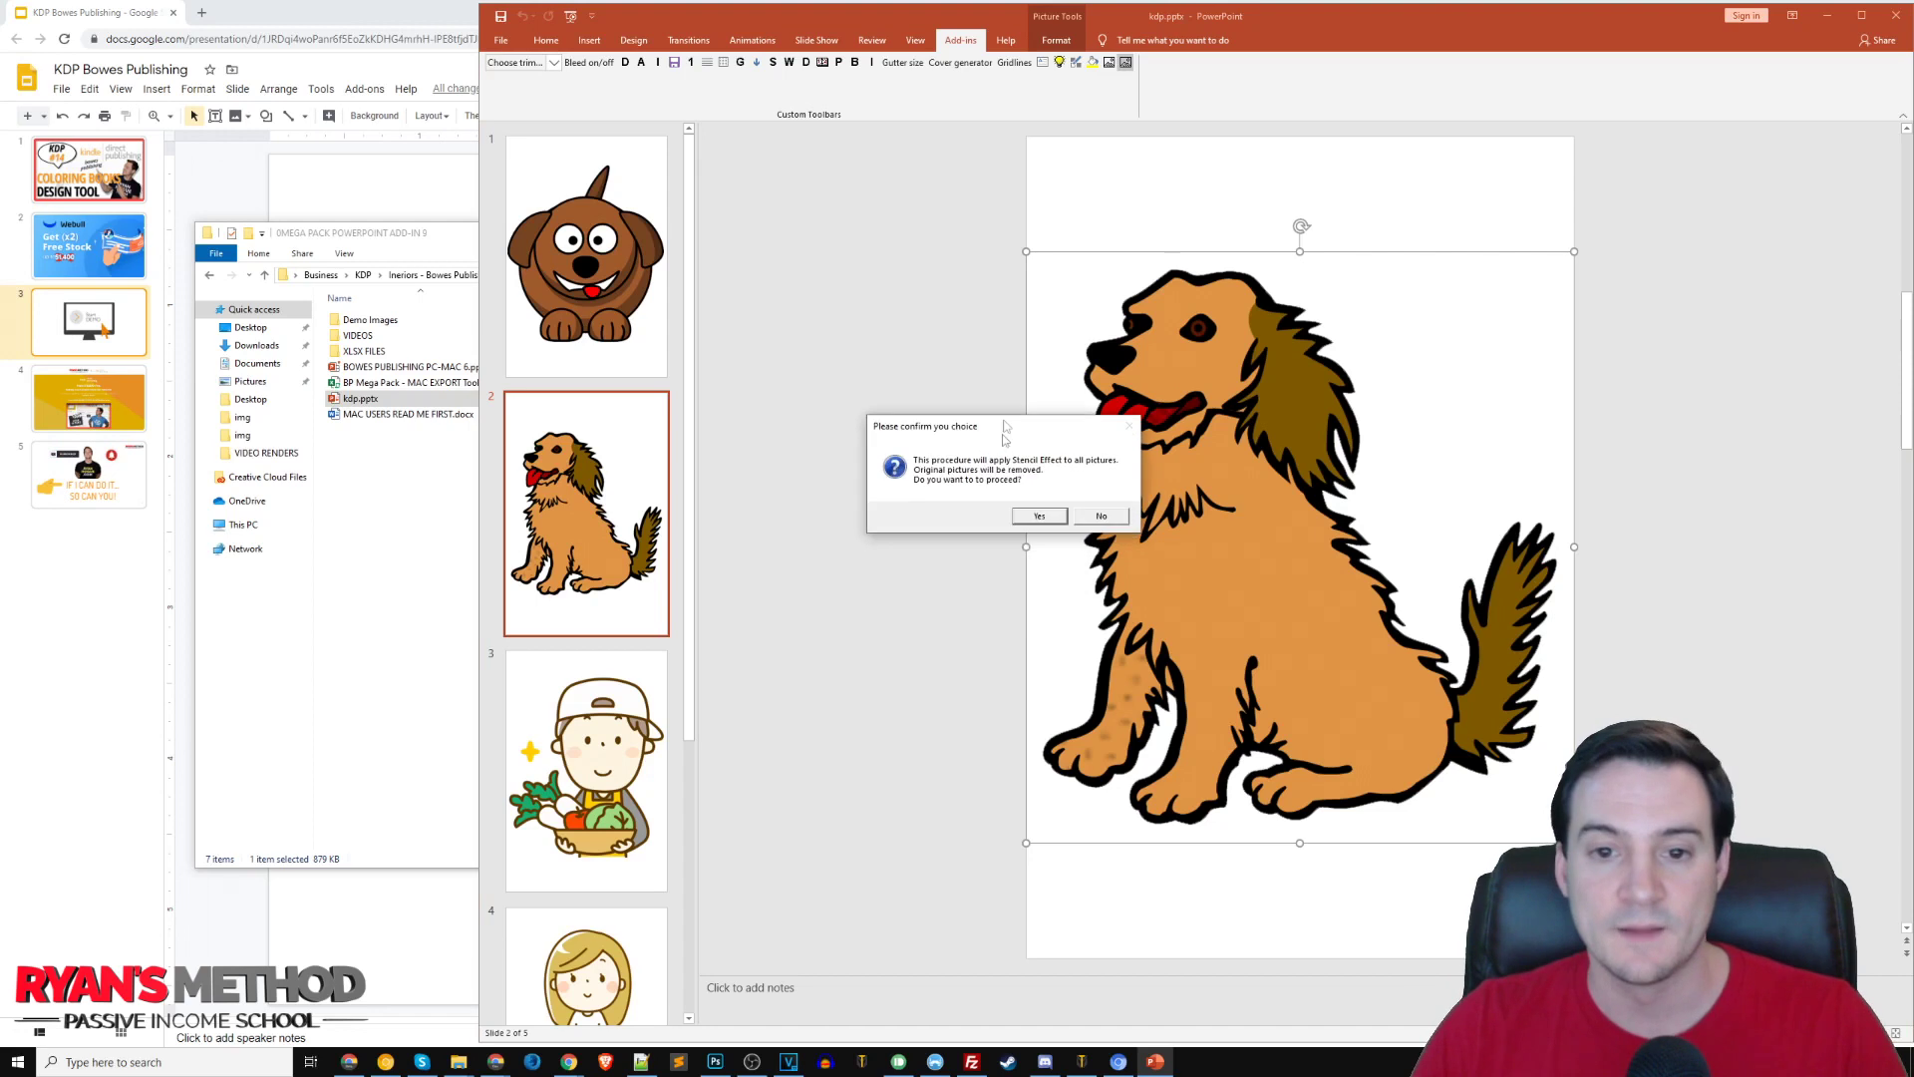
{"action": "left_click", "coordinate": [1039, 517]}
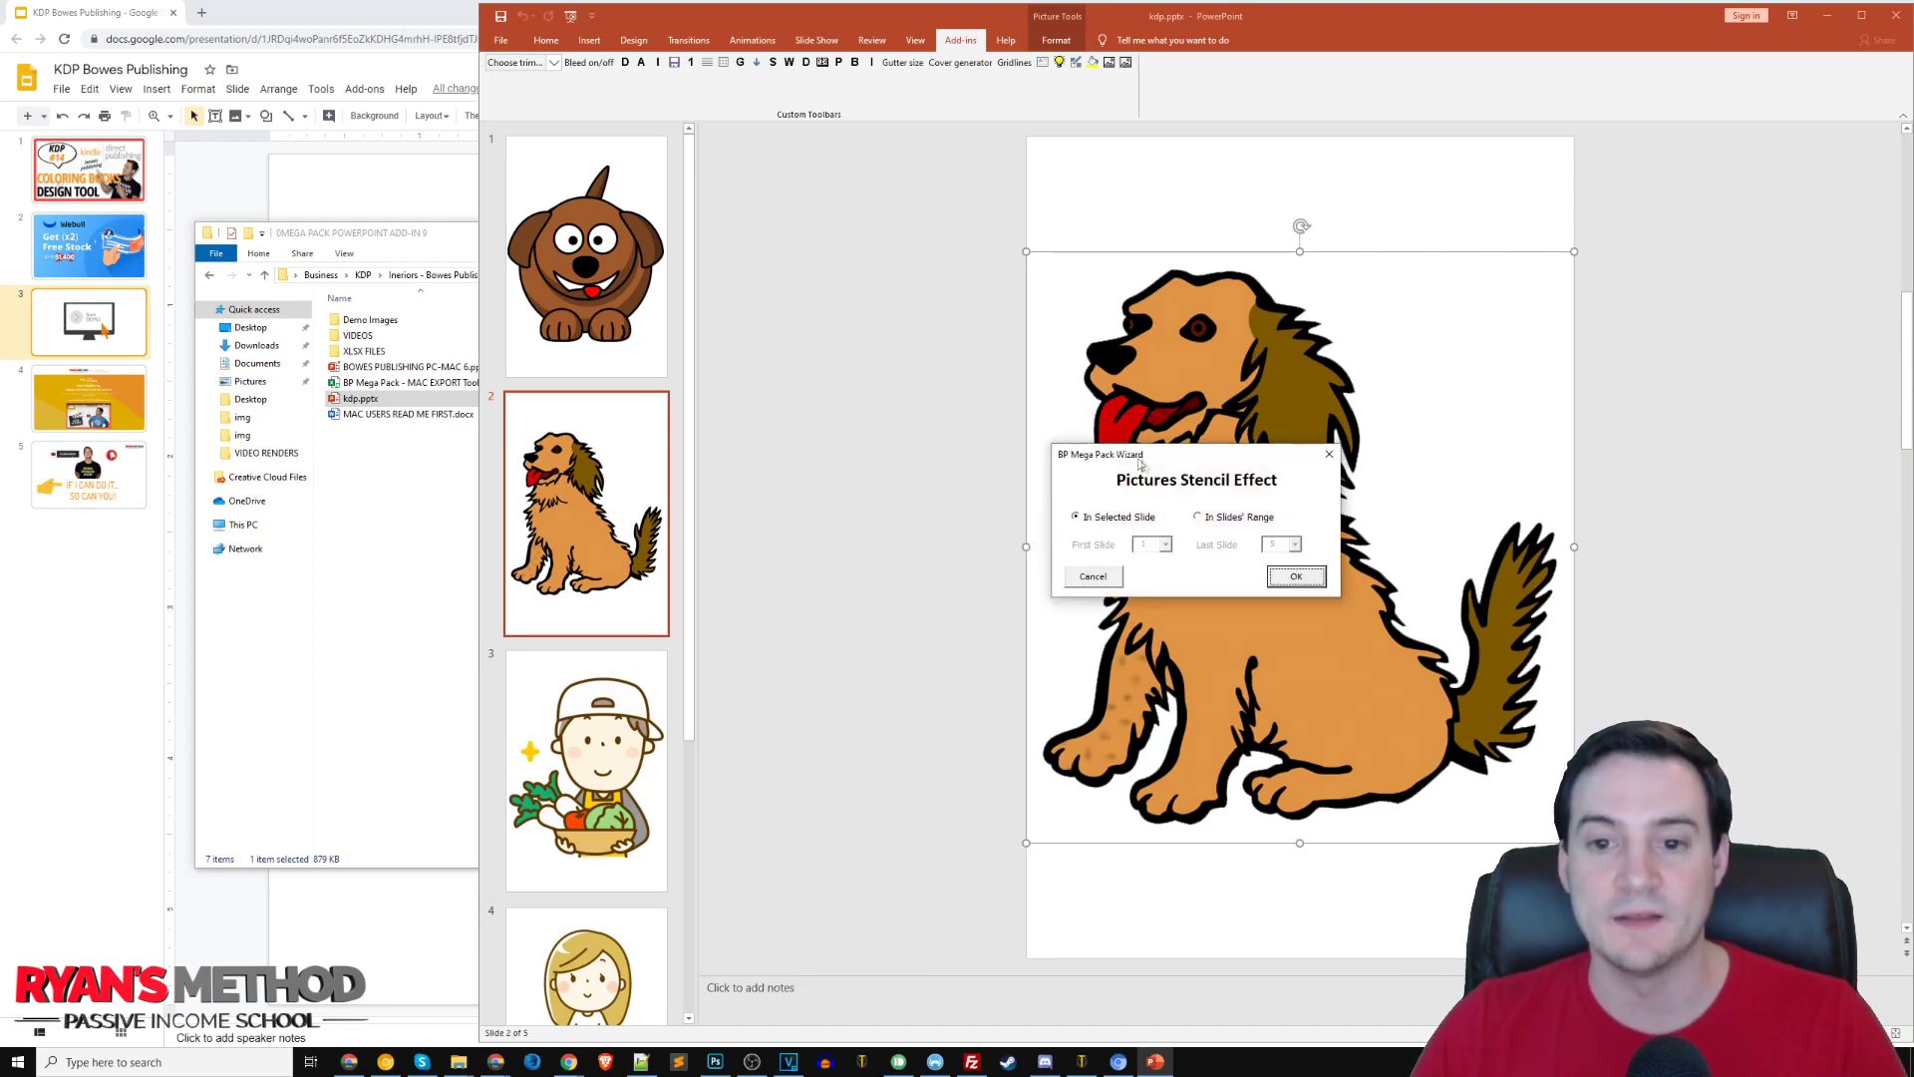
- Apply the stencil effect to slides 1 through 5 and dismiss the completion notice
{"action": "left_click_drag", "start_coordinate": [1139, 463], "coordinate": [1017, 416]}
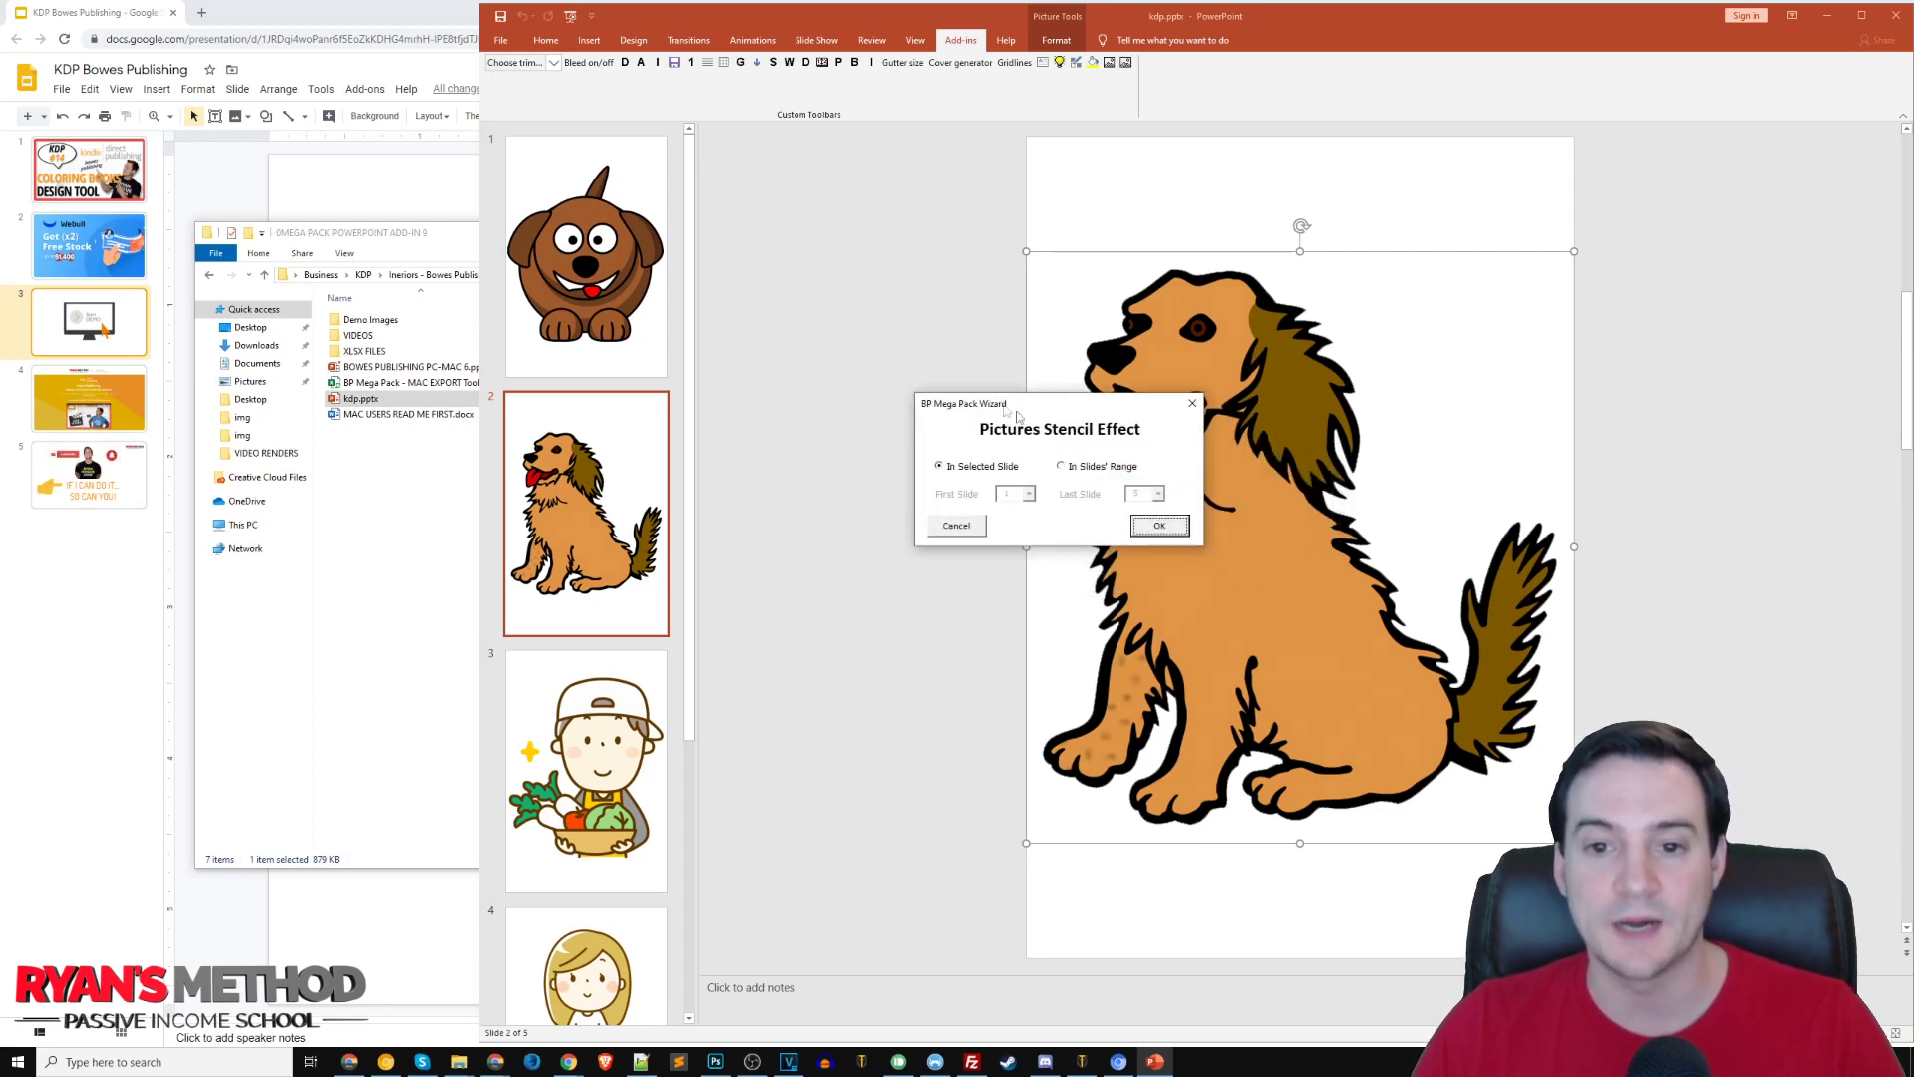
{"action": "left_click", "coordinate": [1062, 466]}
{"action": "left_click", "coordinate": [1157, 494]}
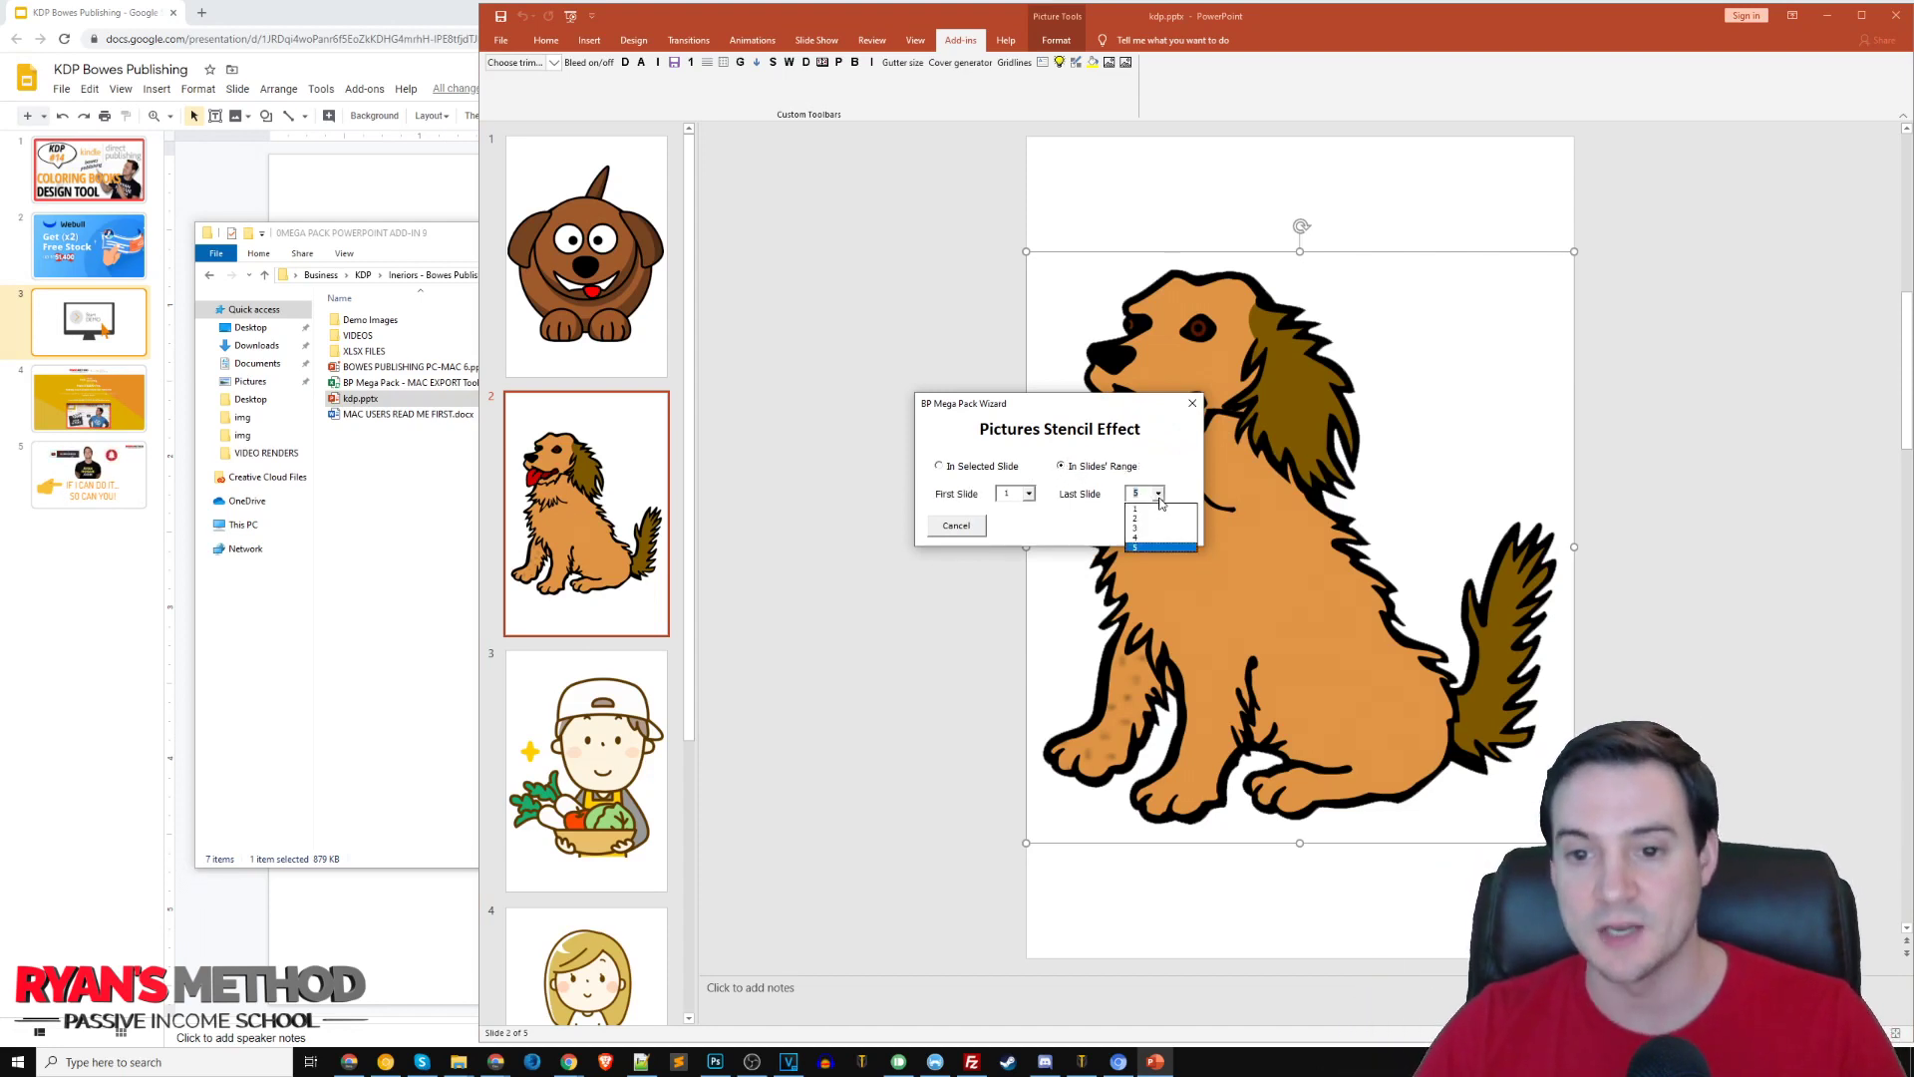
{"action": "left_click", "coordinate": [1153, 546]}
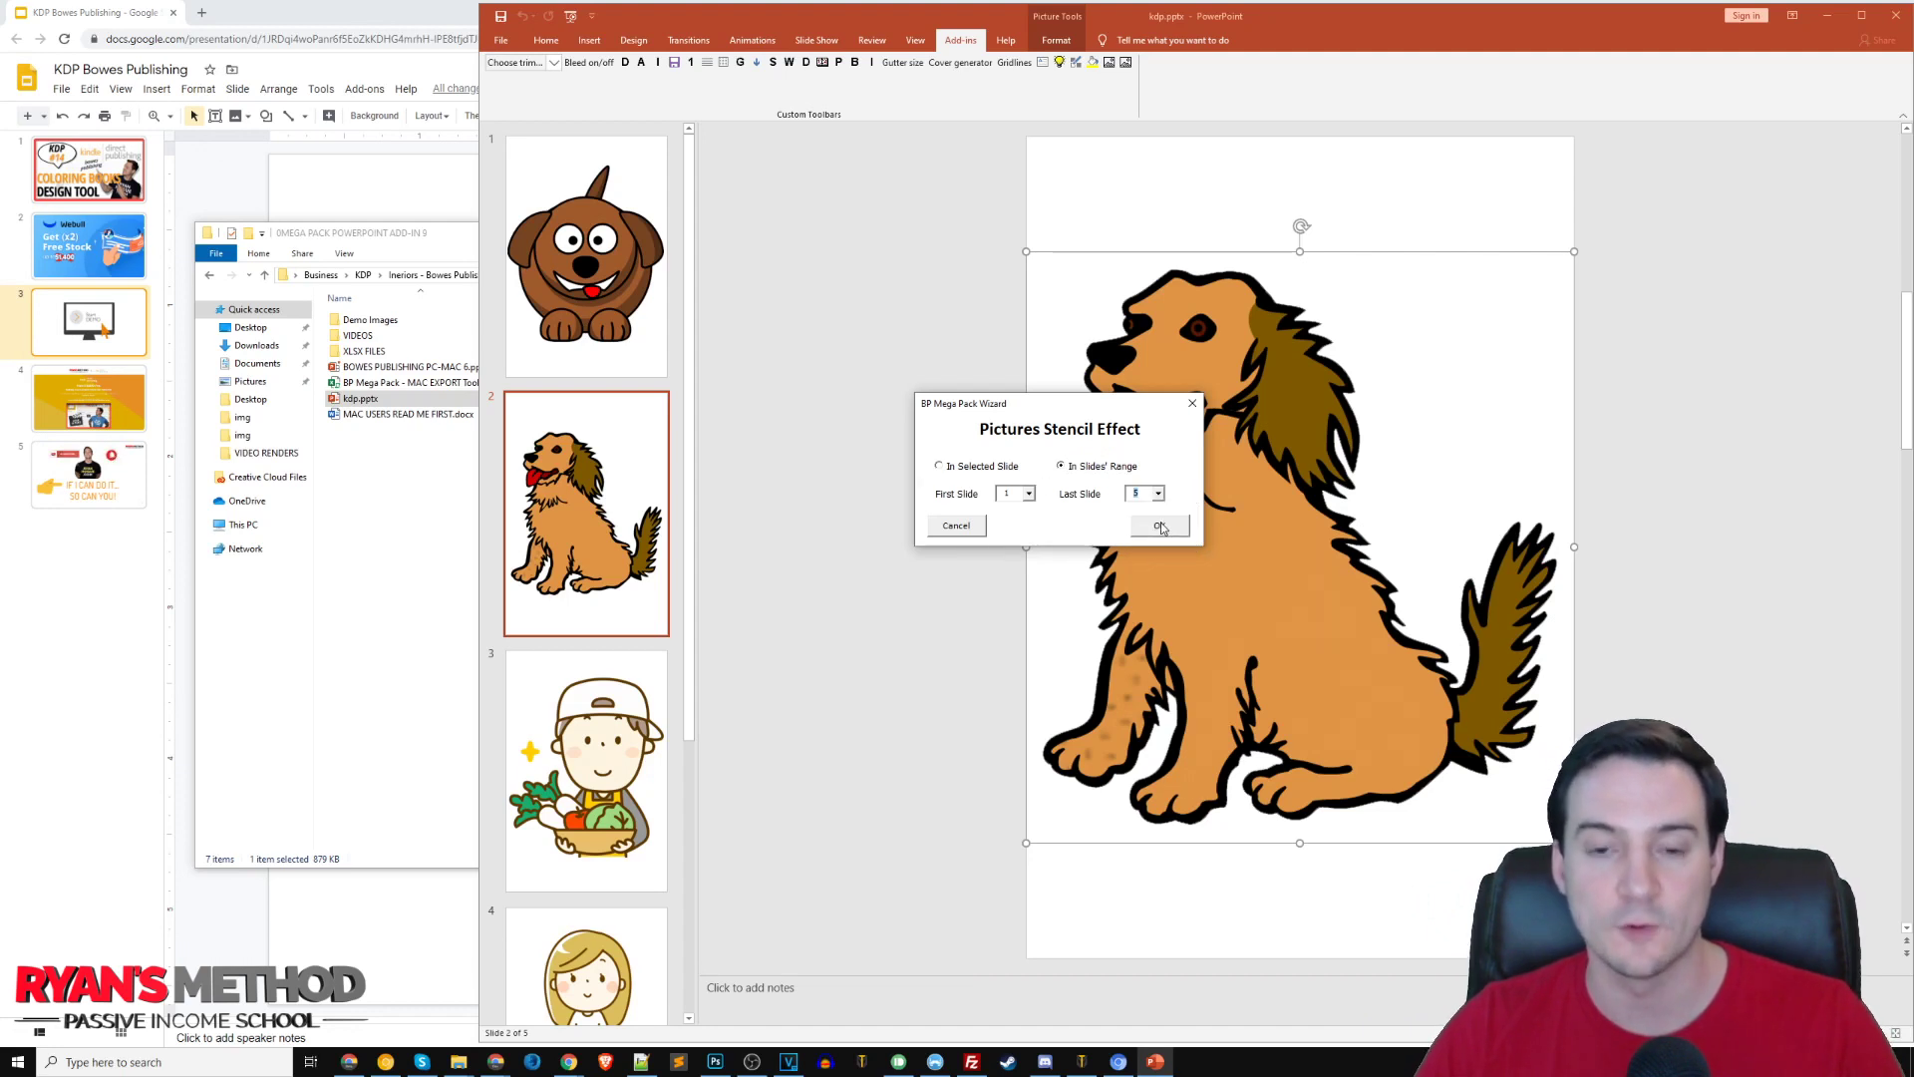
{"action": "left_click", "coordinate": [1158, 524]}
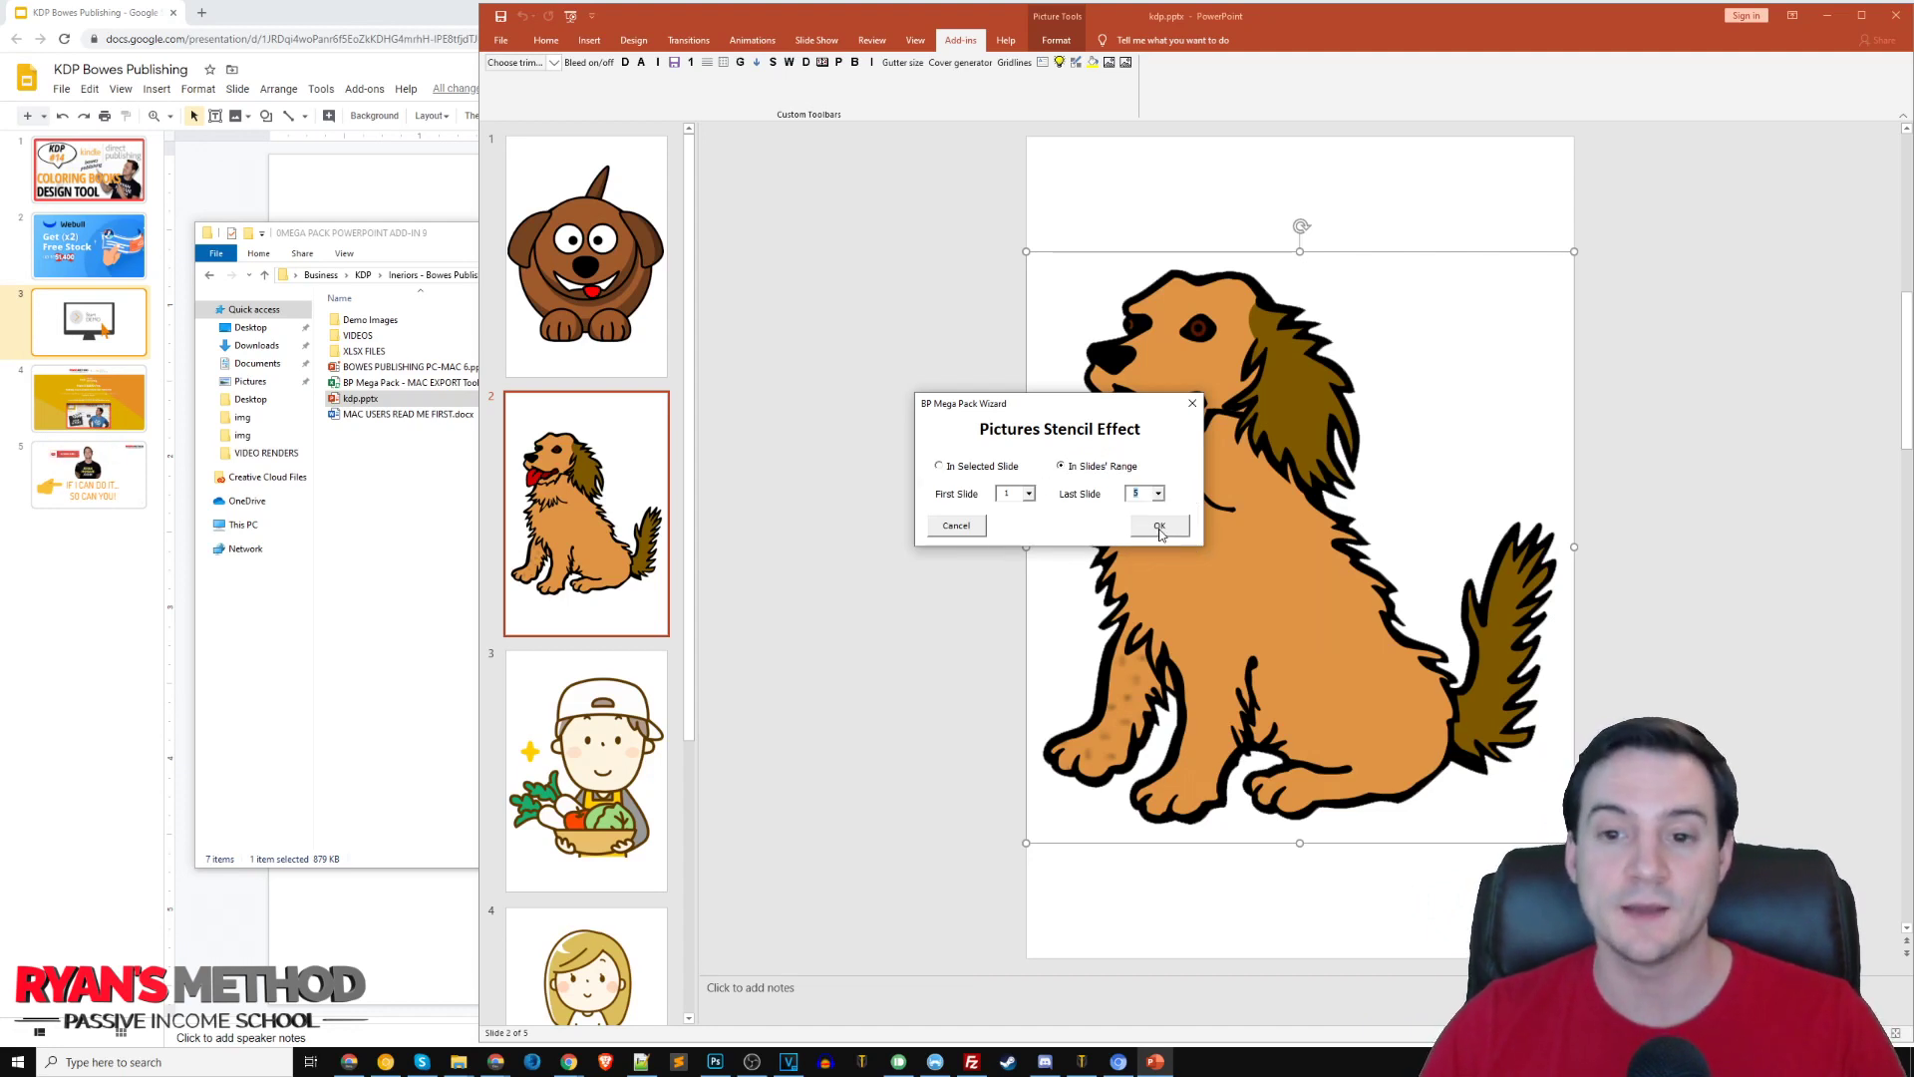
{"action": "left_click", "coordinate": [1302, 565]}
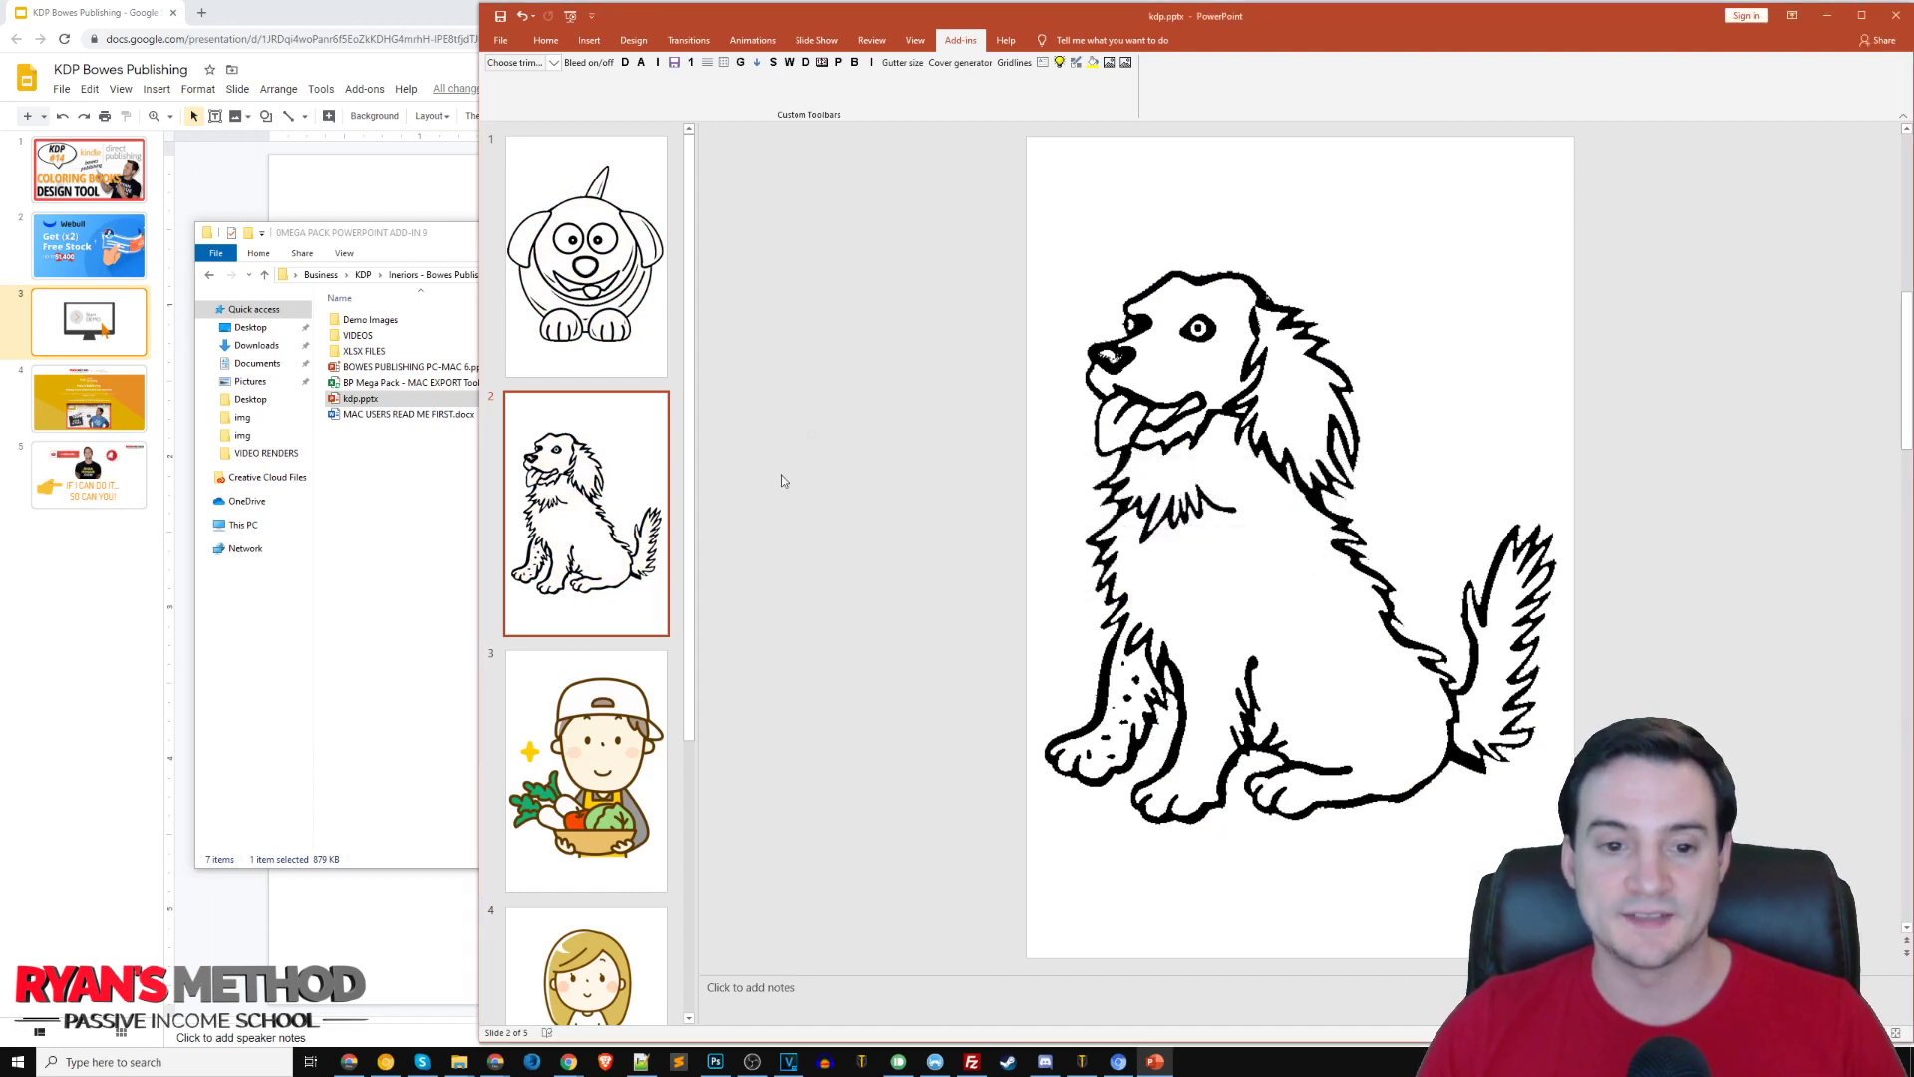
- Compare the new outline coloring pages on slides 1 and 2
{"action": "left_click", "coordinate": [616, 289]}
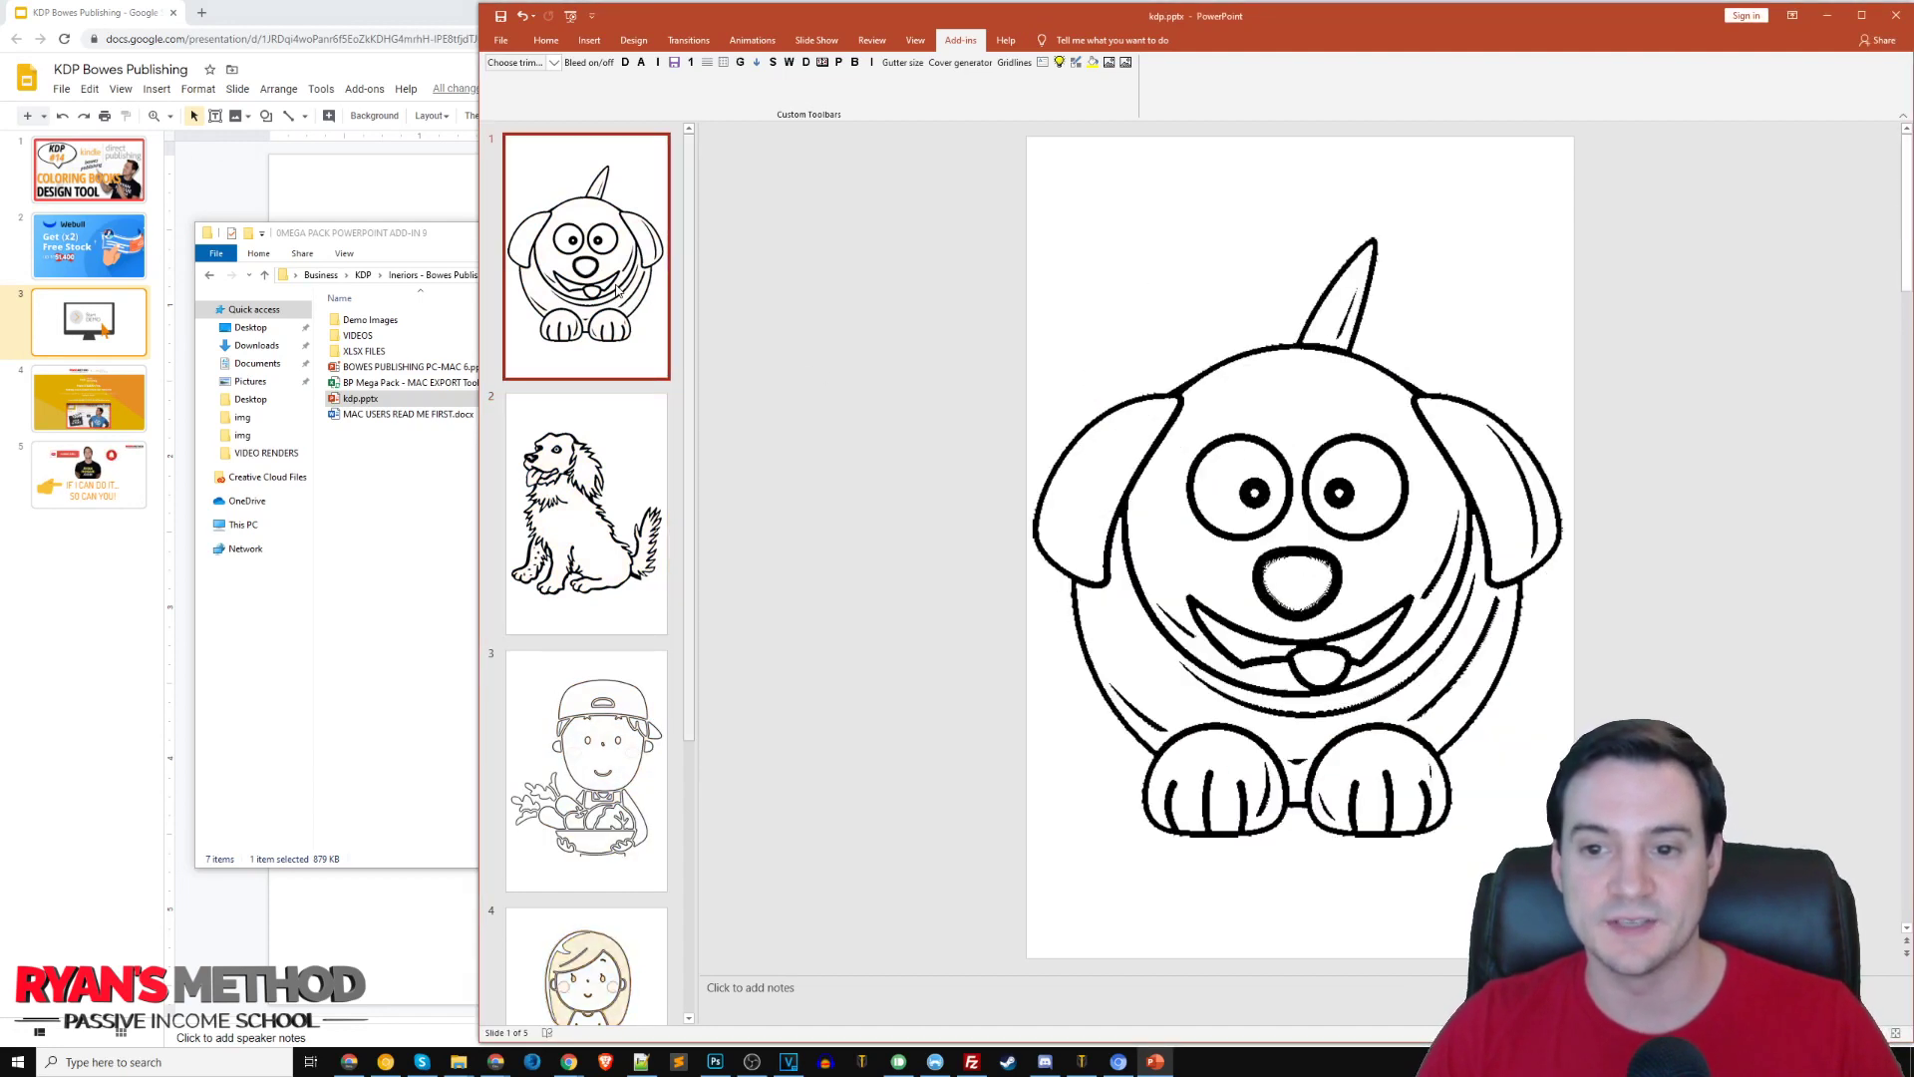
{"action": "left_click", "coordinate": [621, 491]}
{"action": "left_click", "coordinate": [626, 351]}
{"action": "left_click", "coordinate": [620, 464]}
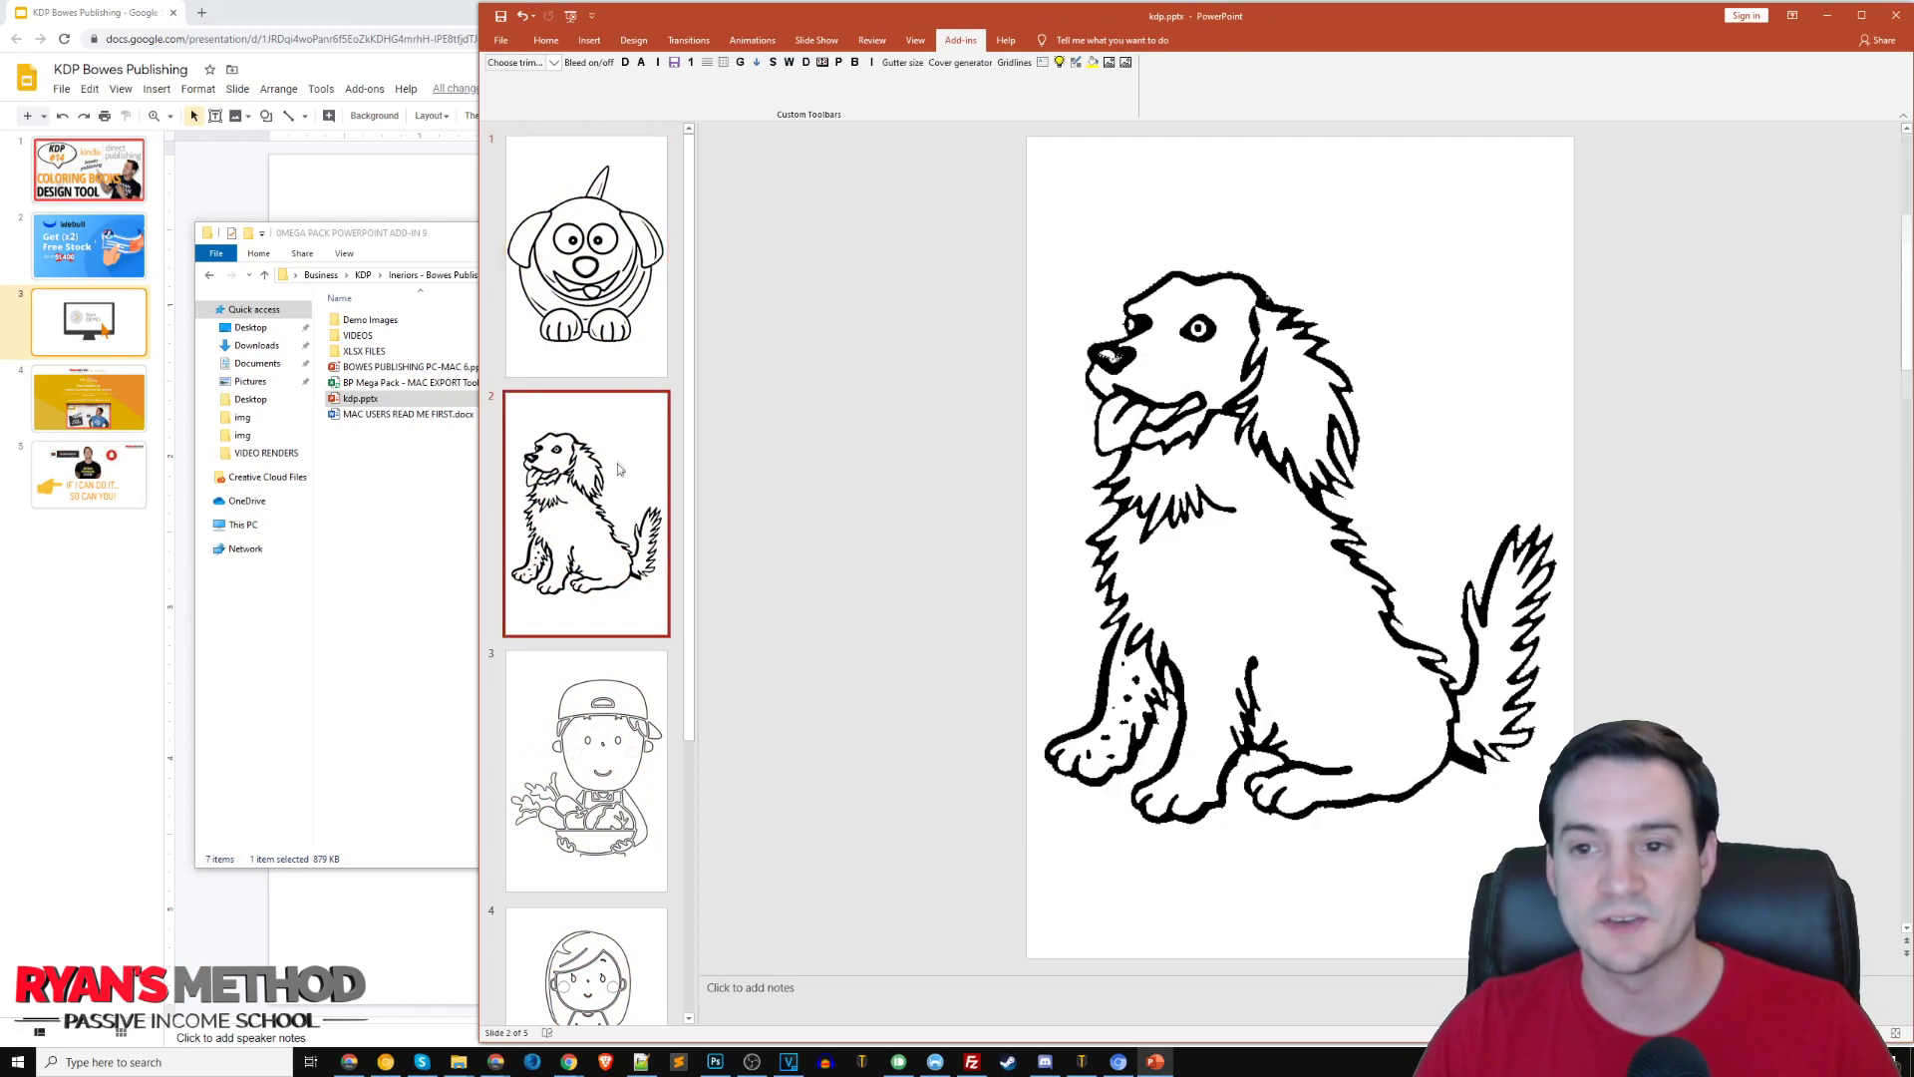
{"action": "left_click", "coordinate": [626, 309]}
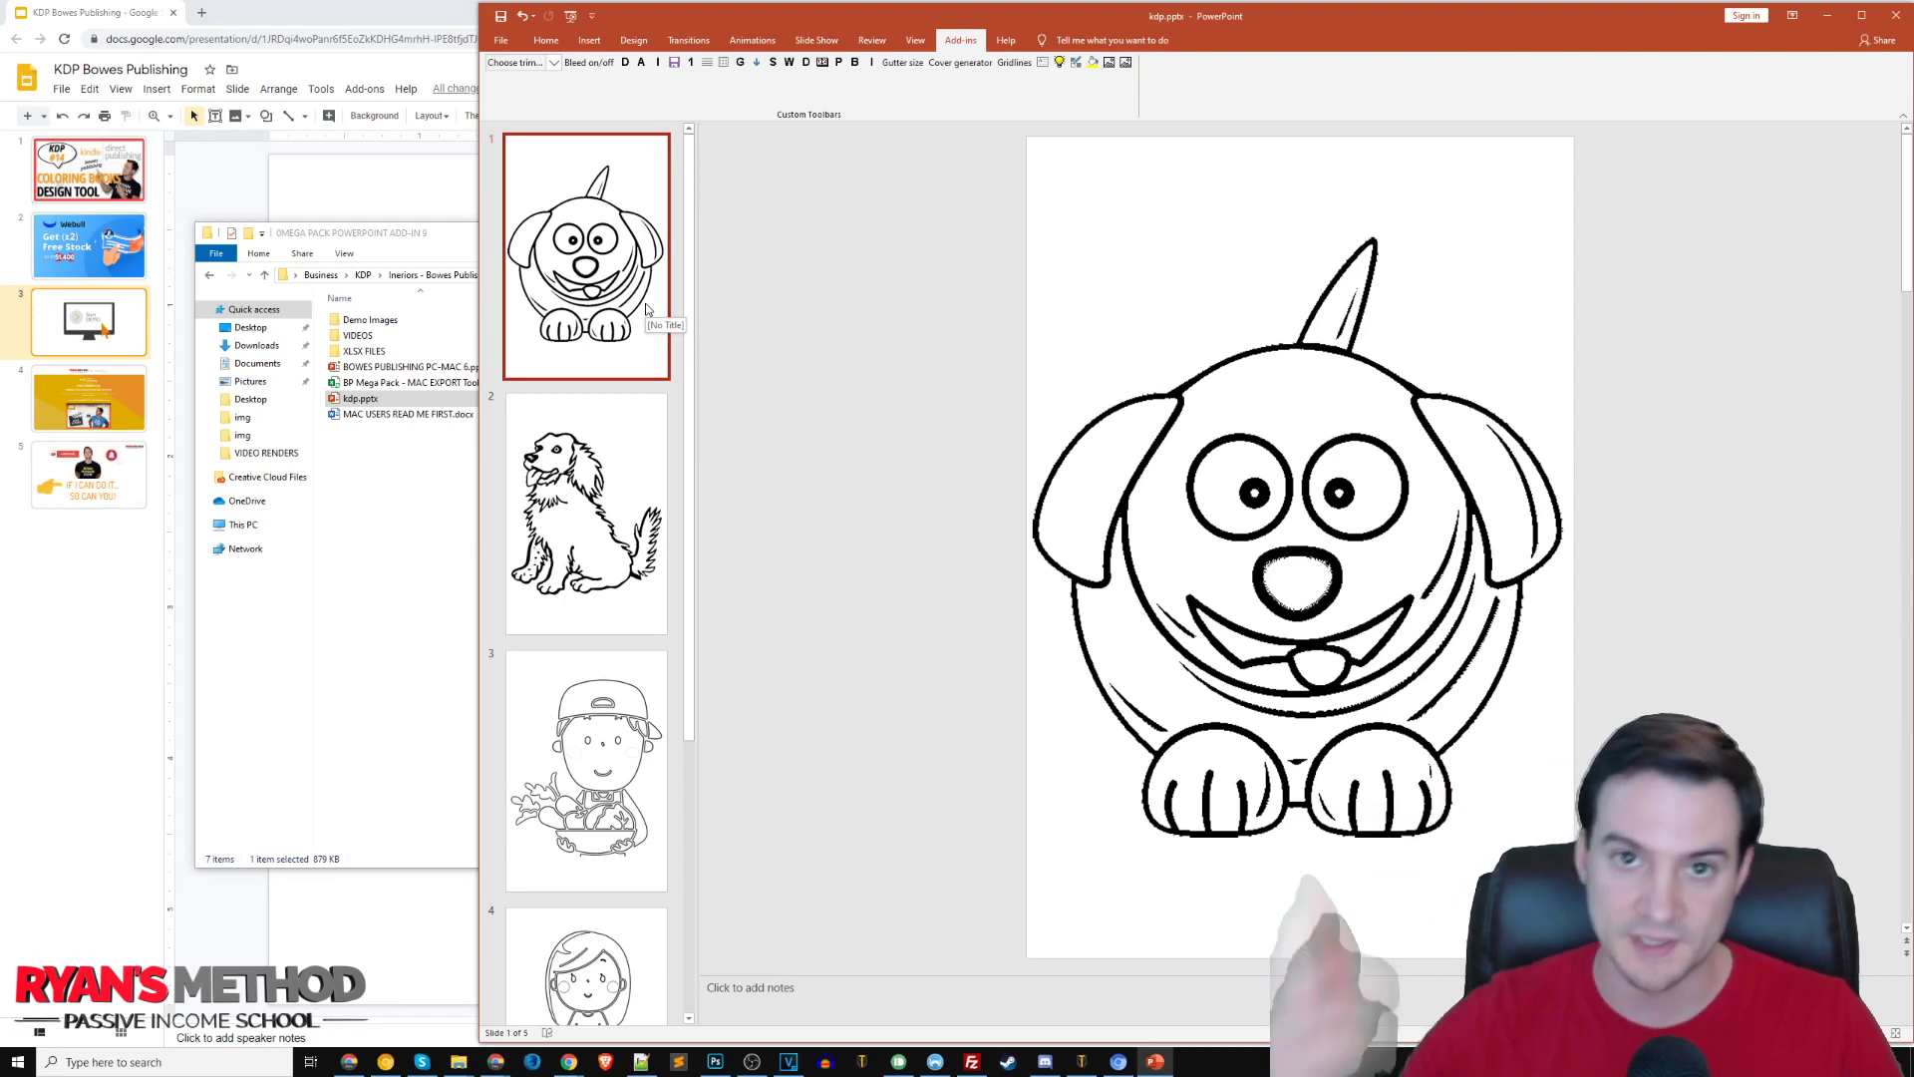
{"action": "scroll", "coordinate": [647, 309], "scroll_direction": "down", "scroll_amount": 1}
{"action": "left_click", "coordinate": [648, 448]}
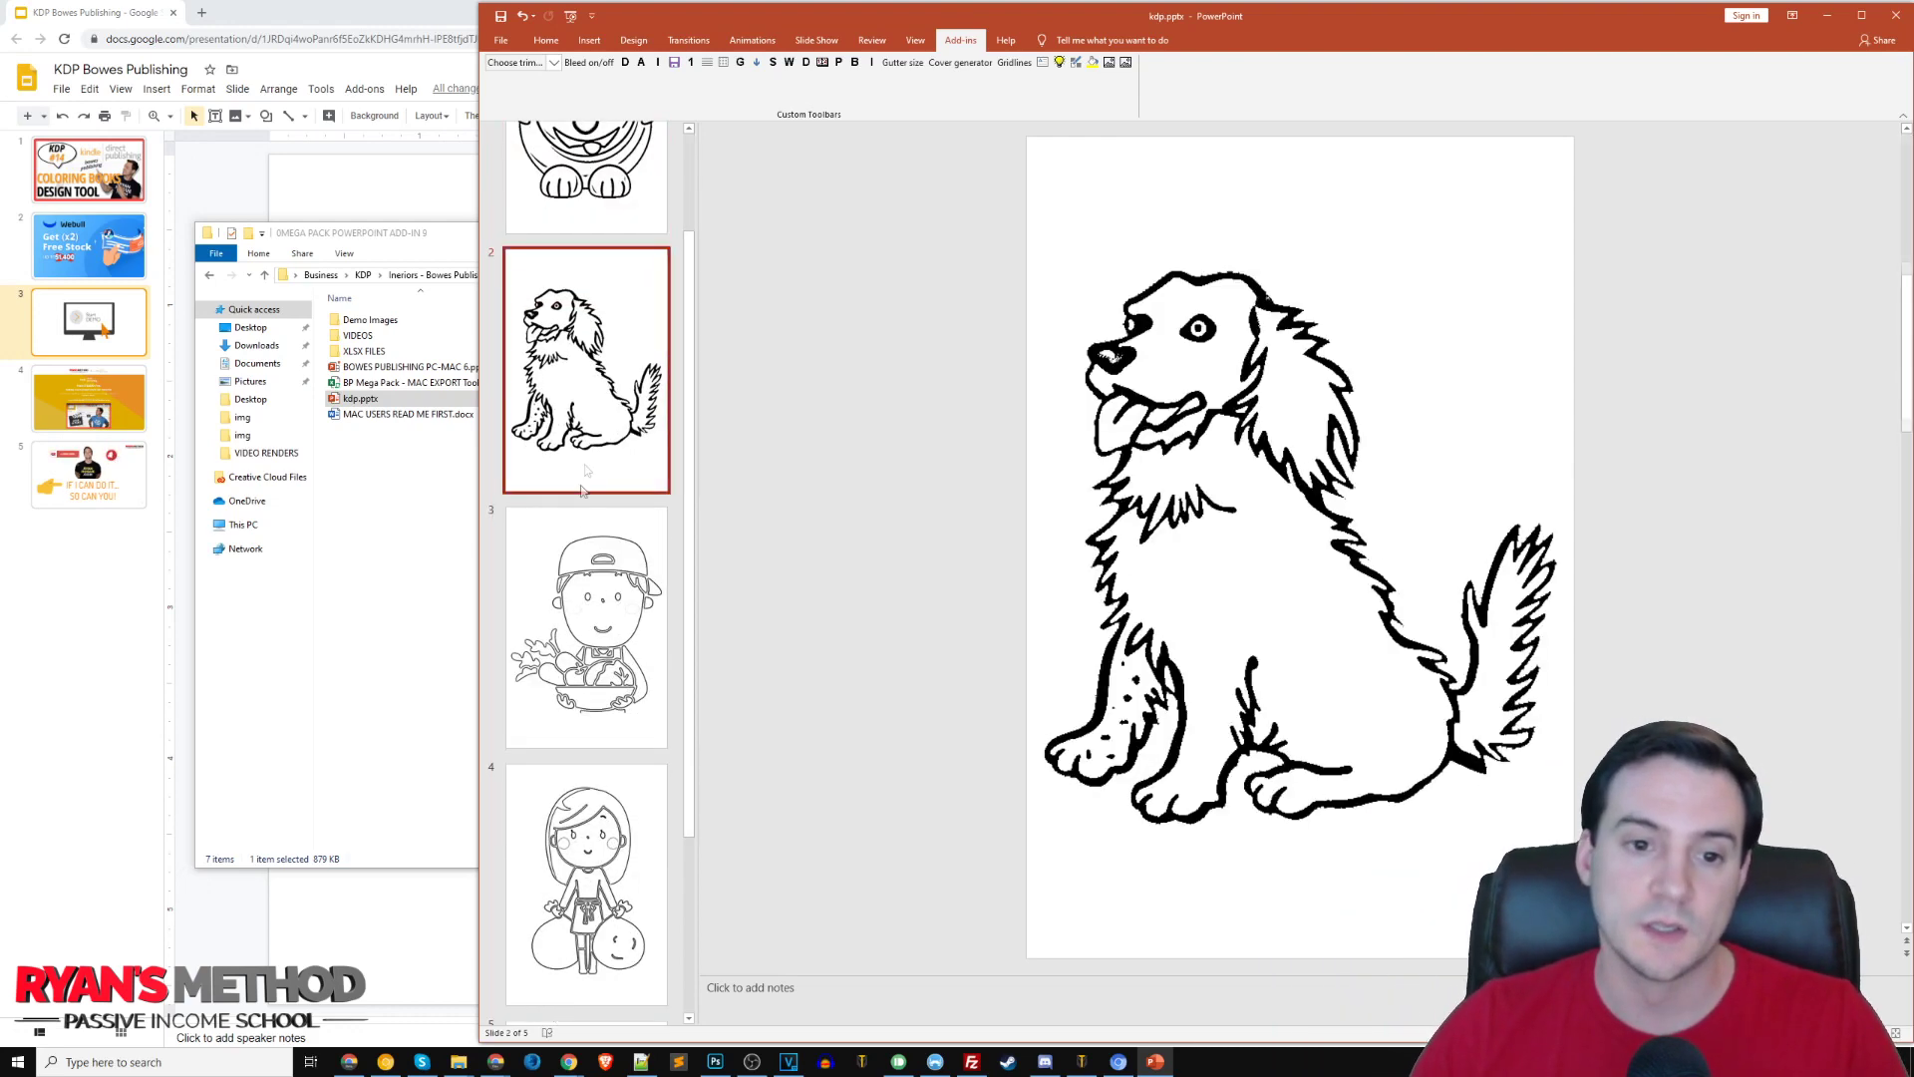
- Check slide 3's boy drawing and open the Demo Images folder of originals
{"action": "left_click", "coordinate": [631, 569]}
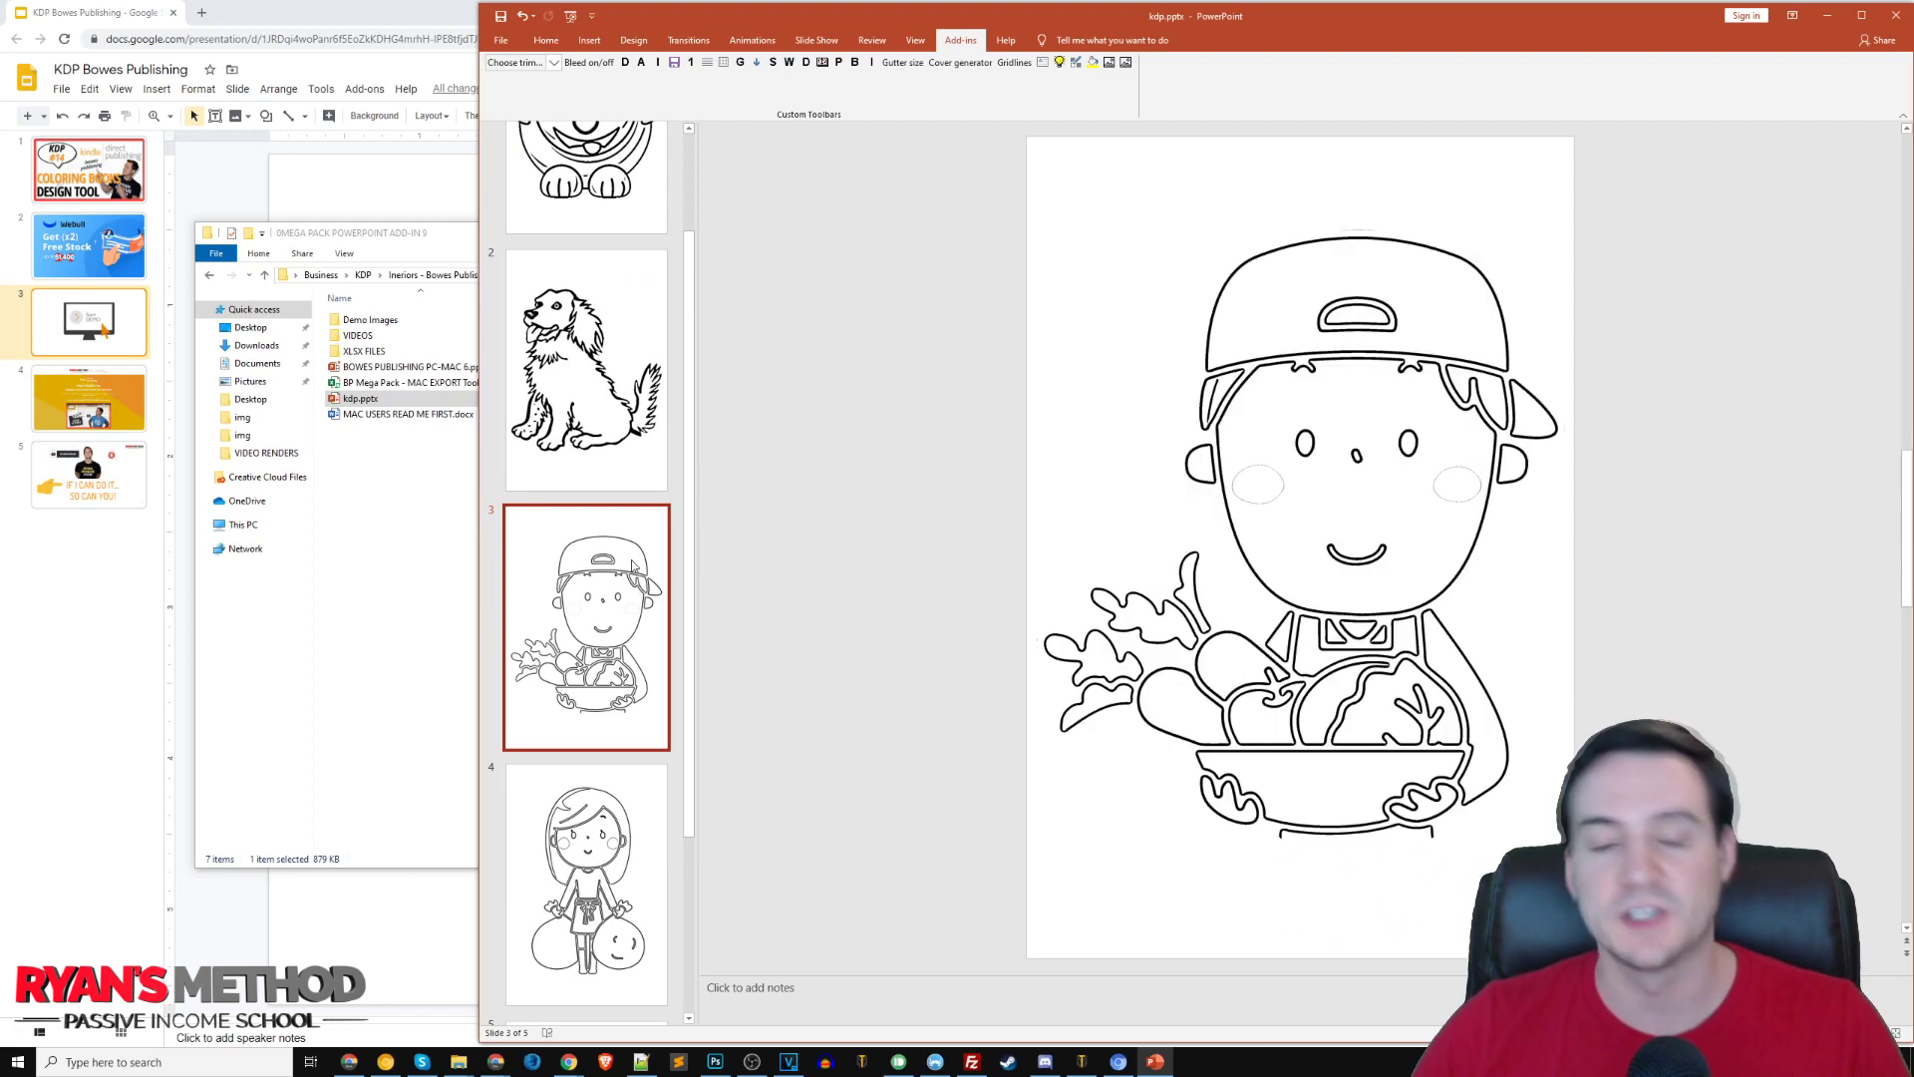
{"action": "right_click", "coordinate": [1473, 388]}
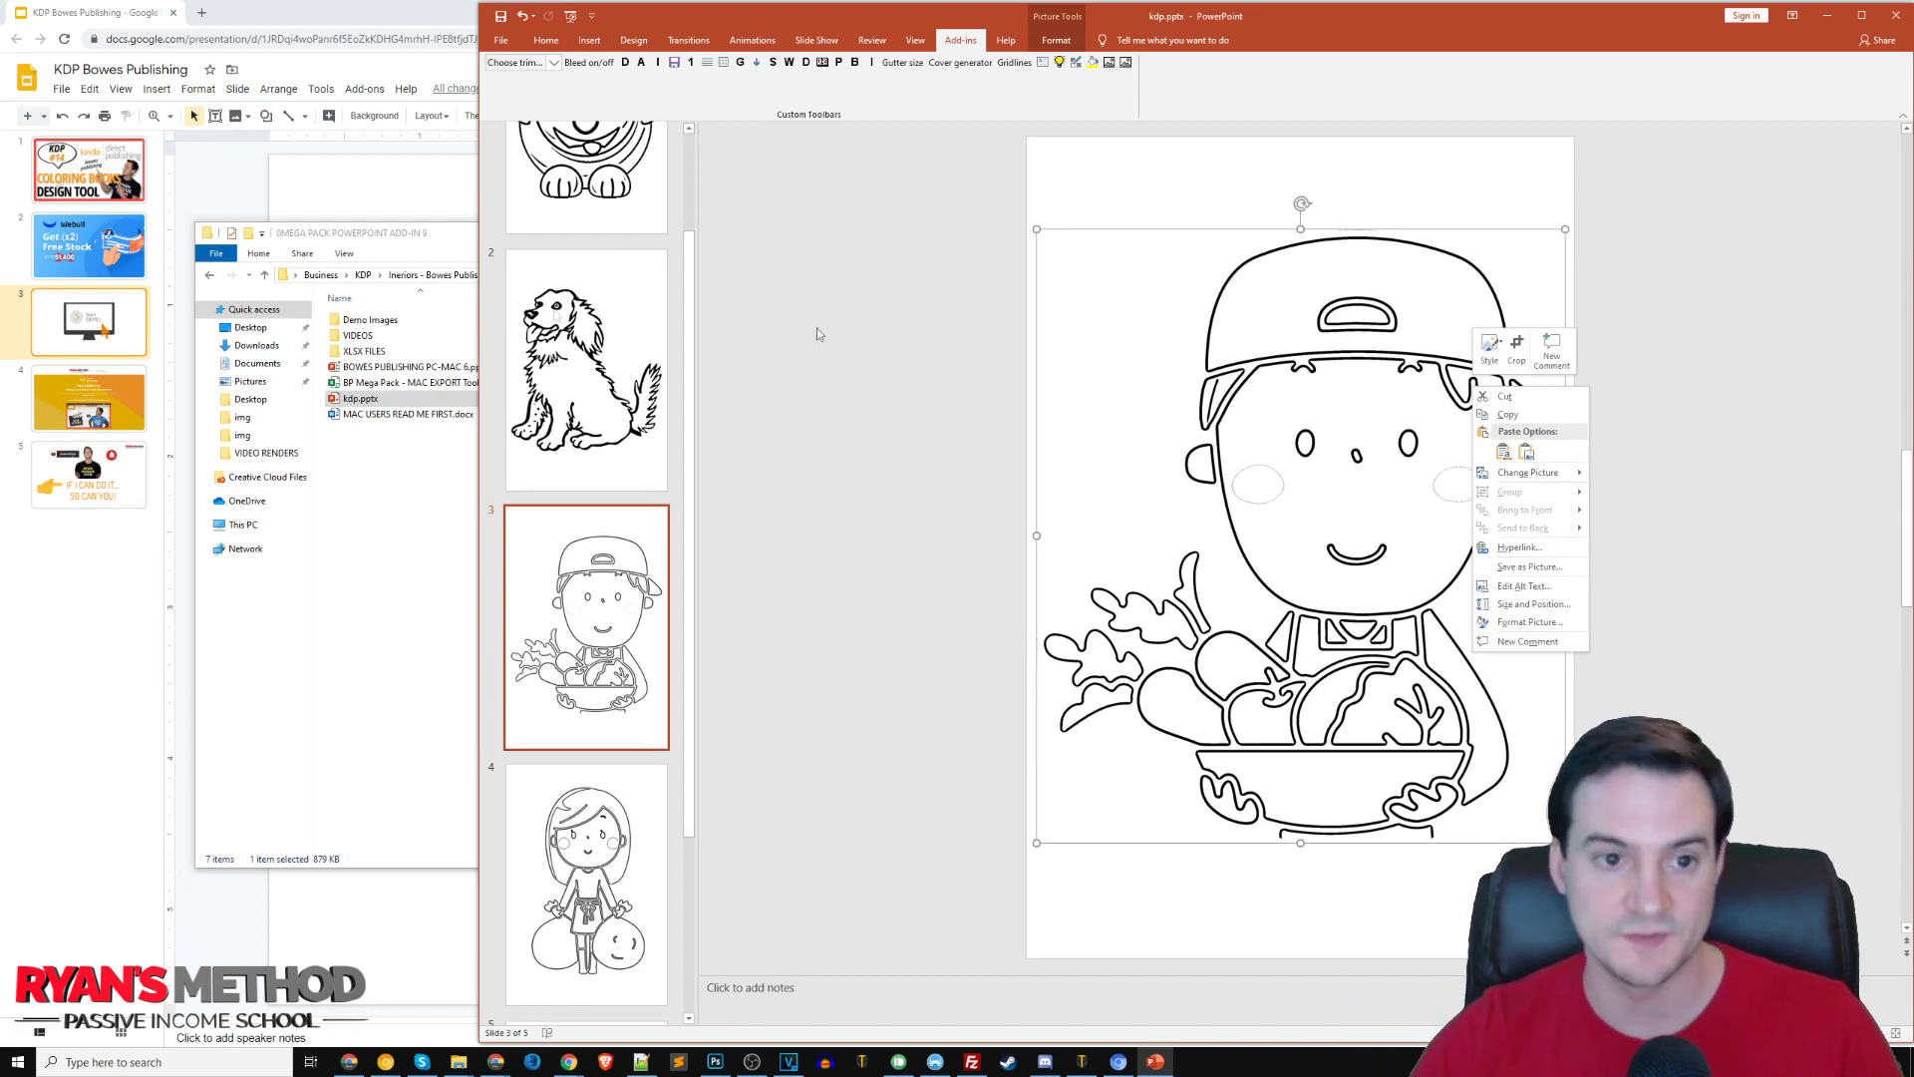
{"action": "double_click", "coordinate": [370, 320]}
- View the original colour kid1.png in Photos, then close the viewer
{"action": "double_click", "coordinate": [482, 591]}
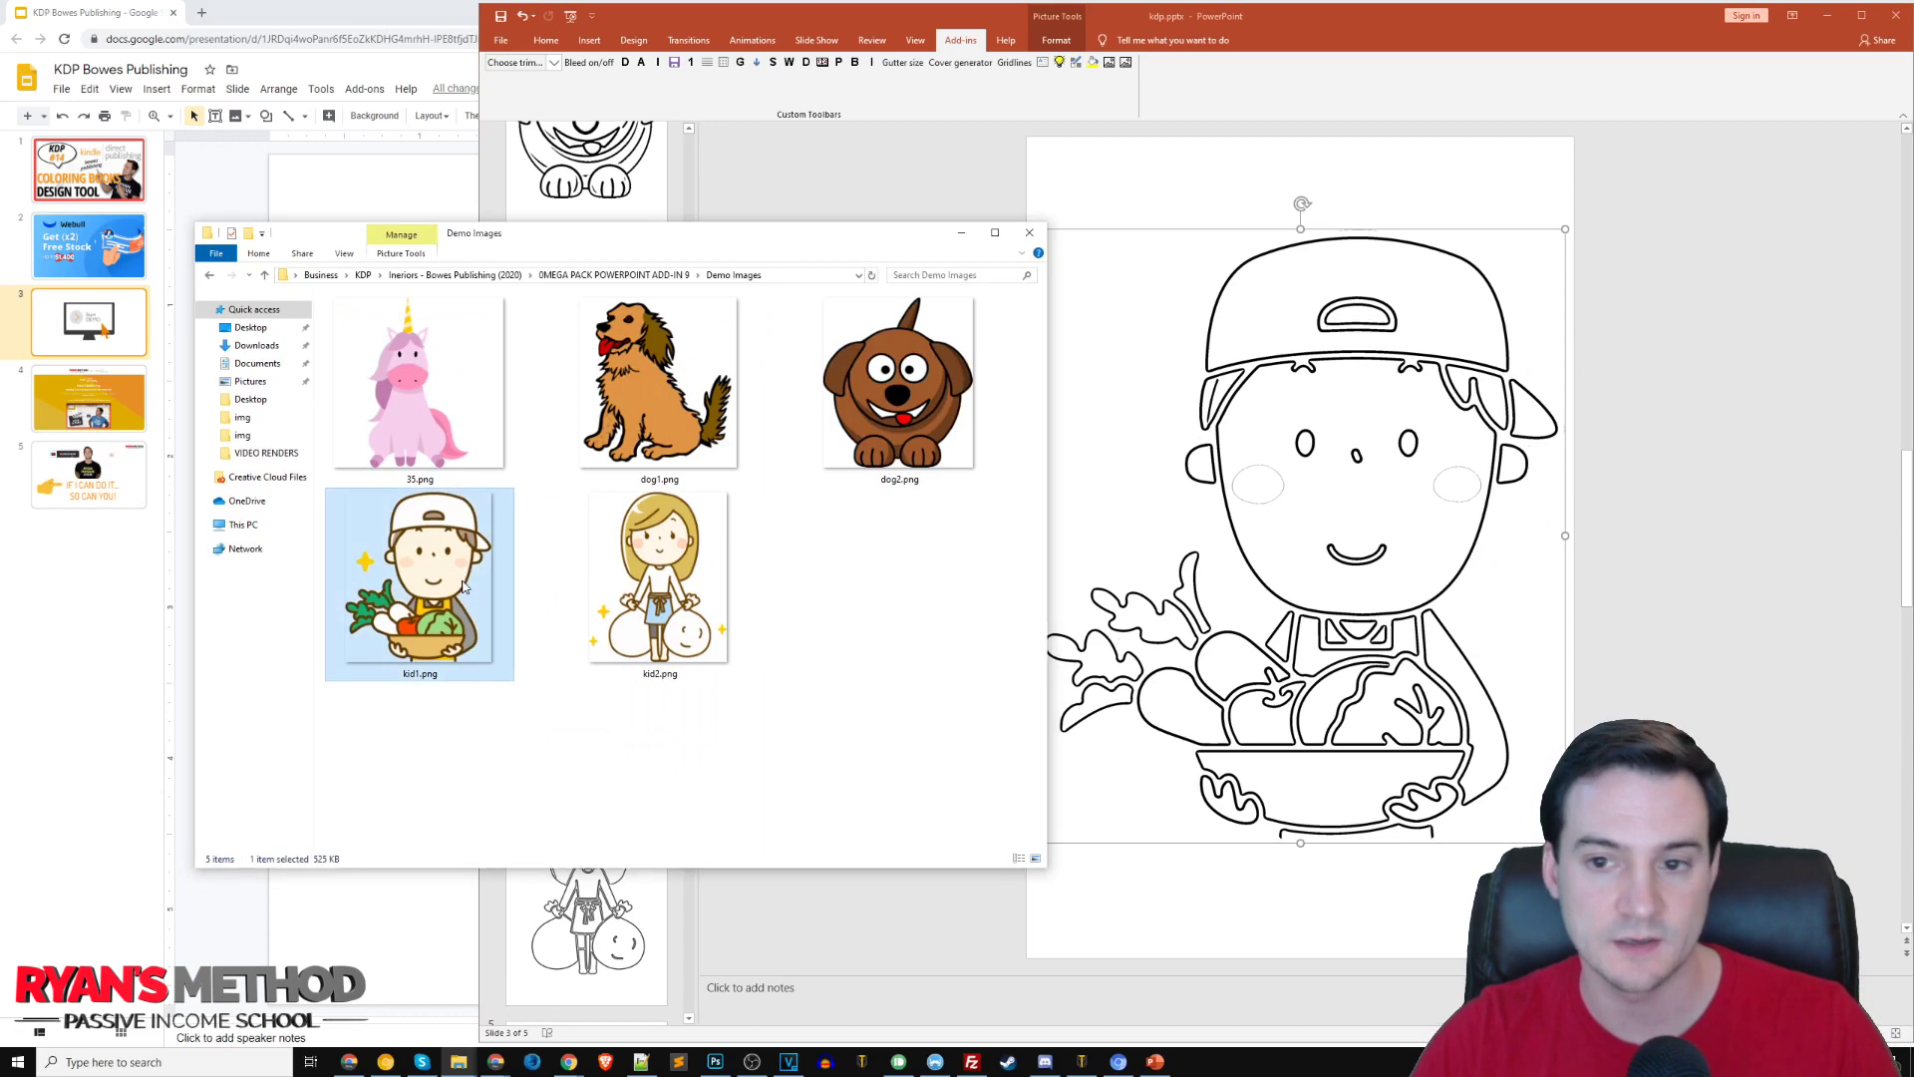
{"action": "left_click_drag", "start_coordinate": [773, 188], "coordinate": [791, 190]}
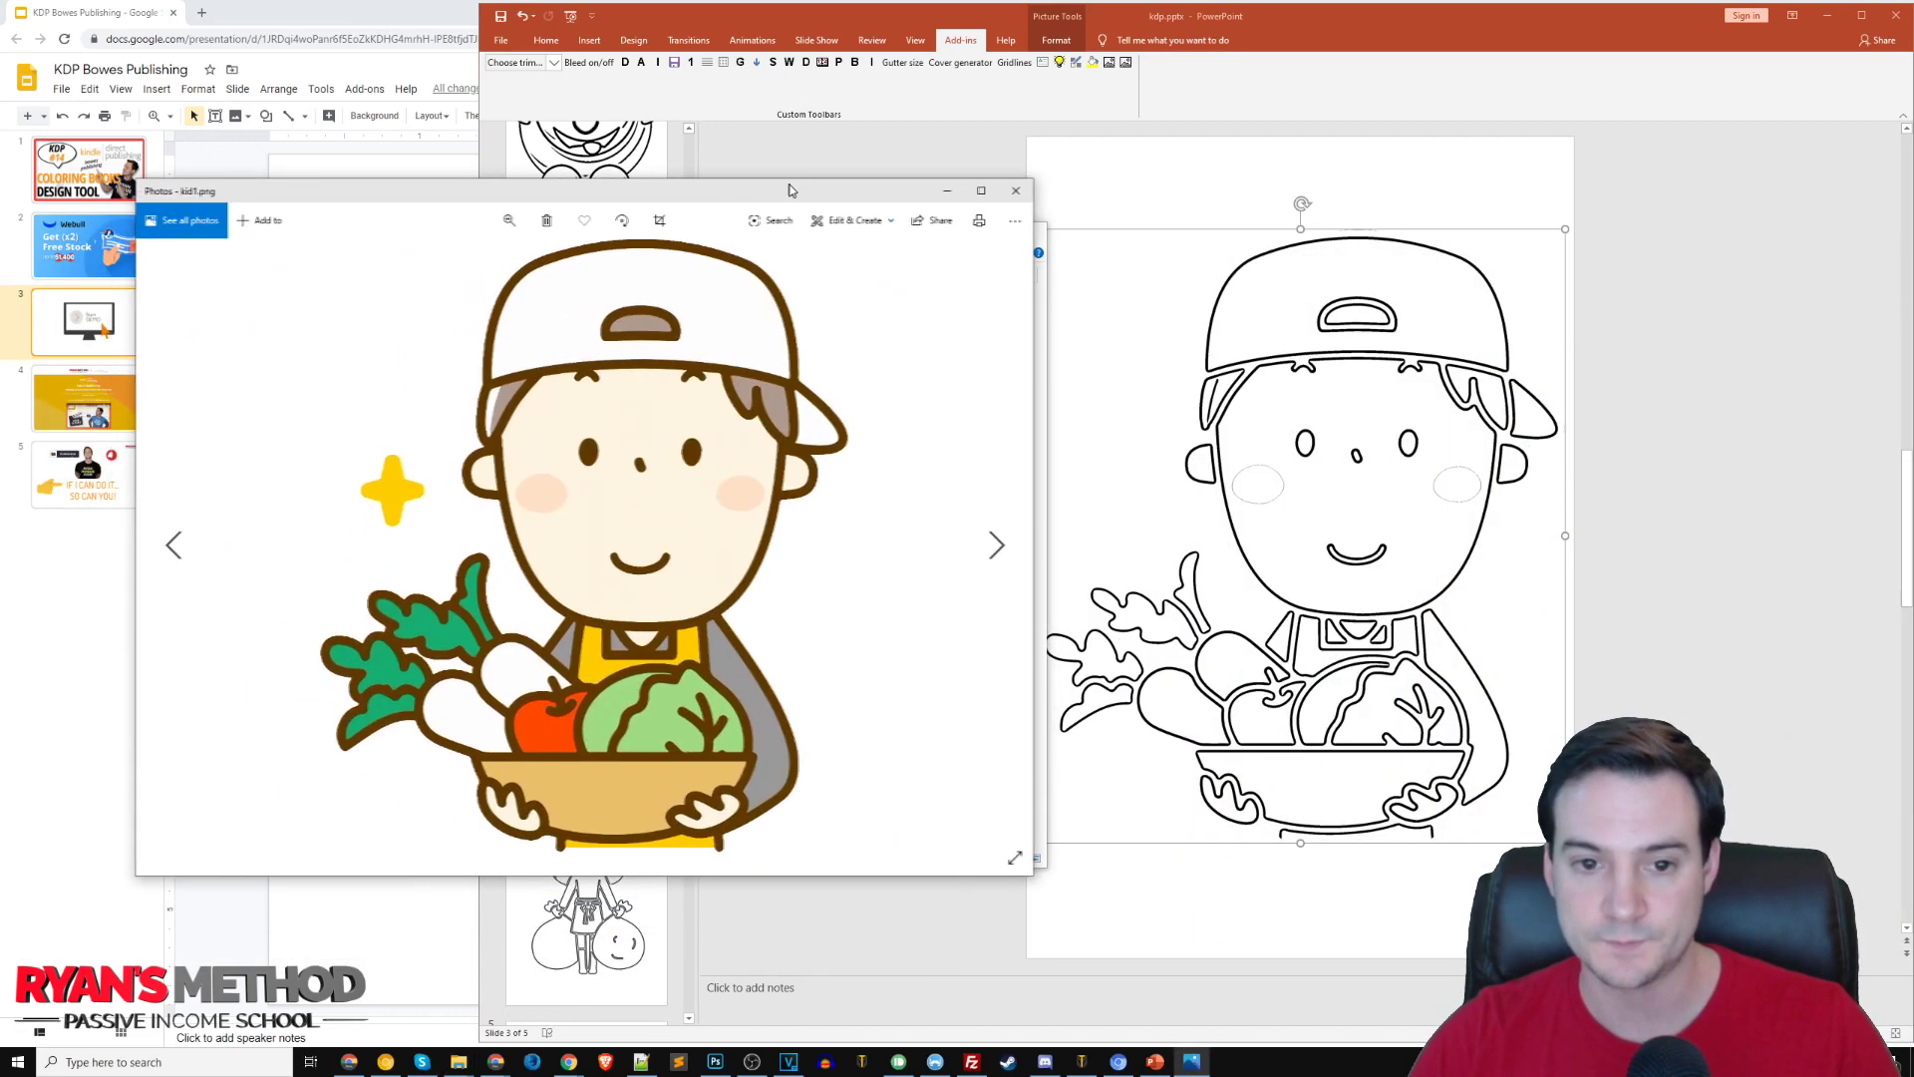
{"action": "left_click", "coordinate": [1019, 192]}
- Open Format Picture's Picture Corrections settings for the boy picture
{"action": "left_click", "coordinate": [1292, 365]}
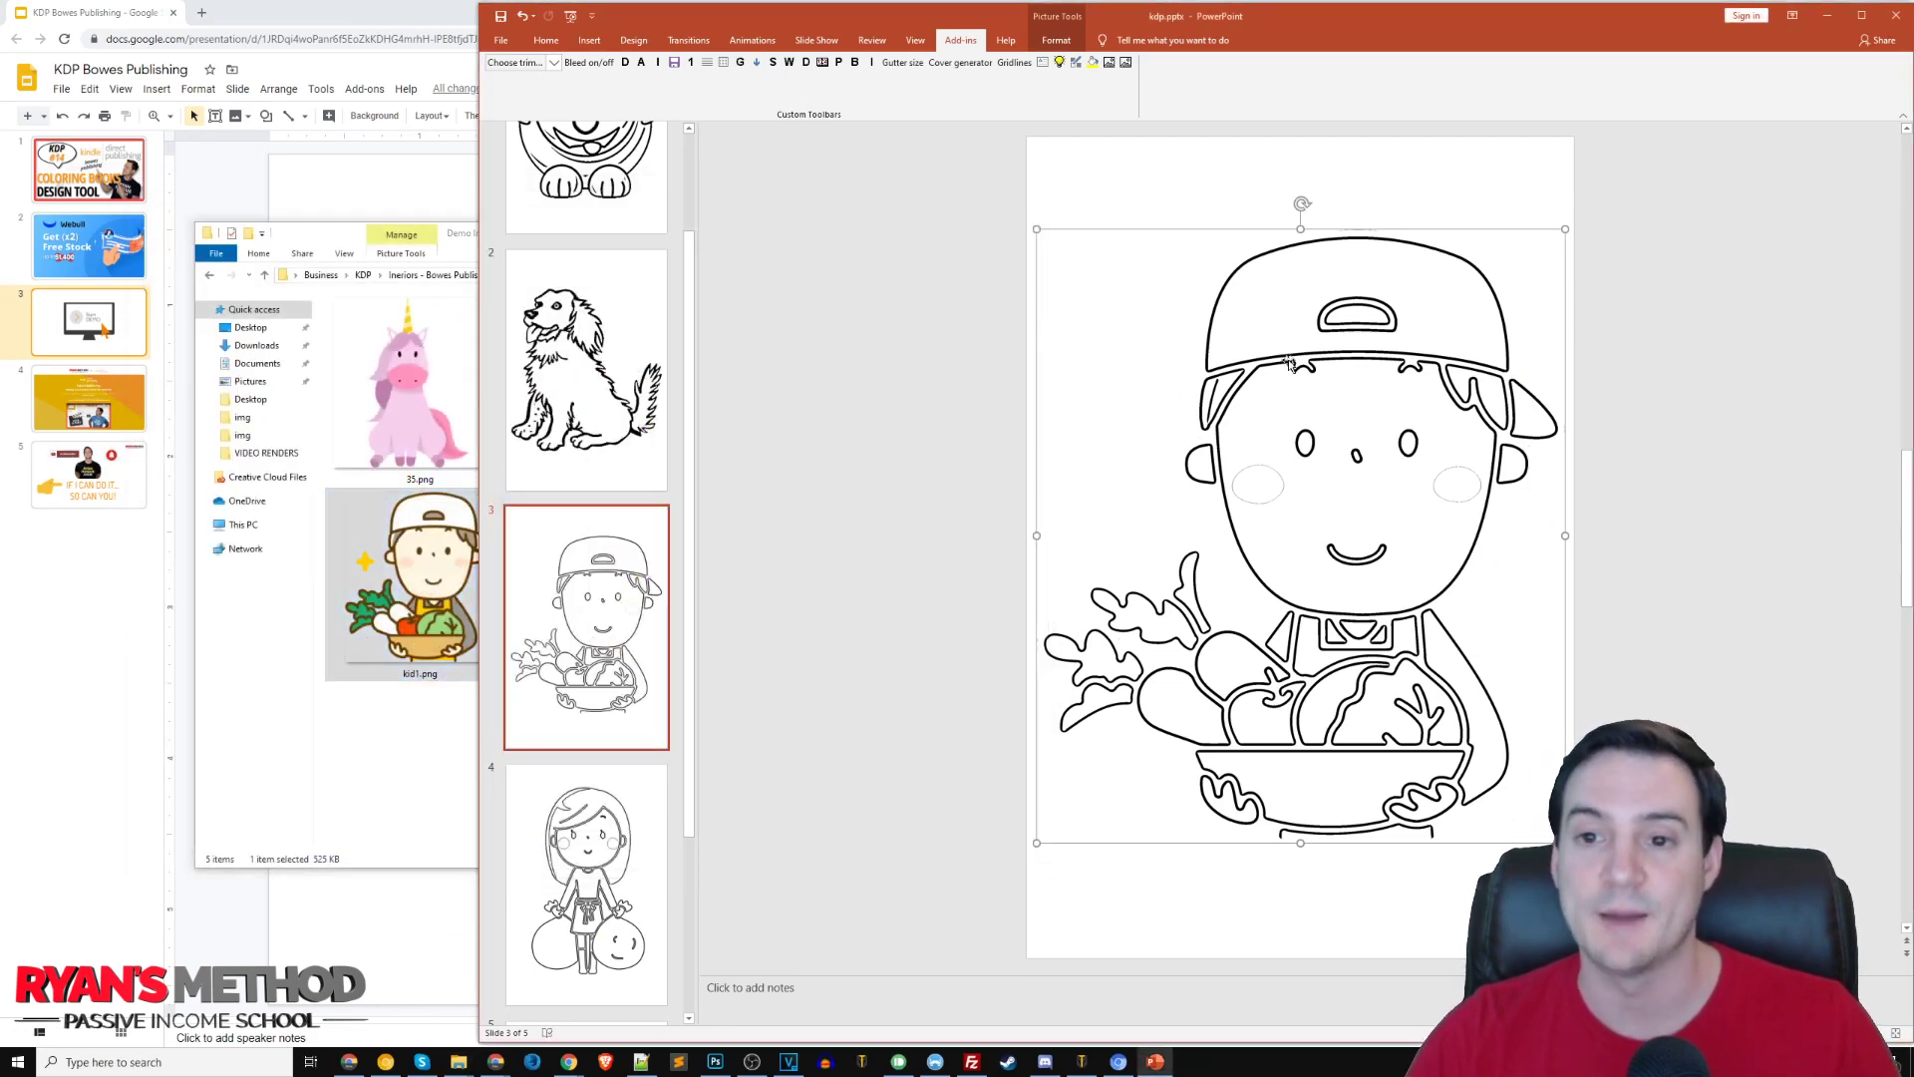
{"action": "right_click", "coordinate": [1289, 363]}
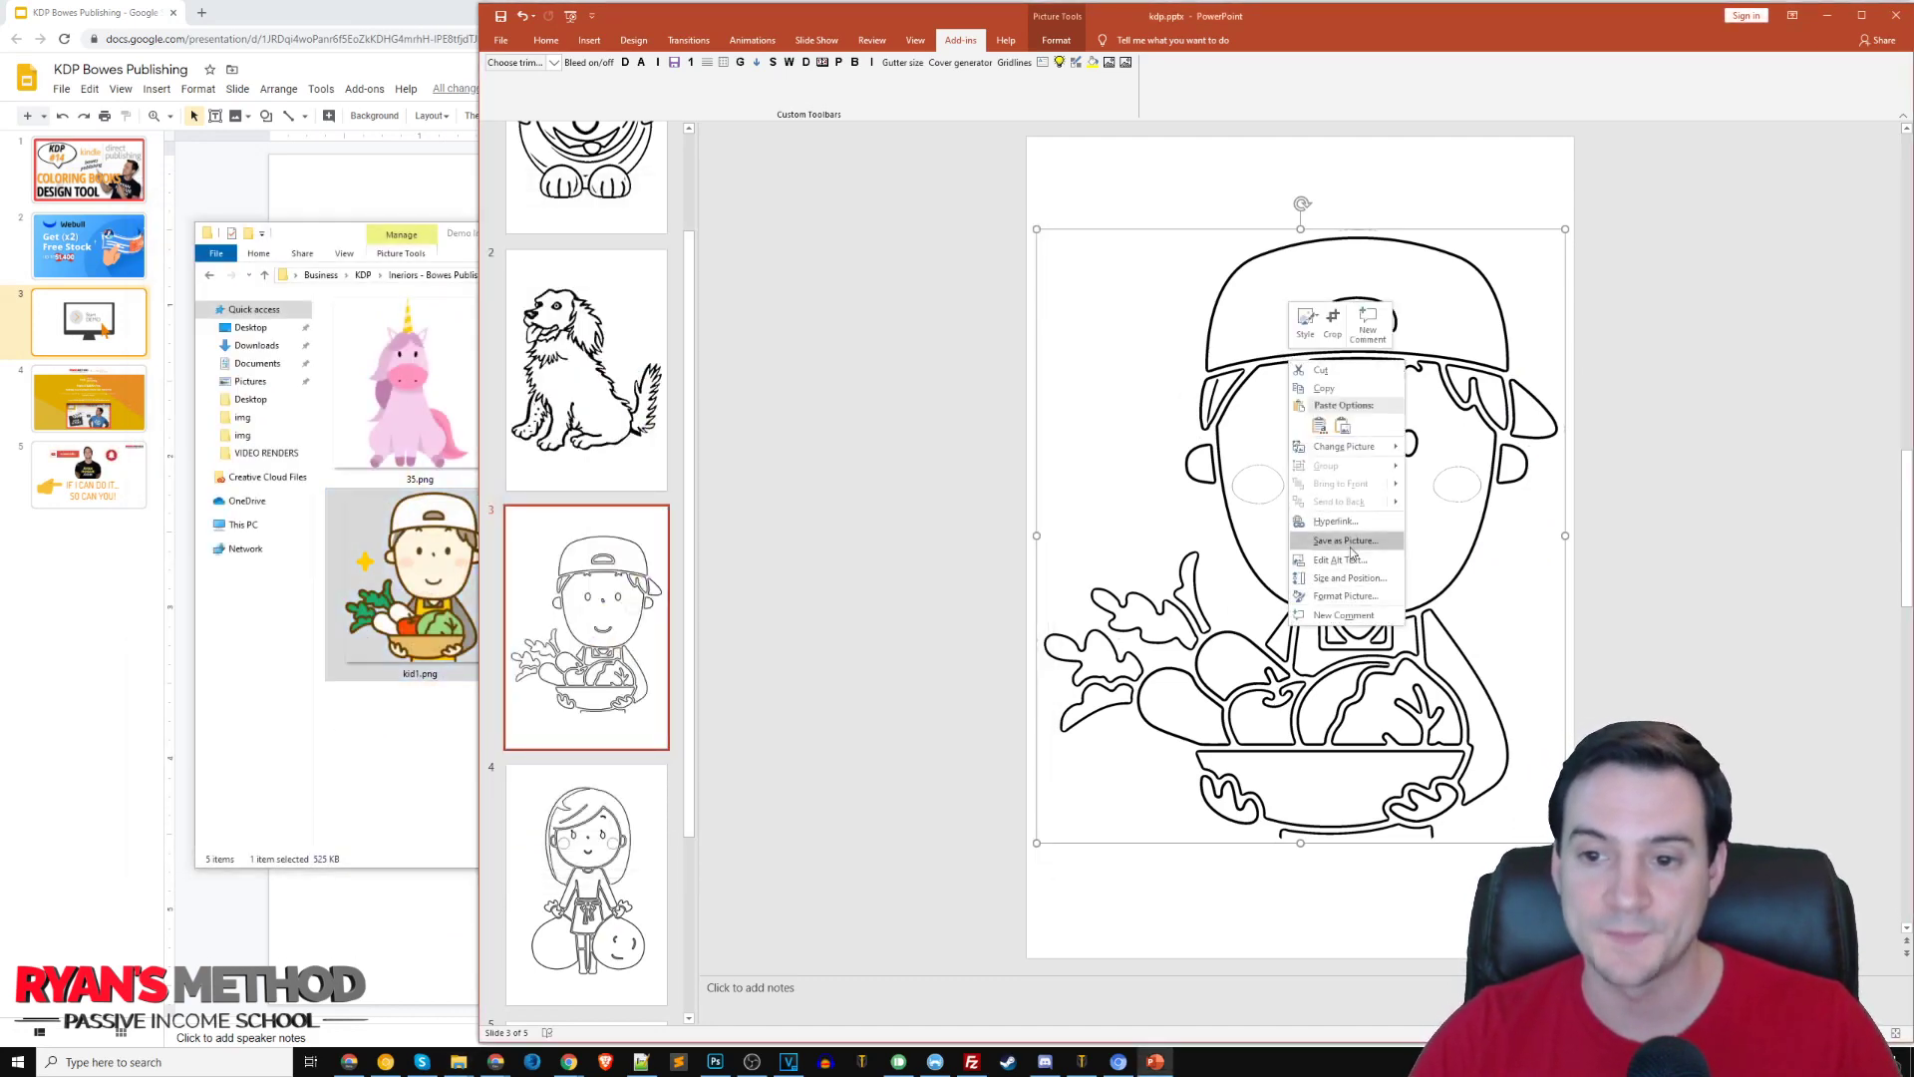
{"action": "left_click", "coordinate": [1348, 595]}
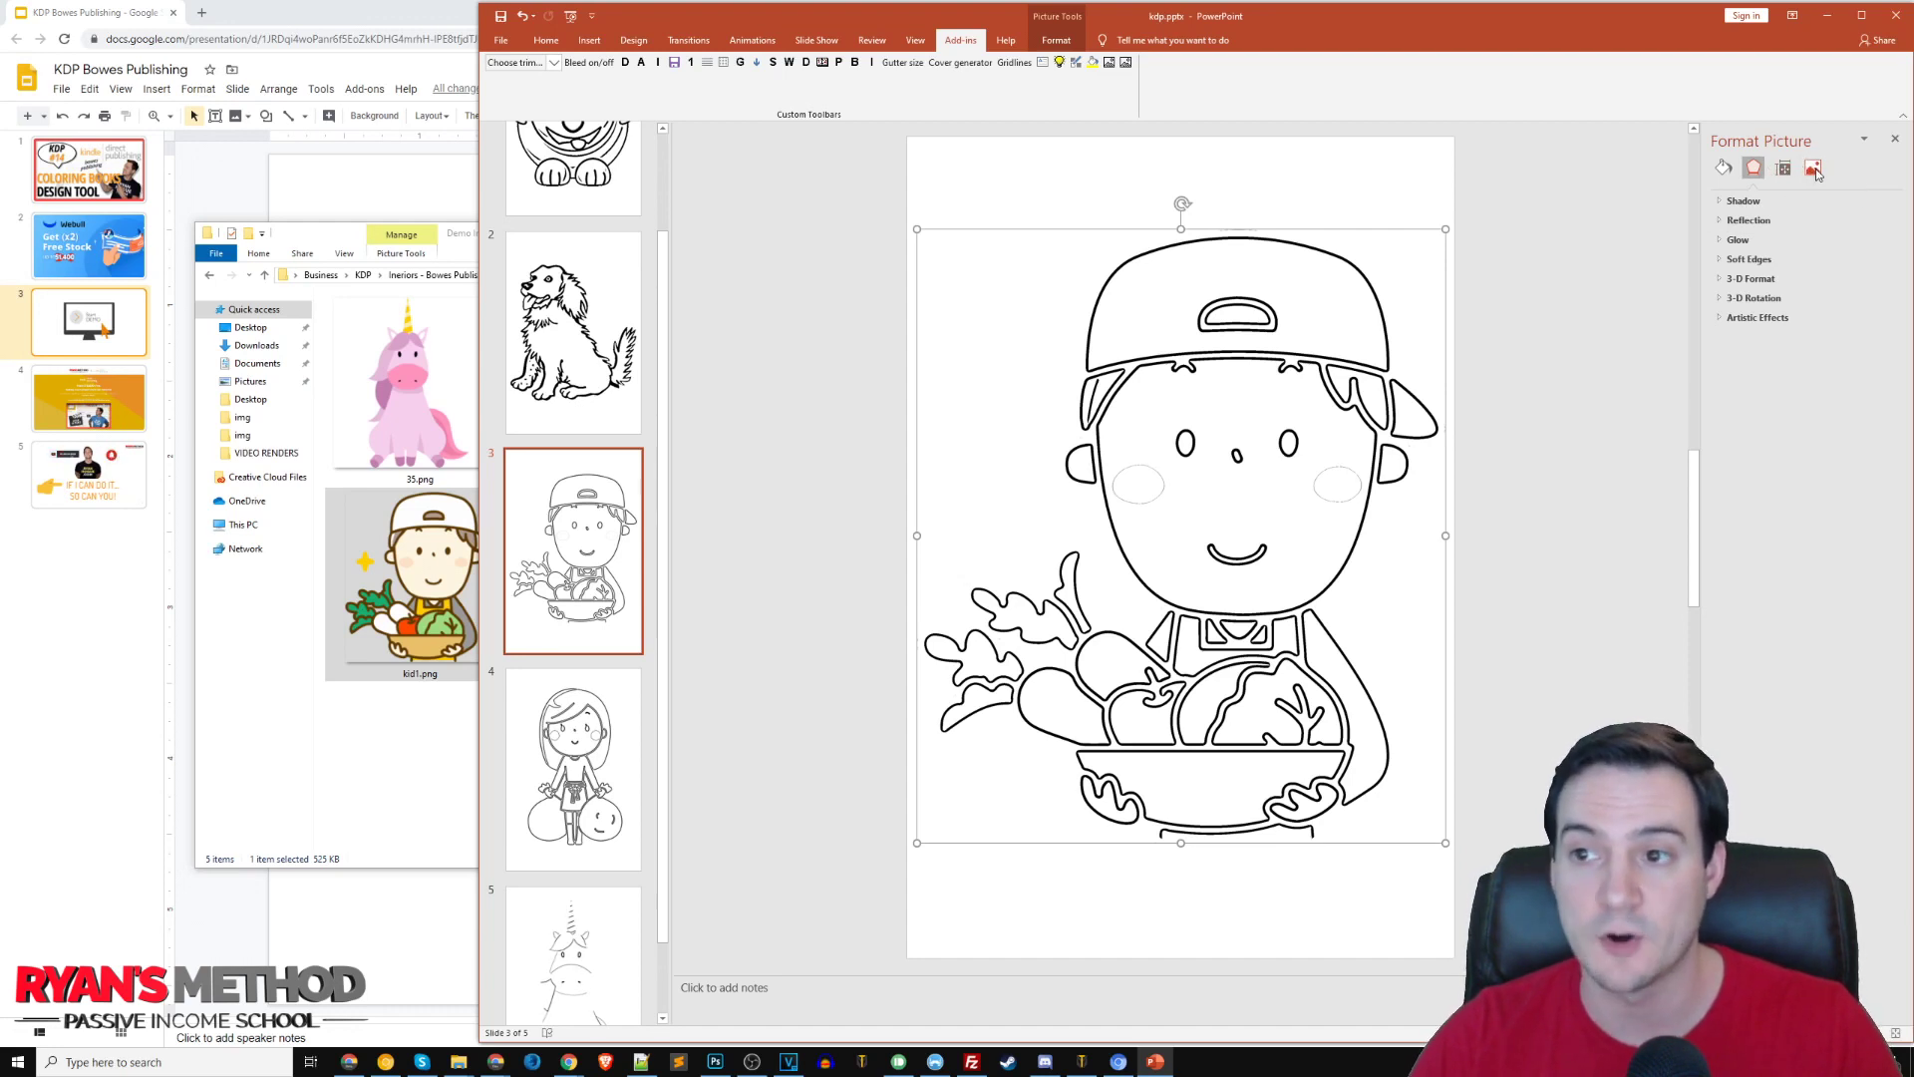
{"action": "left_click", "coordinate": [1815, 169]}
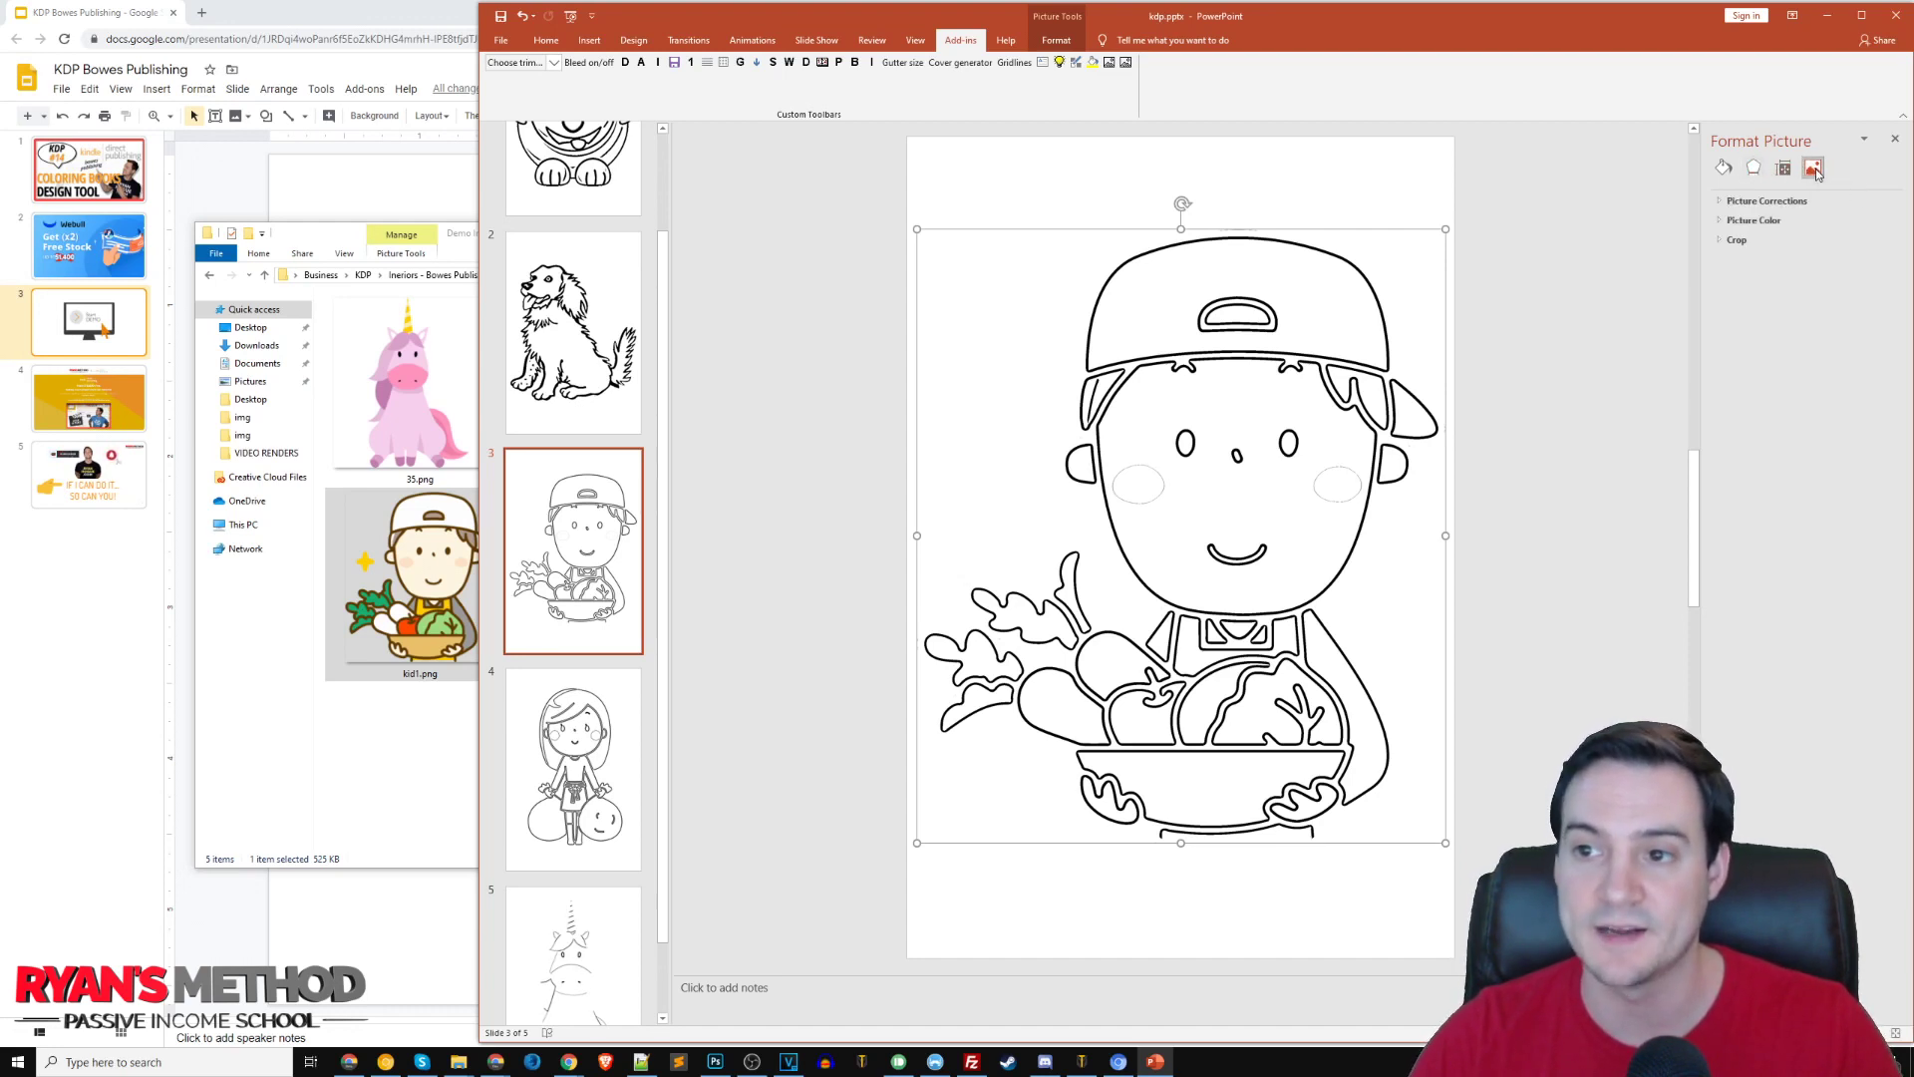
{"action": "left_click", "coordinate": [1721, 202]}
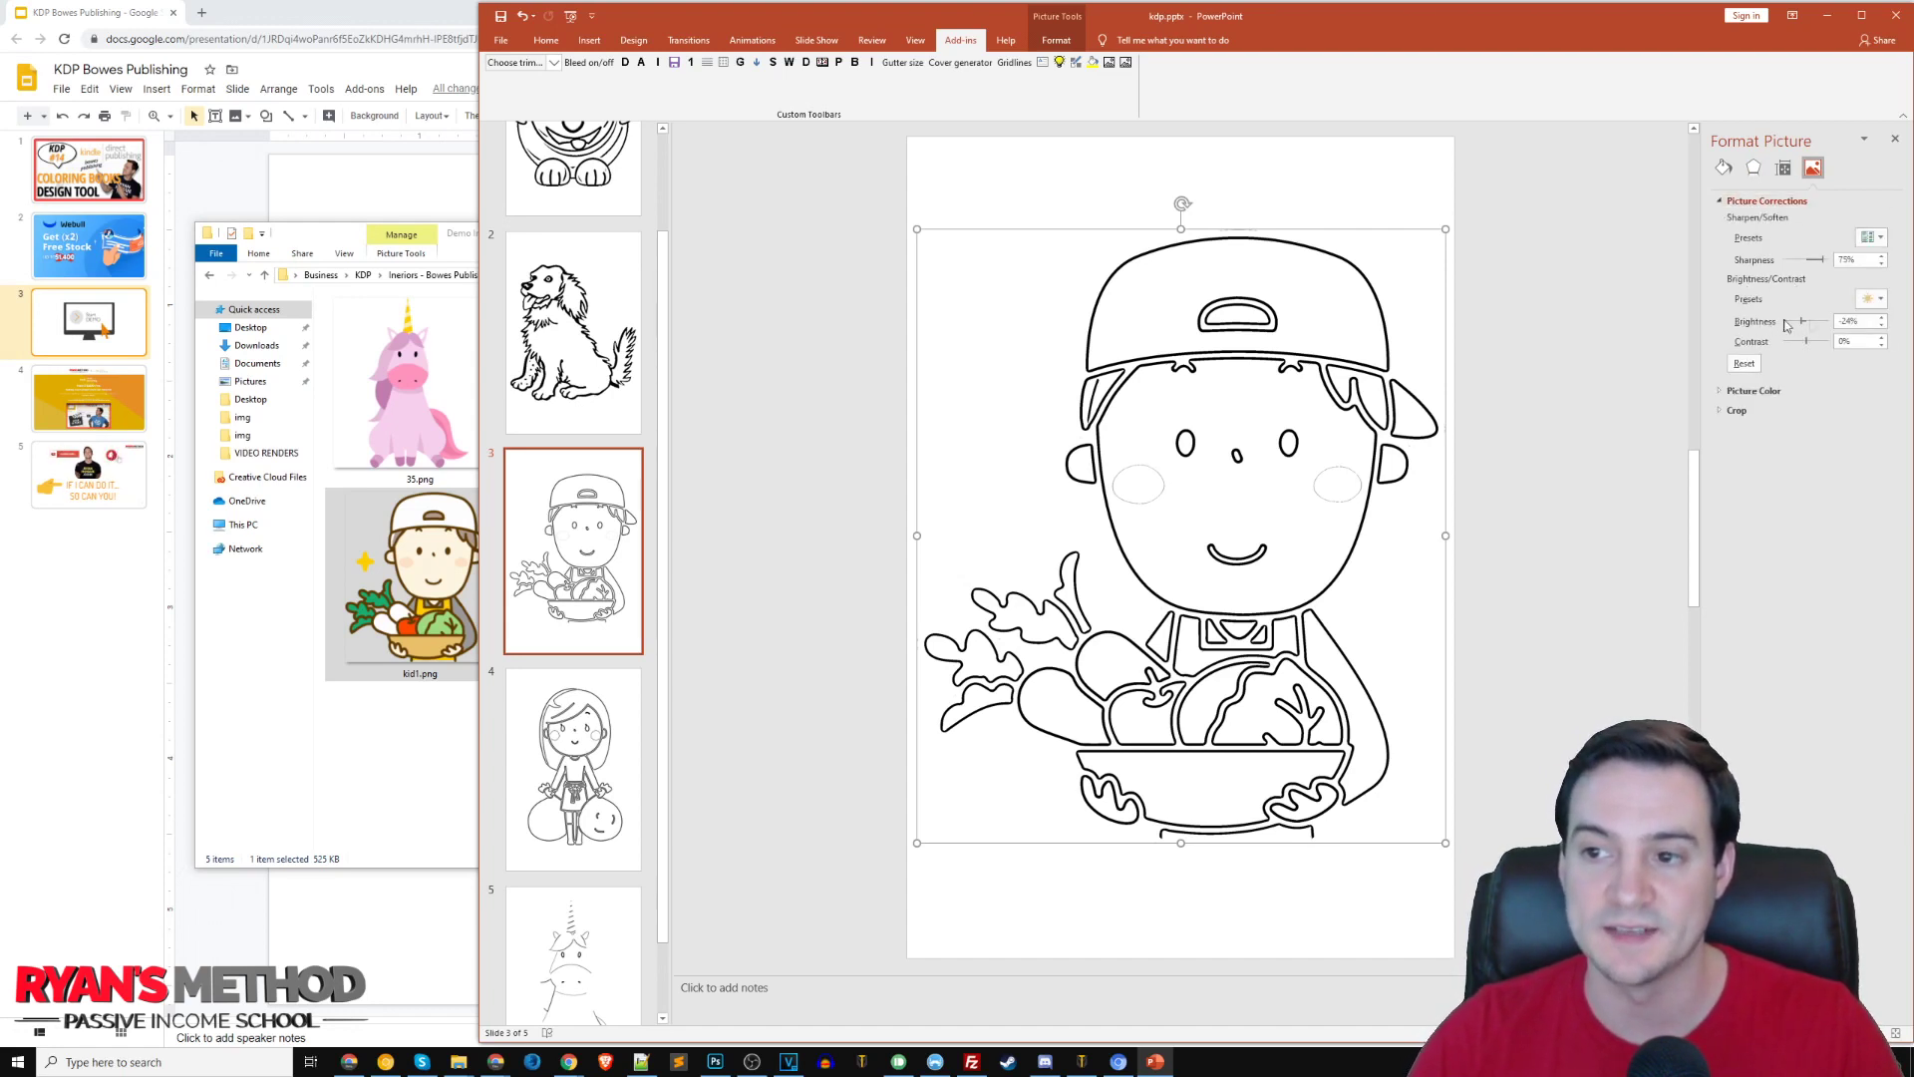
- Set the boy picture's brightness to -30% to thicken its outlines
{"action": "left_click", "coordinate": [1882, 327]}
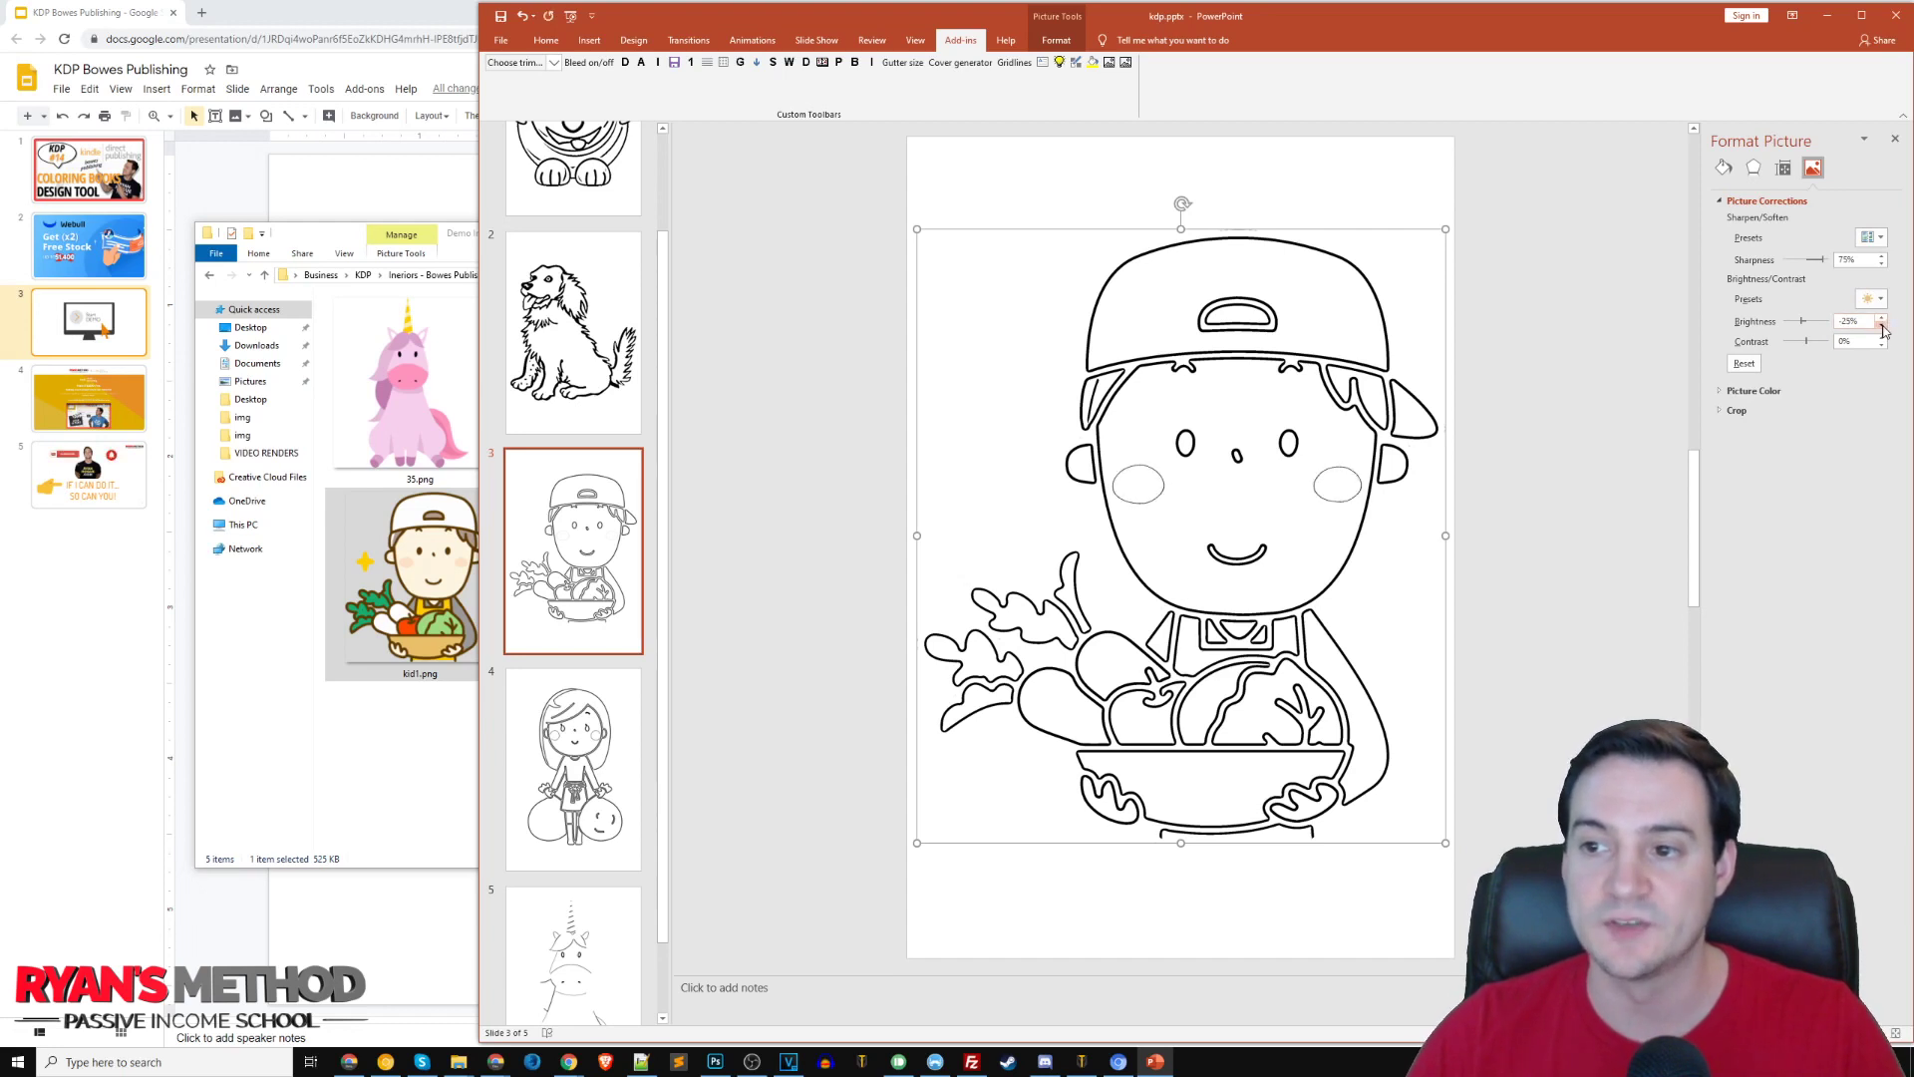
{"action": "left_click", "coordinate": [1883, 327]}
{"action": "left_click", "coordinate": [1883, 328]}
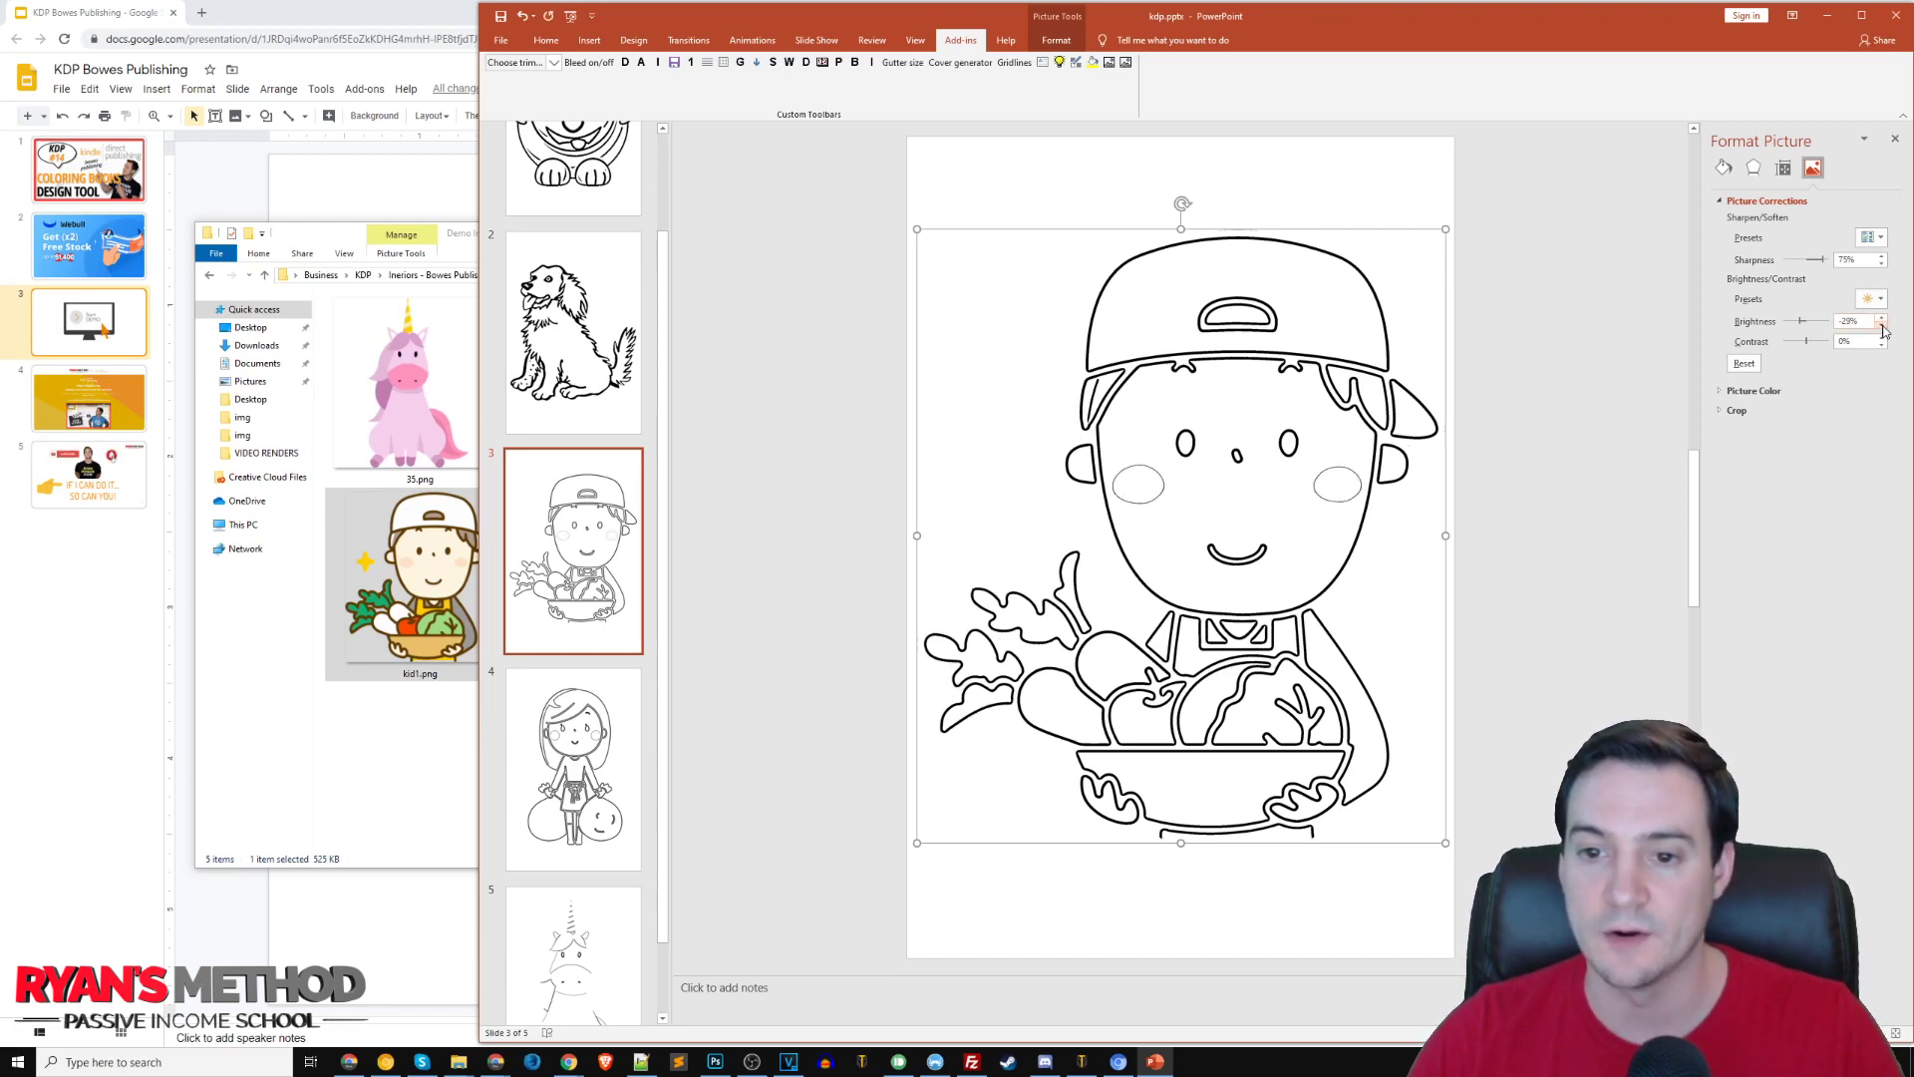
{"action": "left_click", "coordinate": [1883, 328]}
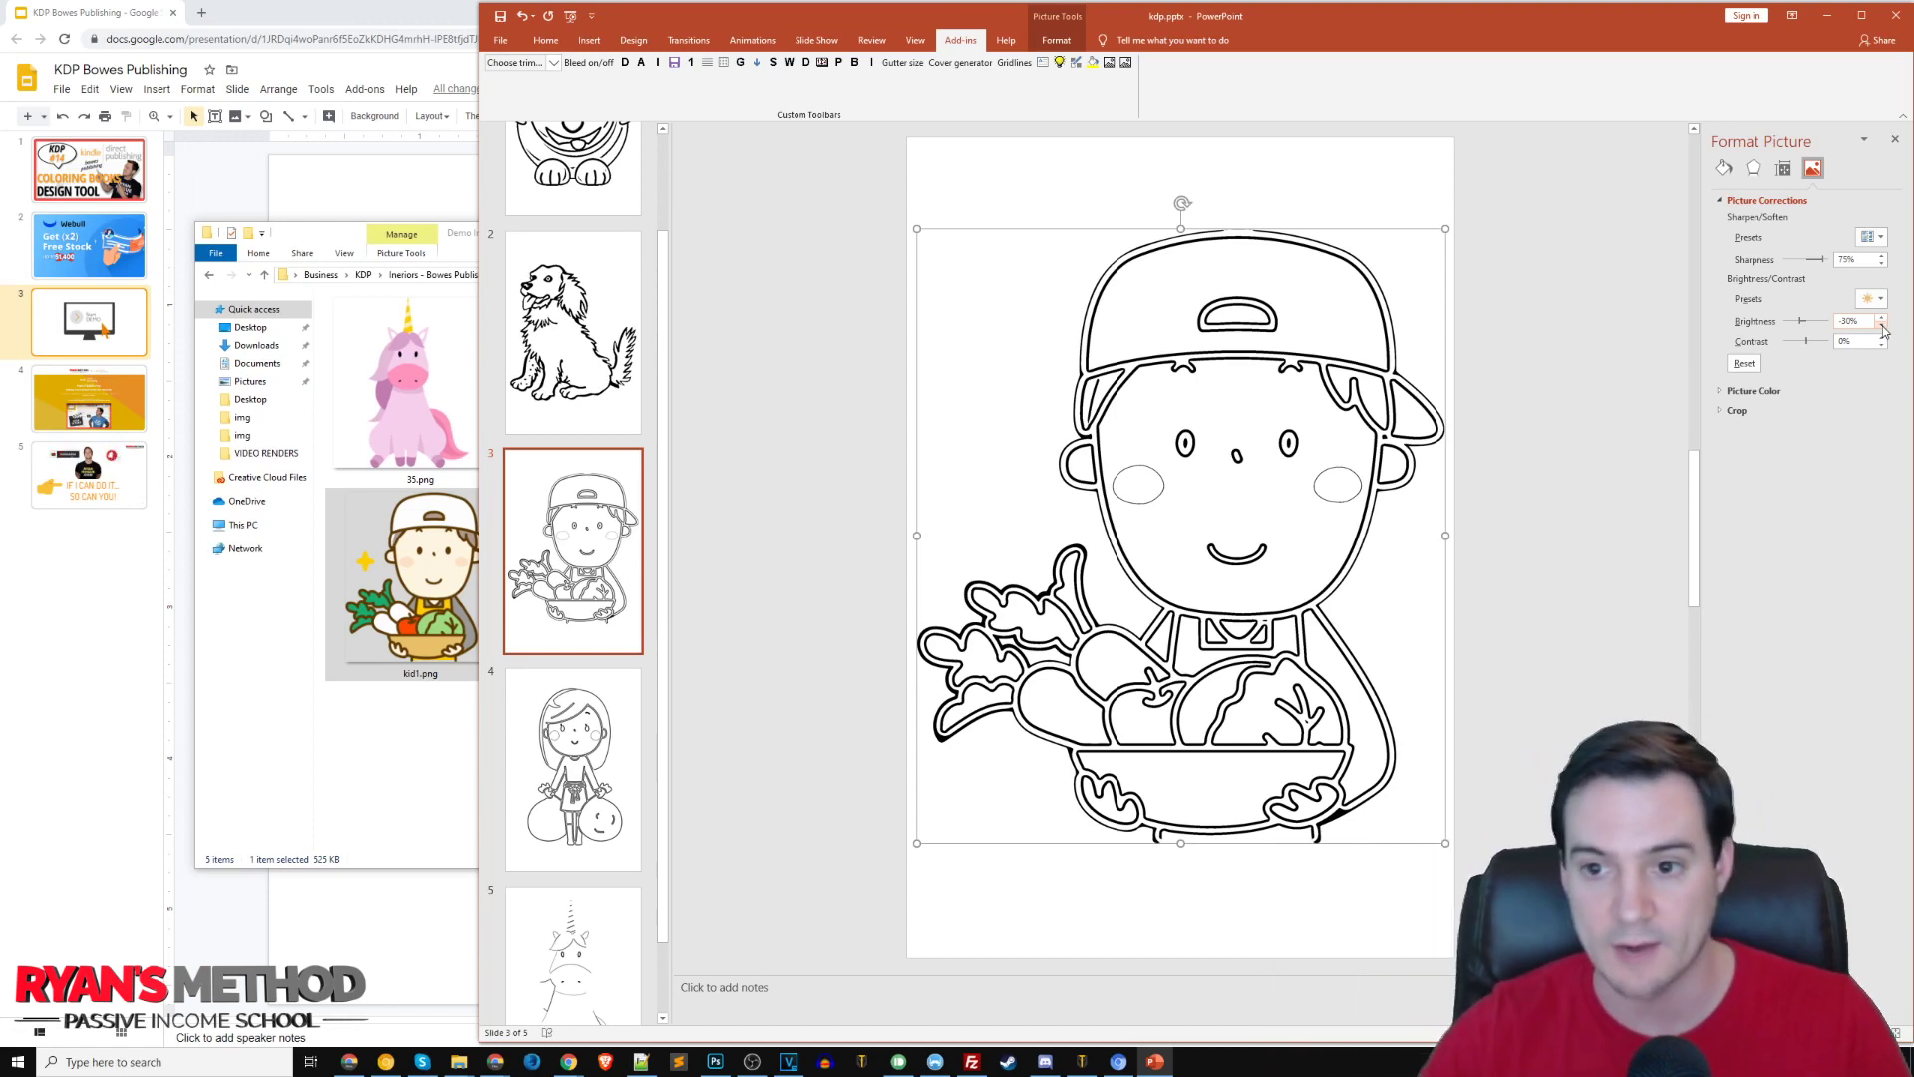
{"action": "left_click", "coordinate": [1882, 328]}
{"action": "left_click", "coordinate": [1883, 328]}
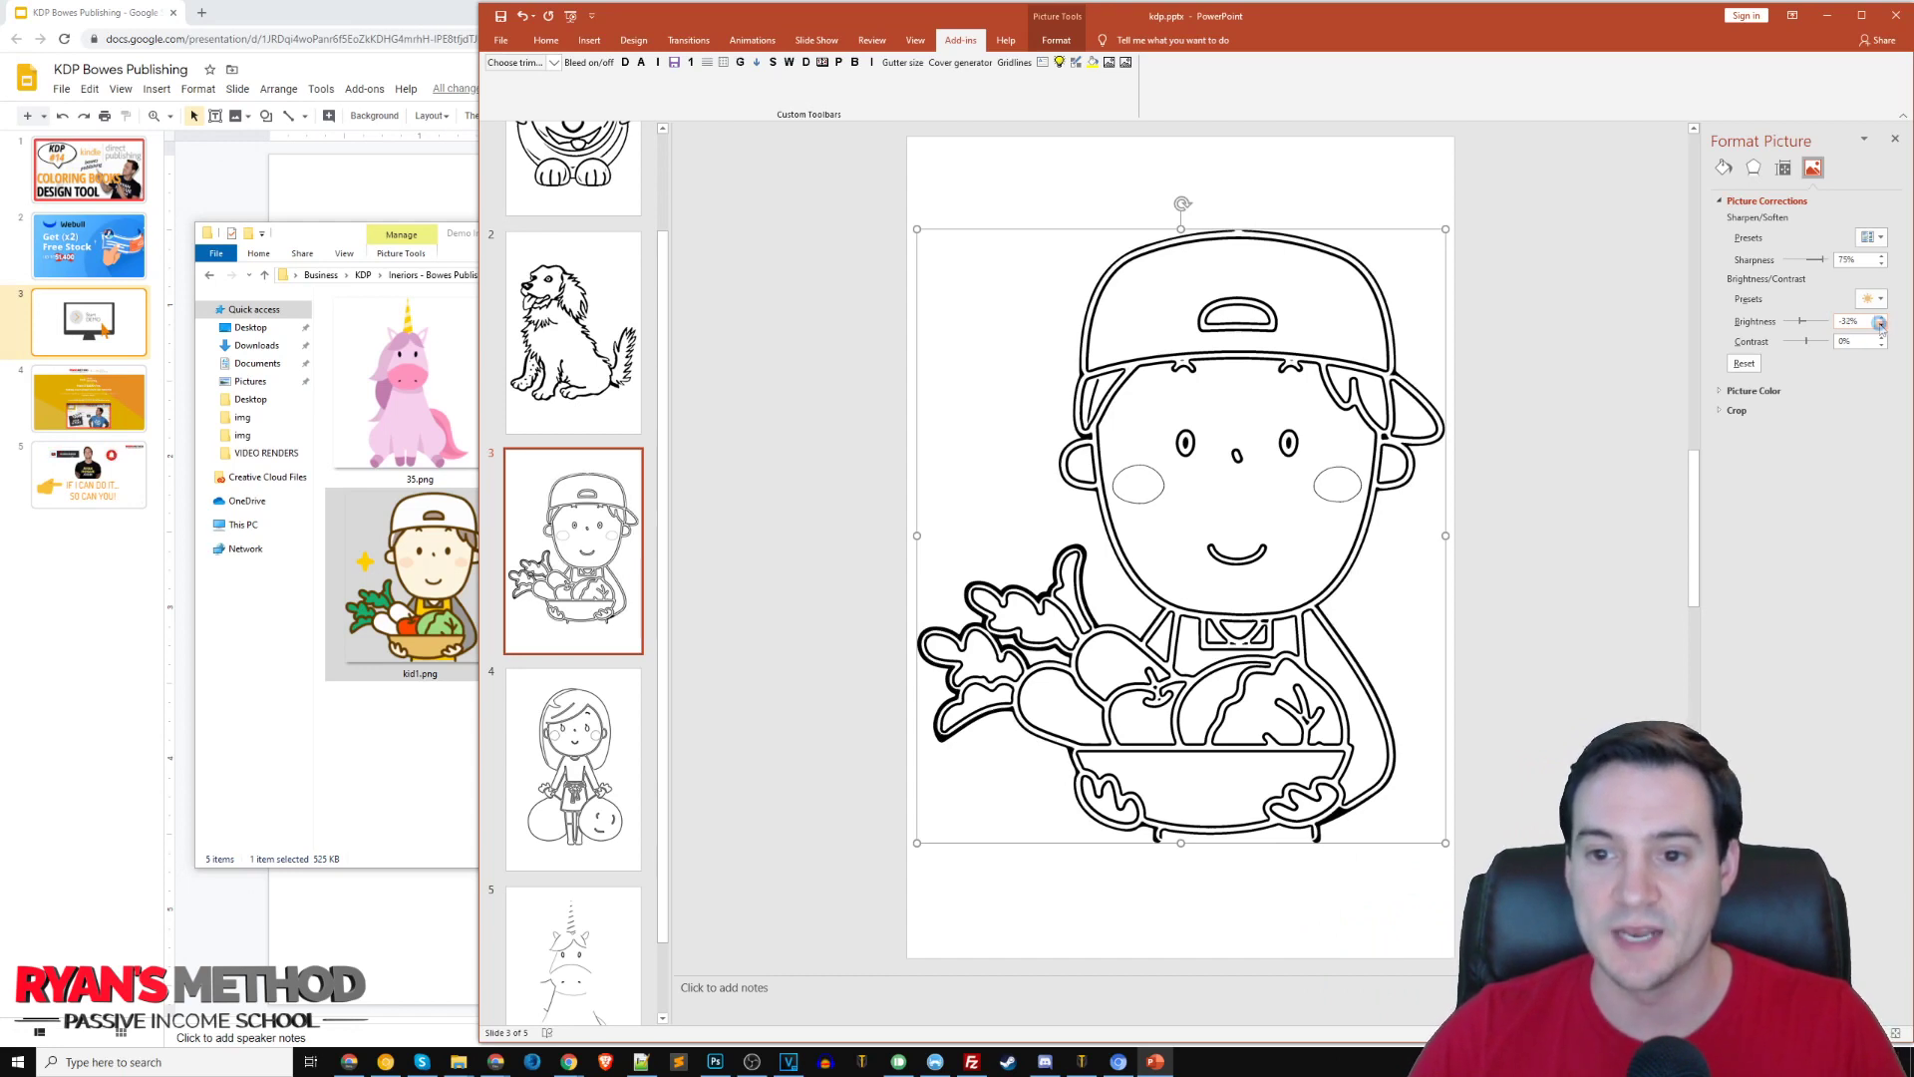
{"action": "left_click", "coordinate": [1882, 328]}
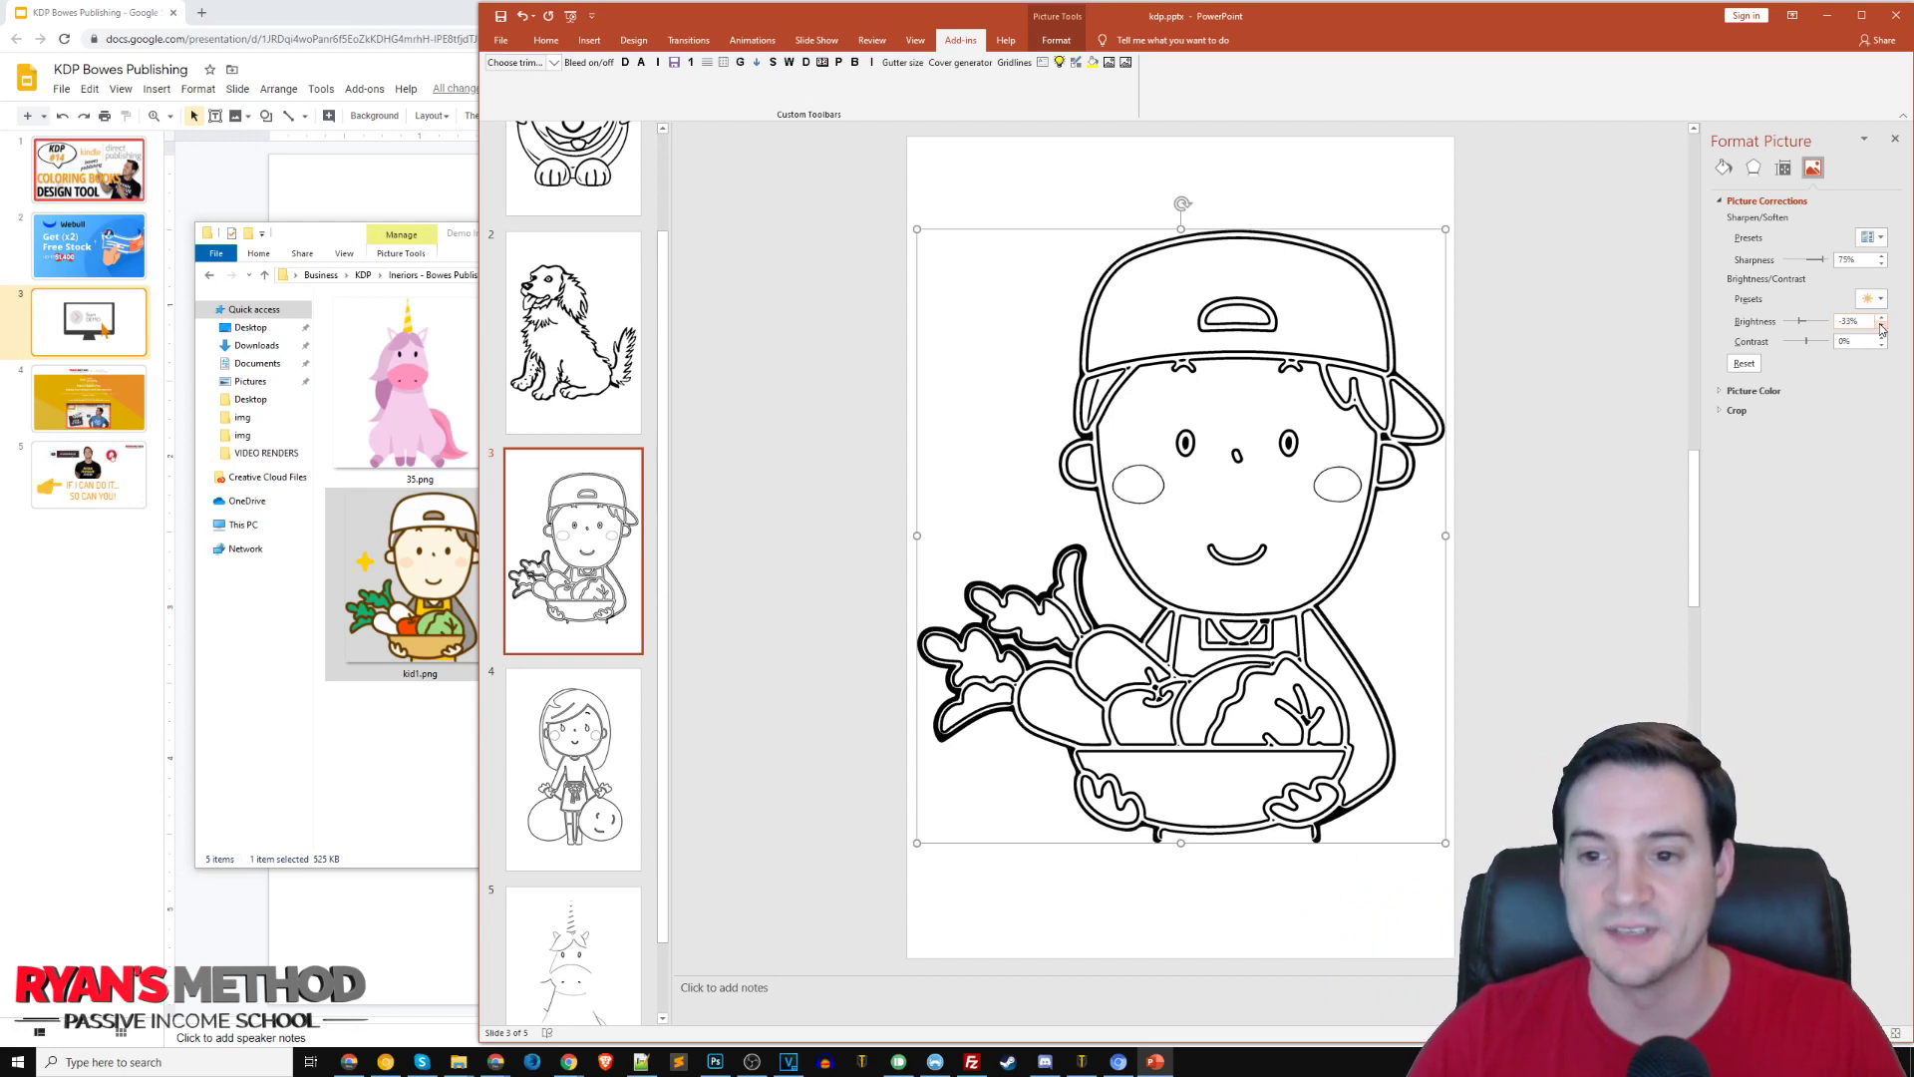
{"action": "left_click", "coordinate": [1882, 316]}
{"action": "left_click", "coordinate": [1883, 317]}
{"action": "left_click", "coordinate": [1883, 316]}
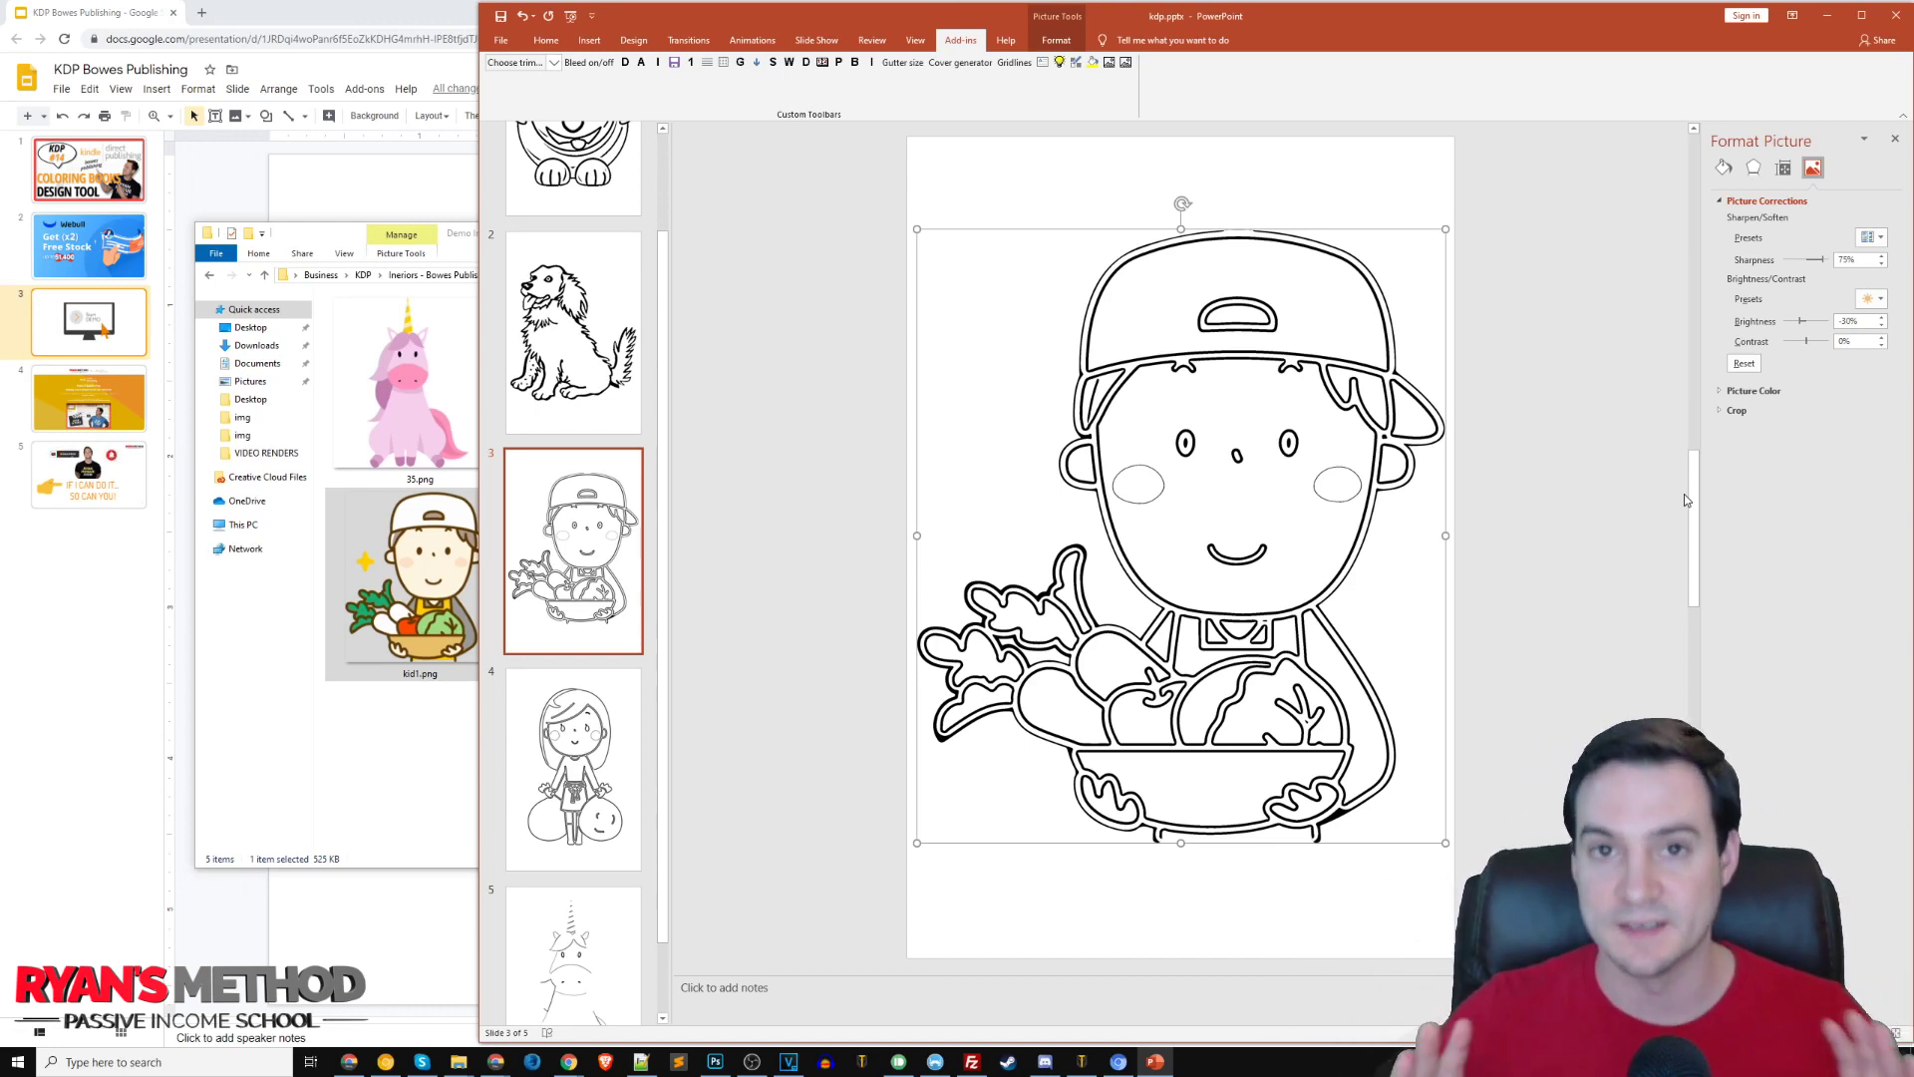
{"action": "left_click", "coordinate": [623, 732]}
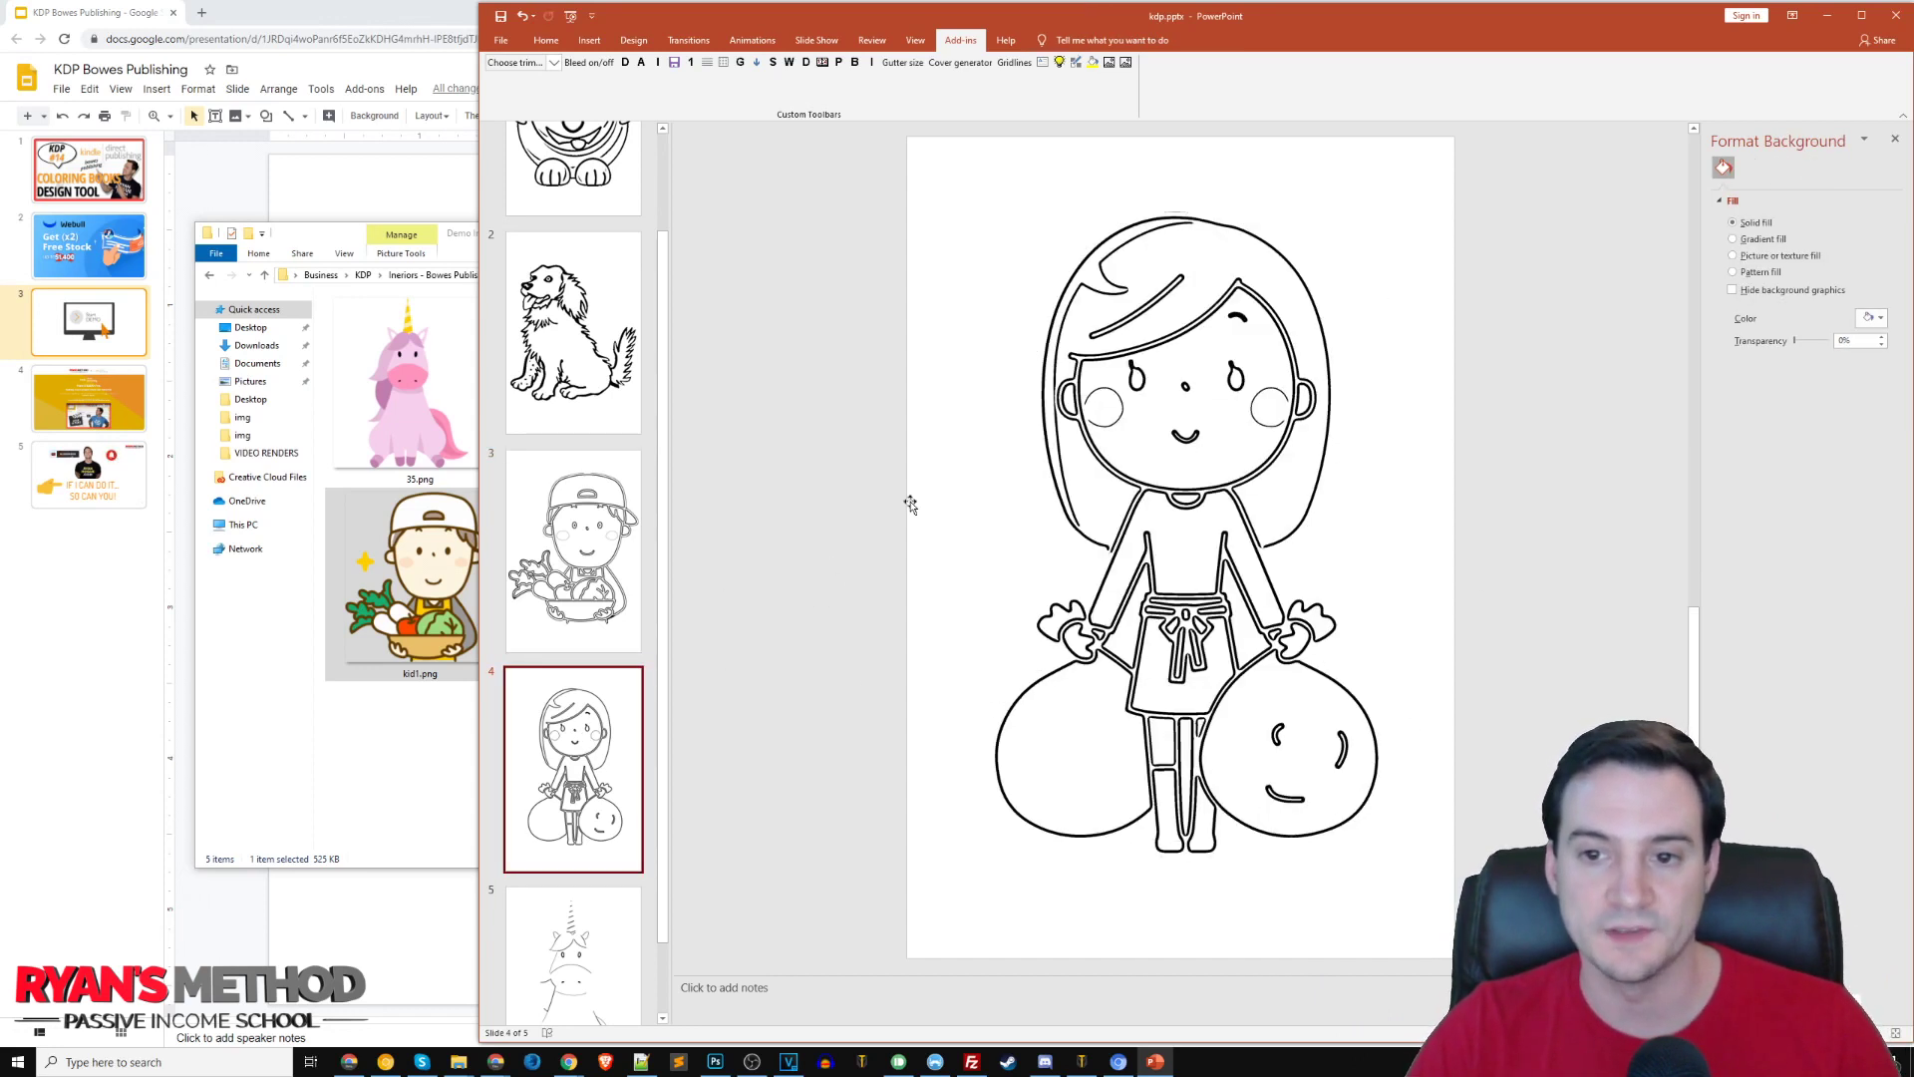
- Open Format Picture's Picture Corrections settings for the girl picture on slide 4
{"action": "left_click", "coordinate": [1204, 373]}
{"action": "right_click", "coordinate": [1204, 373]}
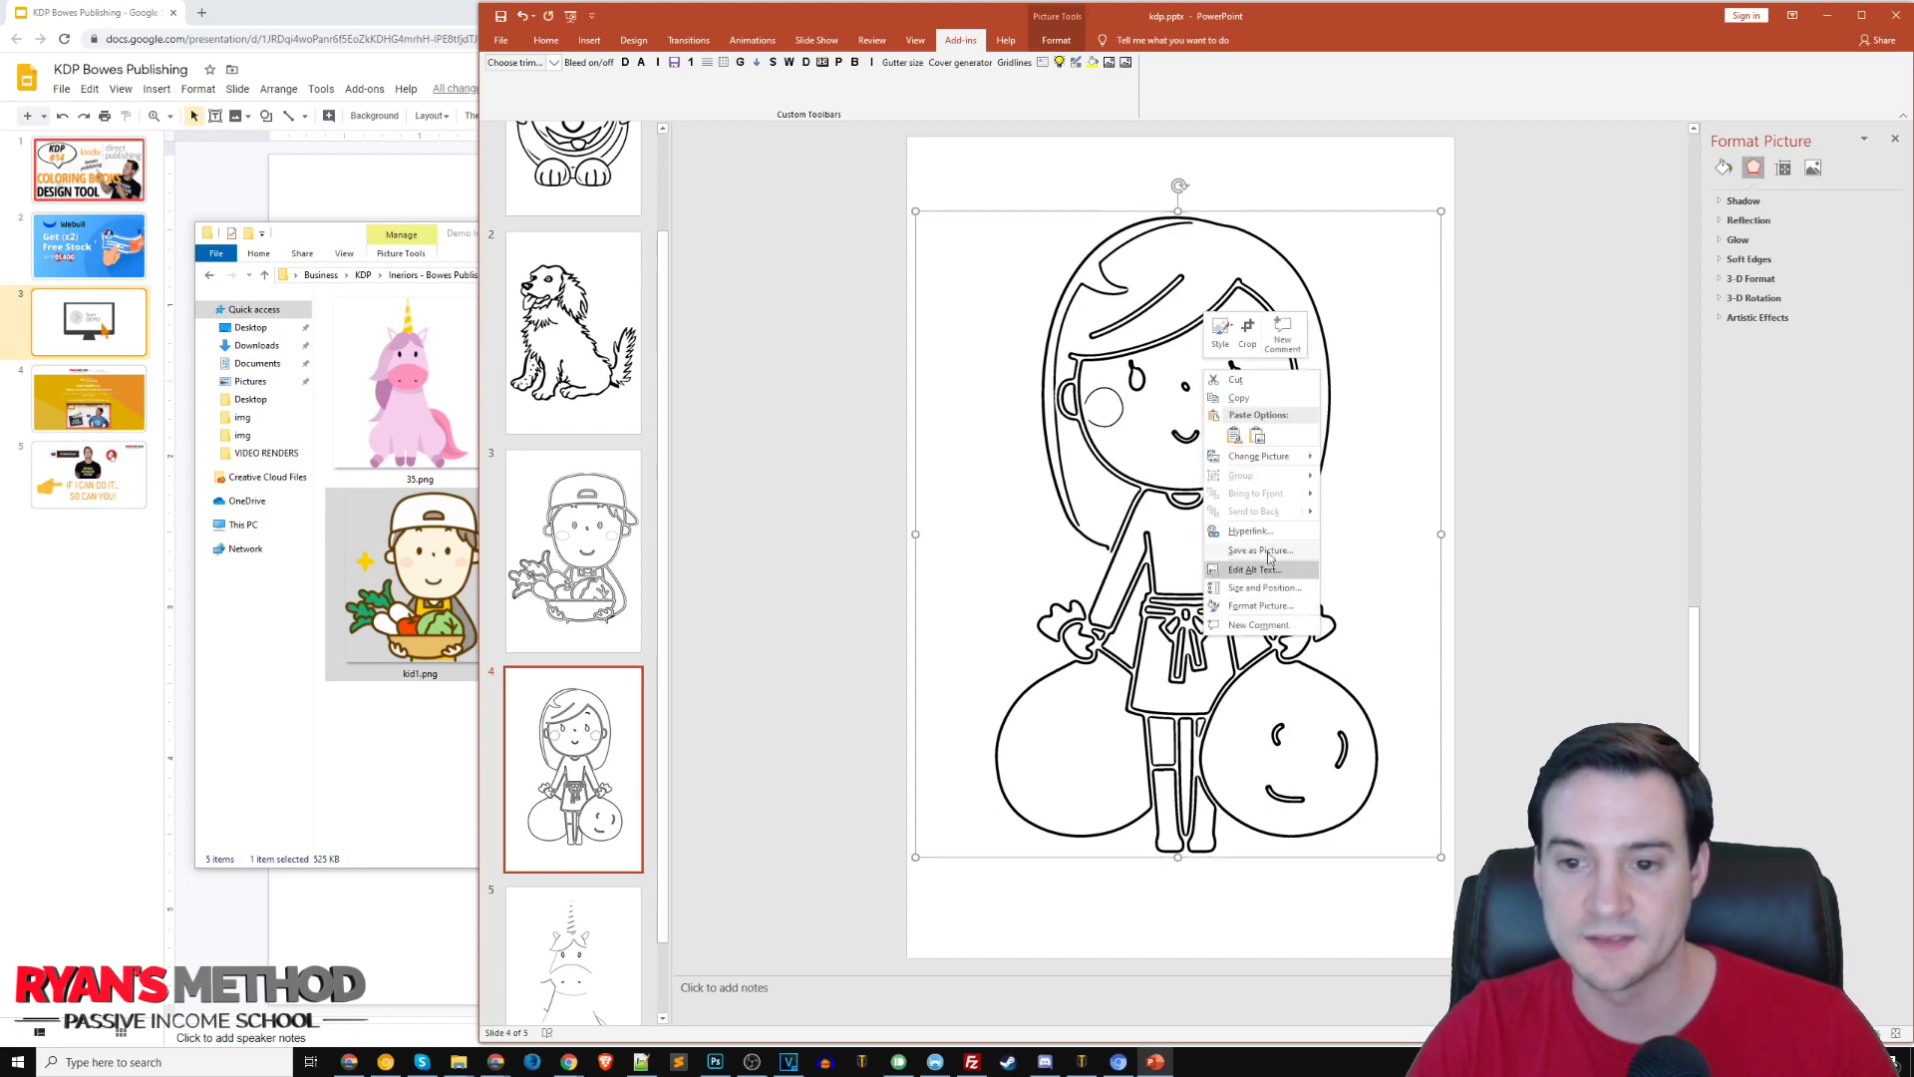
{"action": "left_click", "coordinate": [1260, 606]}
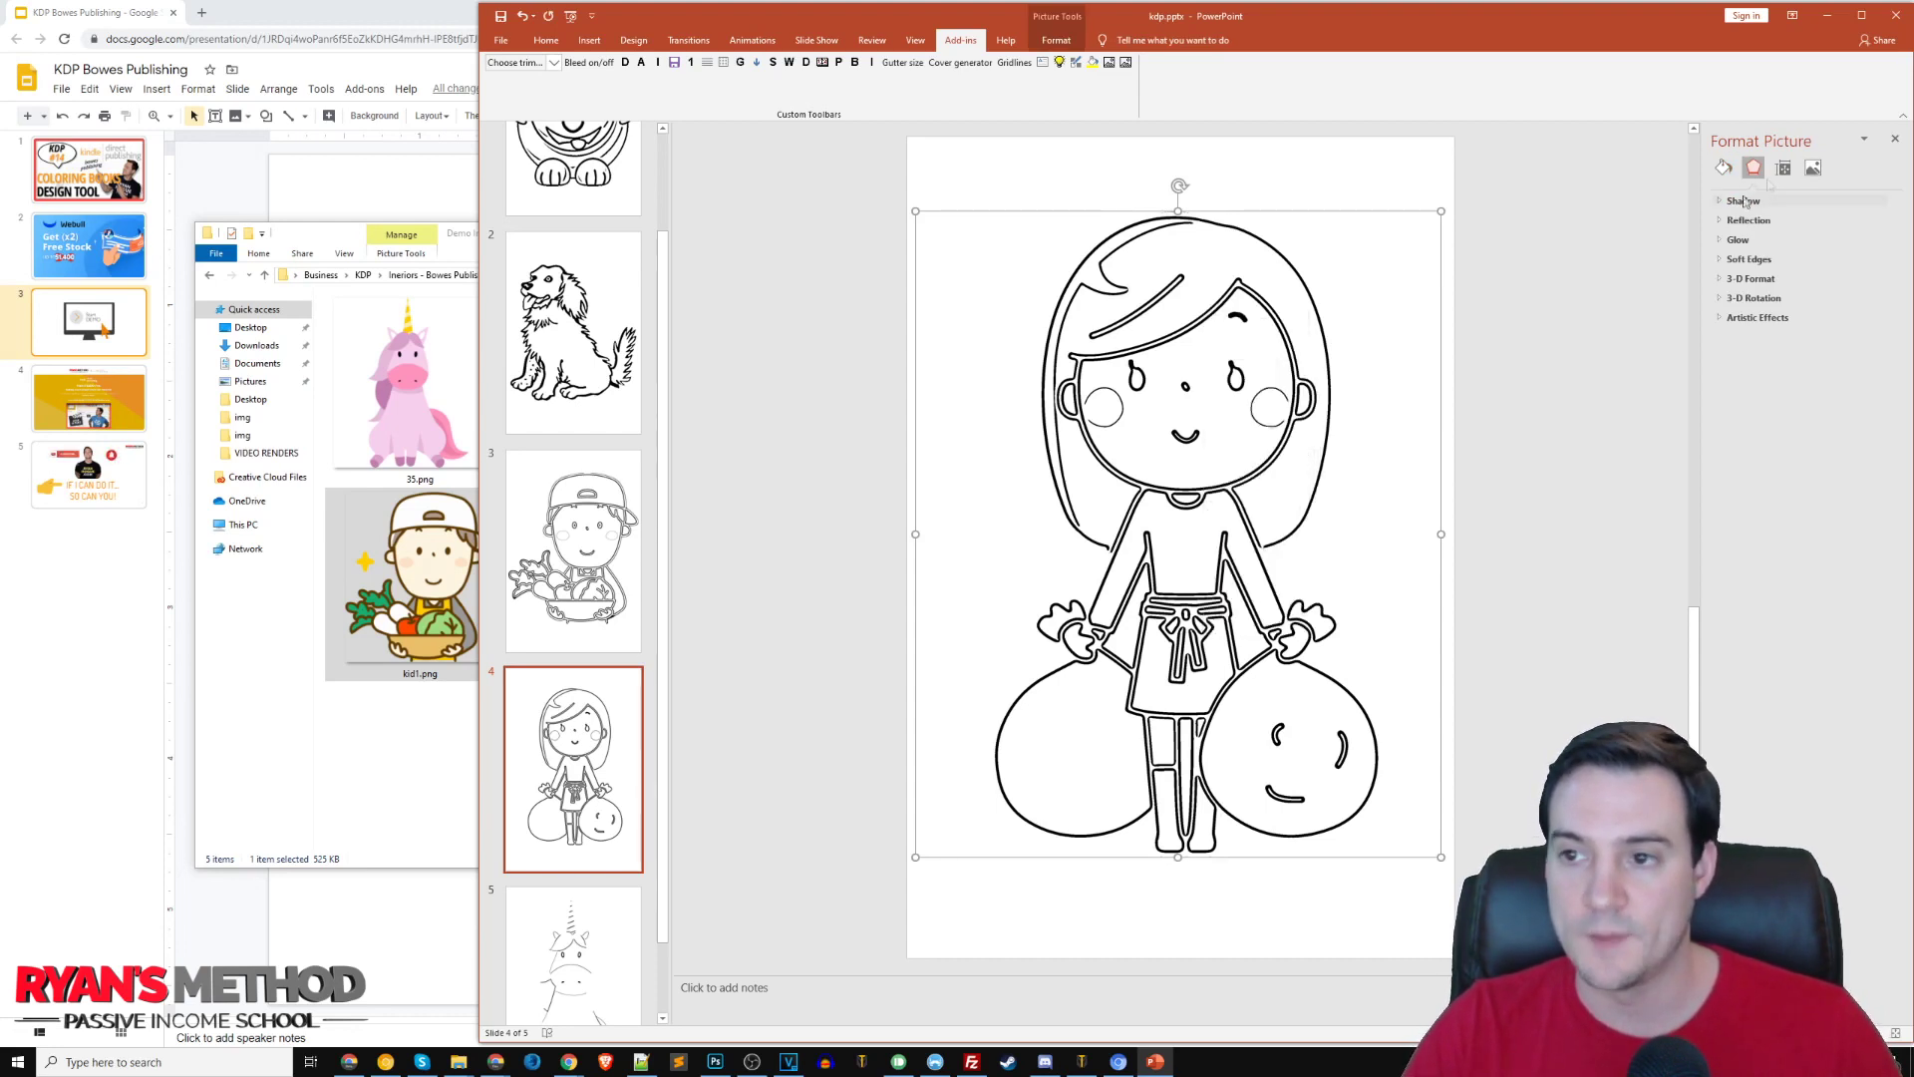
{"action": "left_click", "coordinate": [1814, 167]}
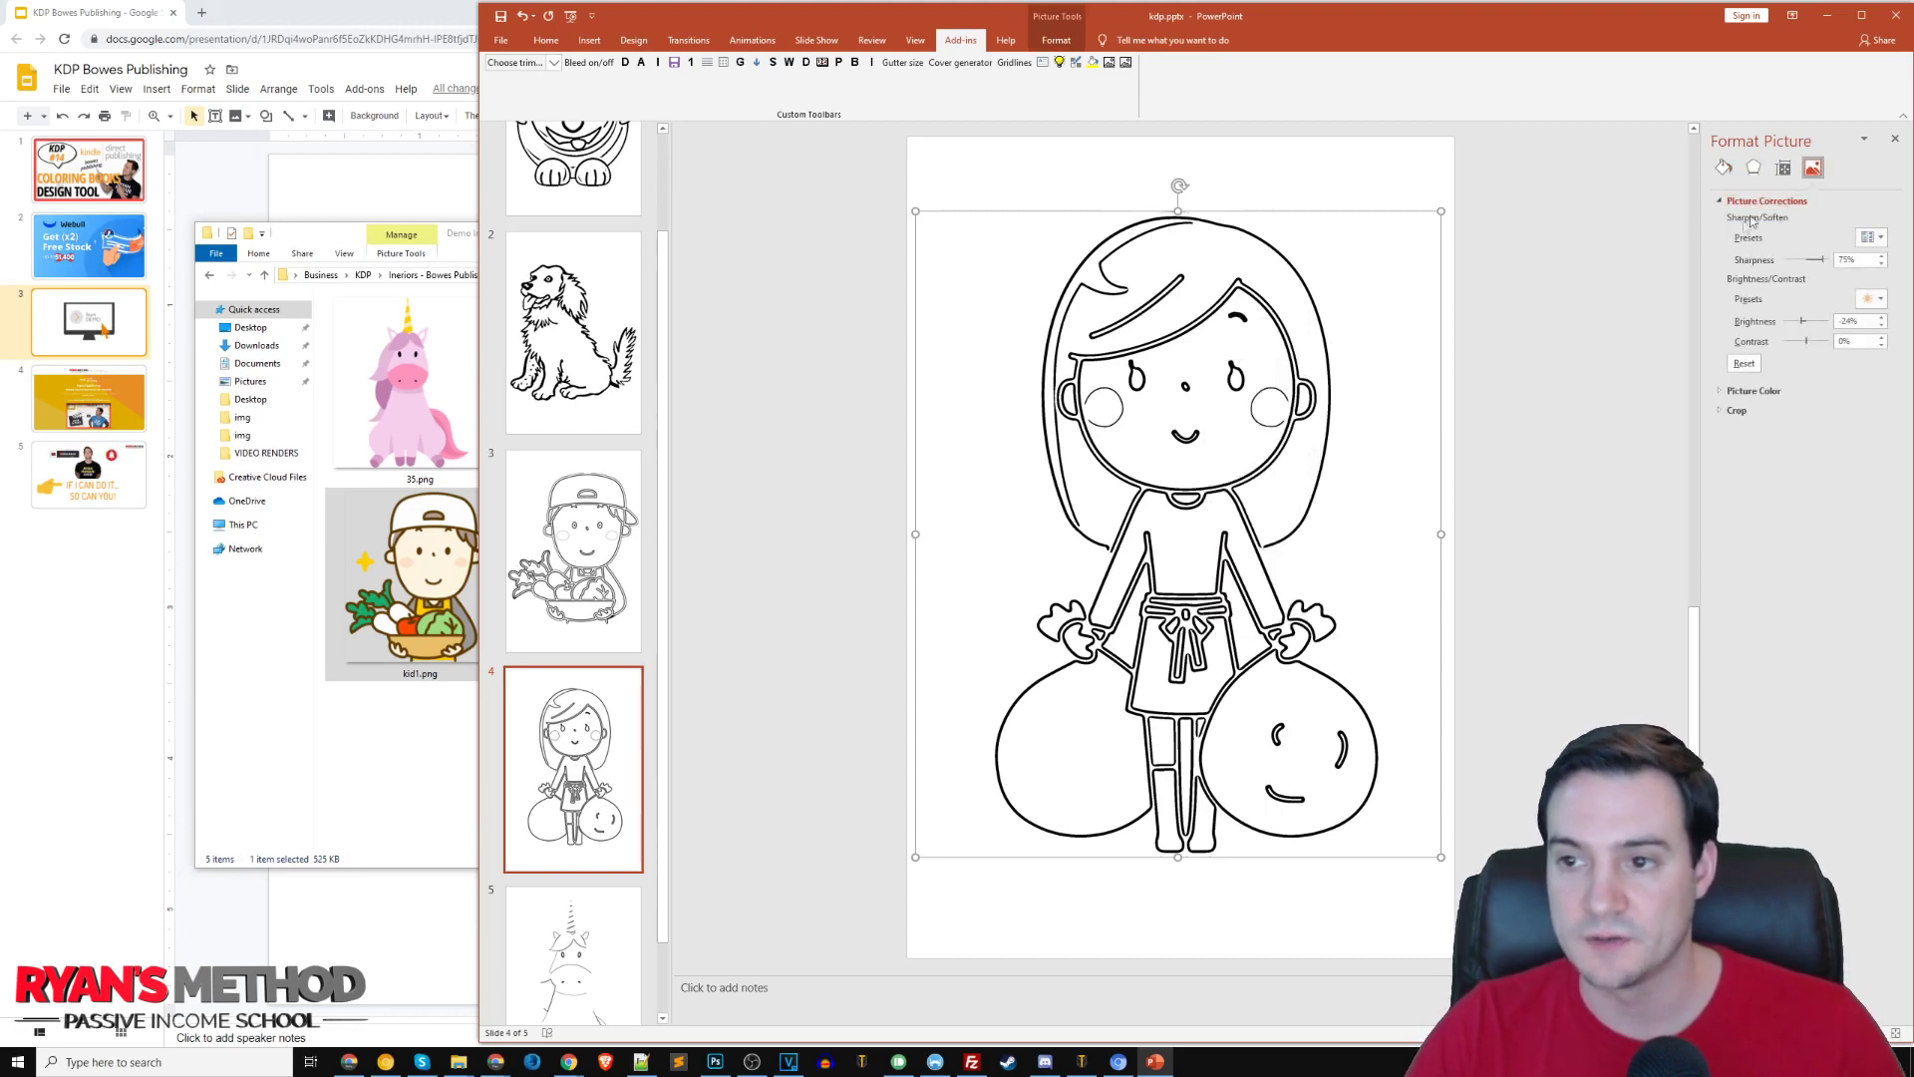
- Set the girl picture's brightness to -37%, bold outlines without the sparkle stars
{"action": "left_click", "coordinate": [1882, 326]}
{"action": "left_click", "coordinate": [1883, 325]}
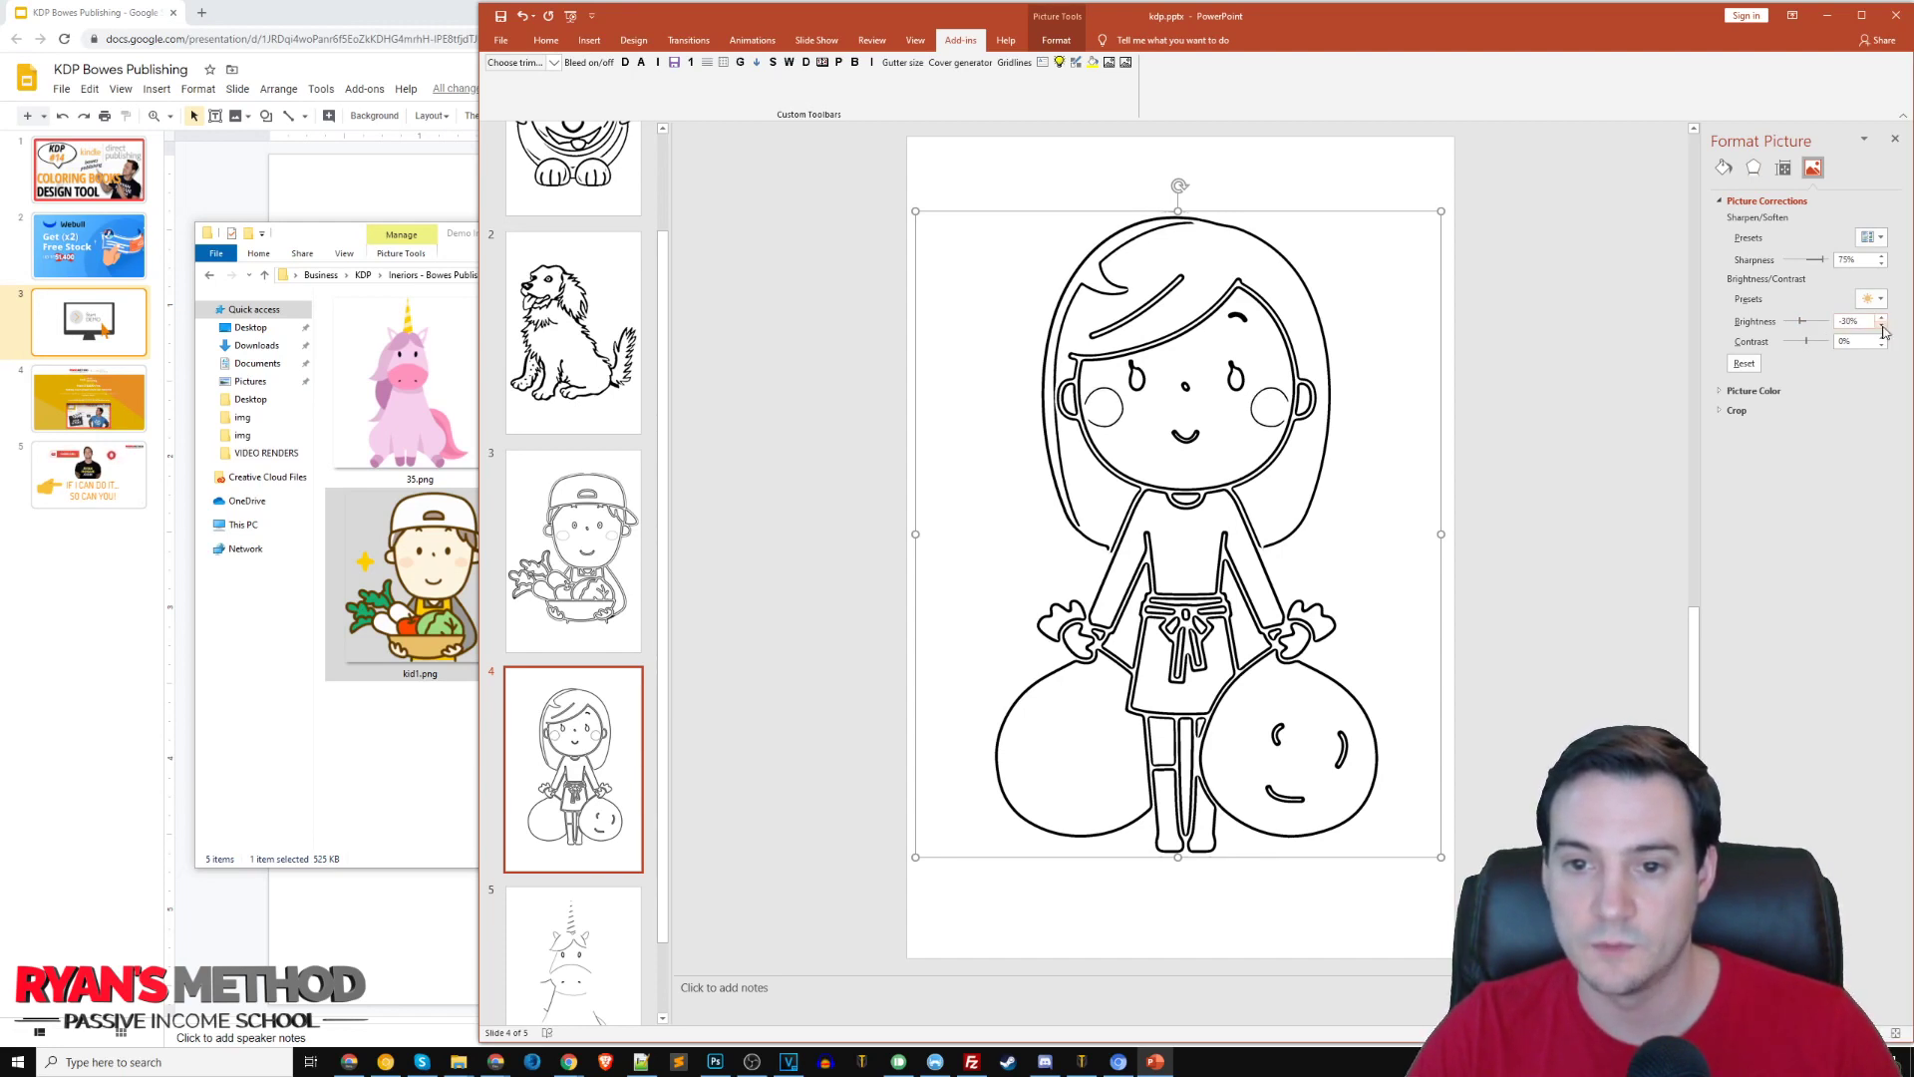
{"action": "left_click", "coordinate": [1883, 326]}
{"action": "left_click", "coordinate": [1883, 326]}
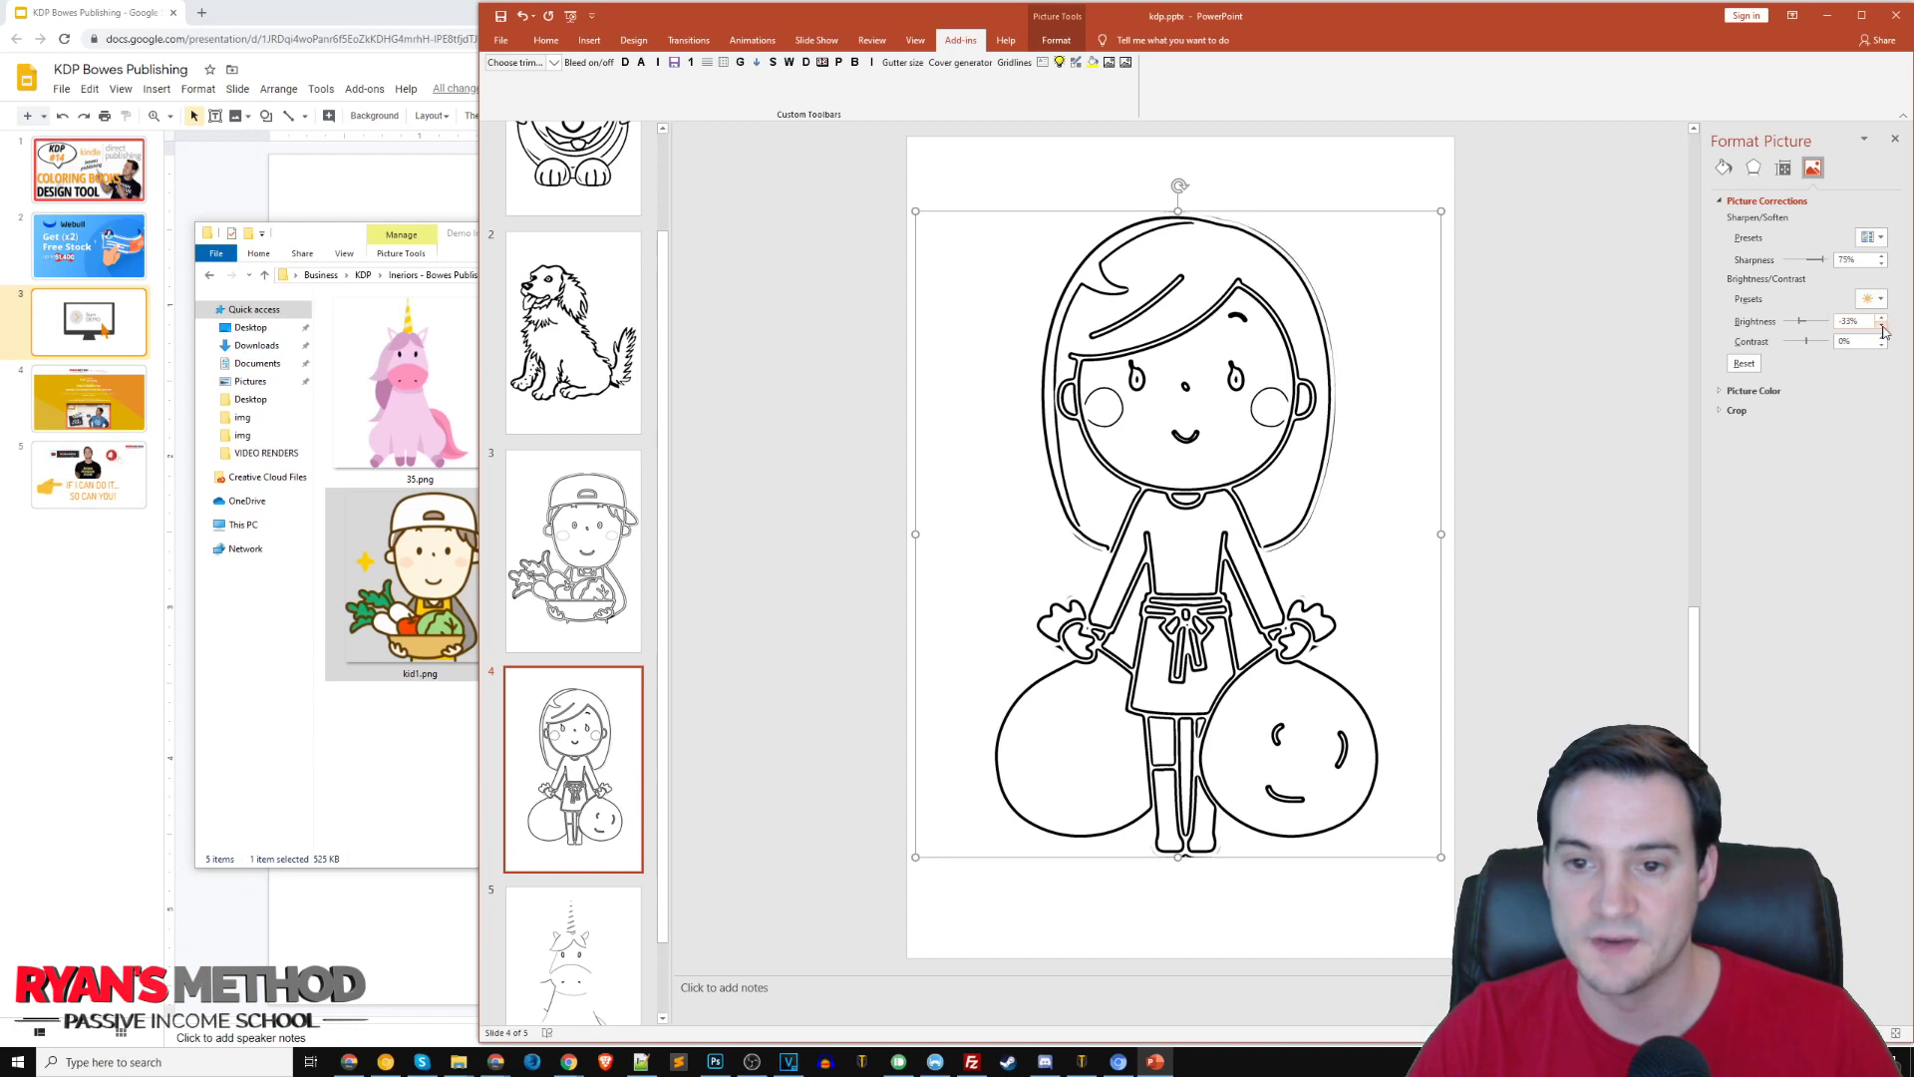
{"action": "left_click", "coordinate": [1883, 329]}
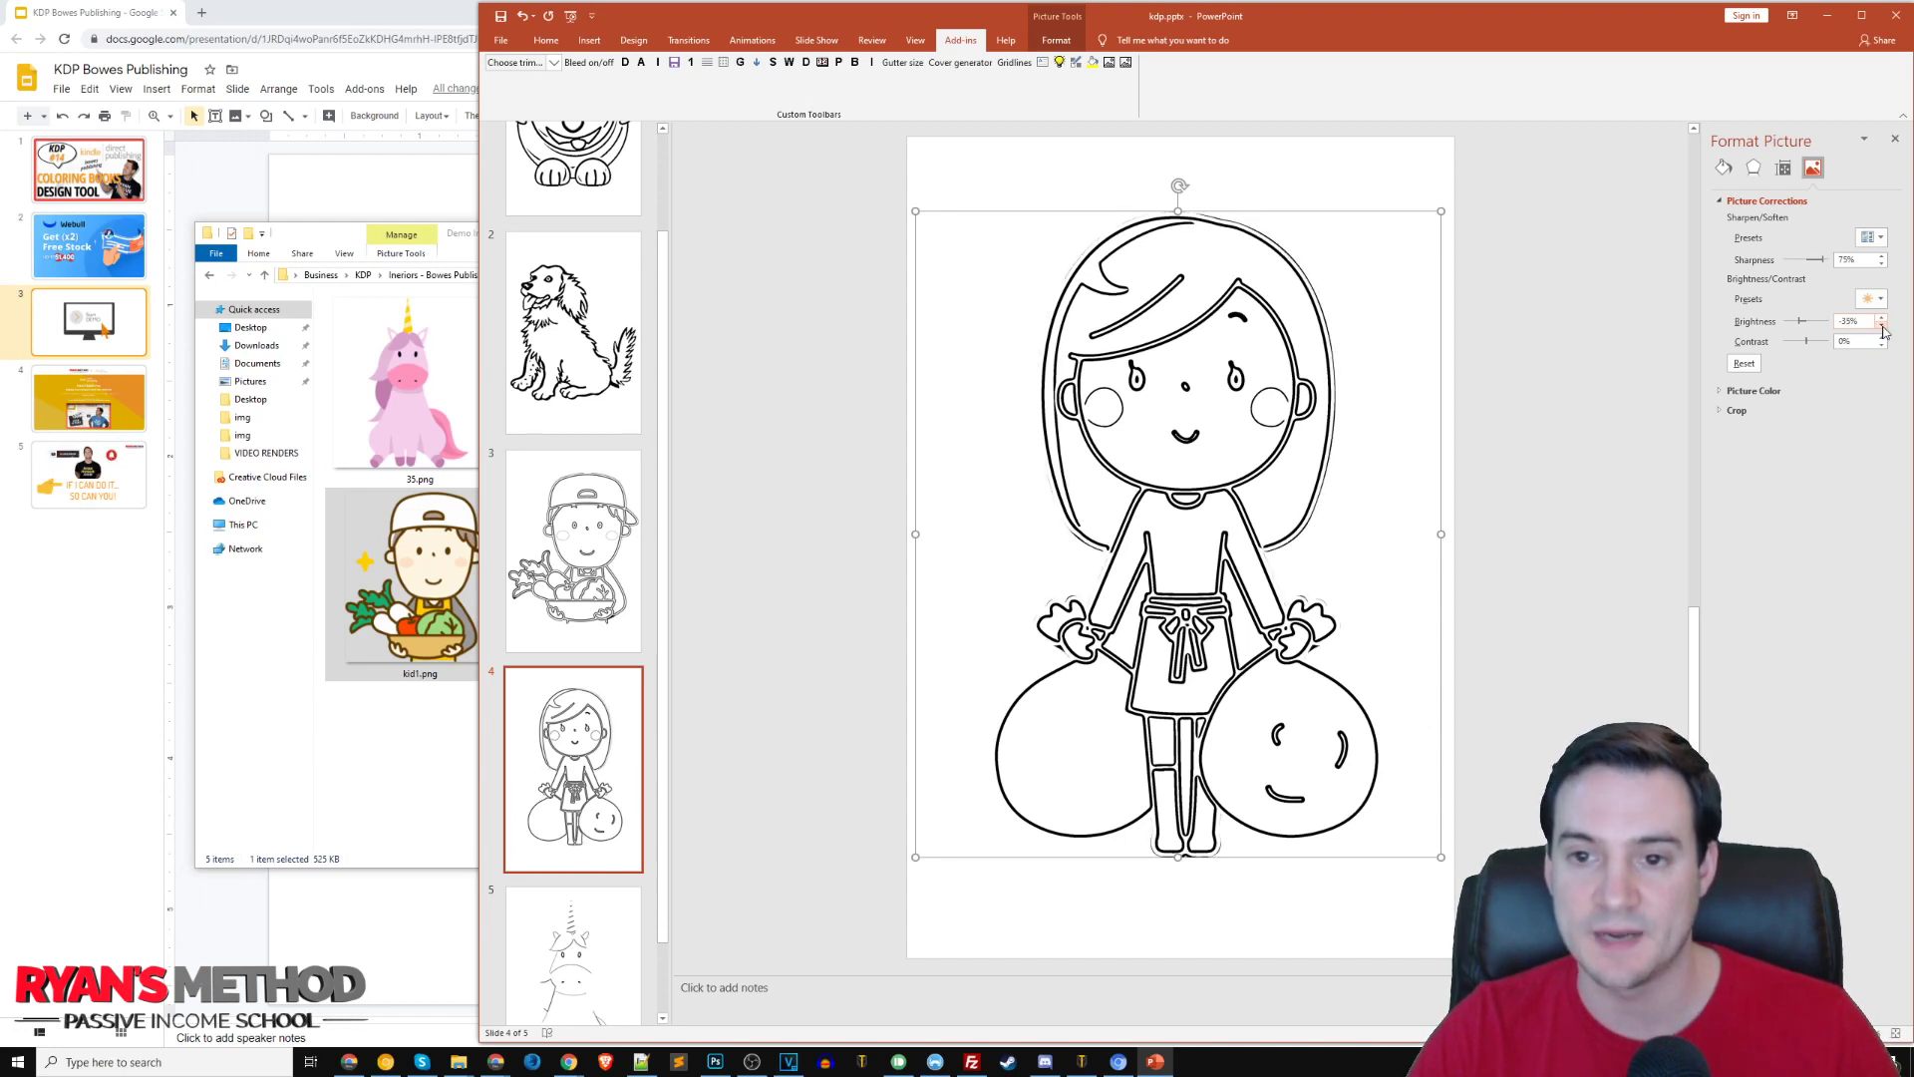
{"action": "left_click", "coordinate": [1882, 329]}
{"action": "left_click", "coordinate": [1882, 329]}
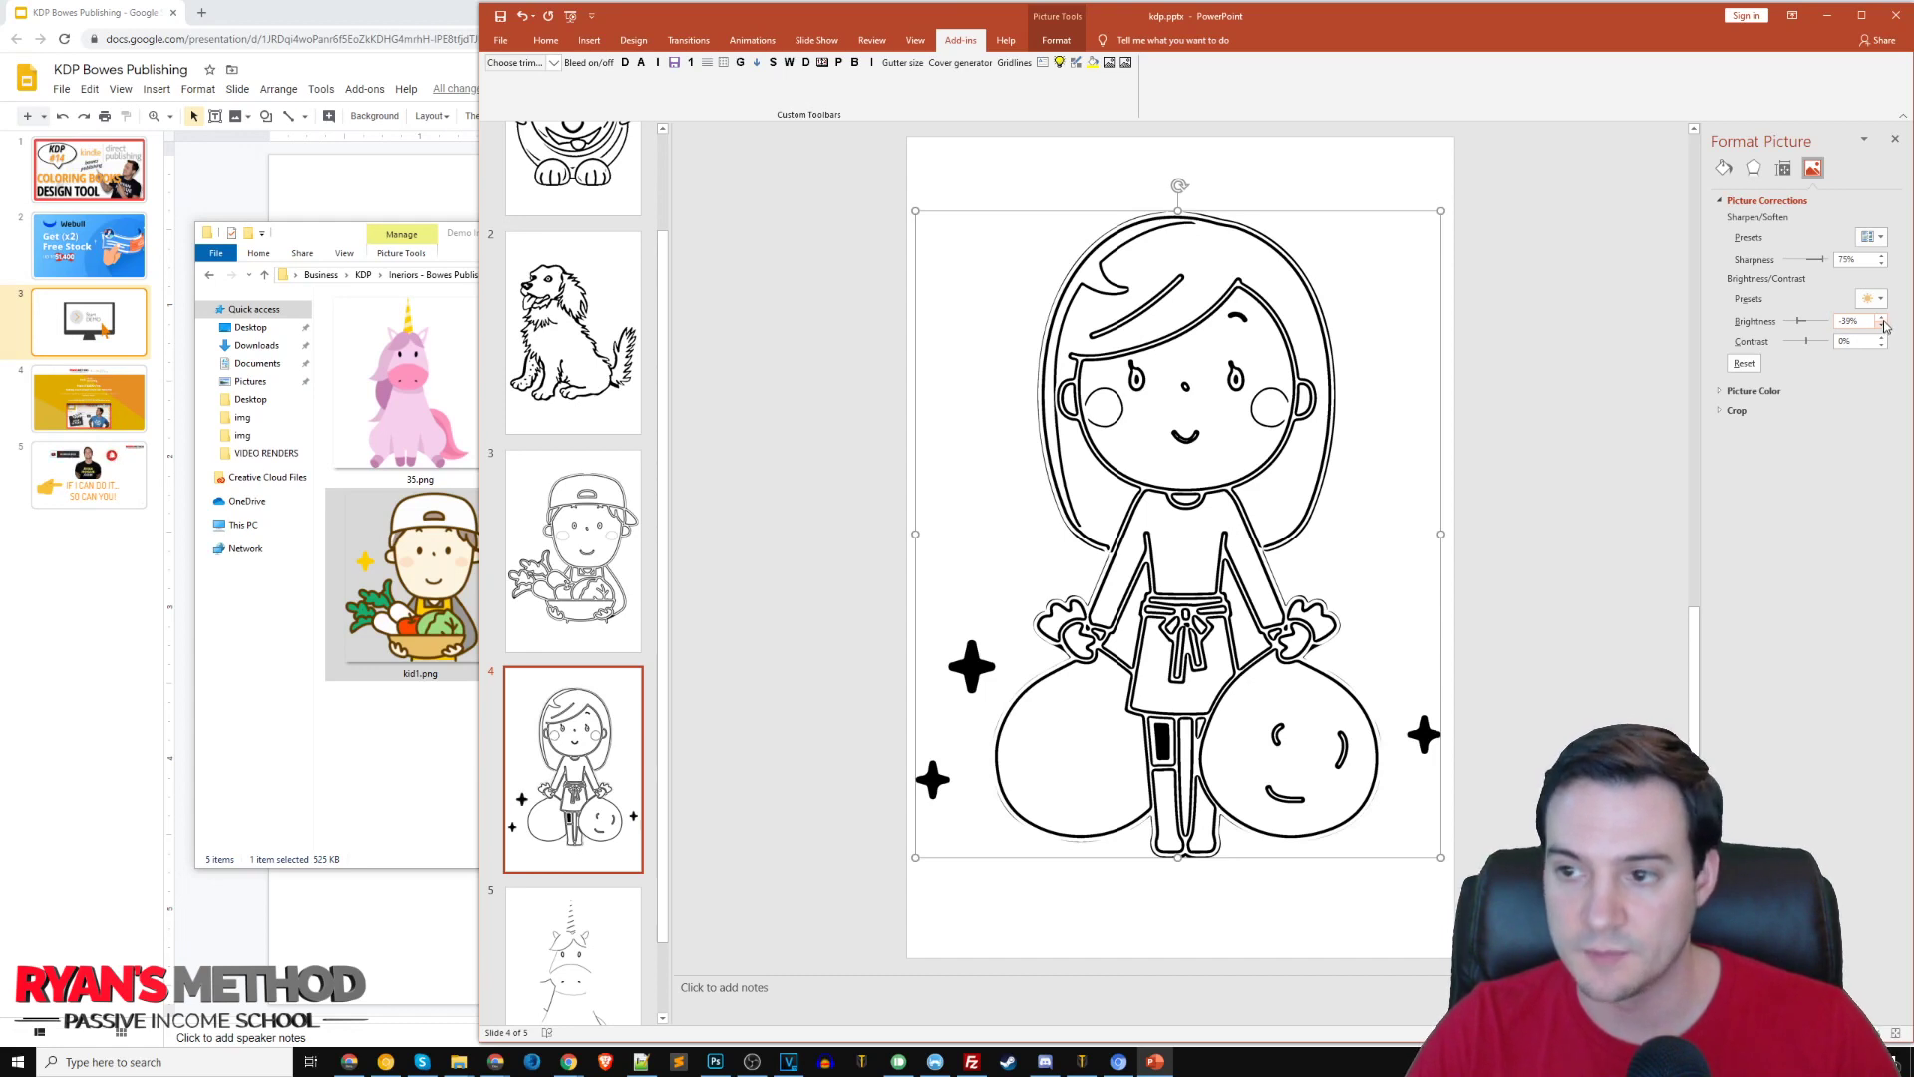
{"action": "left_click", "coordinate": [1884, 319]}
{"action": "left_click", "coordinate": [1884, 320]}
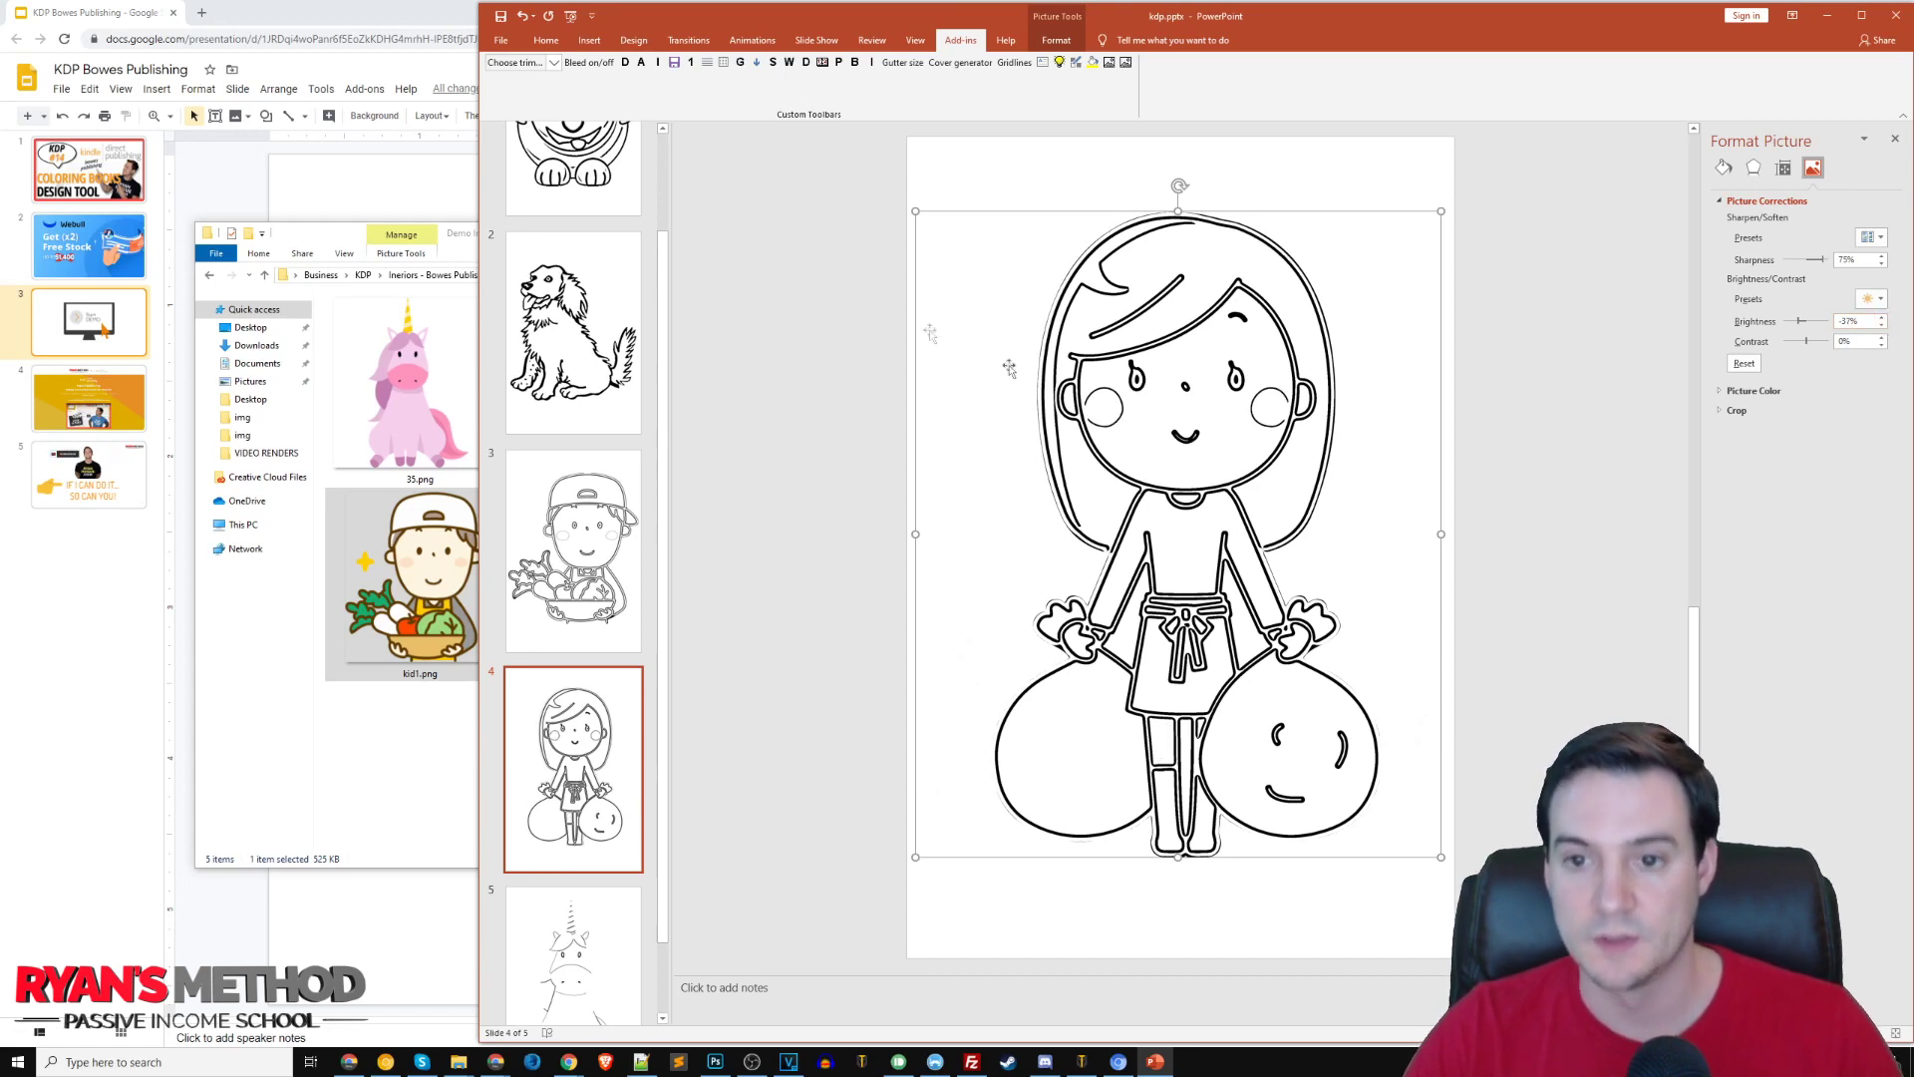
{"action": "left_click", "coordinate": [790, 526]}
{"action": "left_click", "coordinate": [596, 941]}
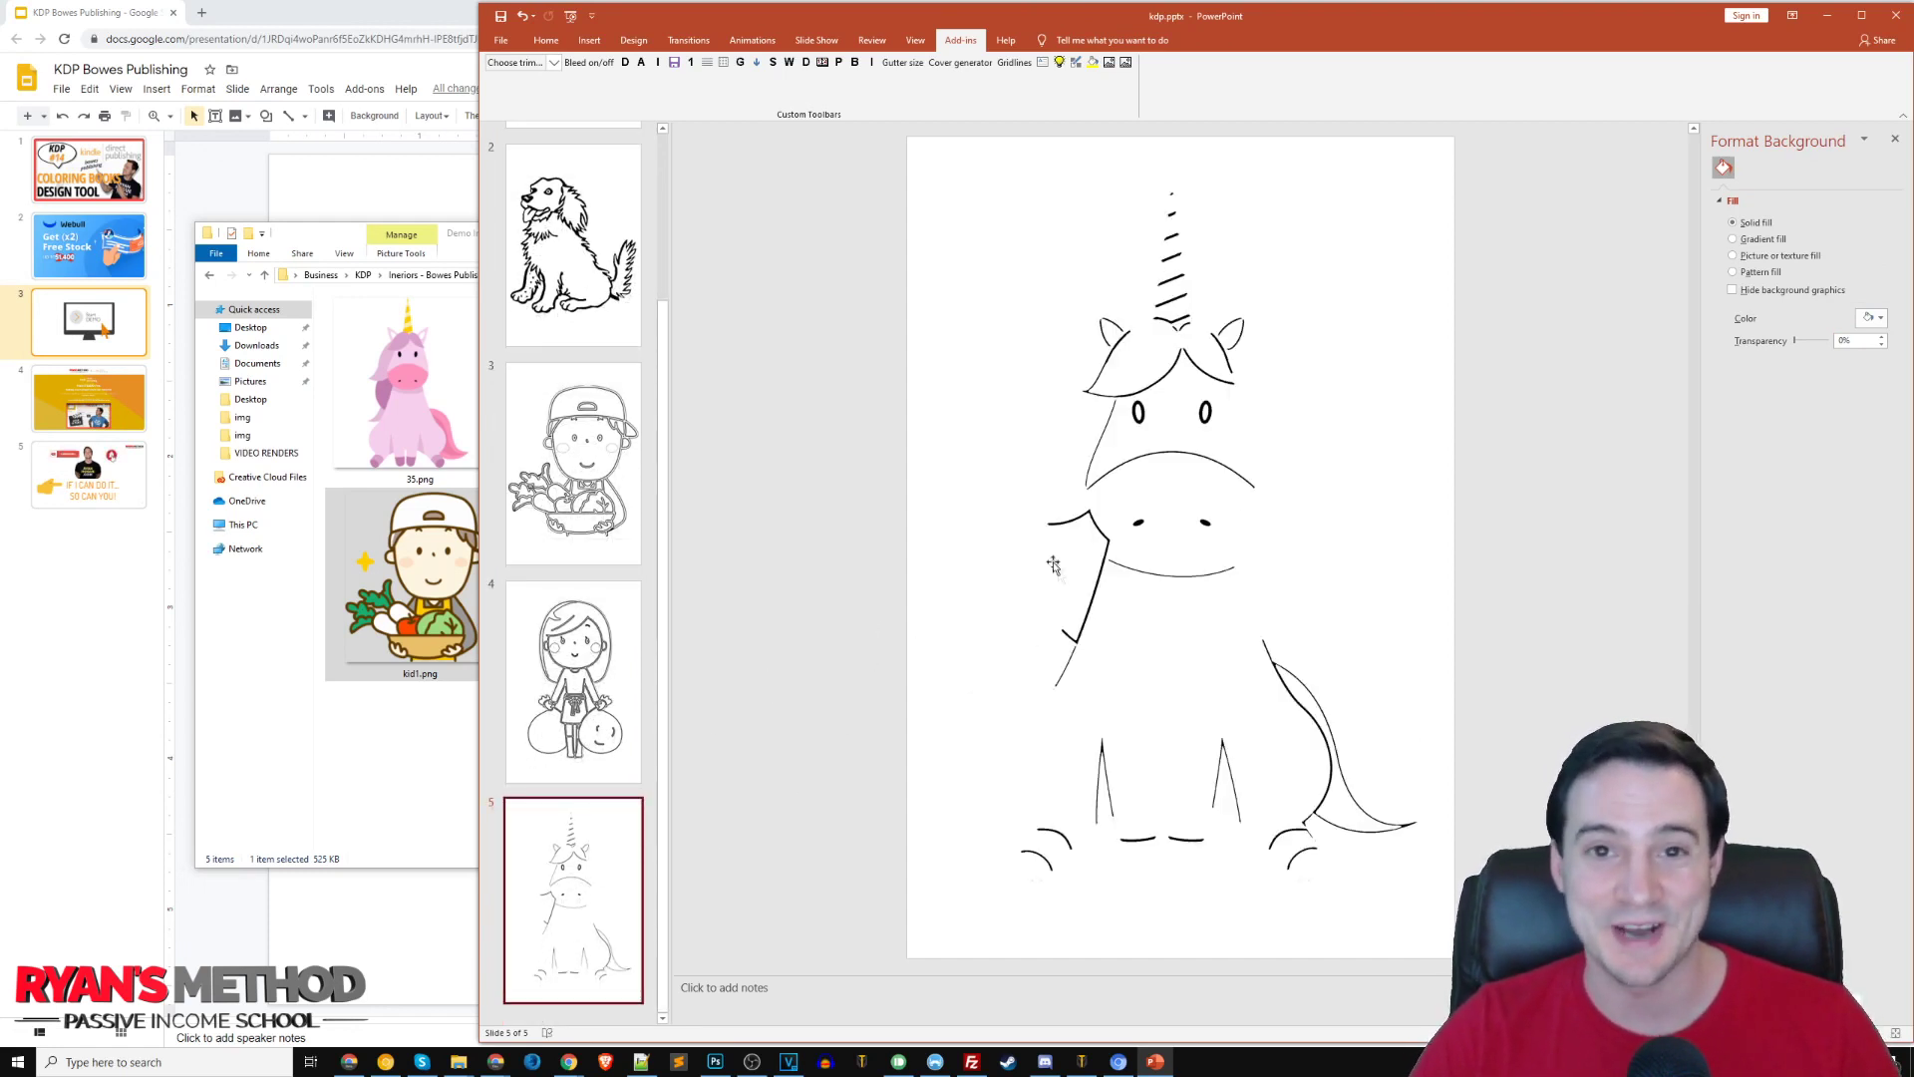
- Select the unicorn, then view originals dog1.png, dog2.png and kid1.png in Photos
{"action": "left_click", "coordinate": [1207, 447]}
{"action": "right_click", "coordinate": [1207, 447]}
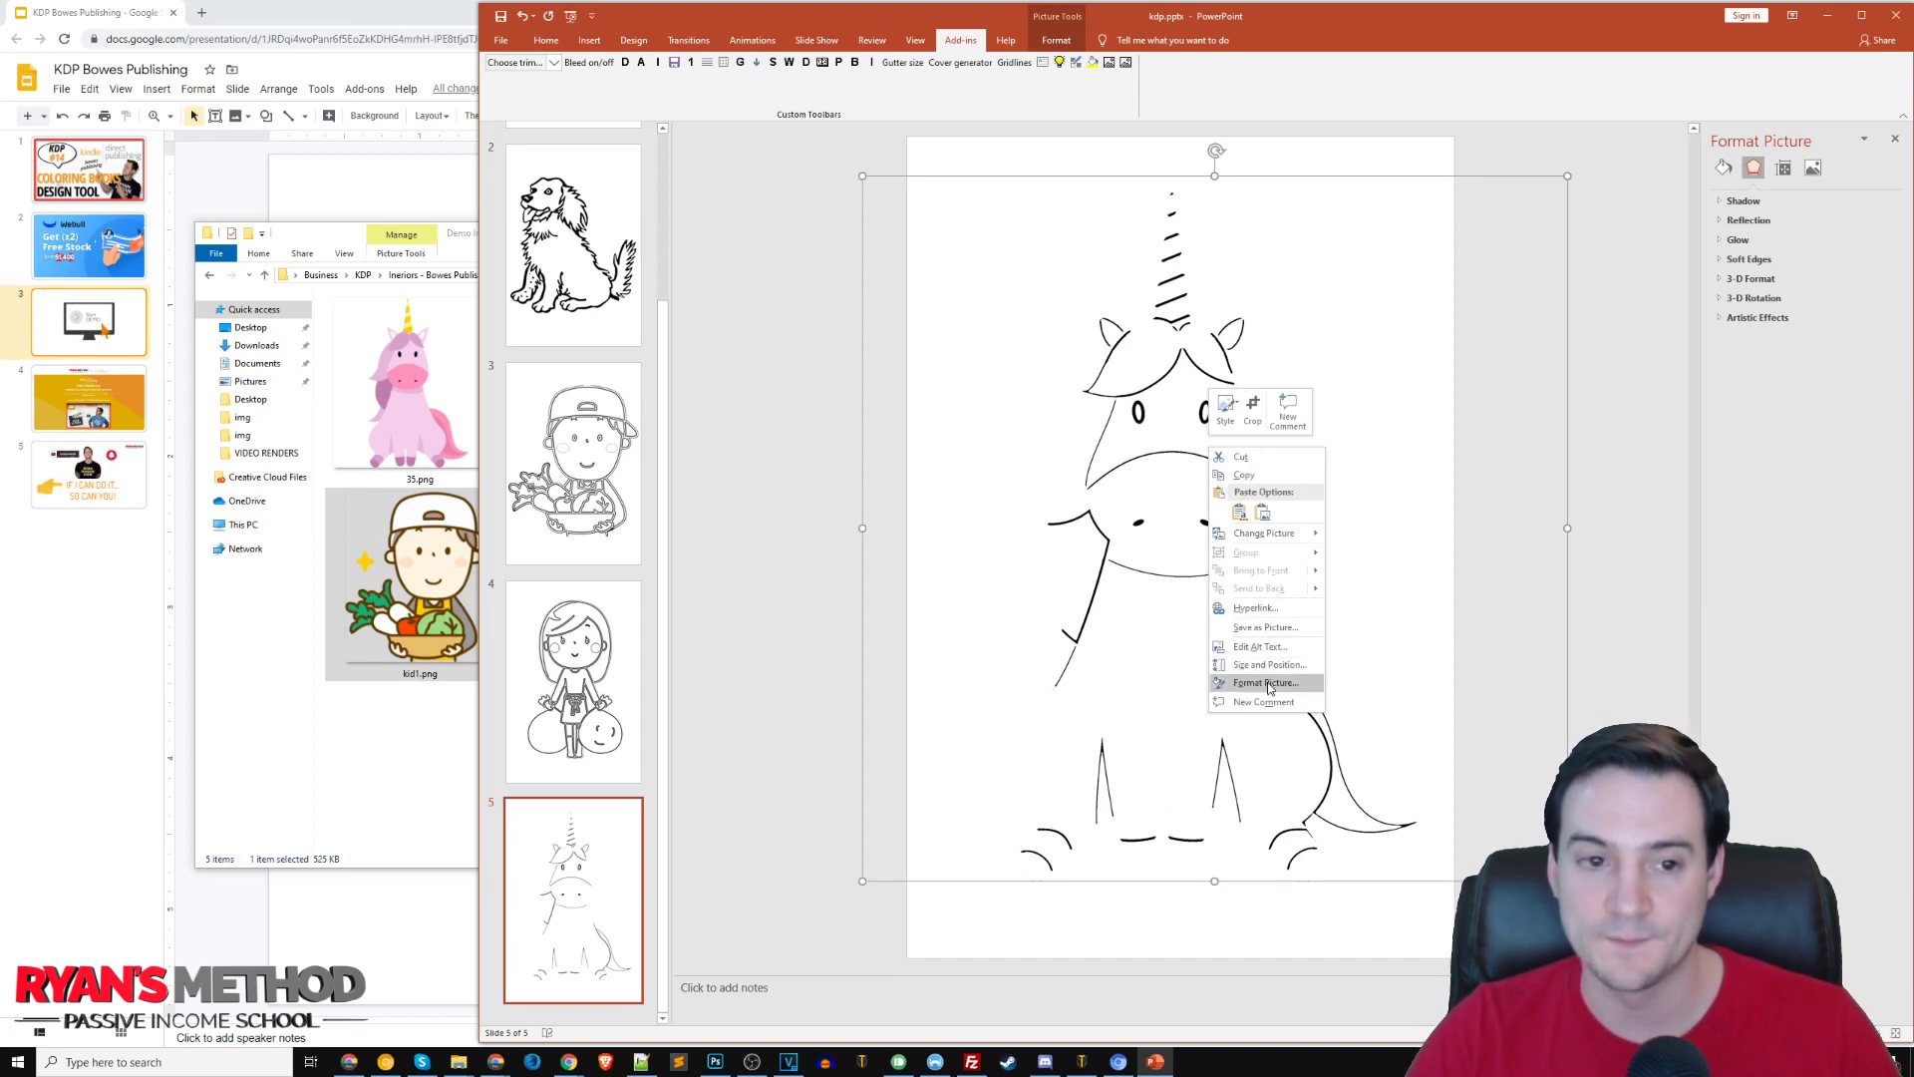
{"action": "left_click", "coordinate": [404, 389]}
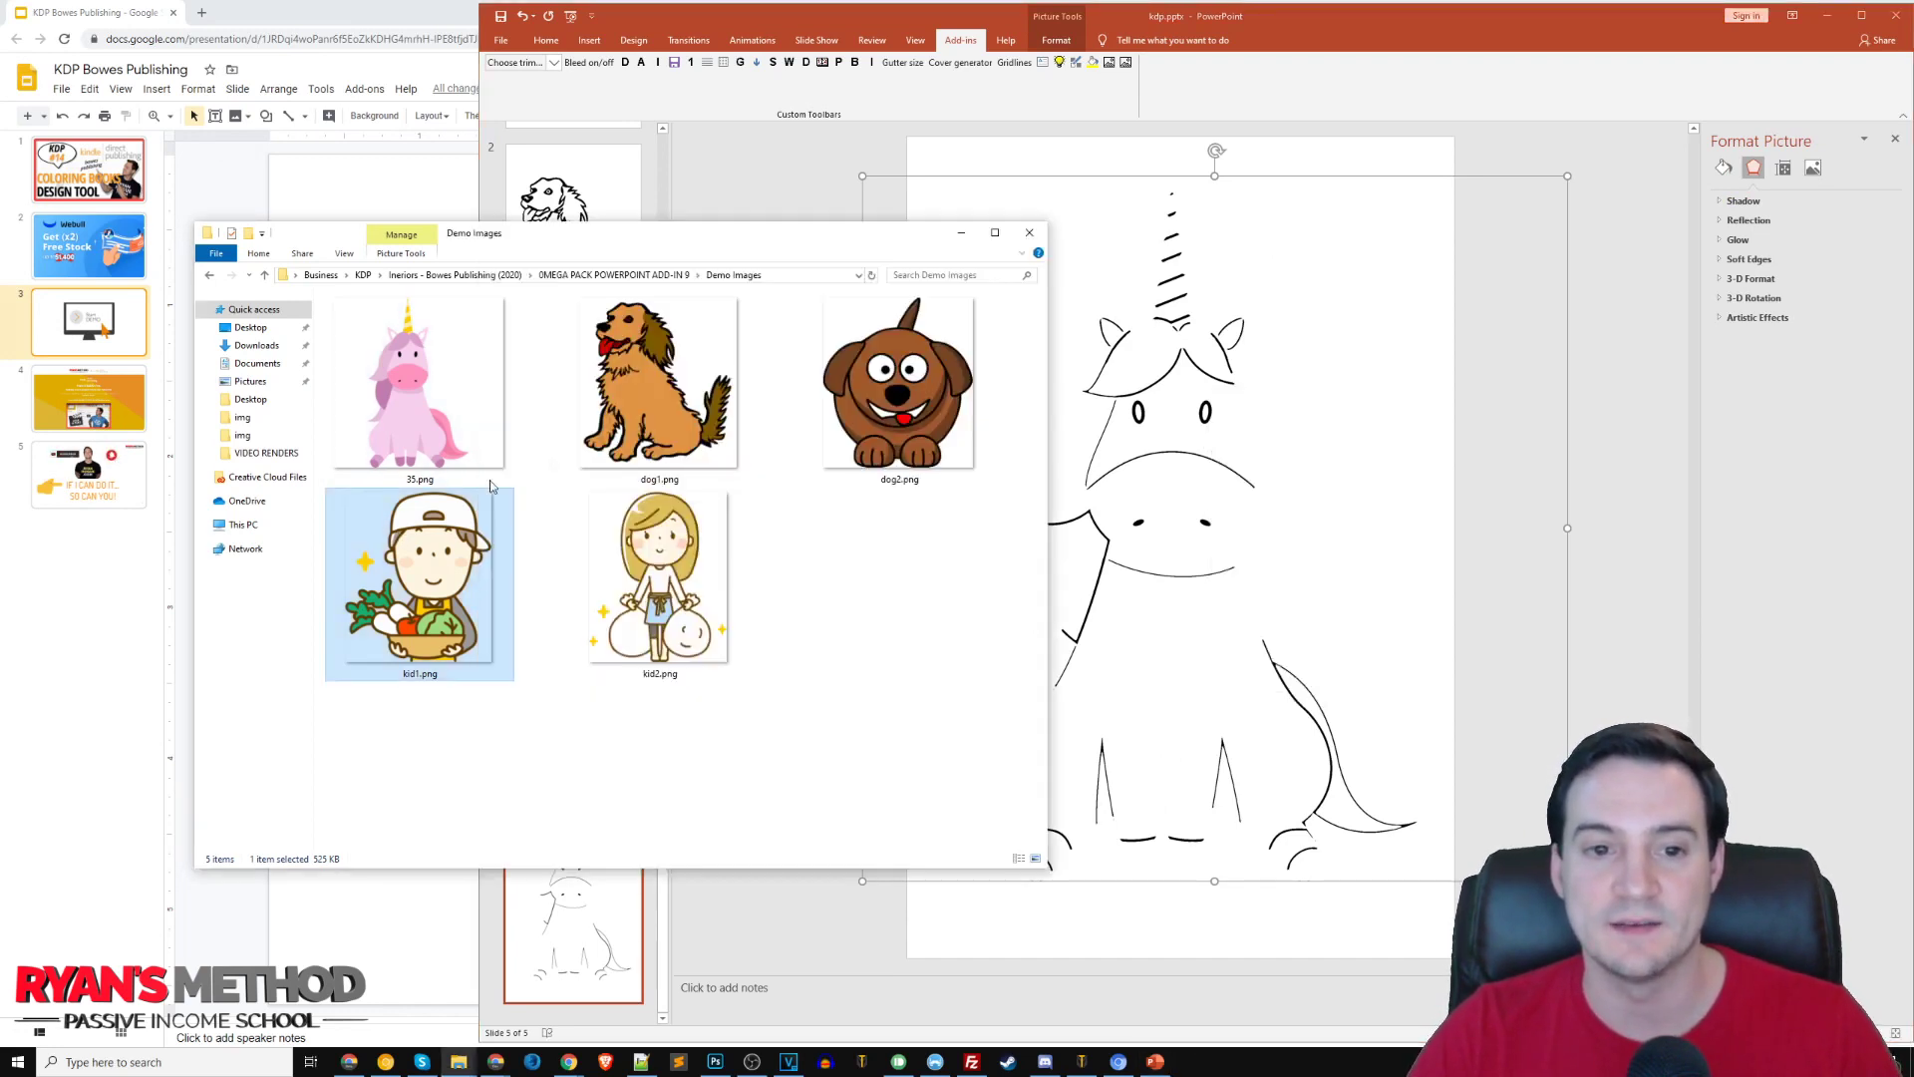
{"action": "double_click", "coordinate": [676, 409]}
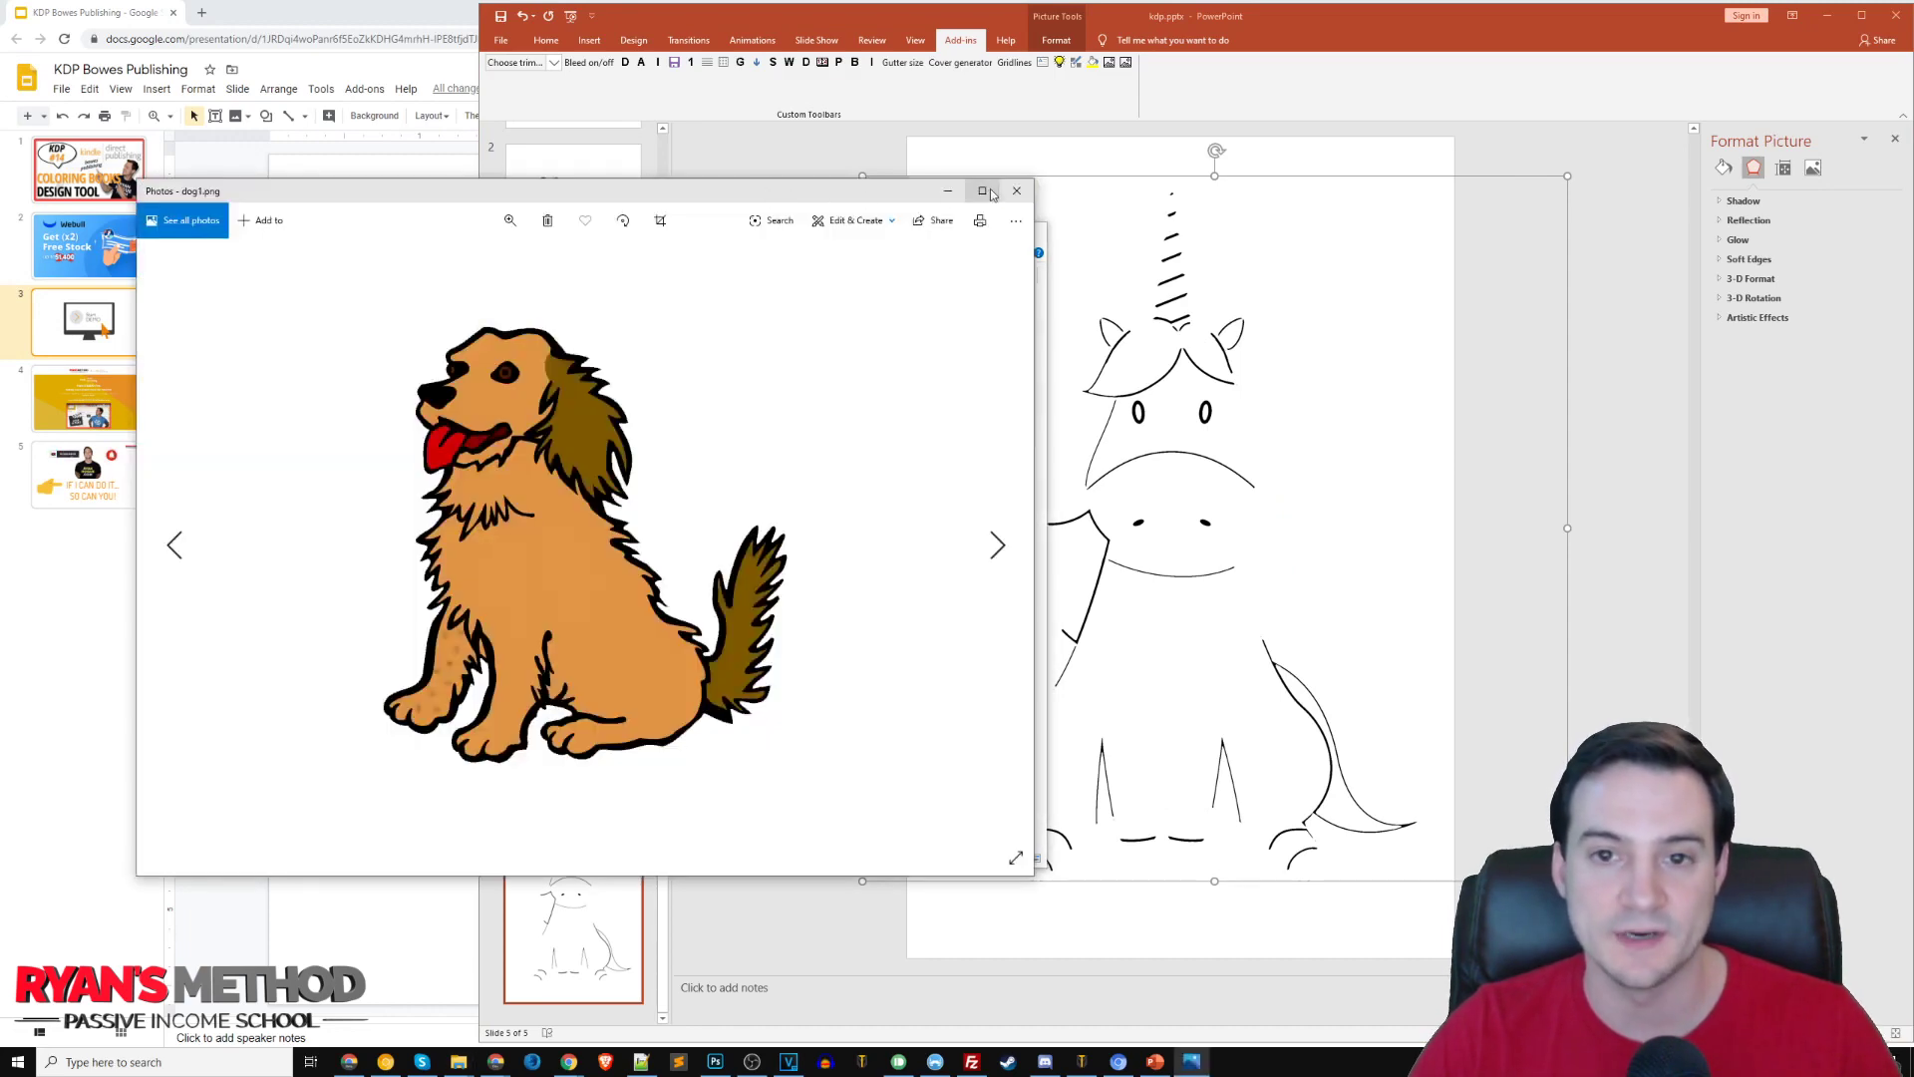
{"action": "key", "text": "Right"}
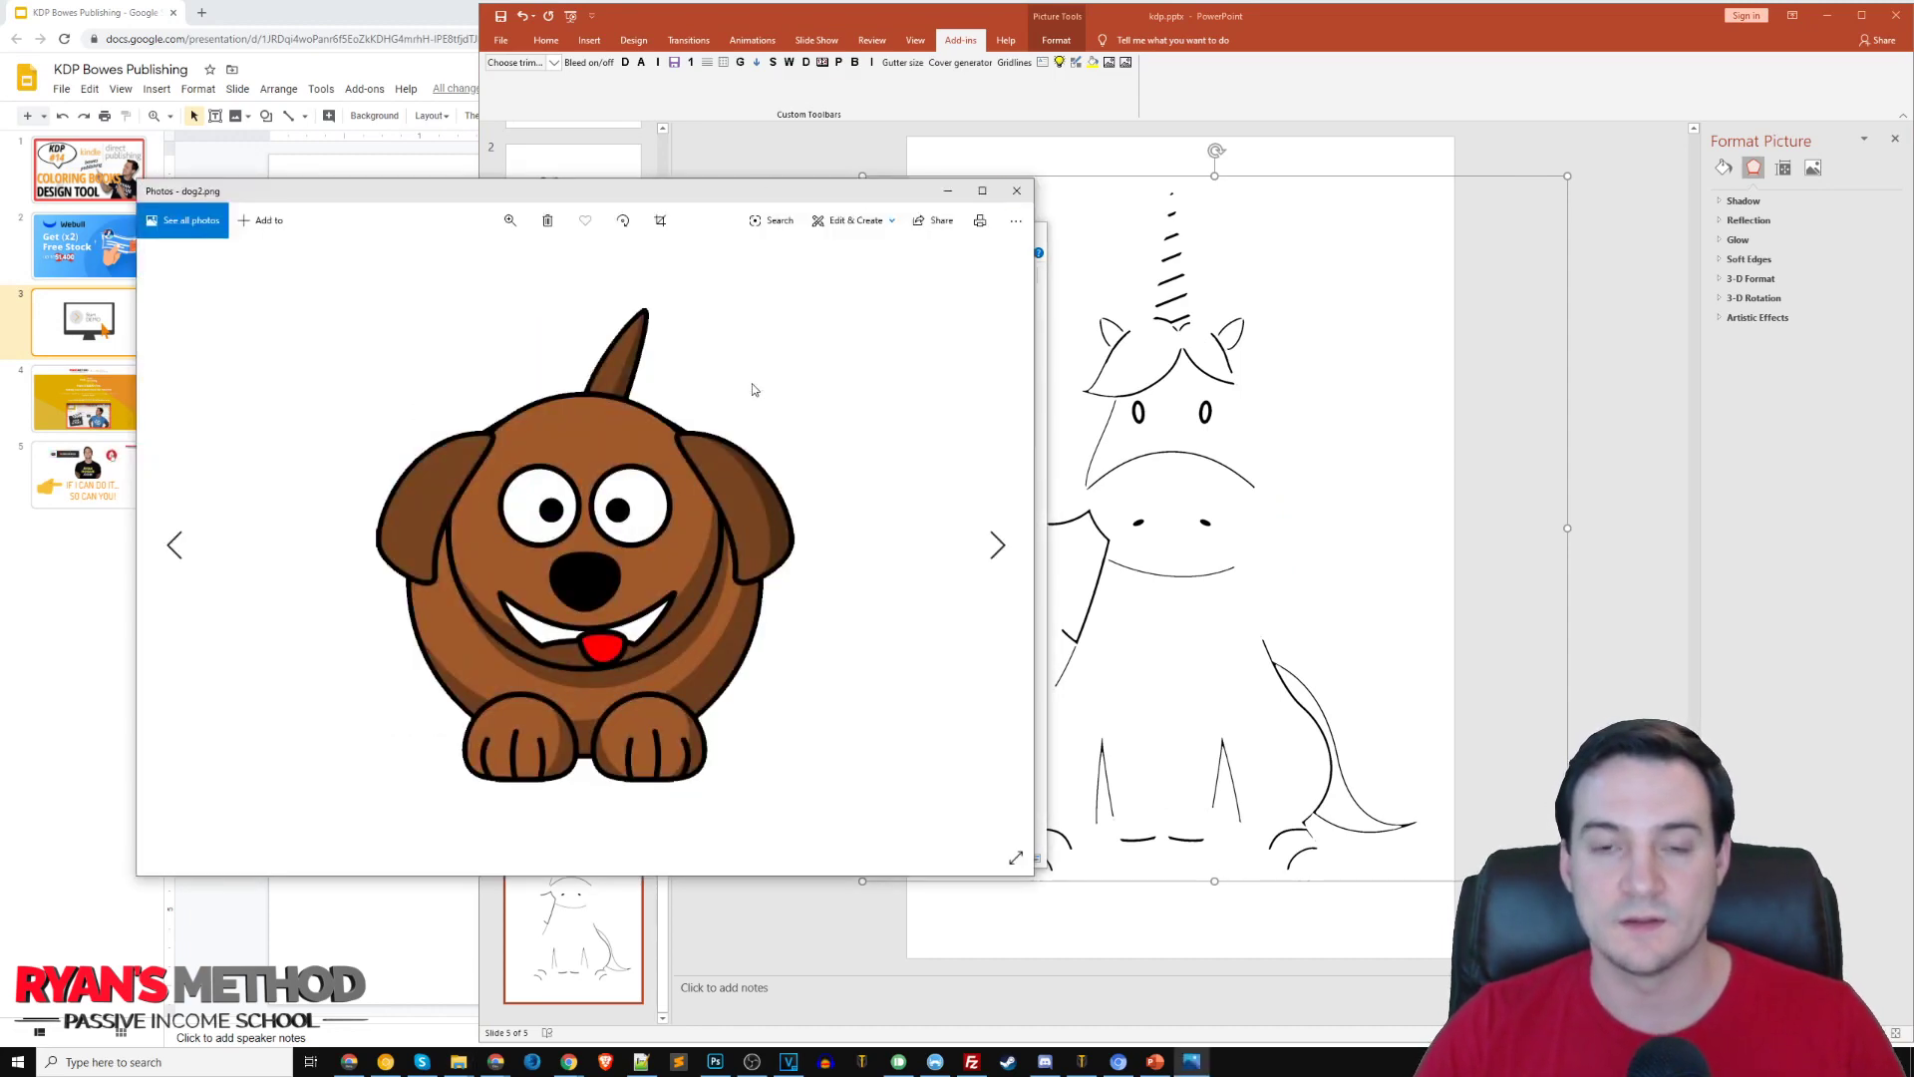
{"action": "key", "text": "Right"}
{"action": "key", "text": "Right"}
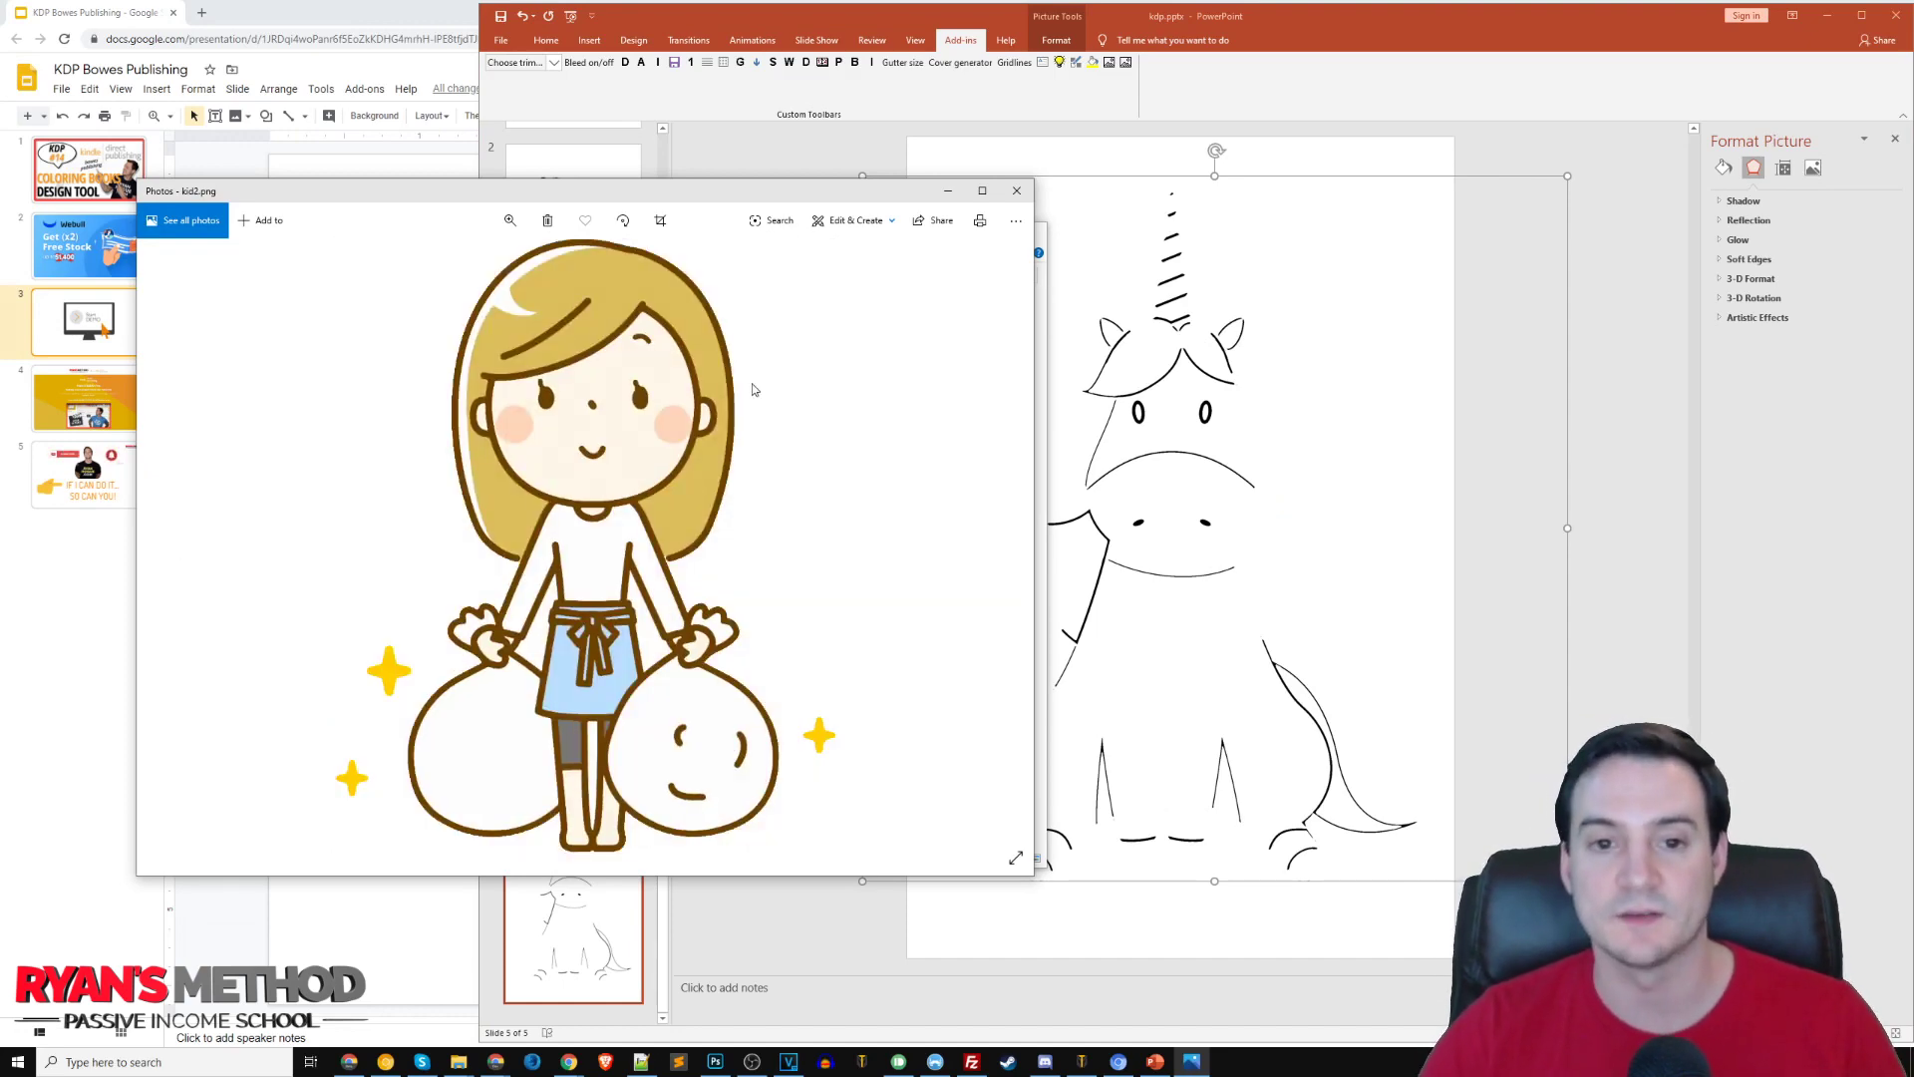
- View the original unicorn 35.png, close Photos and return to the presentation
{"action": "left_click", "coordinate": [1017, 191]}
{"action": "double_click", "coordinate": [436, 414]}
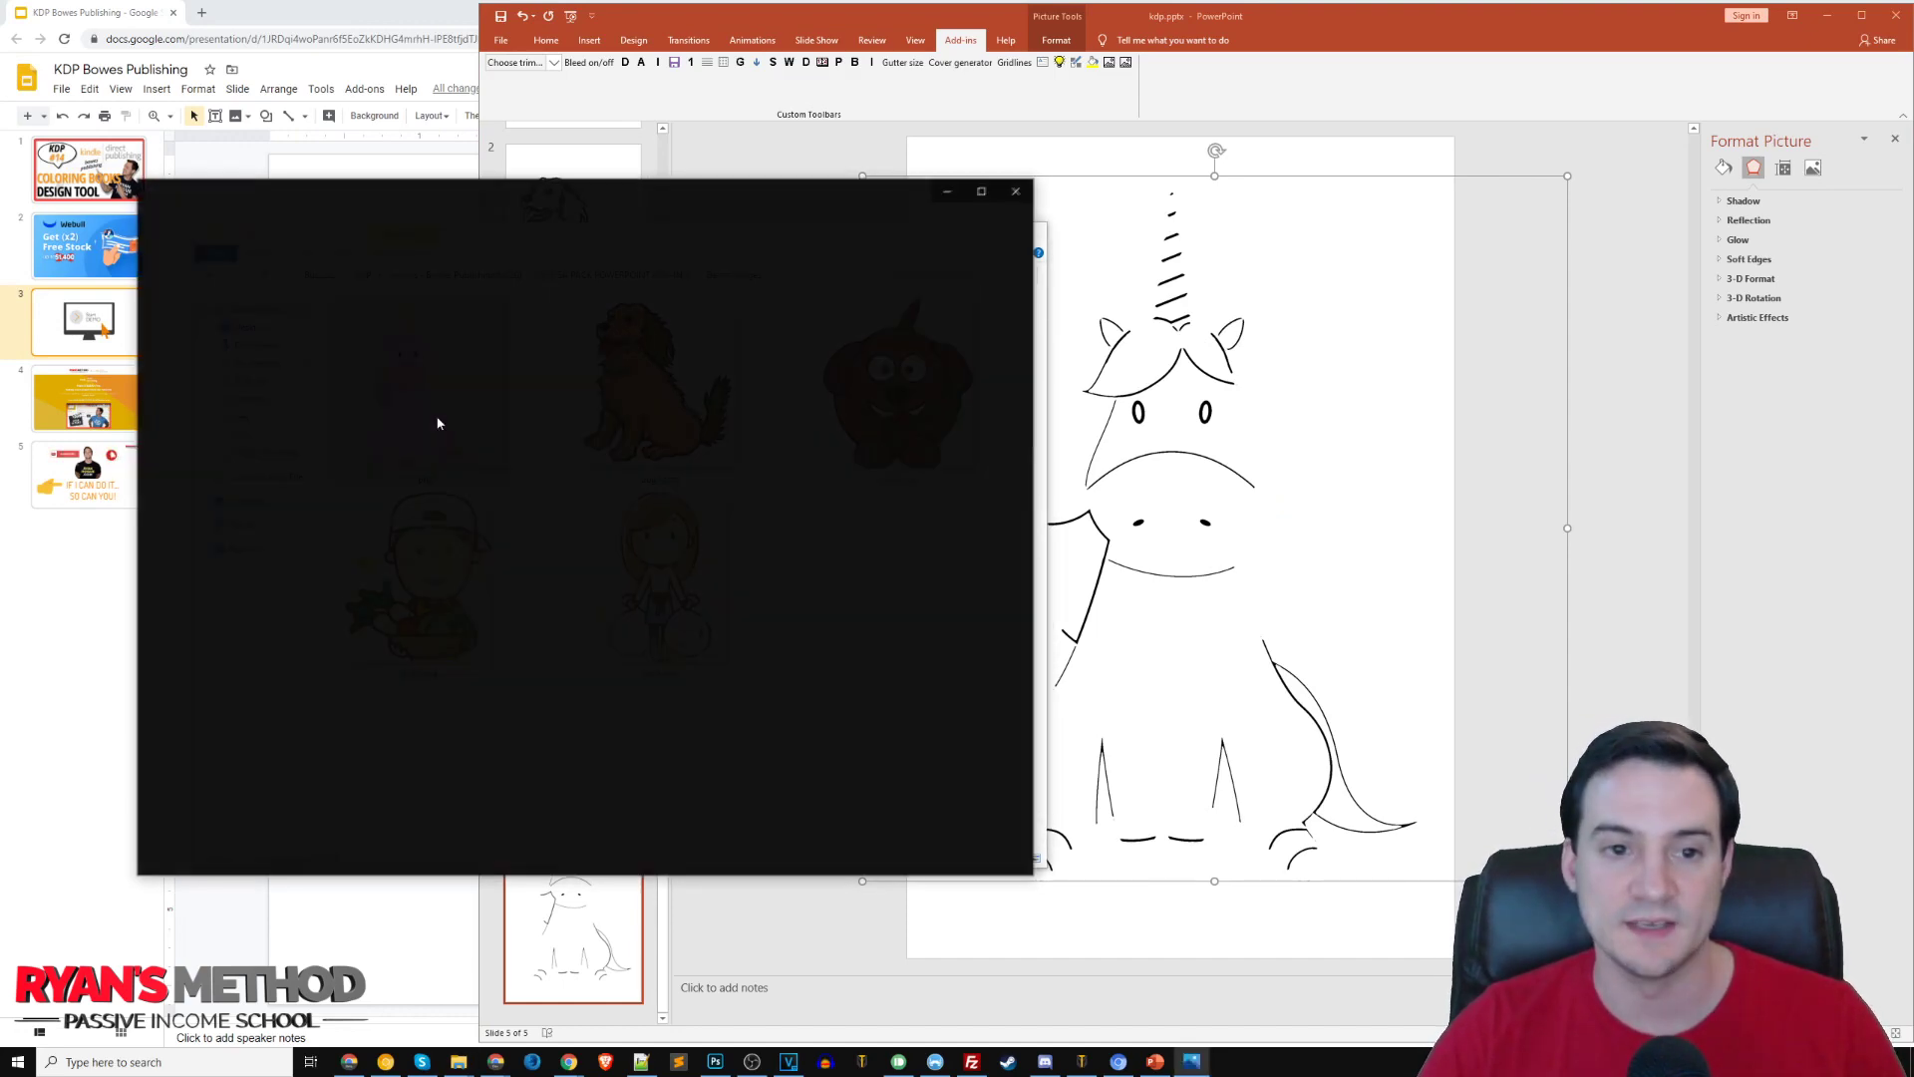
{"action": "left_click", "coordinate": [1018, 193]}
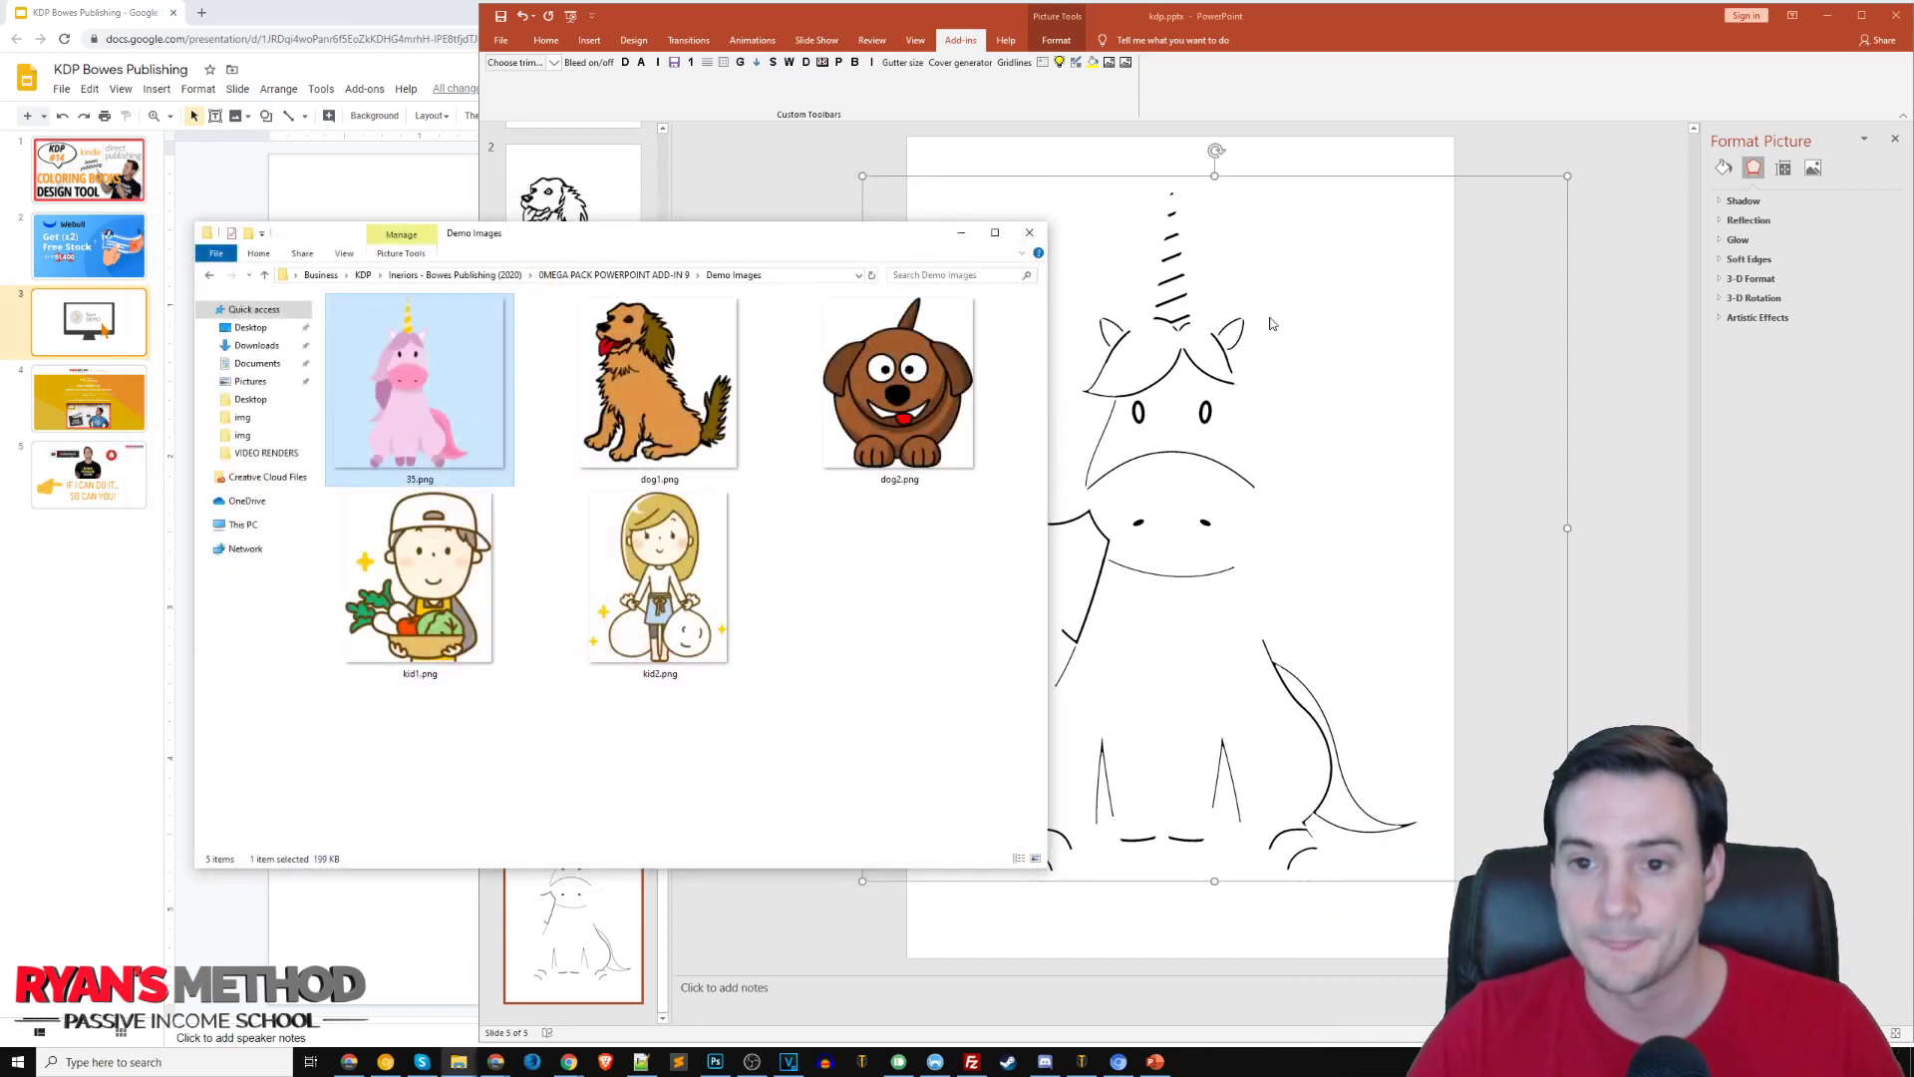
{"action": "left_click", "coordinate": [1418, 303]}
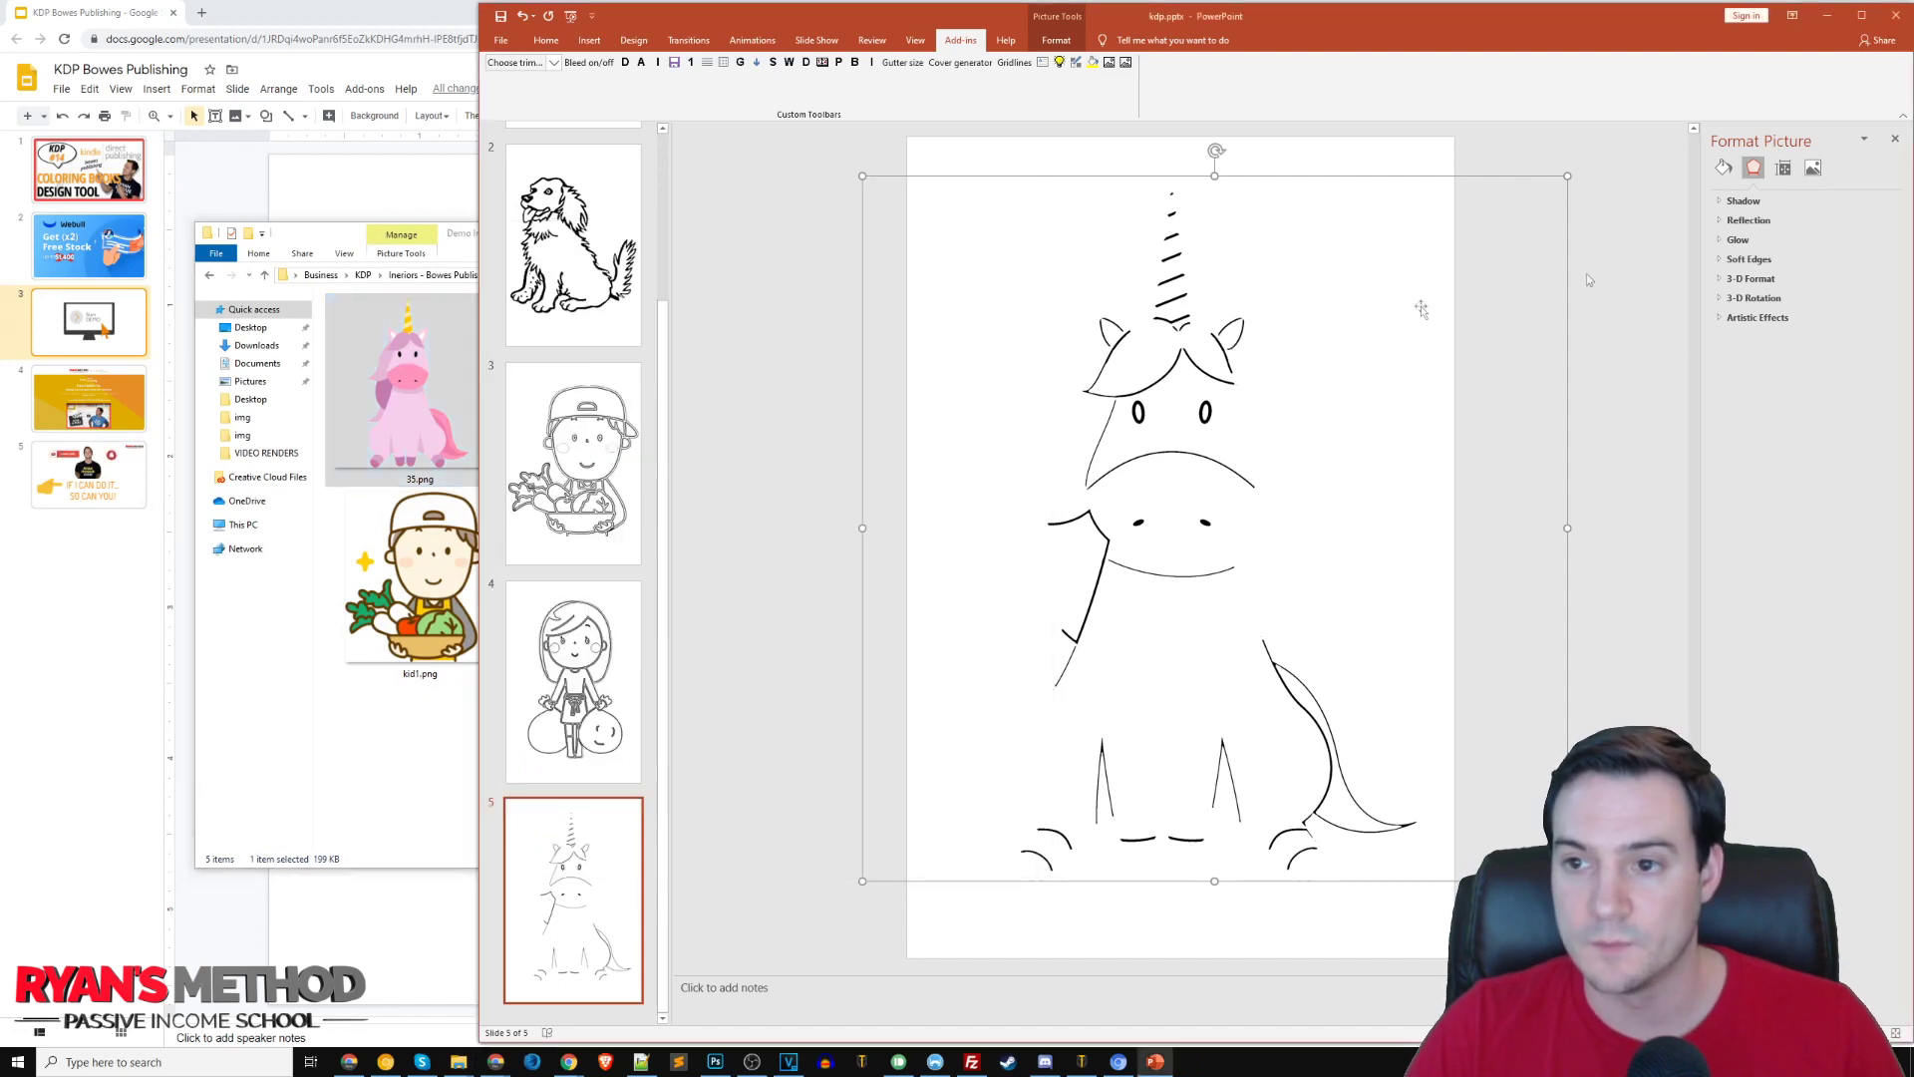
- Open the unicorn's Picture Corrections and start lowering its brightness
{"action": "left_click", "coordinate": [1812, 169]}
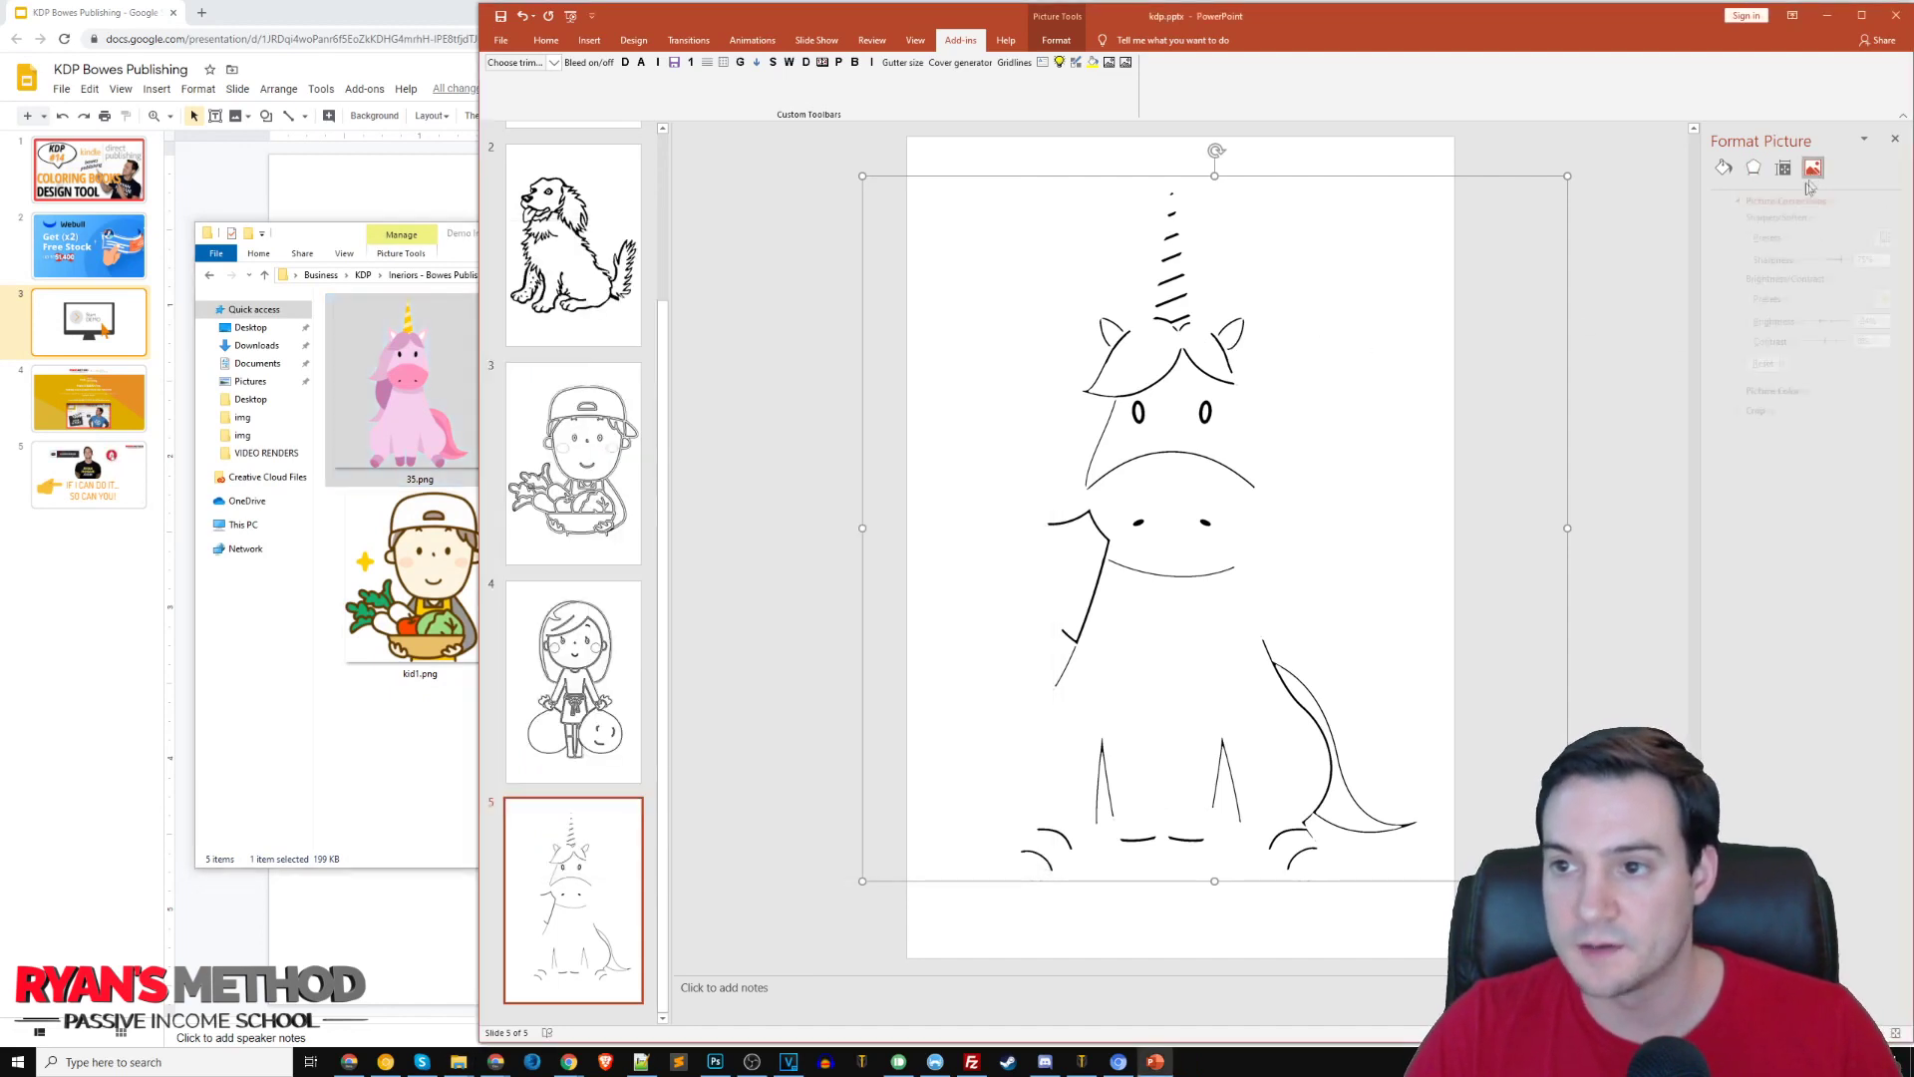
{"action": "left_click", "coordinate": [1879, 326]}
{"action": "left_click", "coordinate": [1880, 327]}
{"action": "left_click", "coordinate": [1879, 326]}
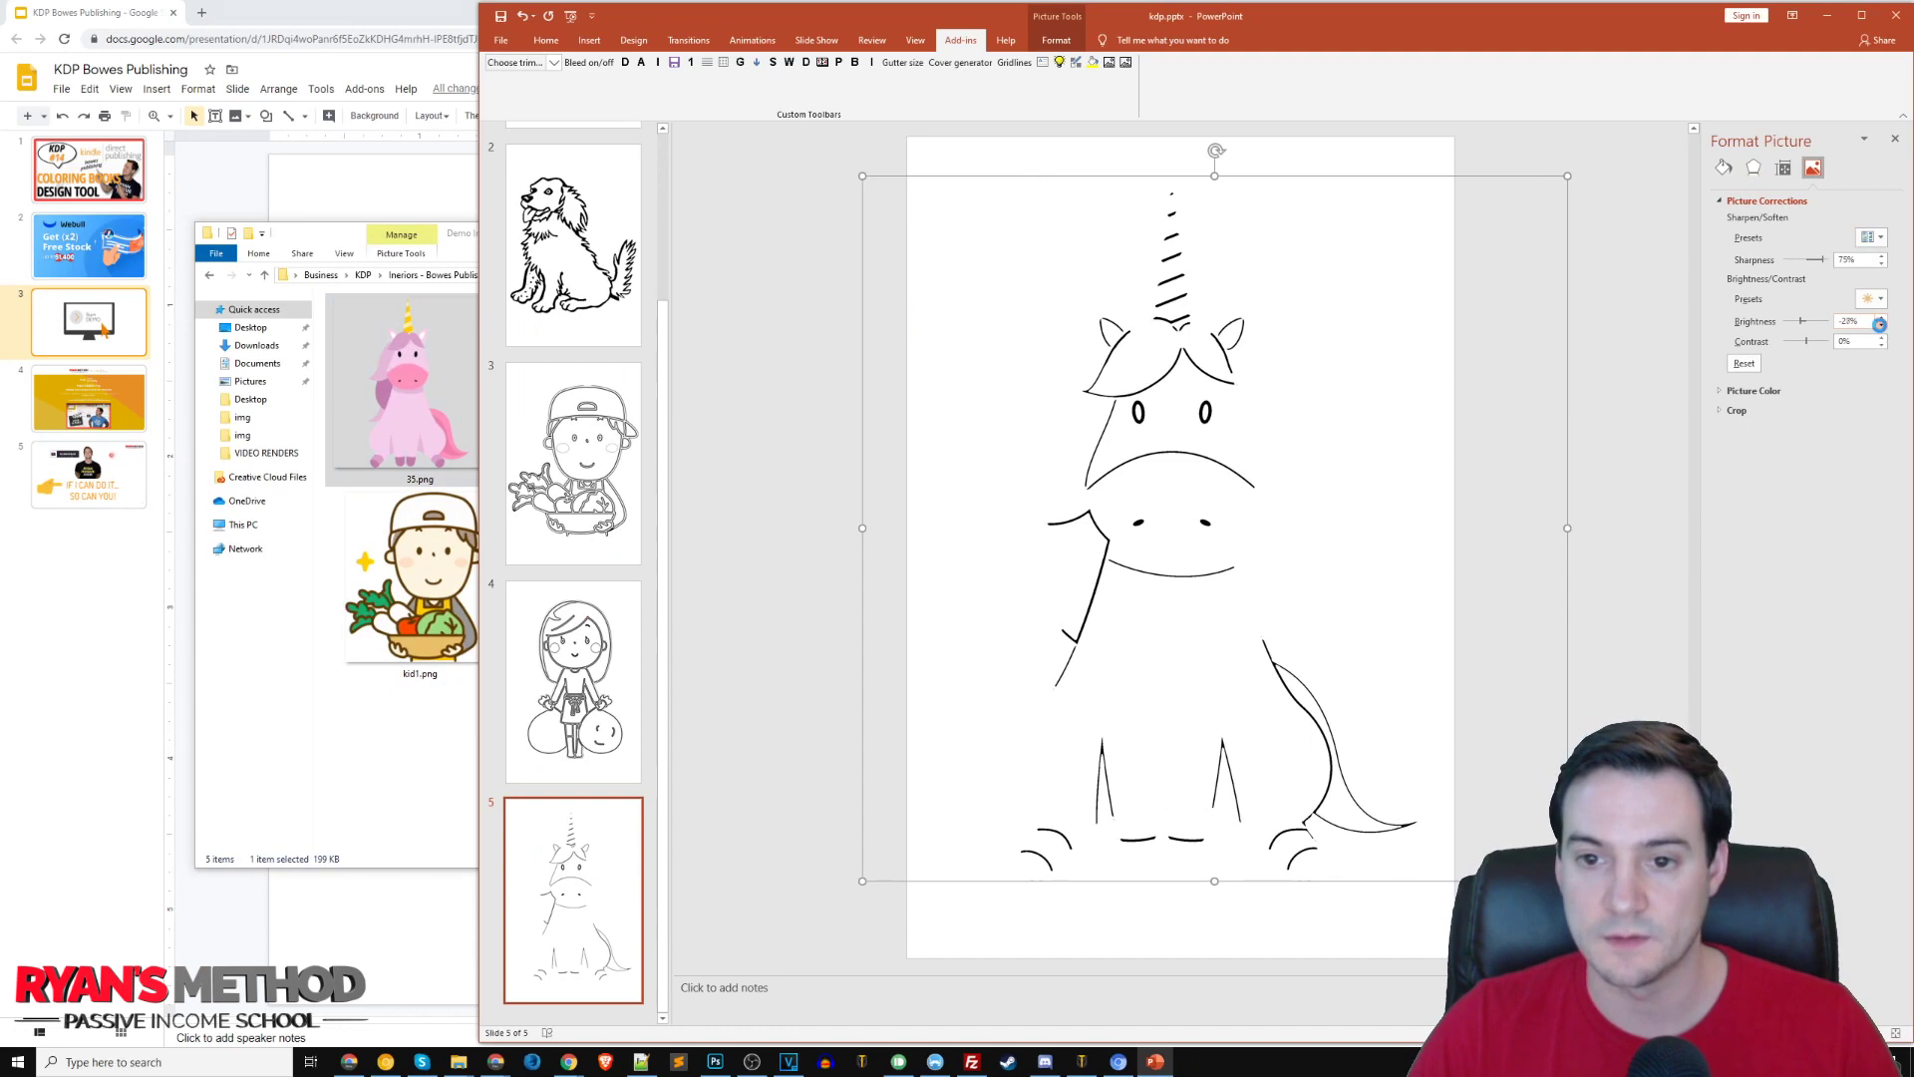
{"action": "left_click", "coordinate": [1881, 326]}
{"action": "left_click", "coordinate": [1881, 326]}
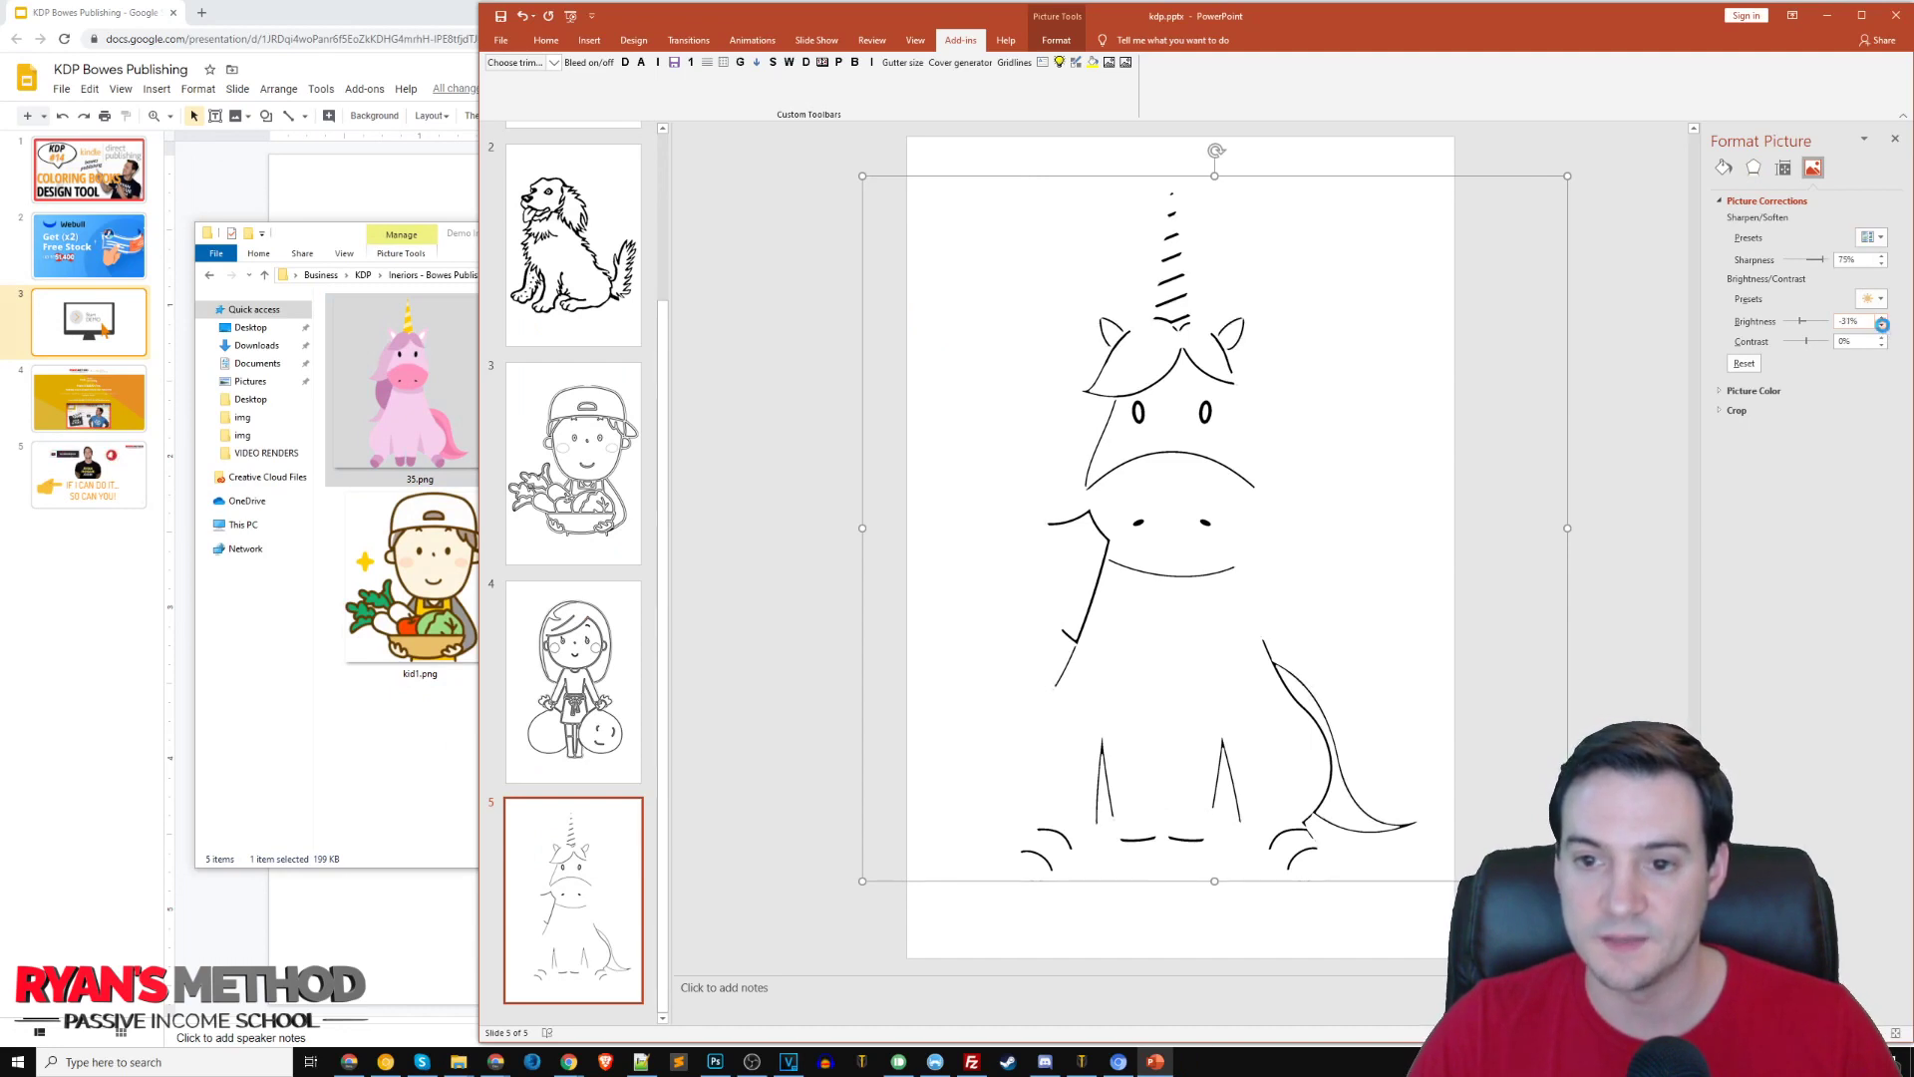
{"action": "left_click", "coordinate": [1882, 326]}
{"action": "left_click", "coordinate": [1881, 326]}
{"action": "left_click", "coordinate": [1882, 326]}
{"action": "left_click", "coordinate": [1883, 327]}
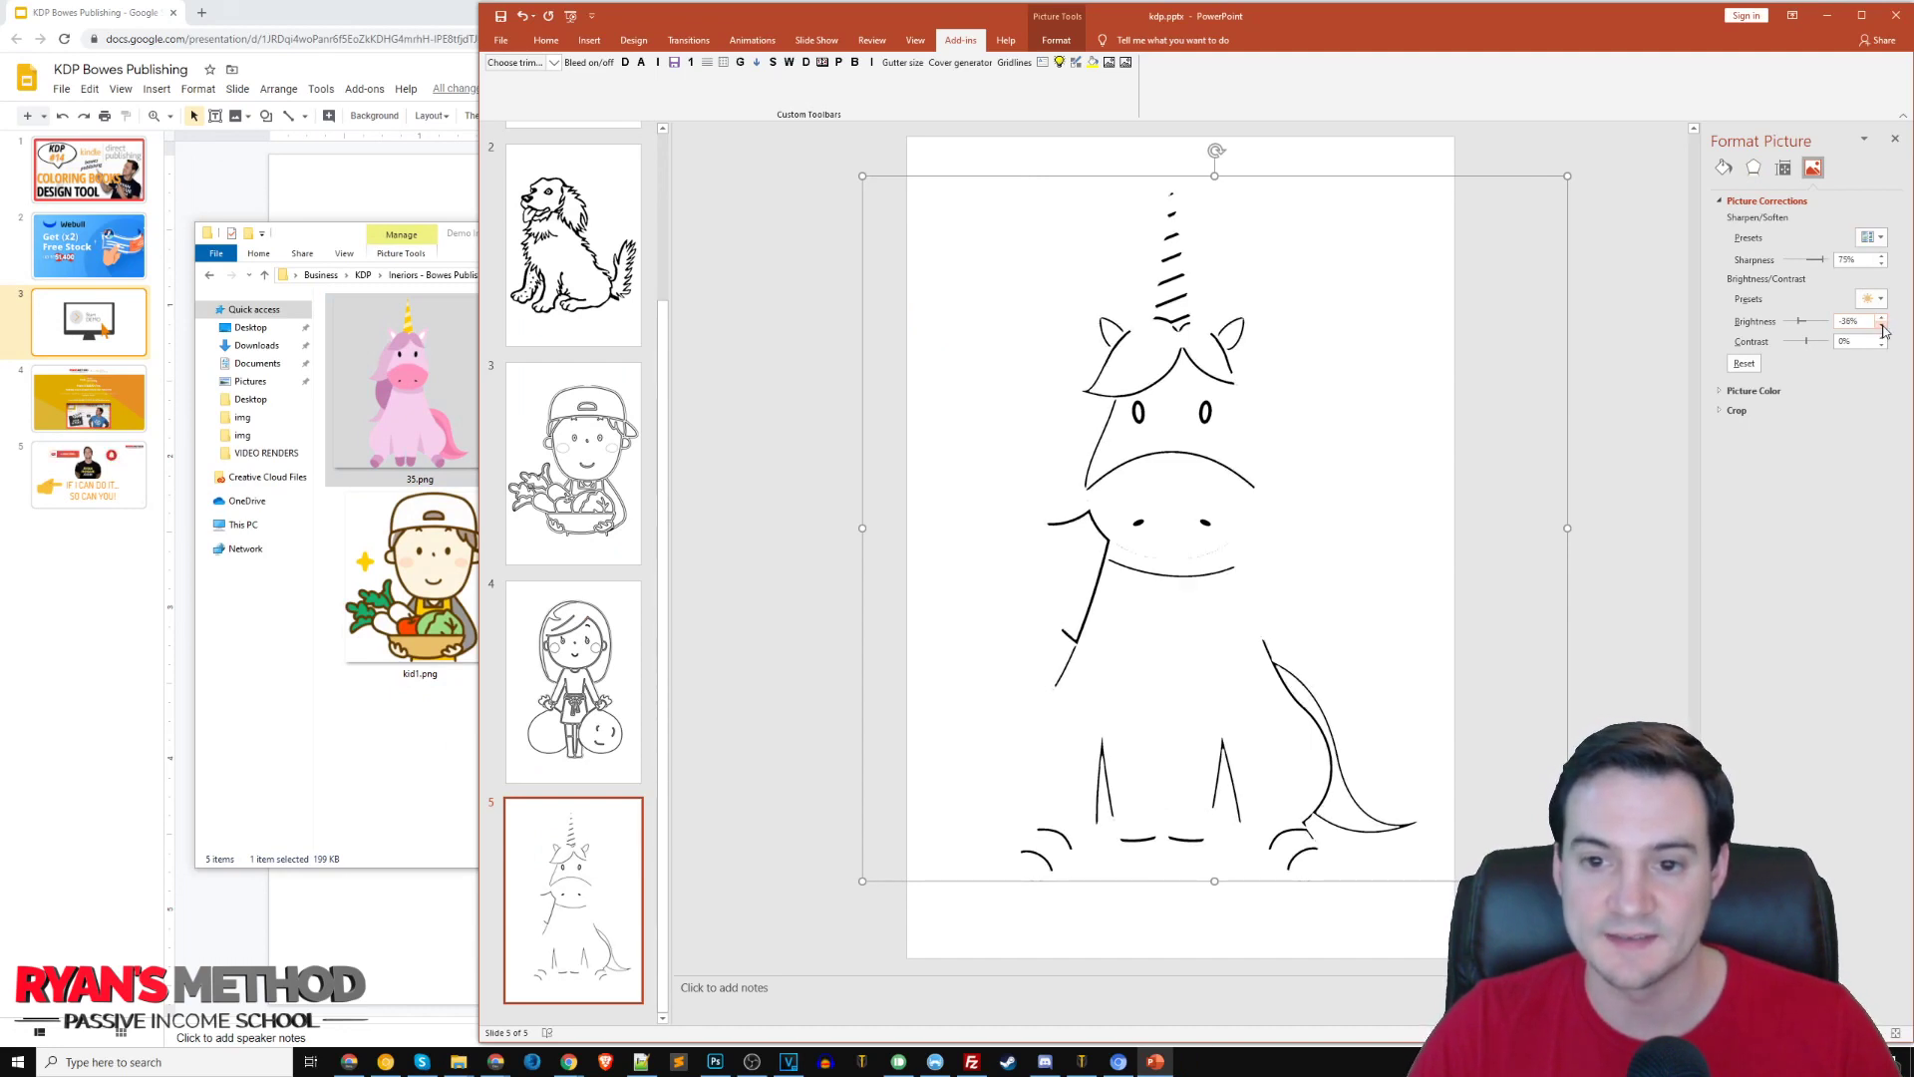
- Bring the unicorn's brightness down to -50% so its shapes fill solid black
{"action": "left_click", "coordinate": [1882, 326]}
{"action": "left_click", "coordinate": [1881, 326]}
{"action": "left_click", "coordinate": [1882, 326]}
{"action": "left_click", "coordinate": [1882, 327]}
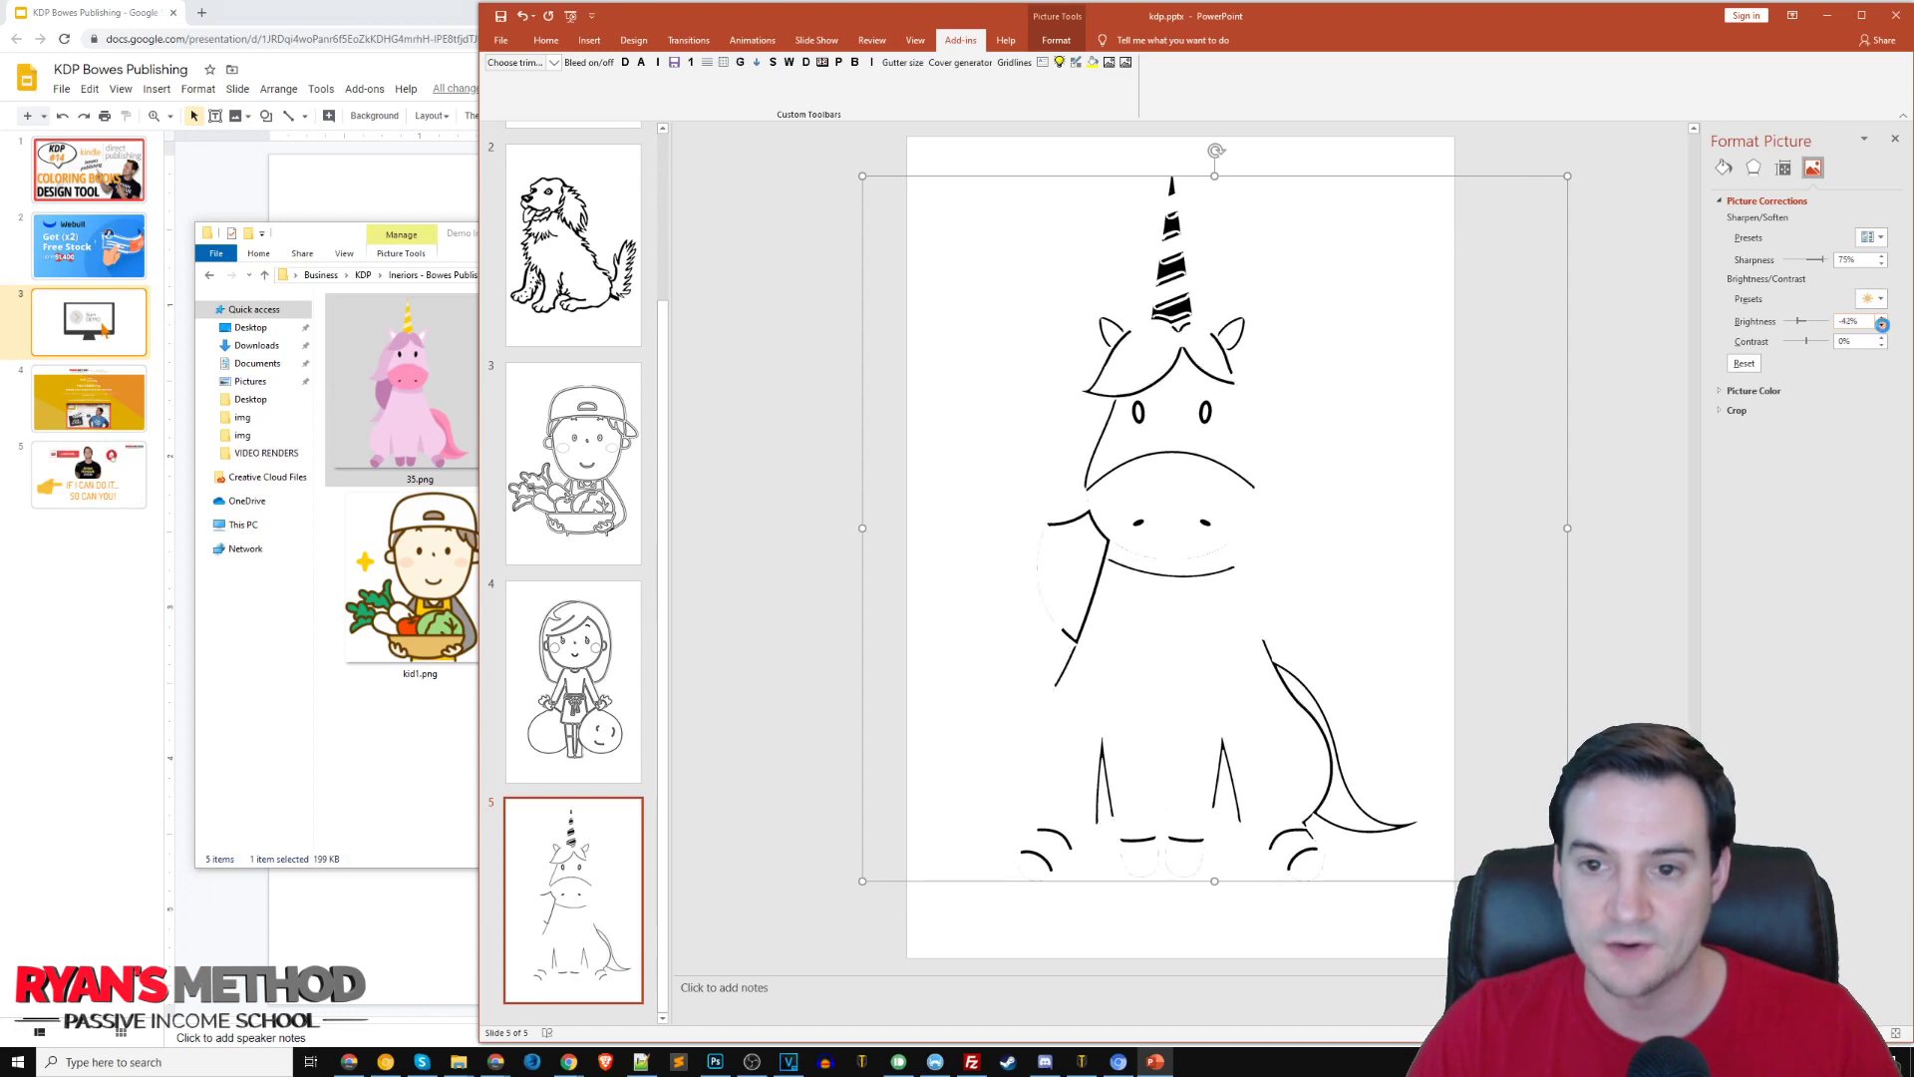
{"action": "left_click", "coordinate": [1883, 328]}
{"action": "left_click", "coordinate": [1881, 326]}
{"action": "left_click", "coordinate": [1882, 326]}
{"action": "left_click", "coordinate": [1882, 326]}
{"action": "left_click", "coordinate": [1881, 326]}
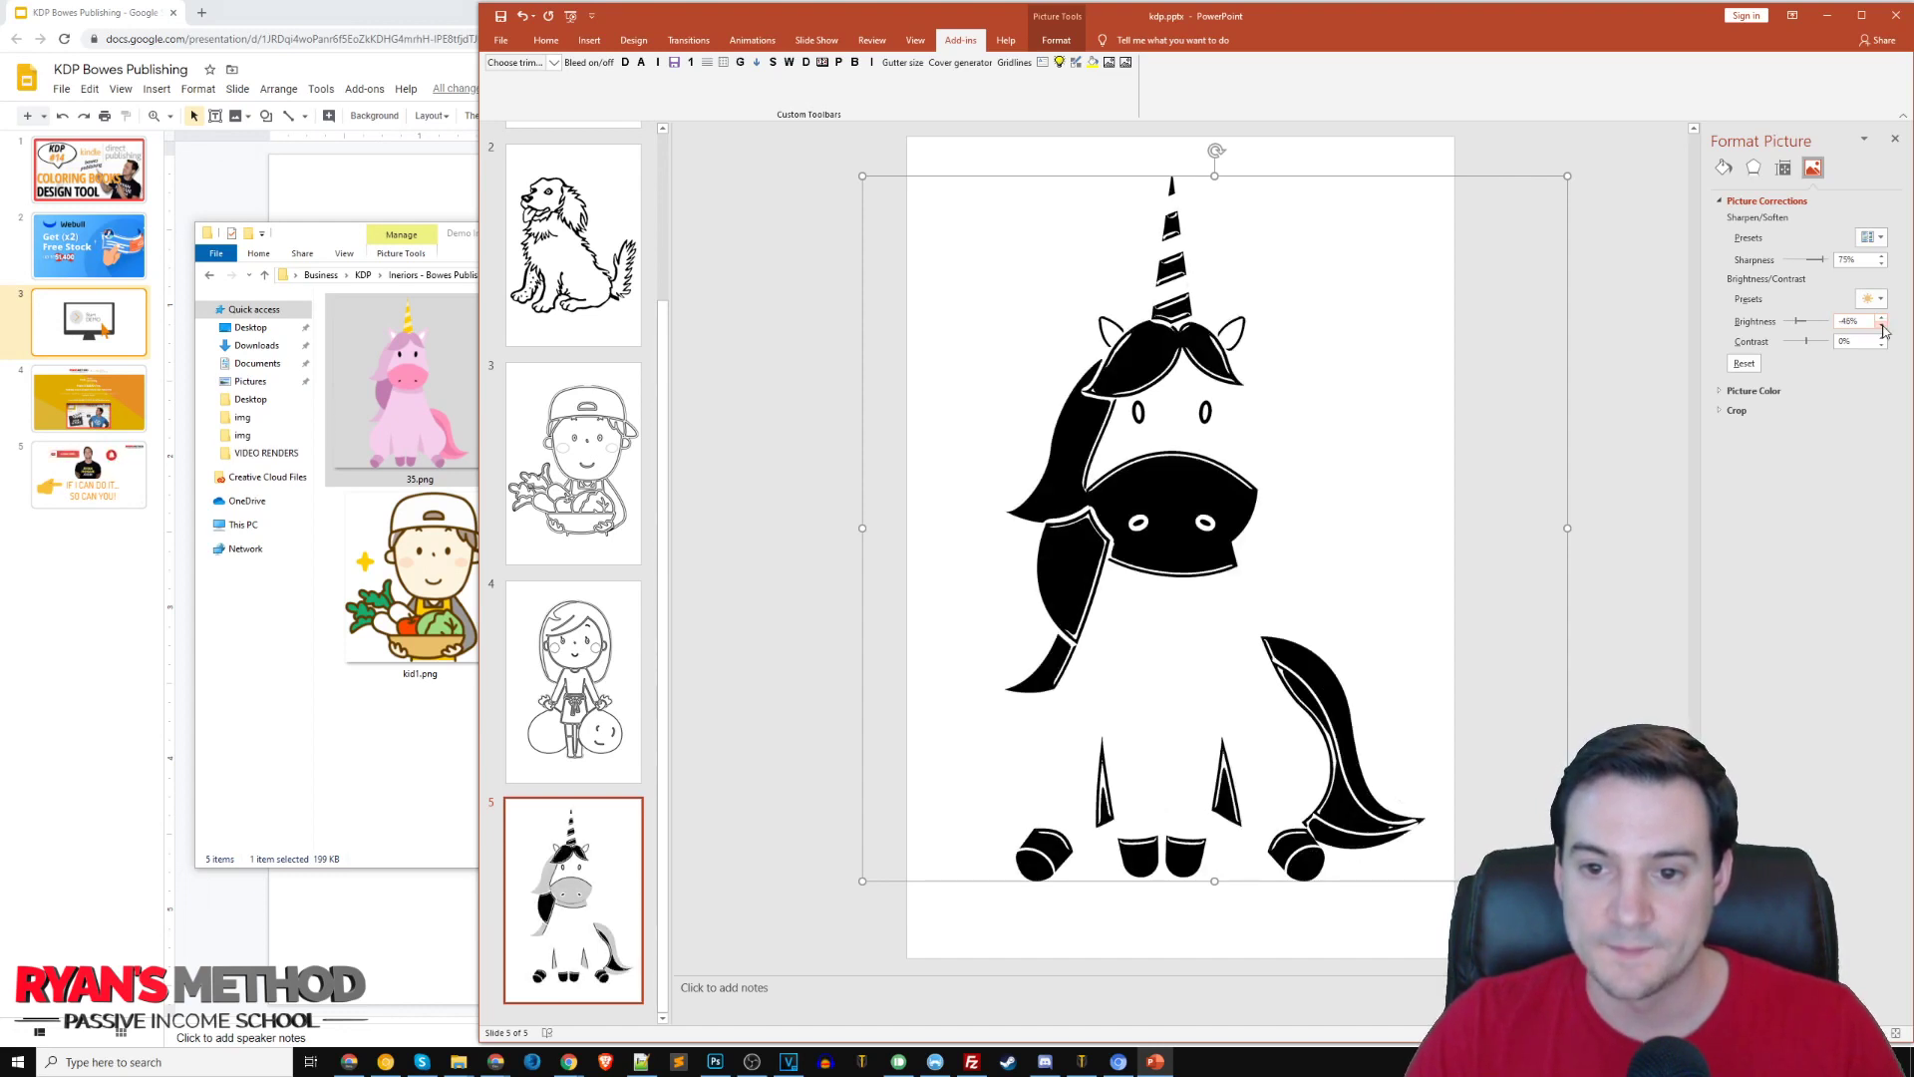
{"action": "left_click", "coordinate": [1881, 326]}
{"action": "left_click", "coordinate": [1881, 326]}
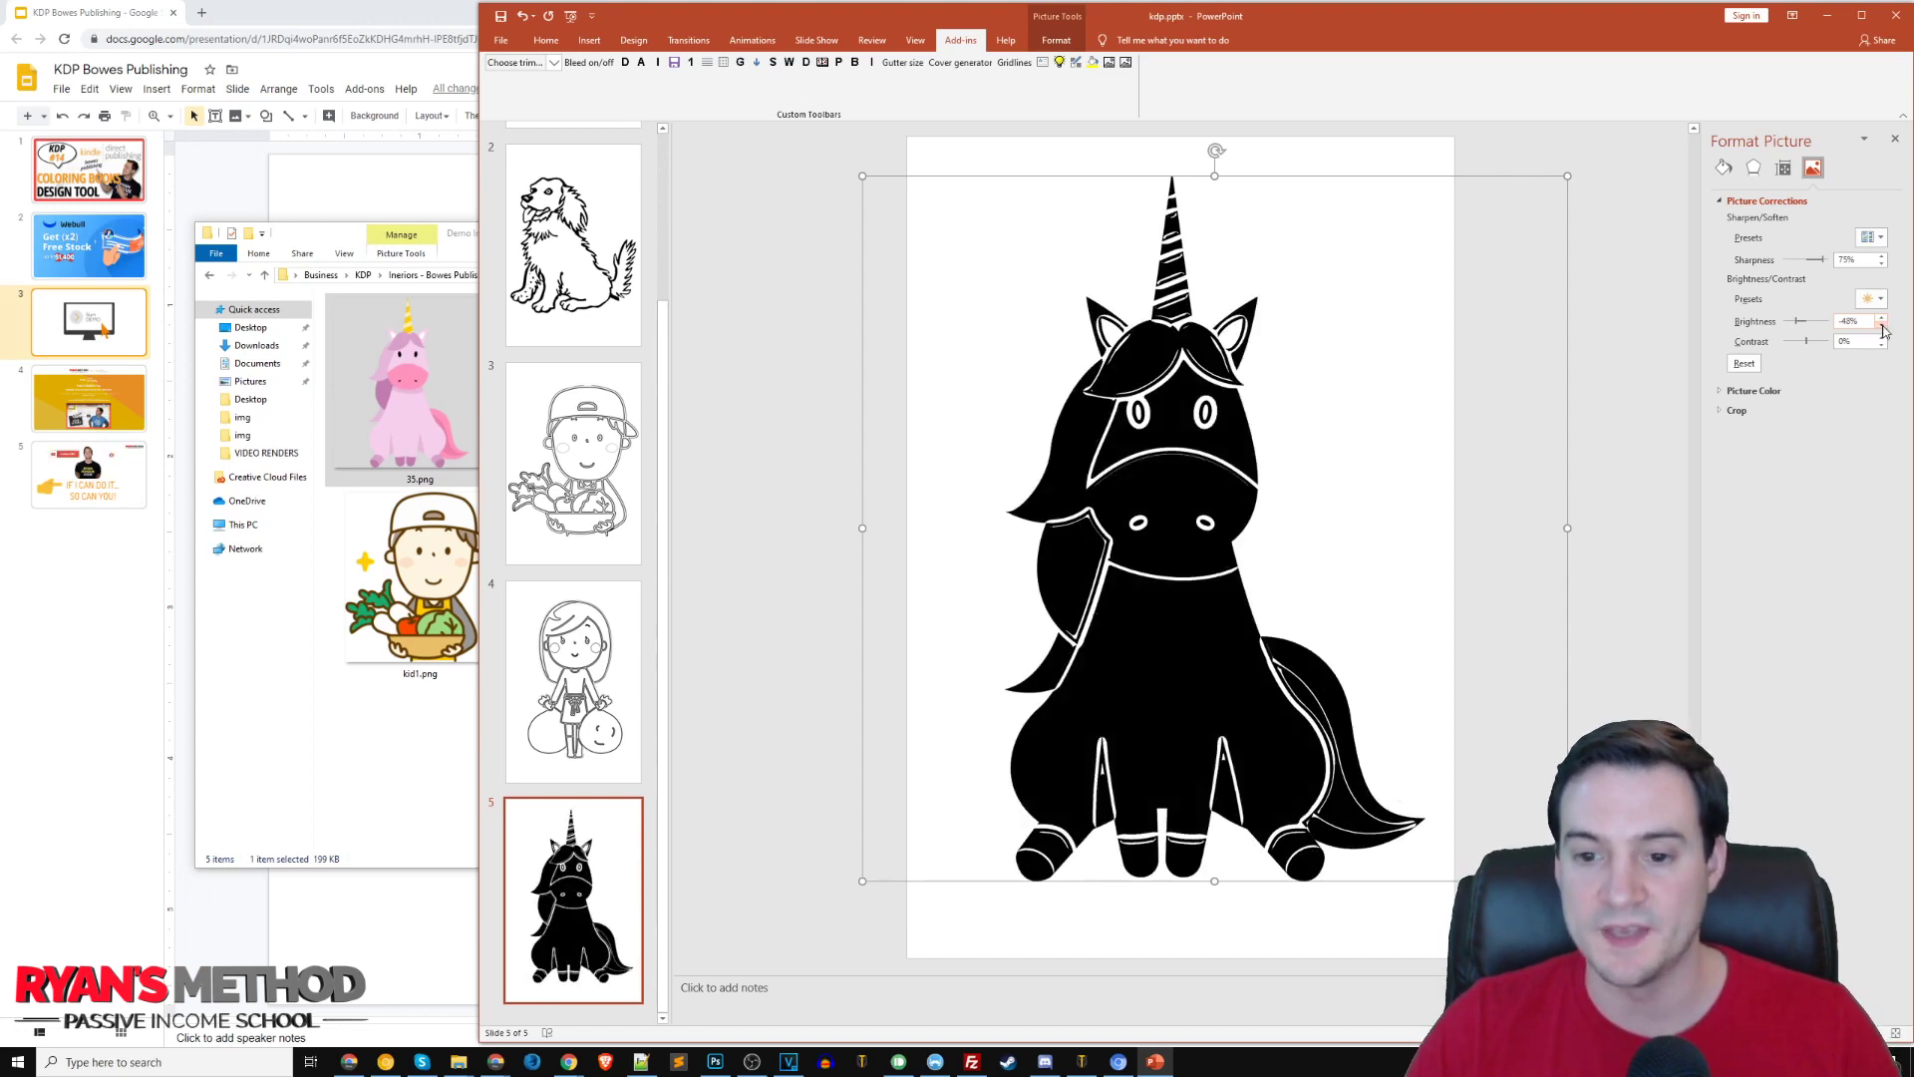
{"action": "left_click", "coordinate": [1882, 326]}
{"action": "left_click", "coordinate": [1881, 326]}
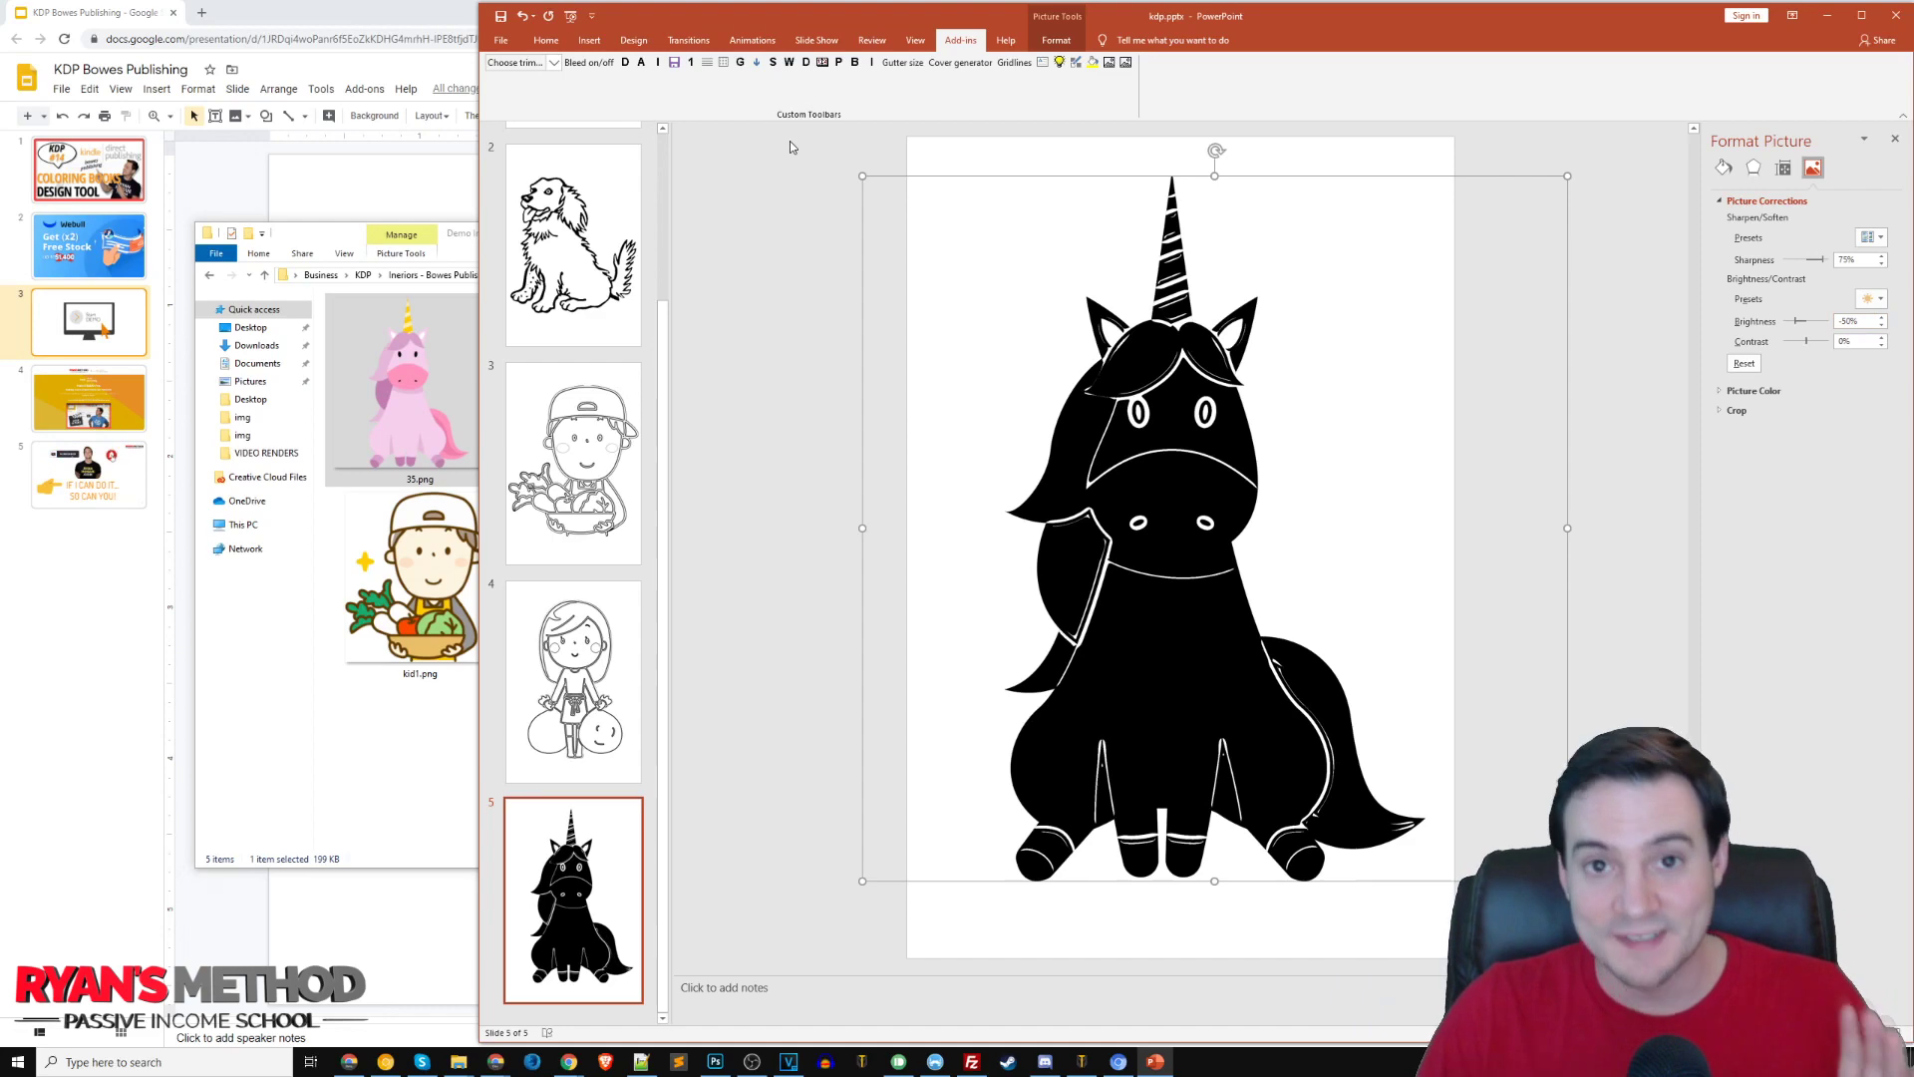
{"action": "left_click", "coordinate": [570, 703]}
- Inspect the dog coloring page on slide 2
{"action": "scroll", "coordinate": [569, 709], "scroll_direction": "up", "scroll_amount": 2}
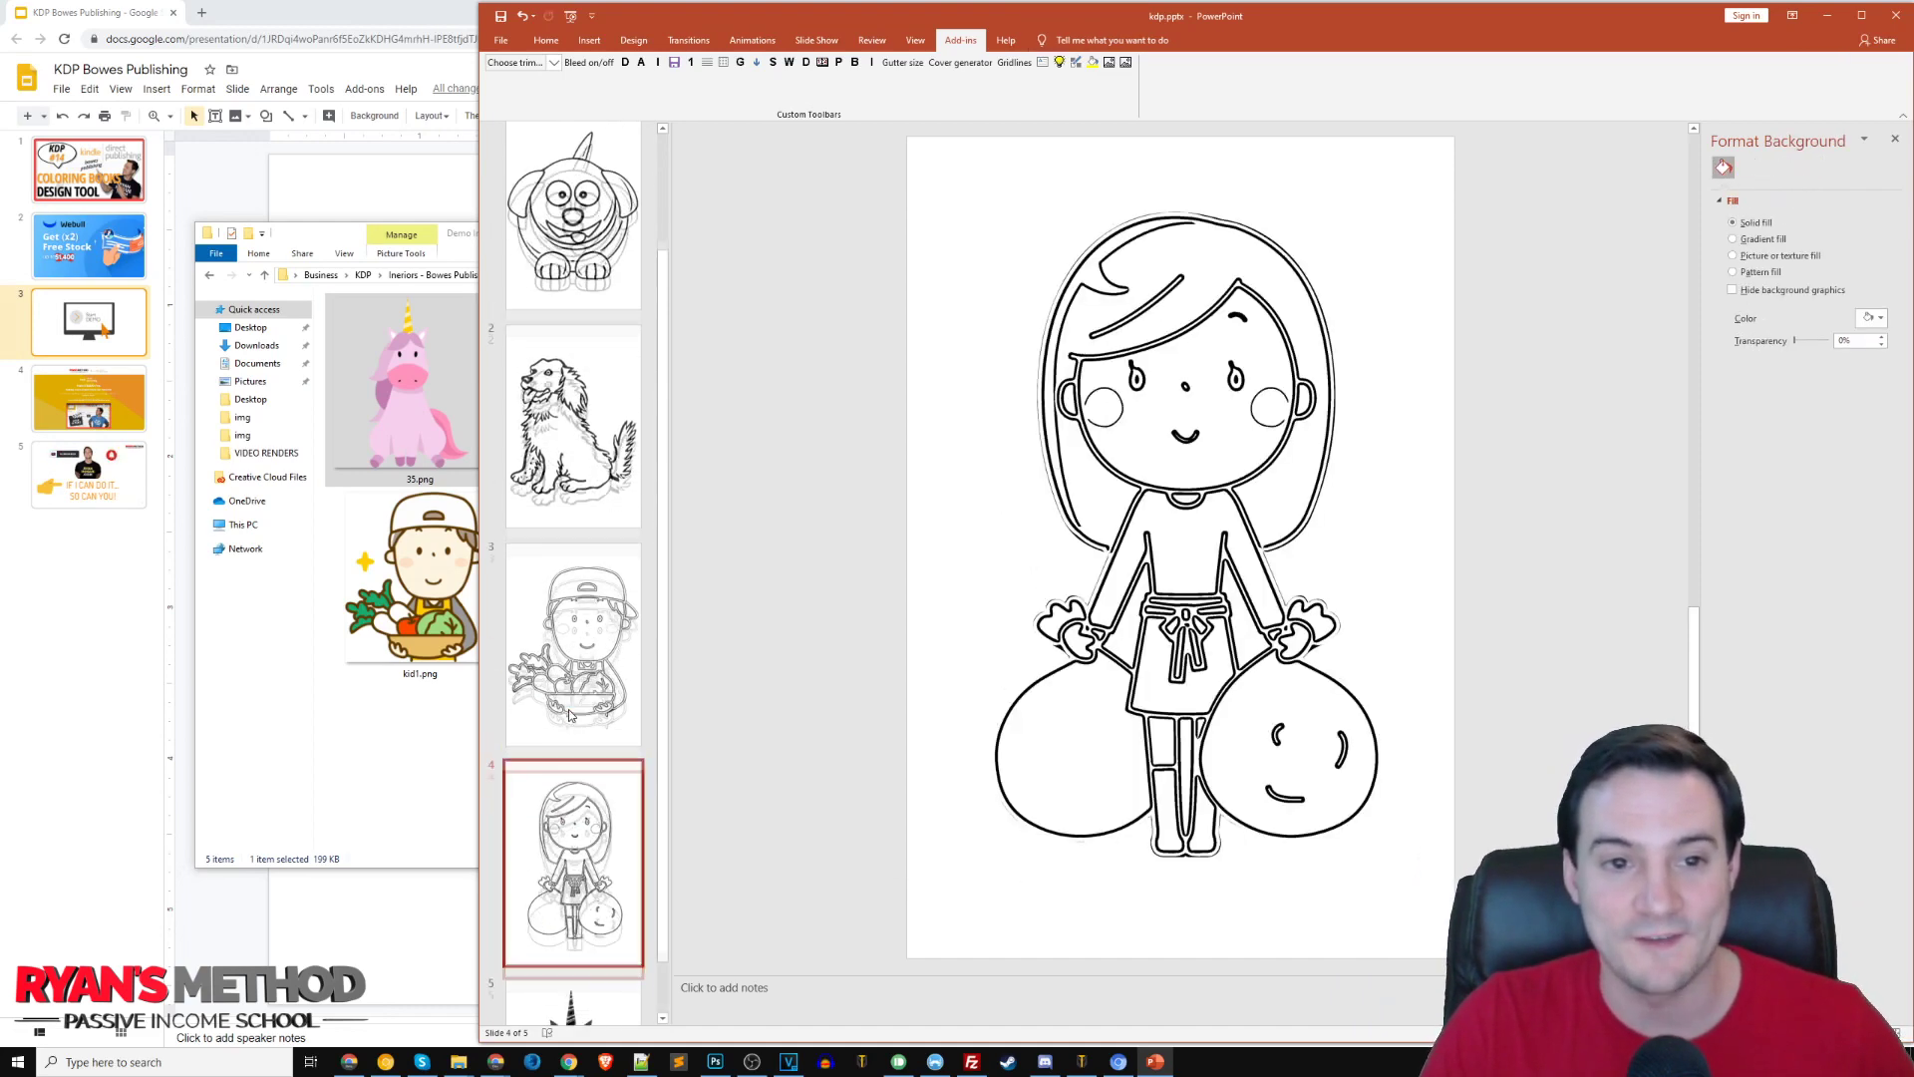
{"action": "scroll", "coordinate": [570, 710], "scroll_direction": "down", "scroll_amount": 1}
{"action": "left_click", "coordinate": [574, 334]}
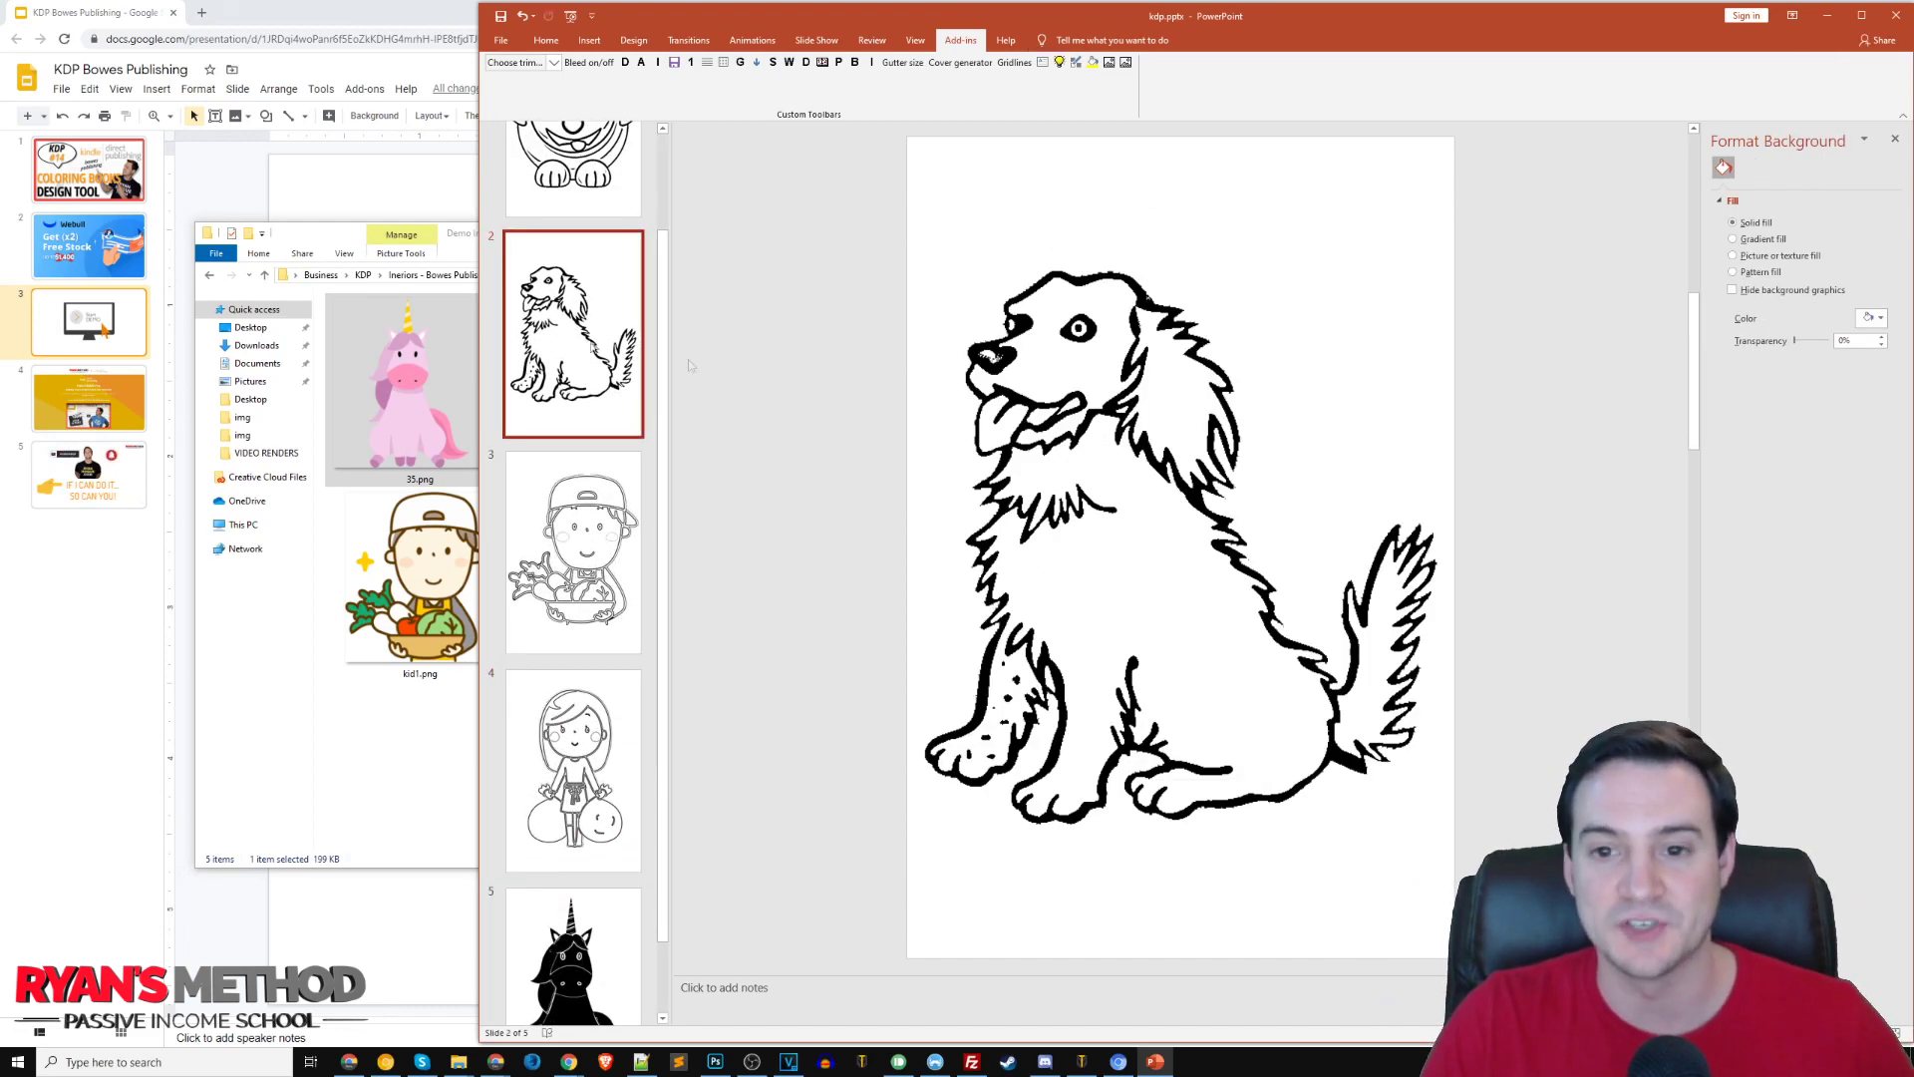
{"action": "scroll", "coordinate": [1480, 583], "scroll_direction": "up", "scroll_amount": 4}
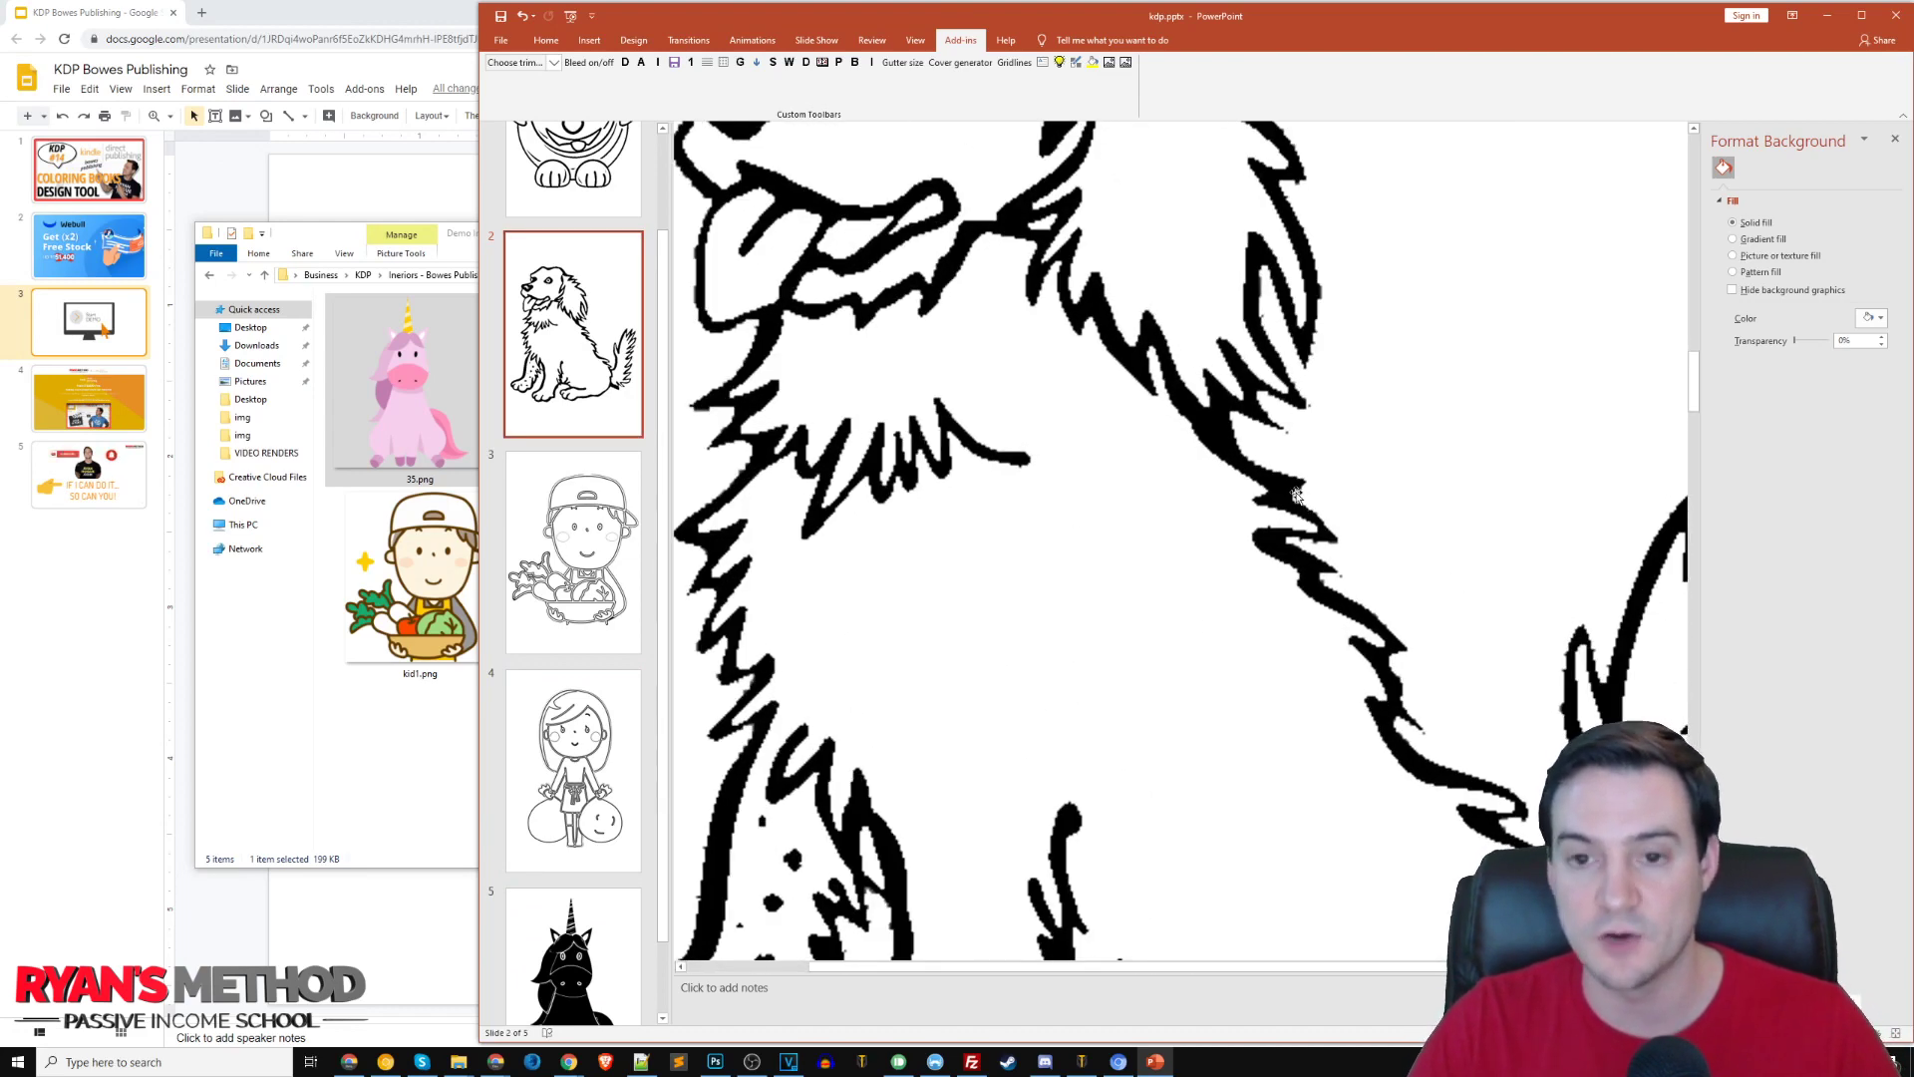
{"action": "left_click", "coordinate": [1097, 504]}
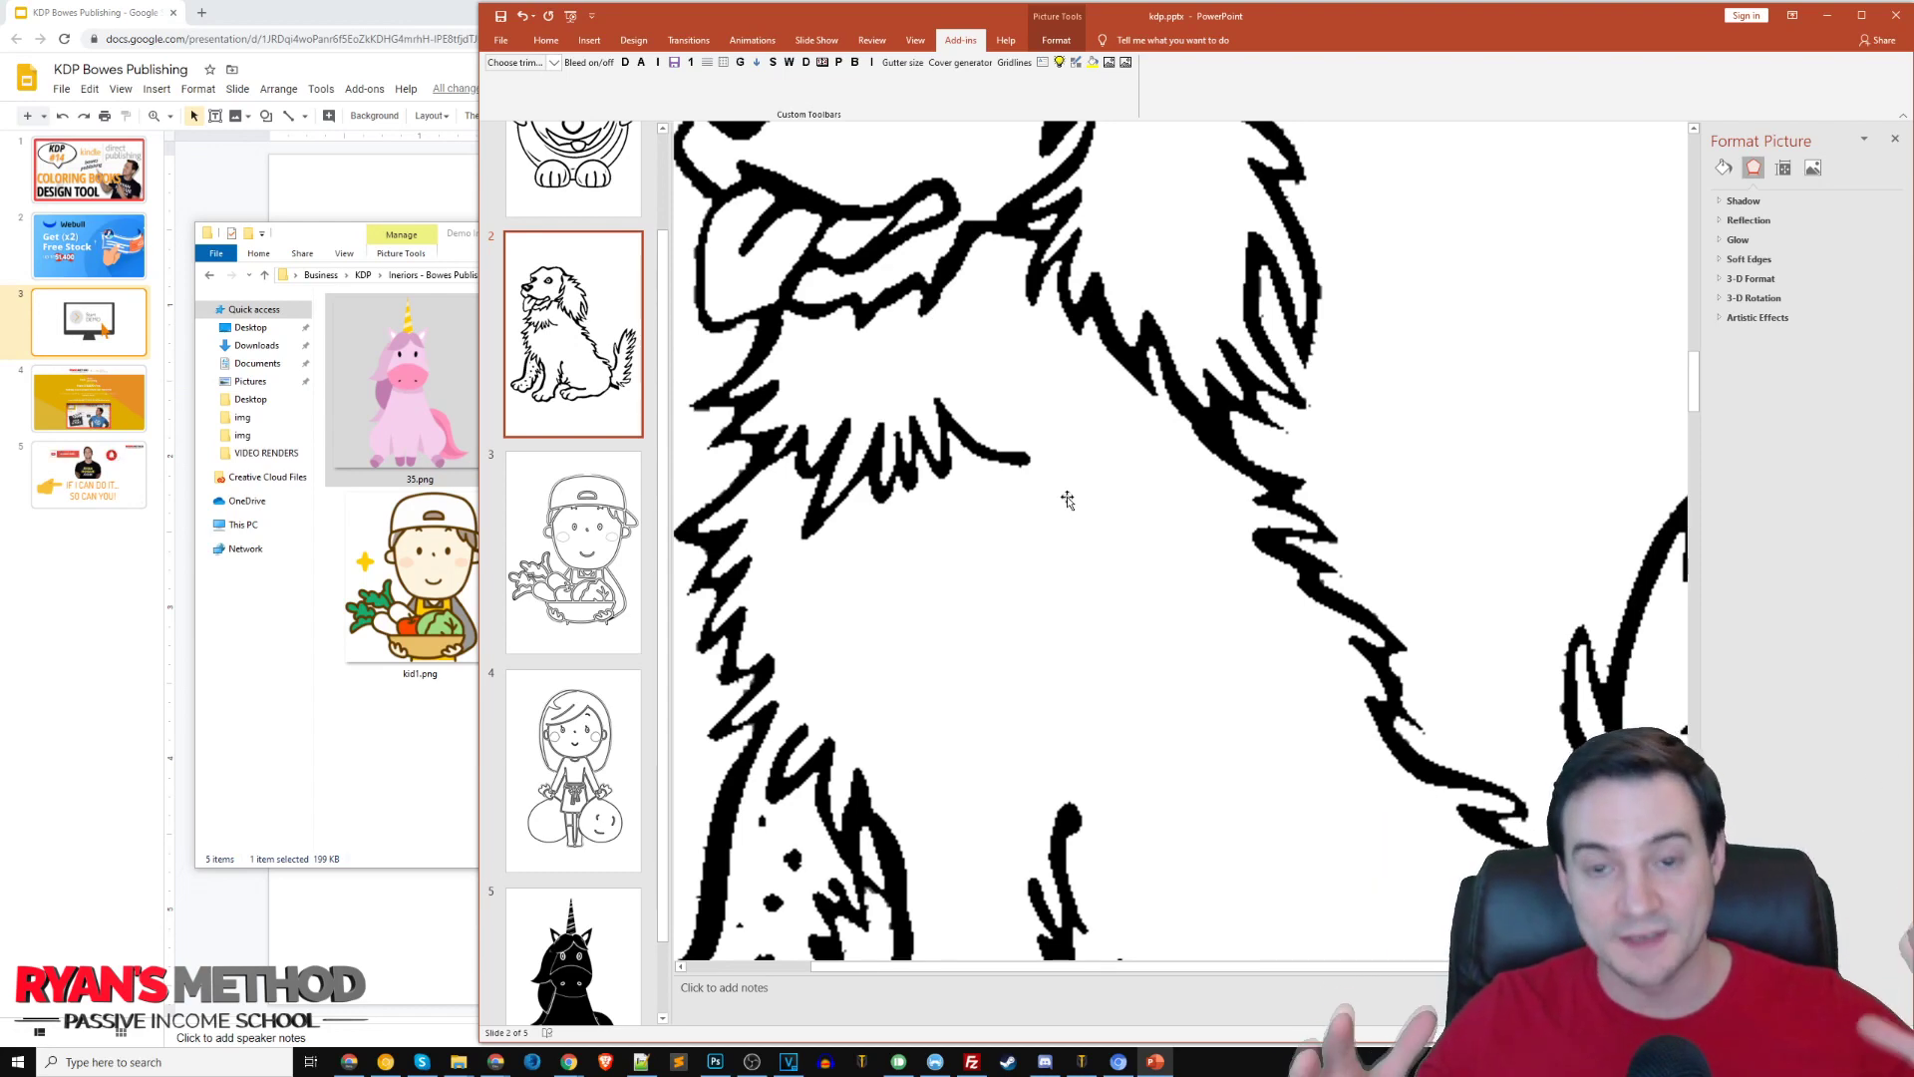
{"action": "scroll", "coordinate": [1041, 431], "scroll_direction": "up", "scroll_amount": 5}
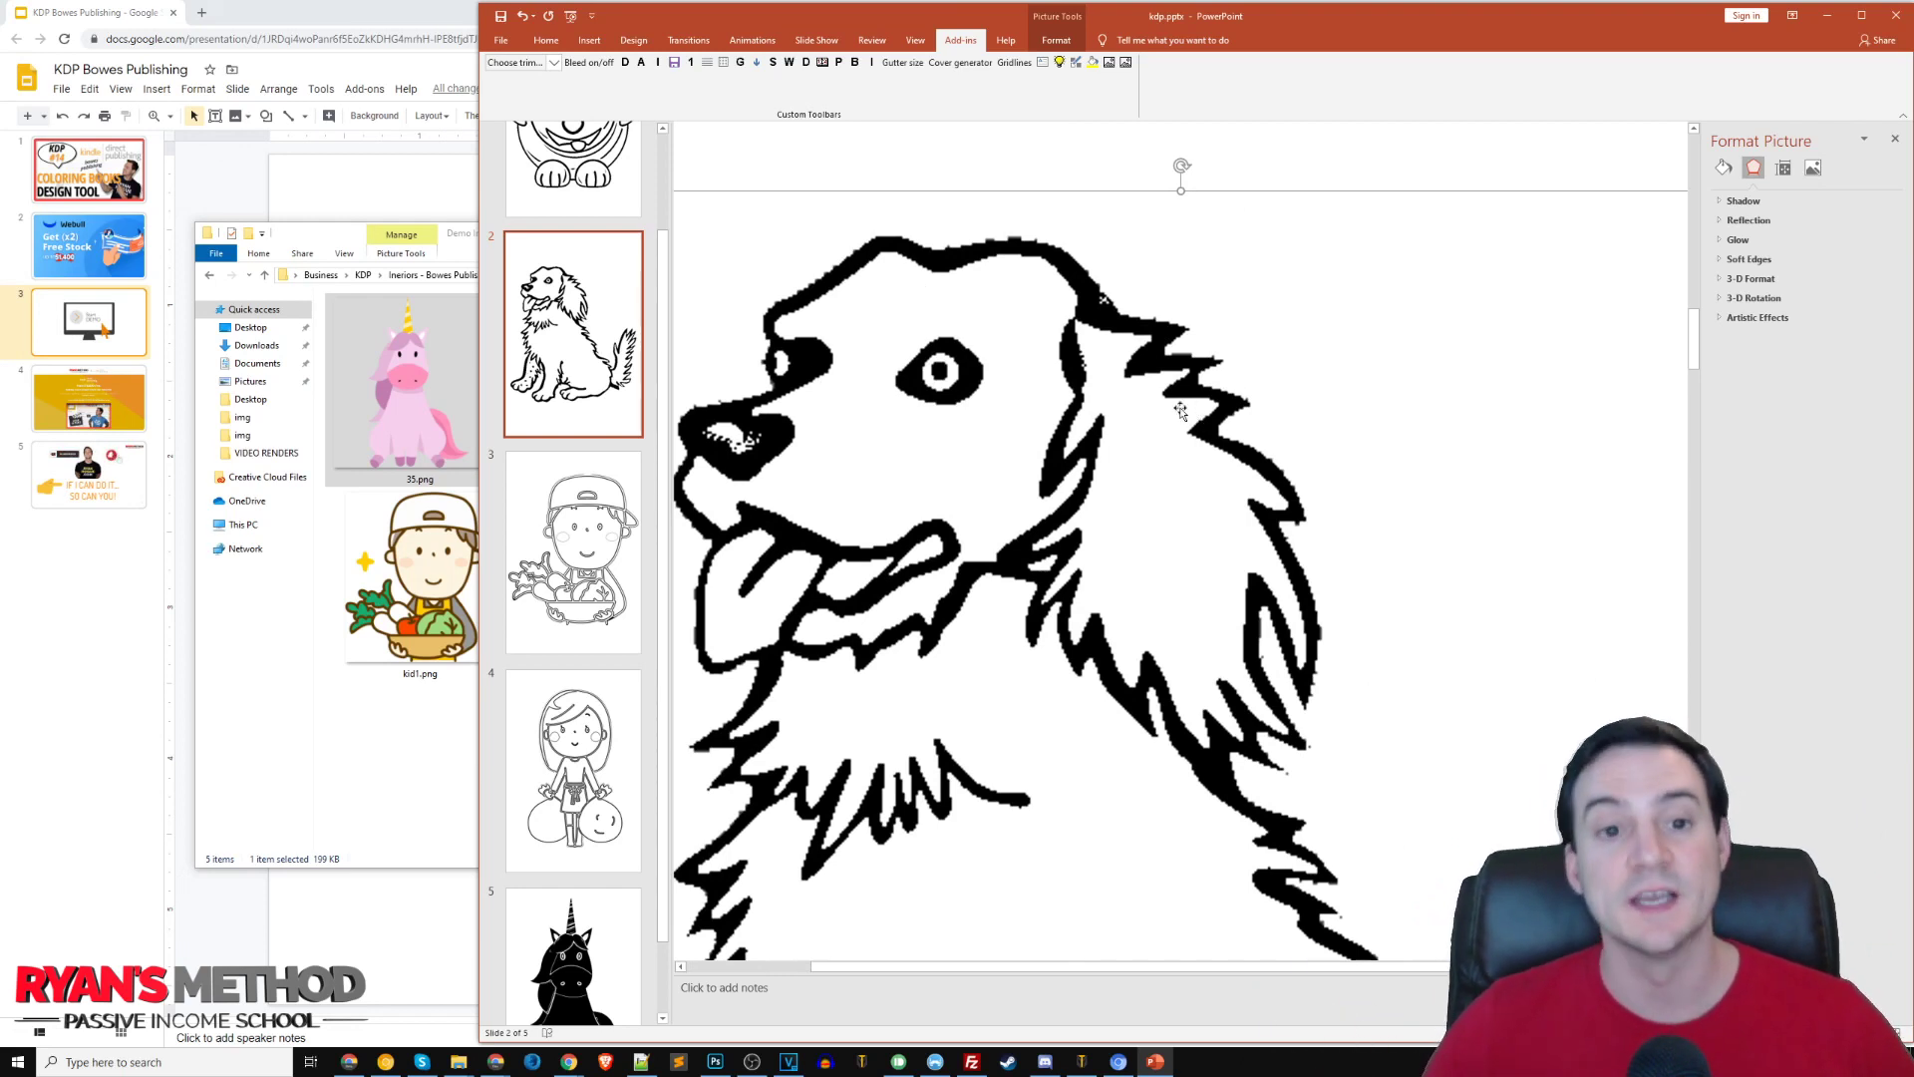
{"action": "scroll", "coordinate": [820, 354], "scroll_direction": "up", "scroll_amount": 1}
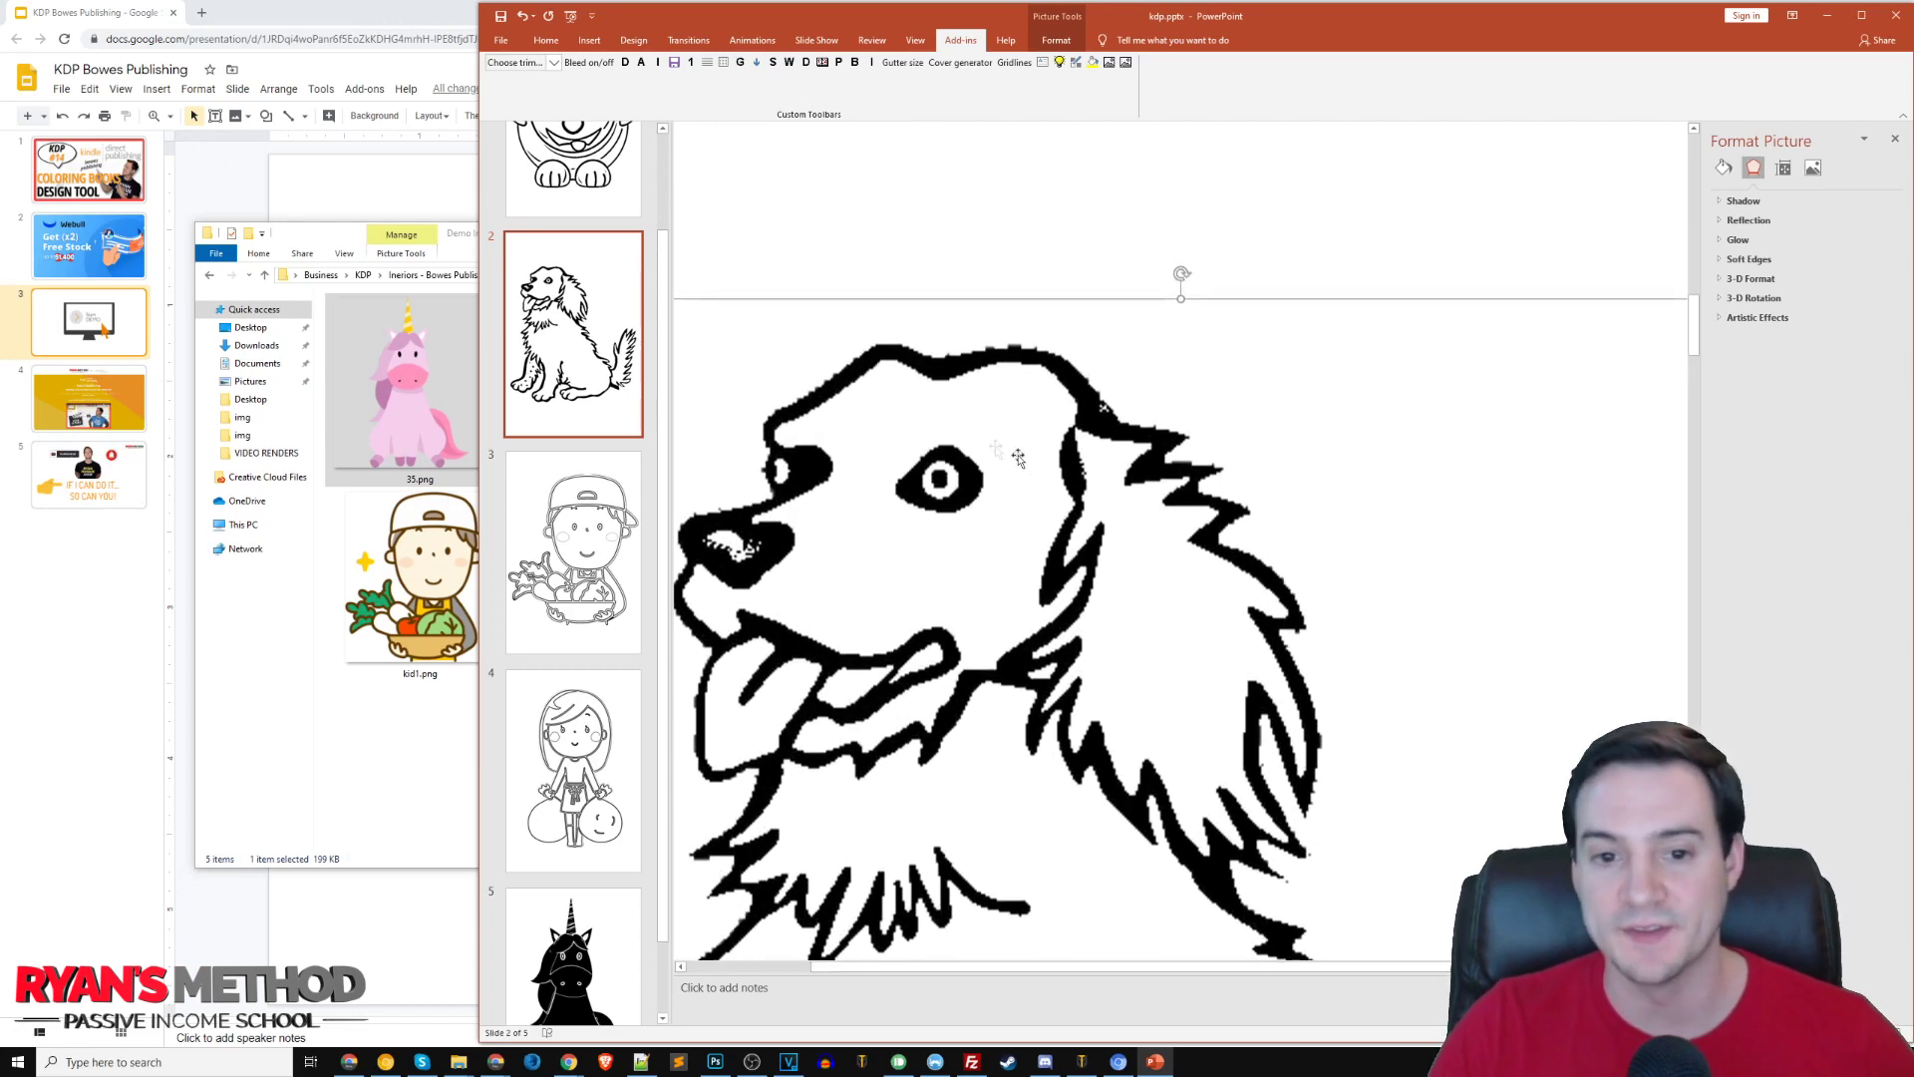
{"action": "scroll", "coordinate": [681, 165], "scroll_direction": "up", "scroll_amount": 2}
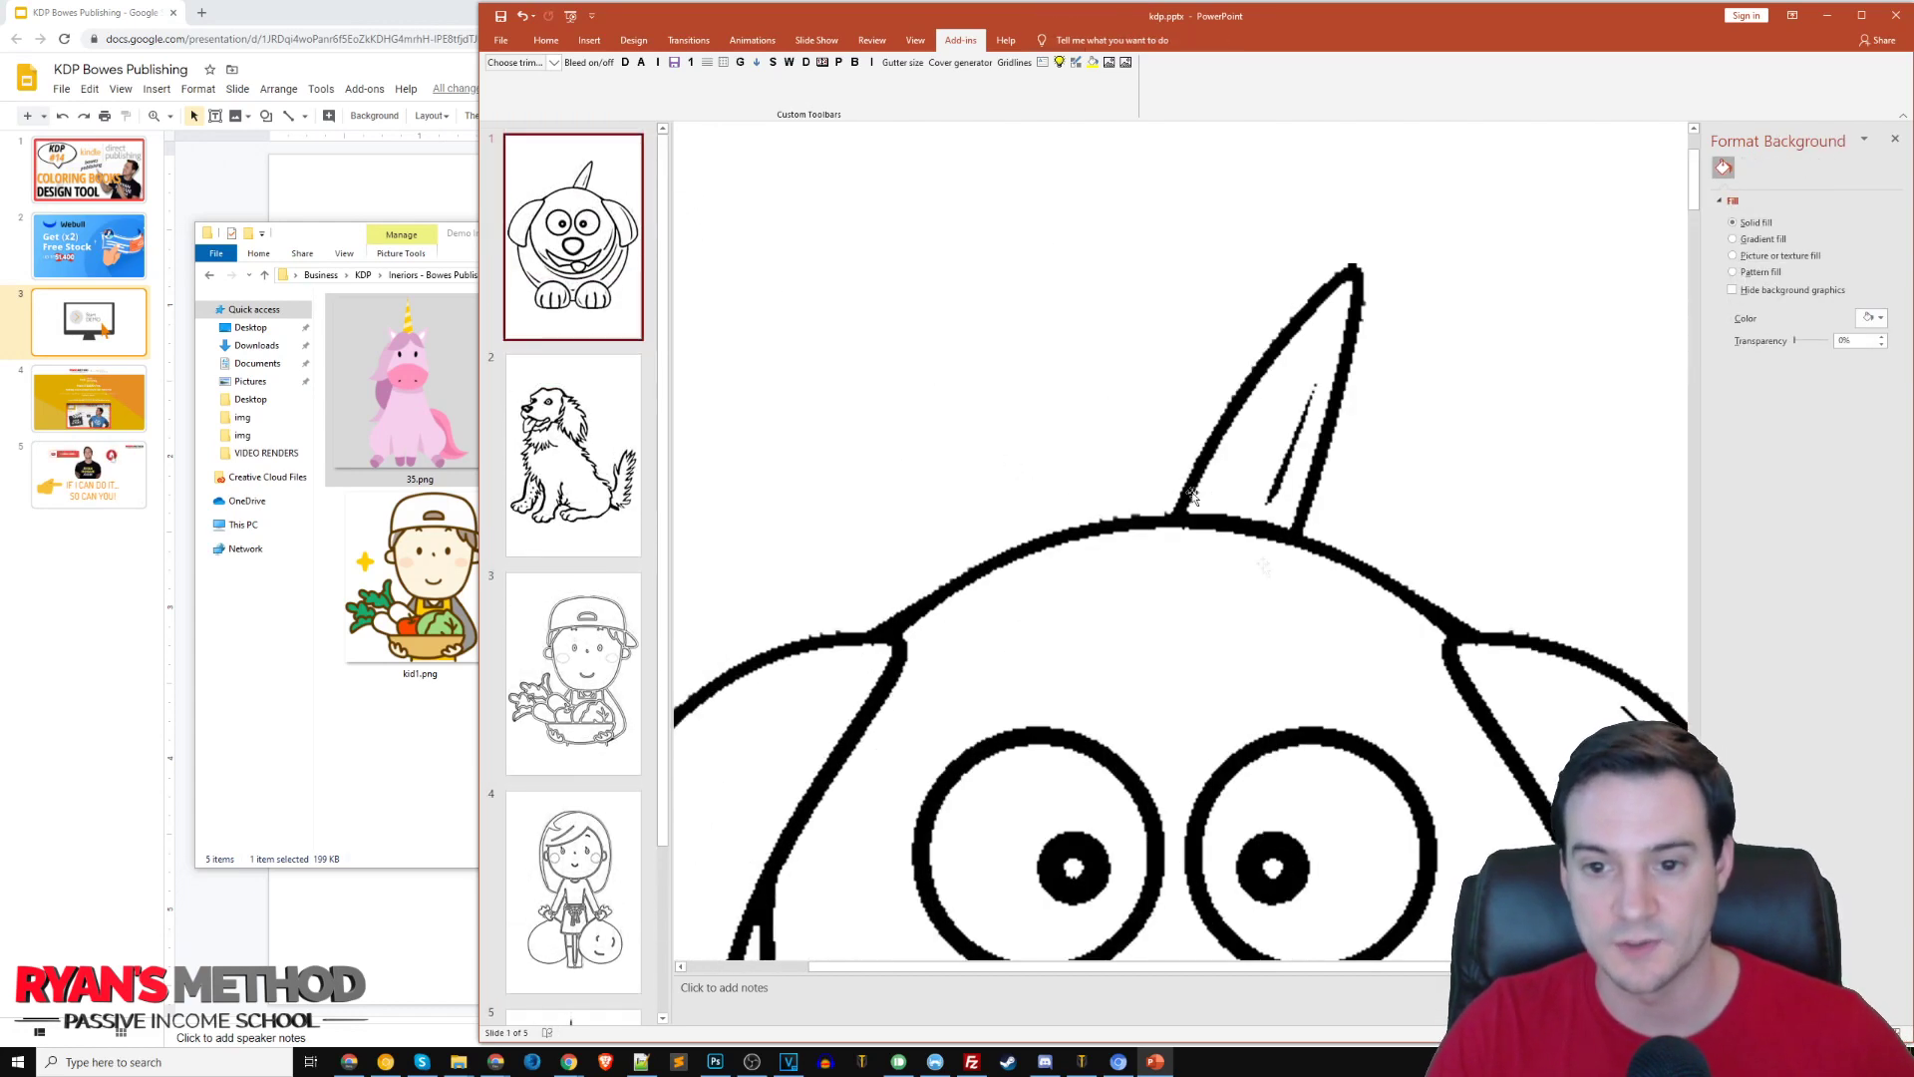
{"action": "scroll", "coordinate": [1237, 480], "scroll_direction": "down", "scroll_amount": 1}
{"action": "scroll", "coordinate": [1237, 480], "scroll_direction": "down", "scroll_amount": 2}
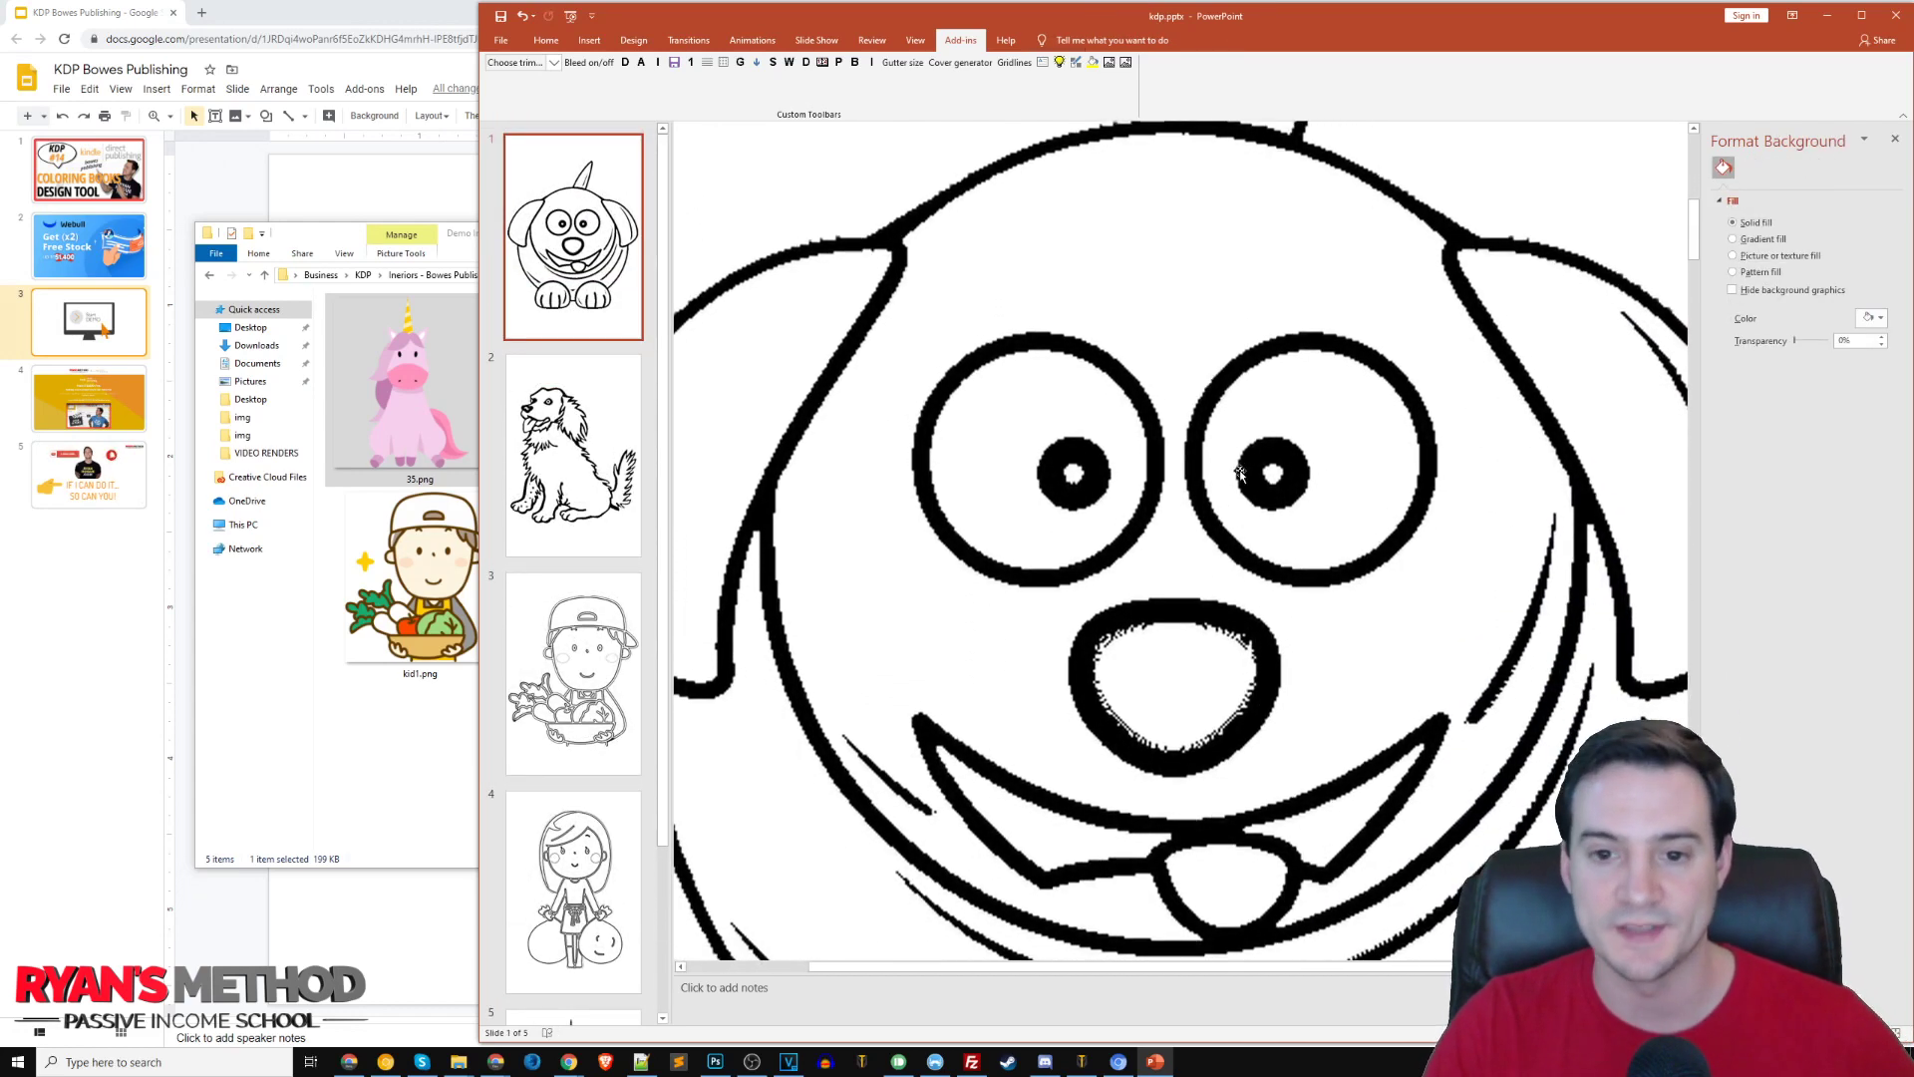
{"action": "scroll", "coordinate": [1246, 489], "scroll_direction": "down", "scroll_amount": 1}
{"action": "scroll", "coordinate": [1260, 512], "scroll_direction": "up", "scroll_amount": 5}
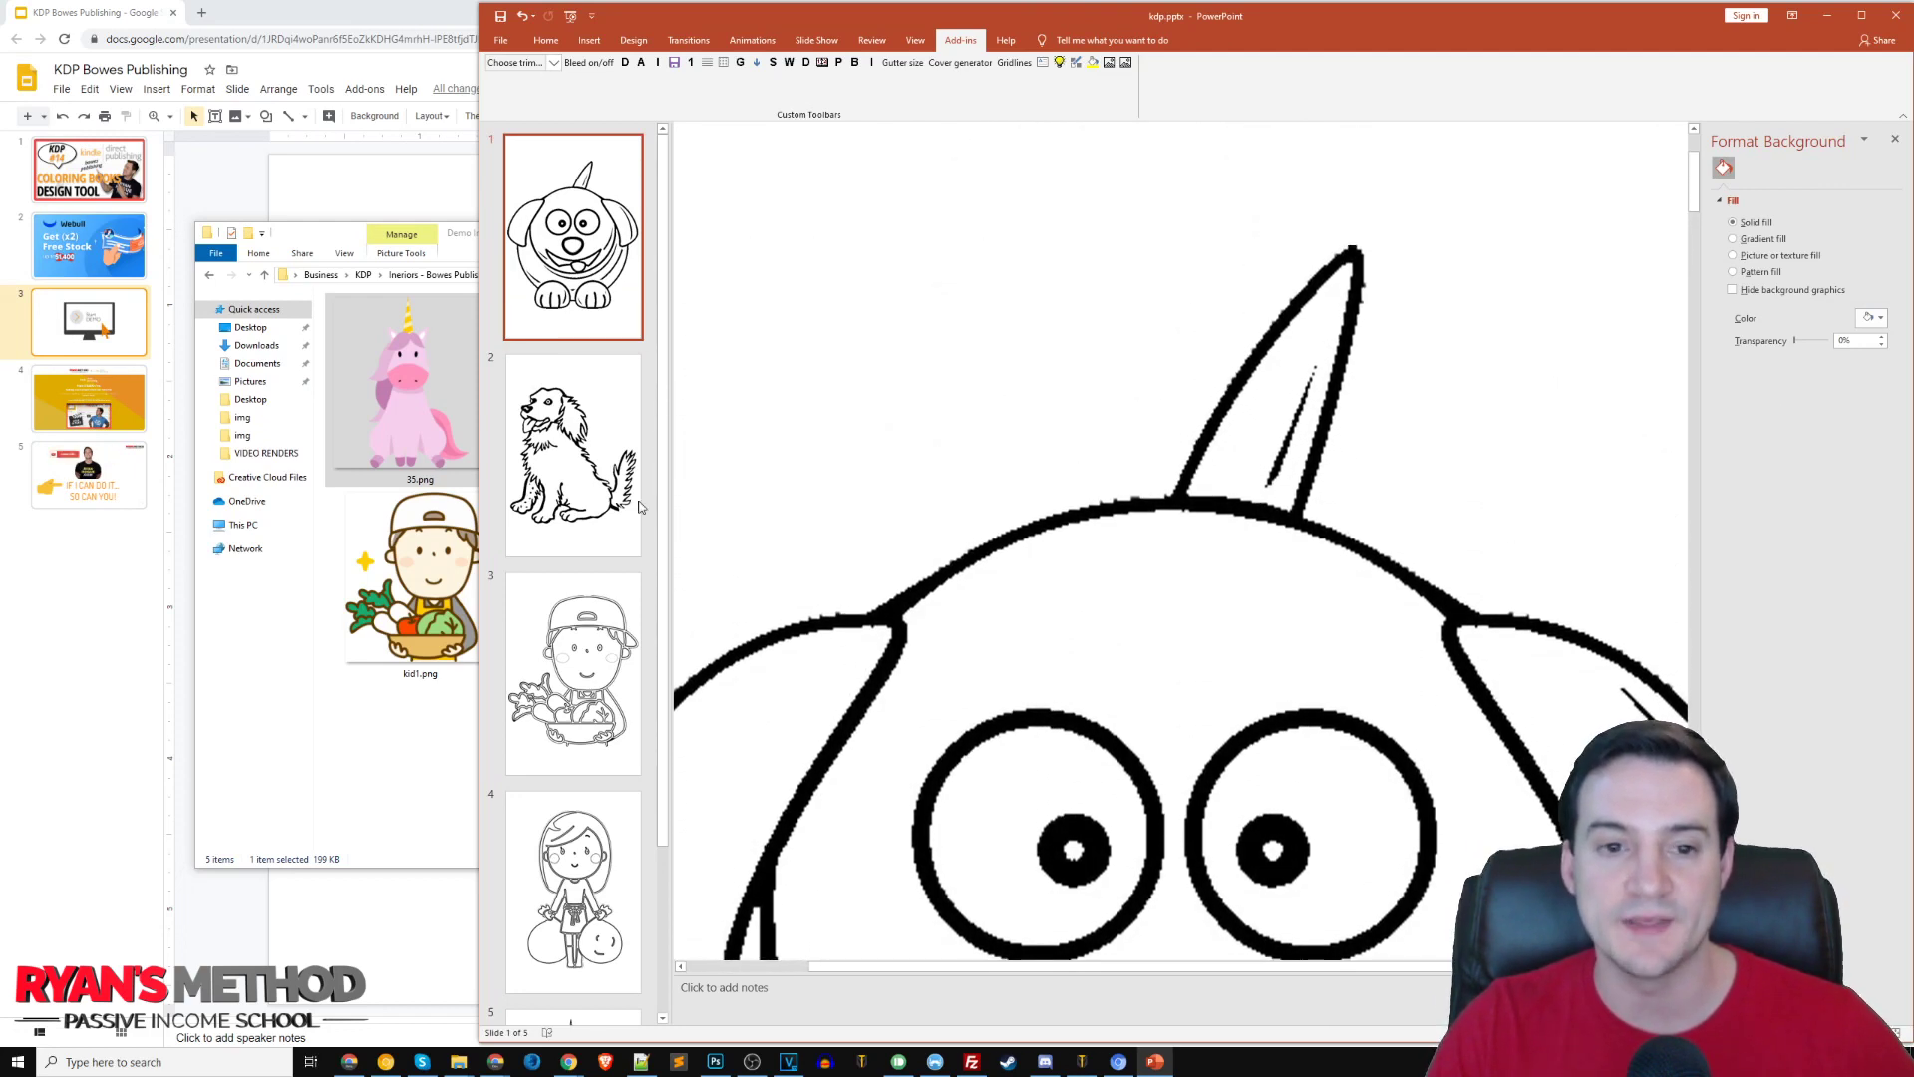
- Inspect the kid and girl pages on slides 3 and 4, then bring back the Demo Images folder
{"action": "left_click", "coordinate": [576, 673]}
{"action": "scroll", "coordinate": [1430, 646], "scroll_direction": "down", "scroll_amount": 3}
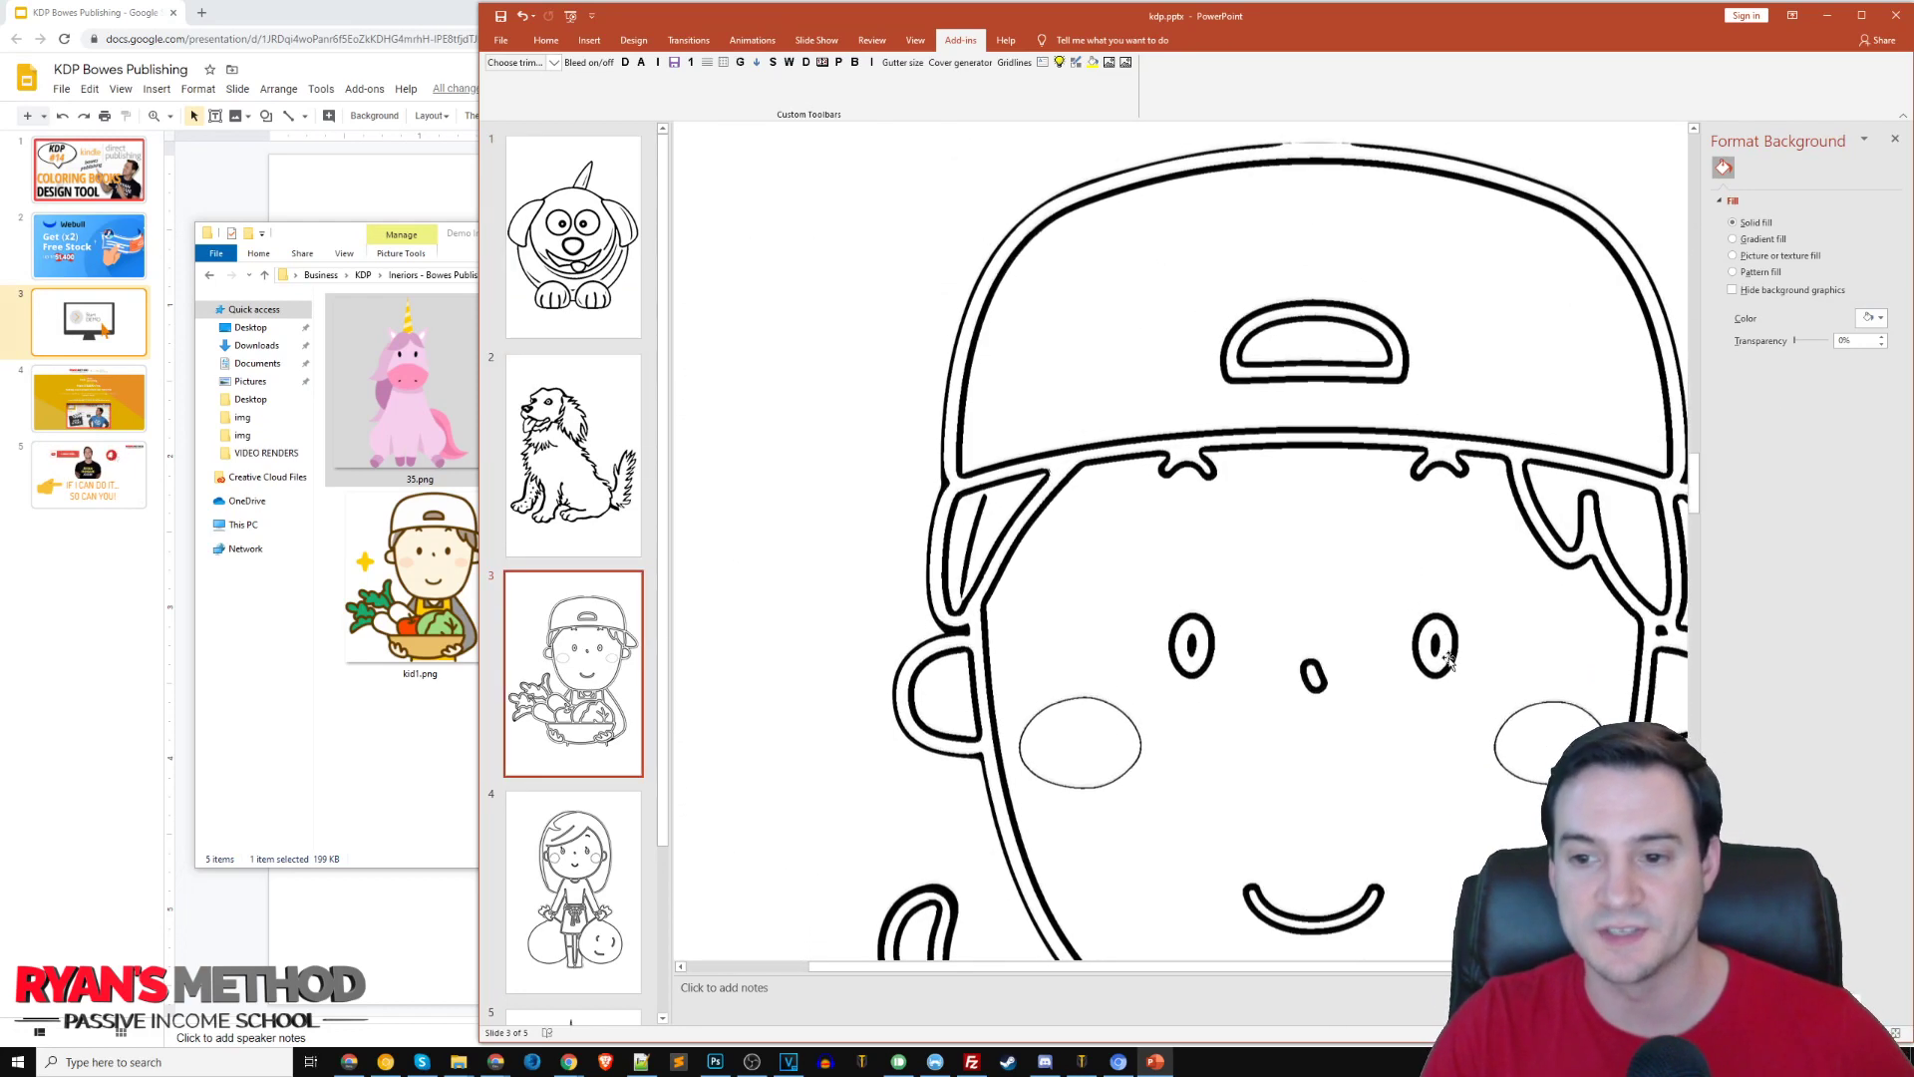
{"action": "scroll", "coordinate": [1430, 646], "scroll_direction": "down", "scroll_amount": 5}
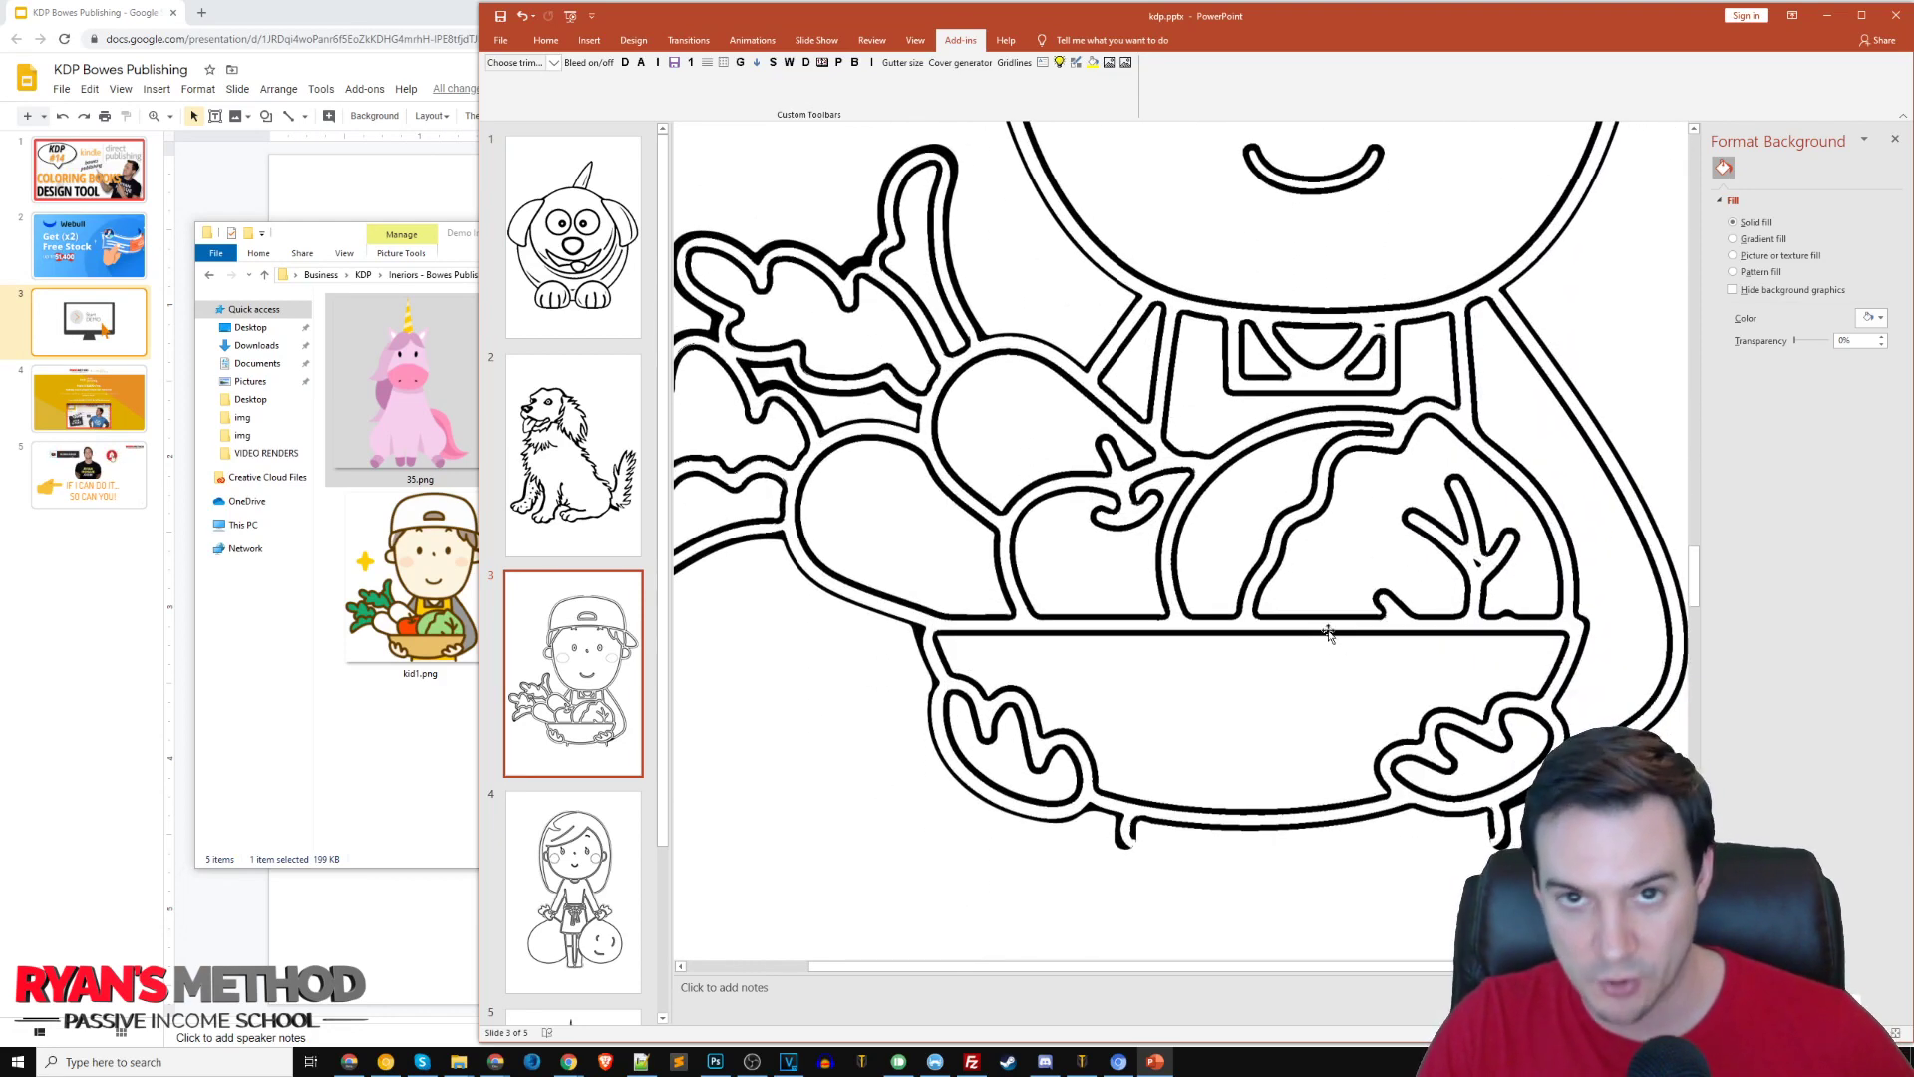
{"action": "left_click", "coordinate": [573, 874]}
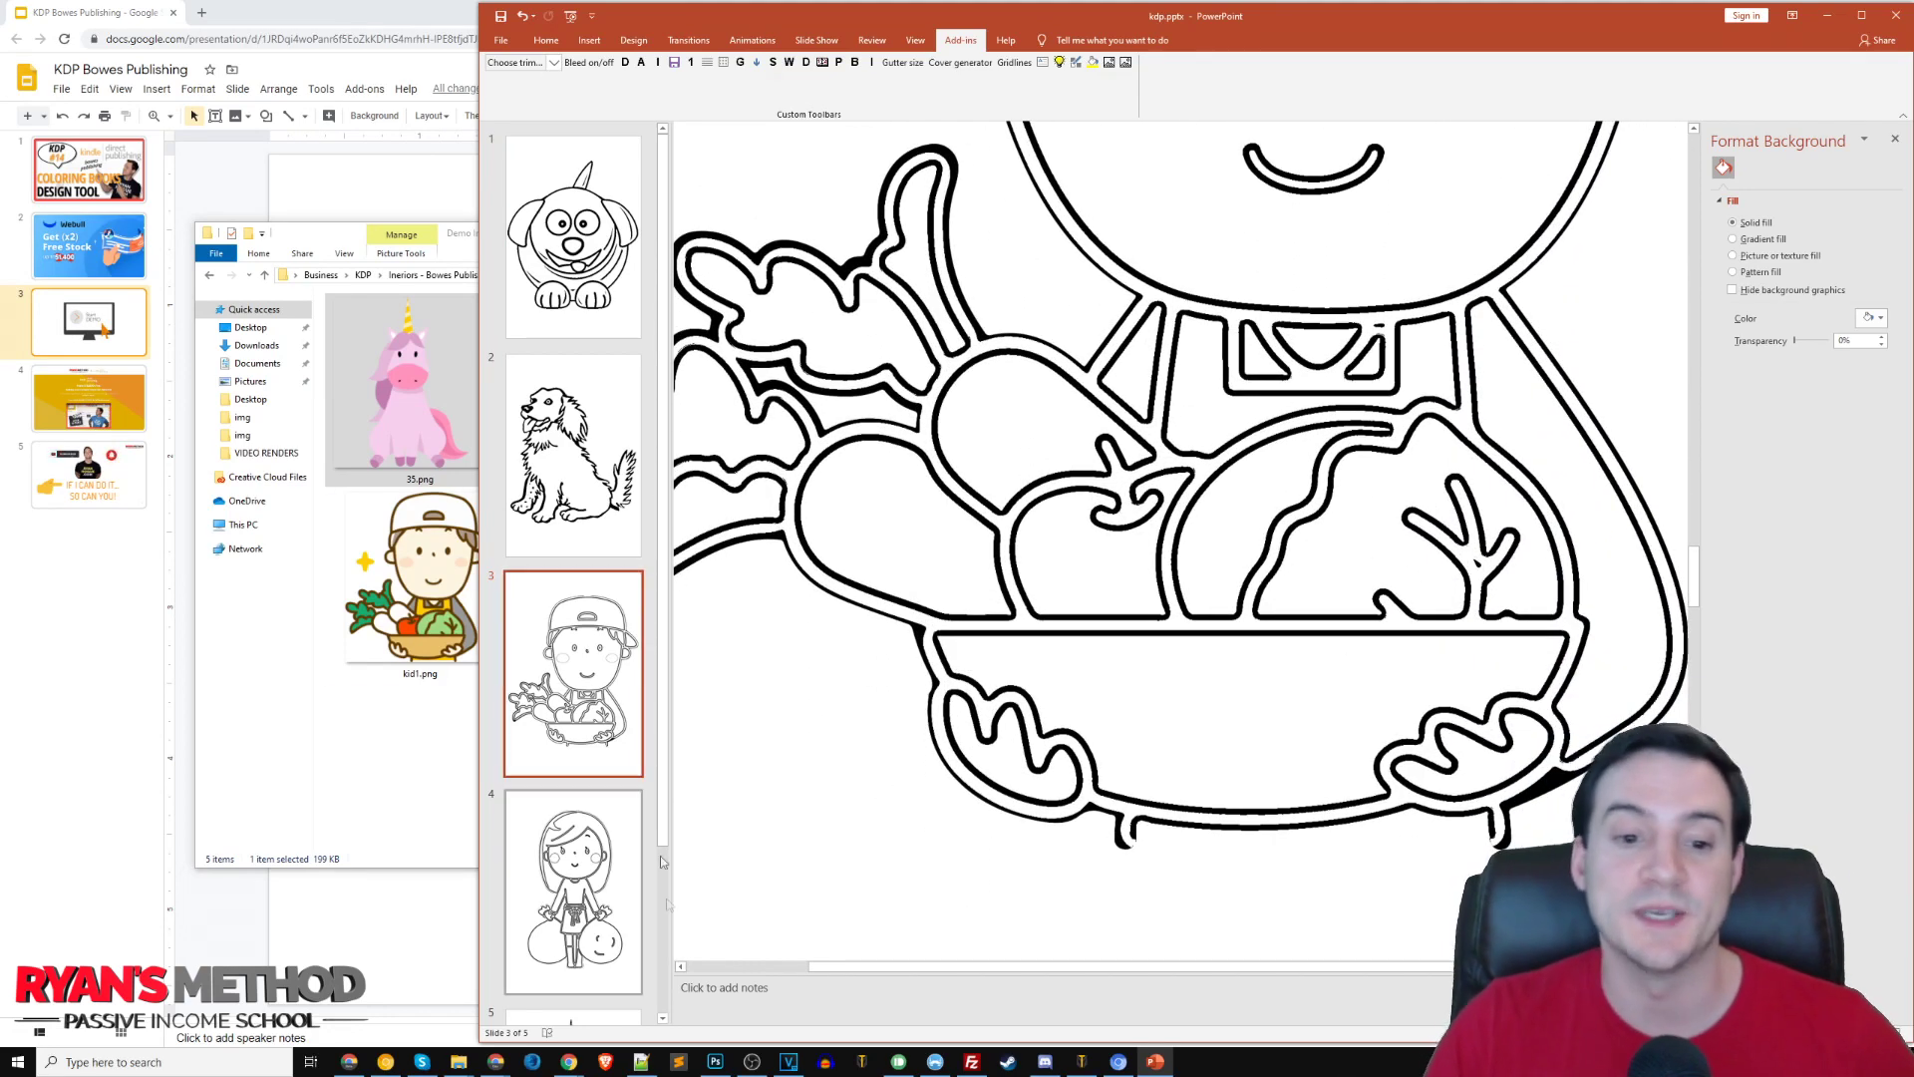
{"action": "scroll", "coordinate": [1092, 532], "scroll_direction": "up", "scroll_amount": 5}
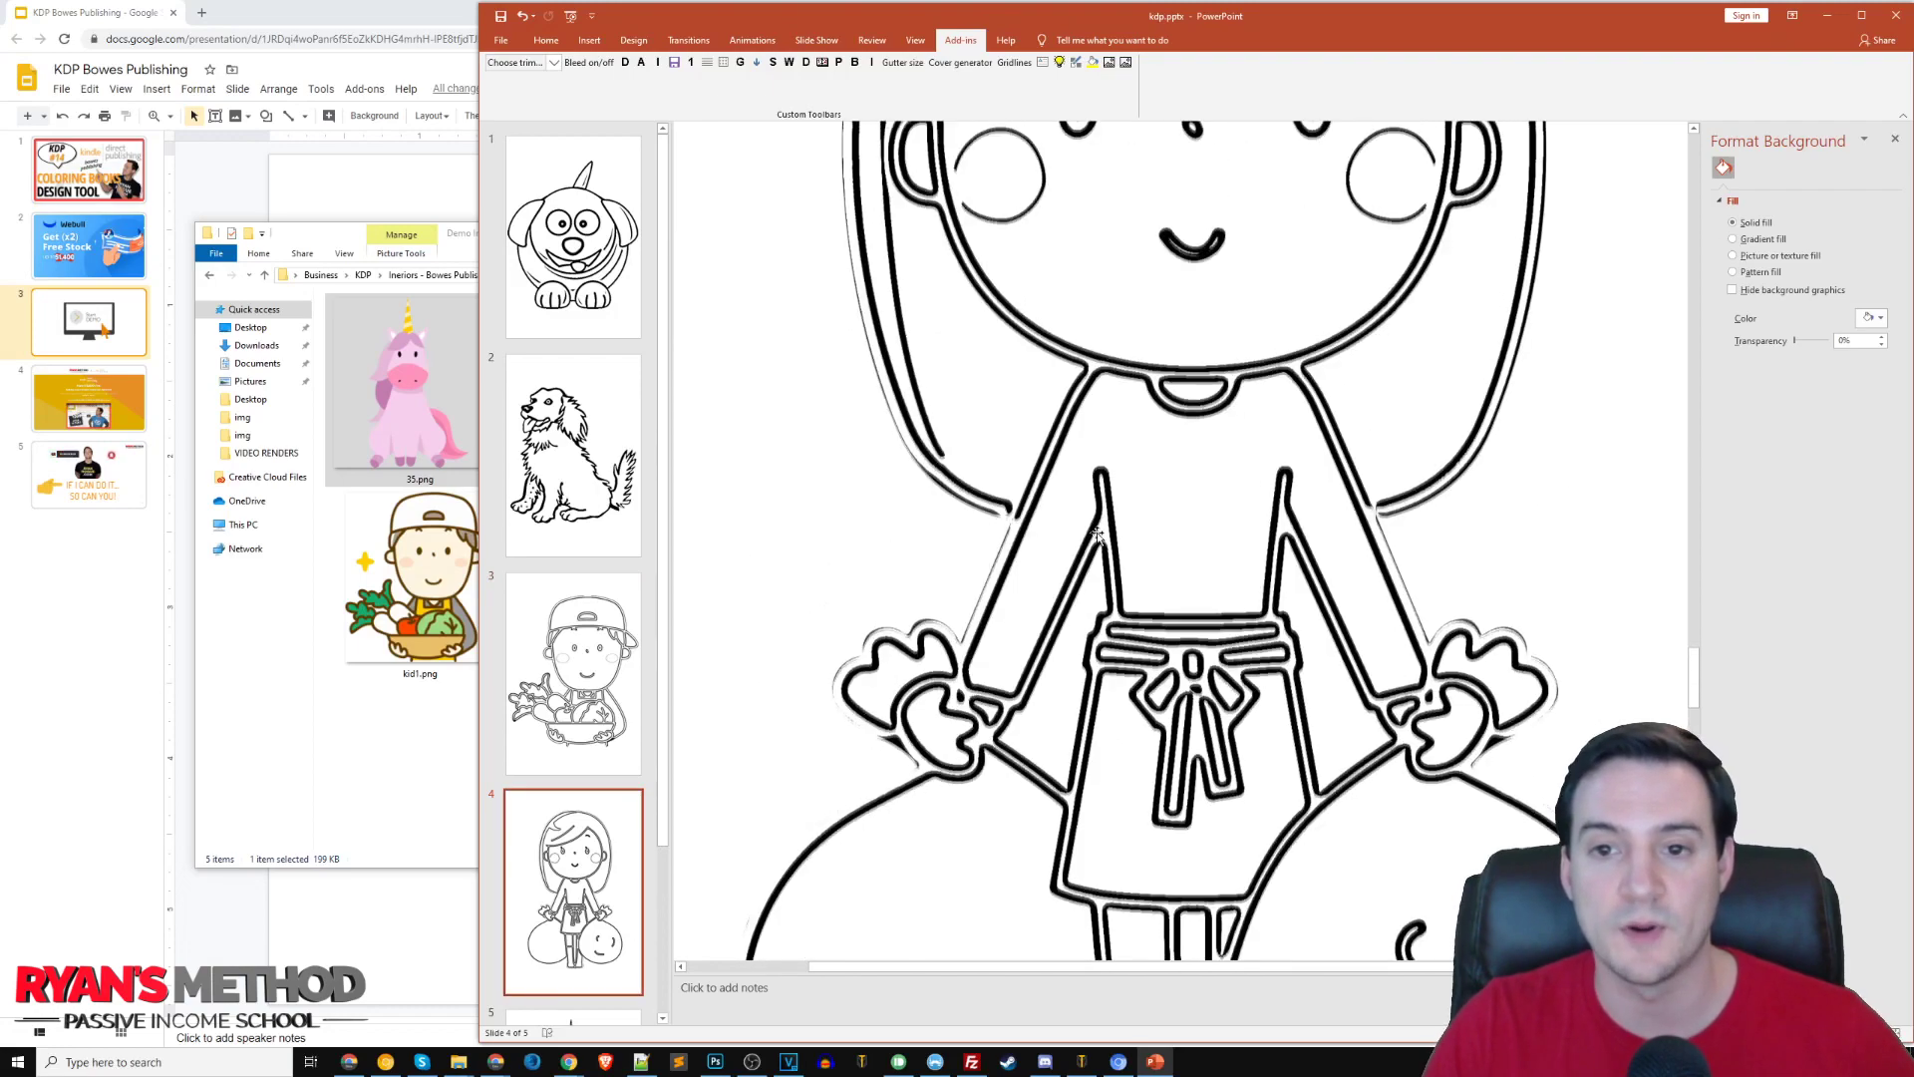
{"action": "scroll", "coordinate": [1092, 531], "scroll_direction": "up", "scroll_amount": 3}
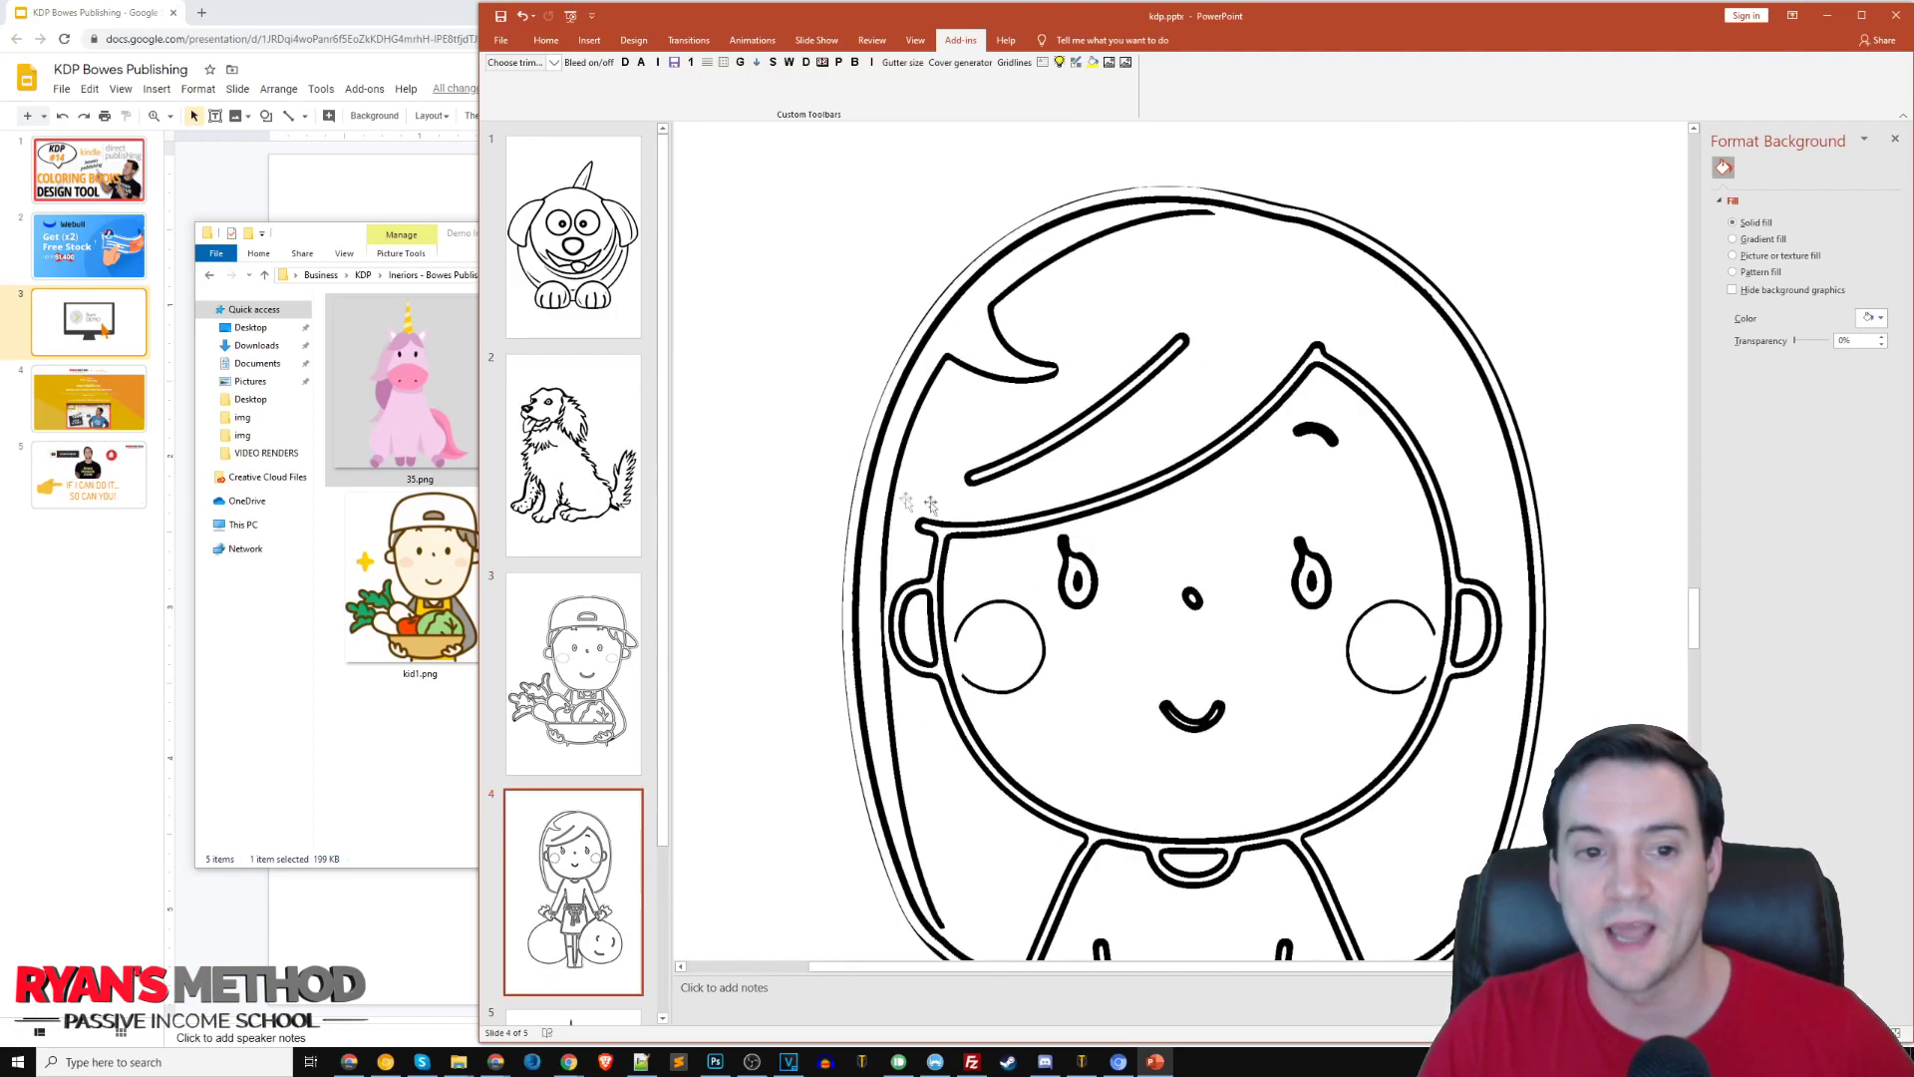
{"action": "left_click", "coordinate": [374, 752]}
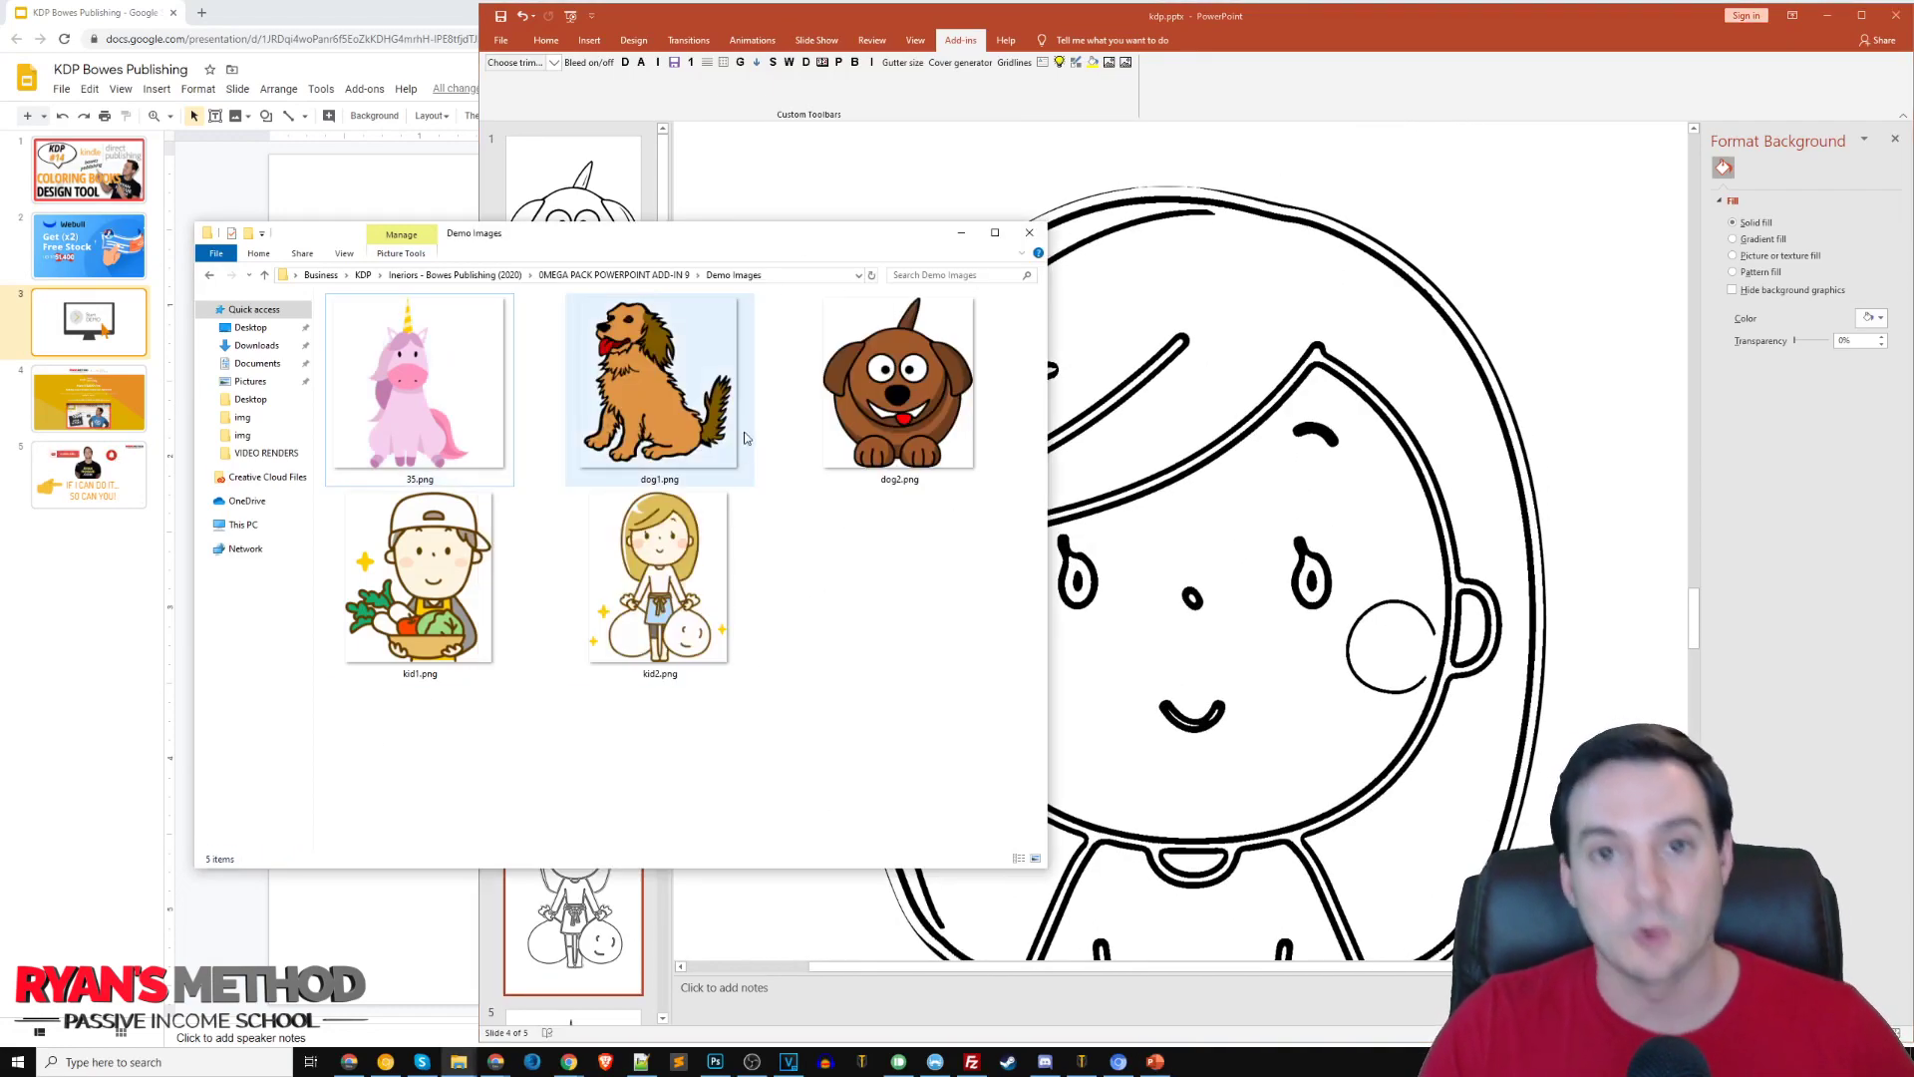
- Go back up two levels to the Bowes Publishing folder and scroll the list of book folders
{"action": "key", "text": "alt+Left"}
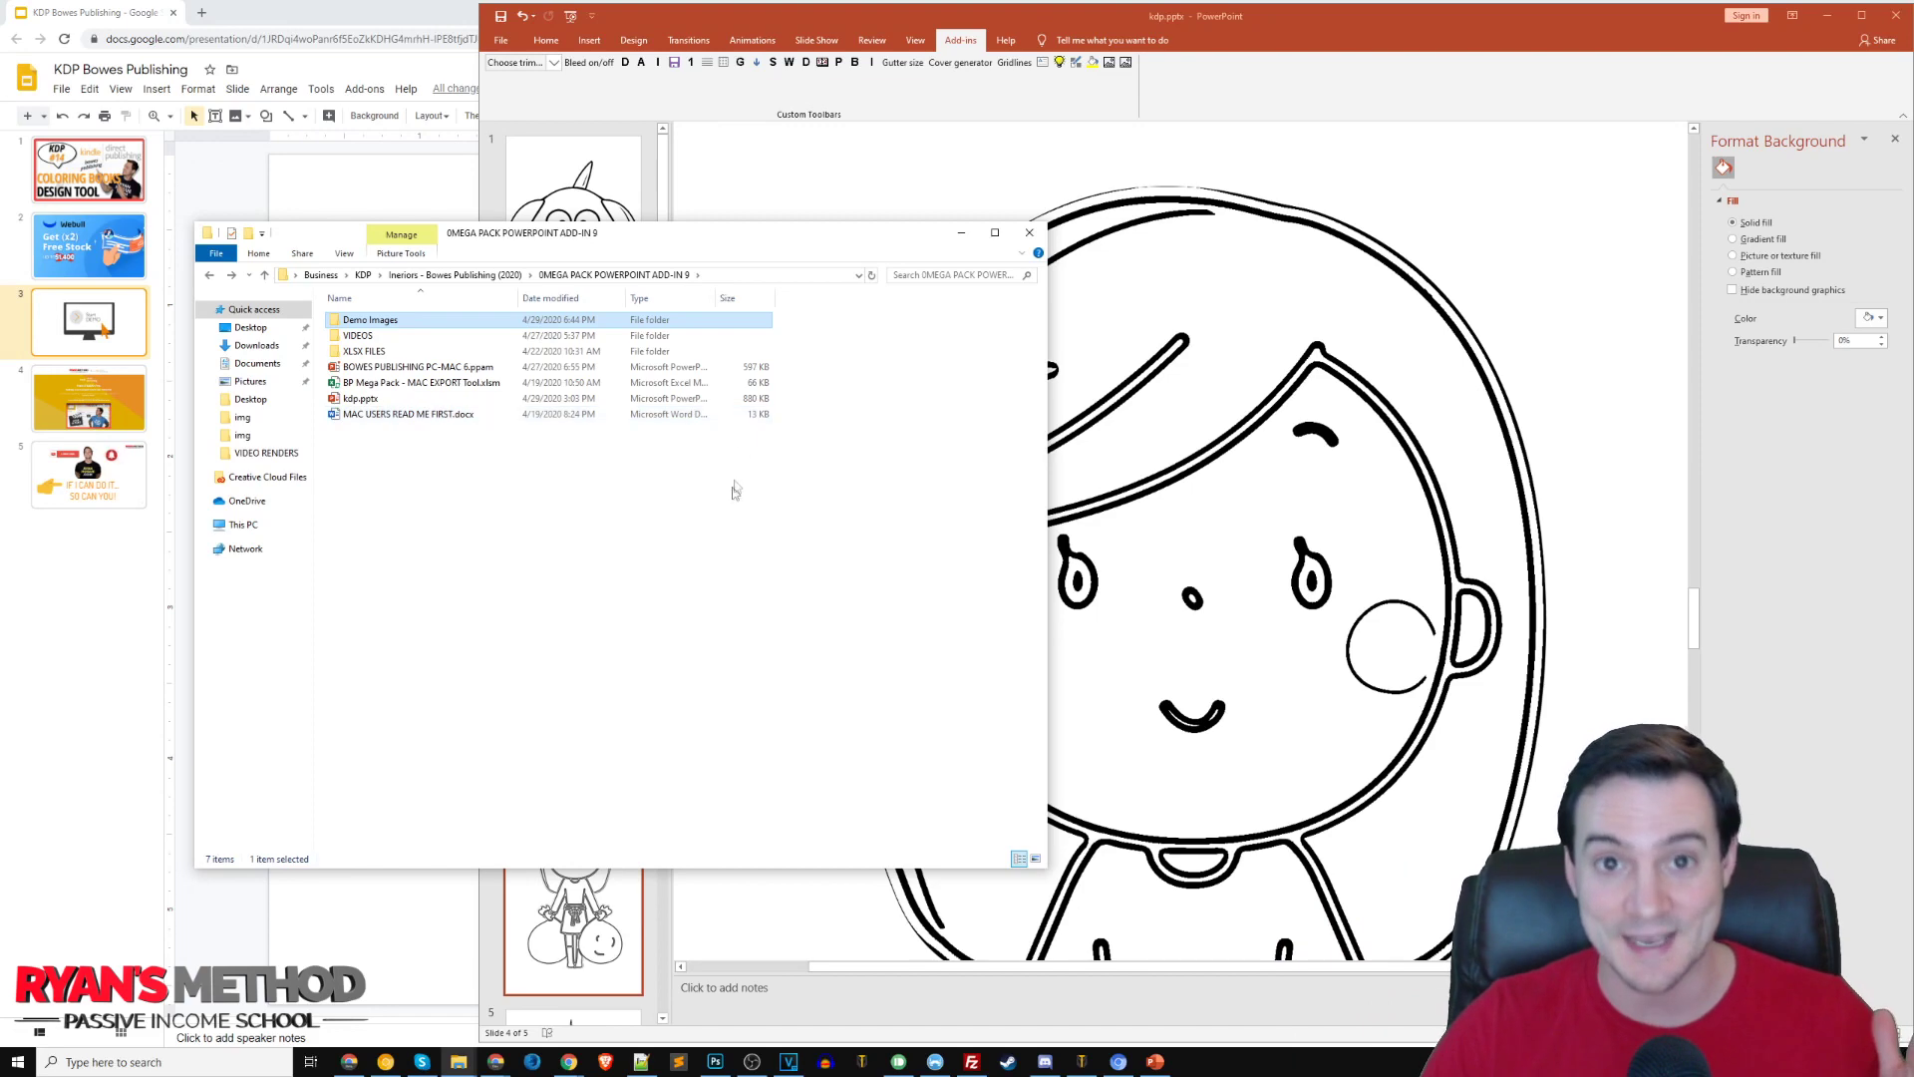
{"action": "key", "text": "alt+Left"}
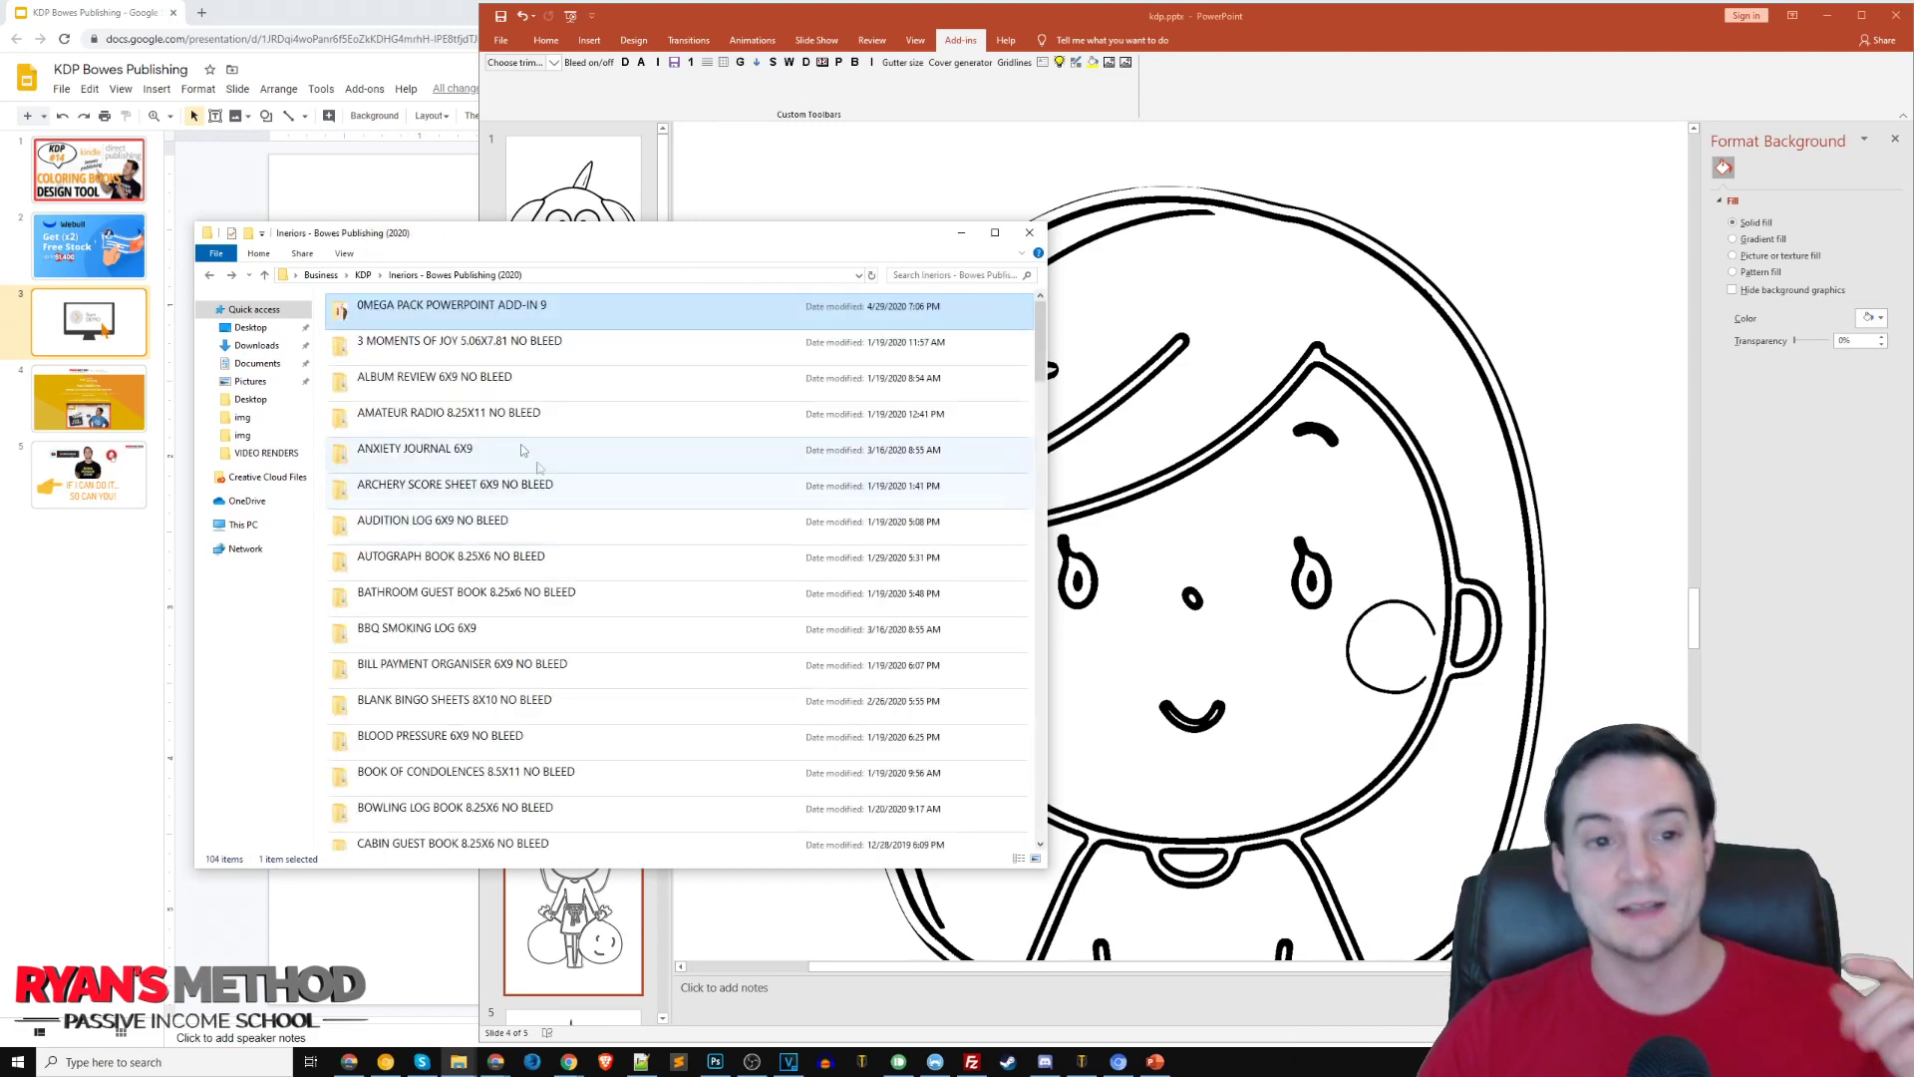
{"action": "left_click", "coordinate": [377, 397]}
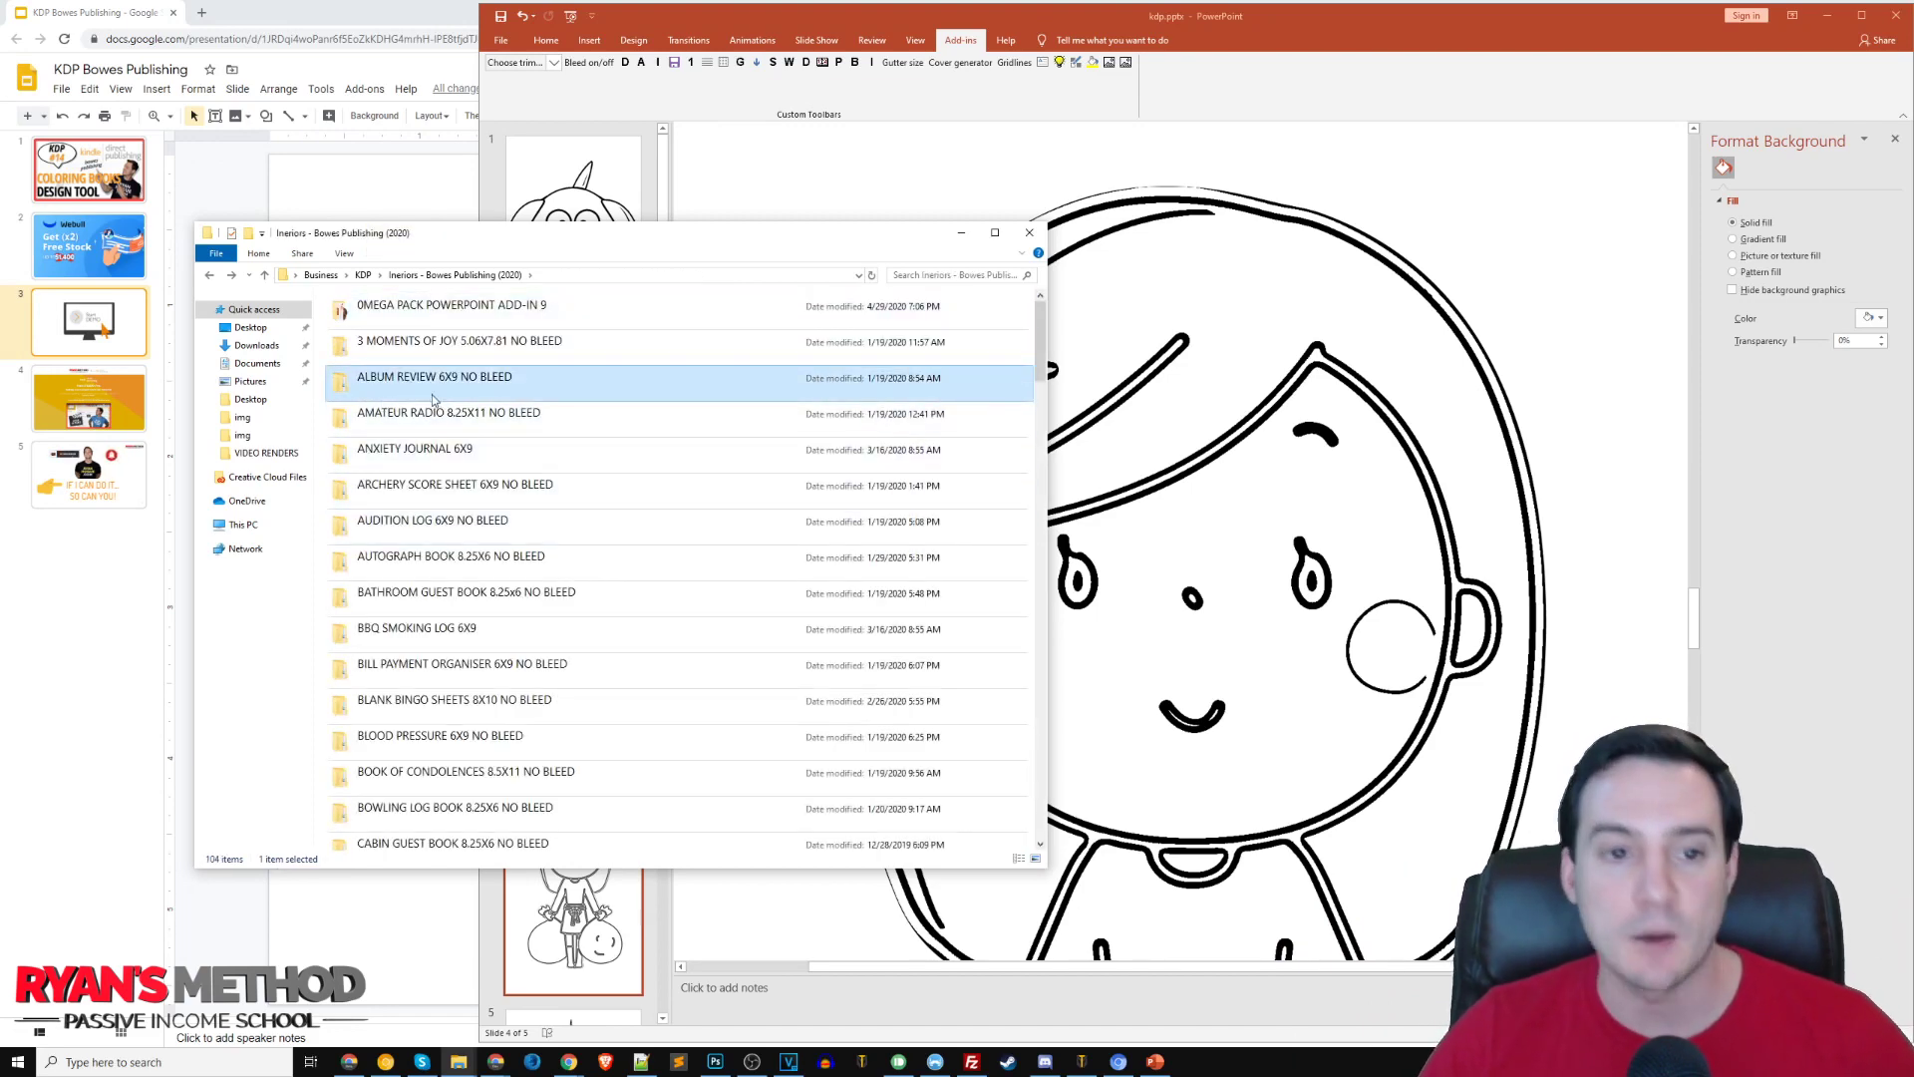
{"action": "scroll", "coordinate": [433, 399], "scroll_direction": "down", "scroll_amount": 6}
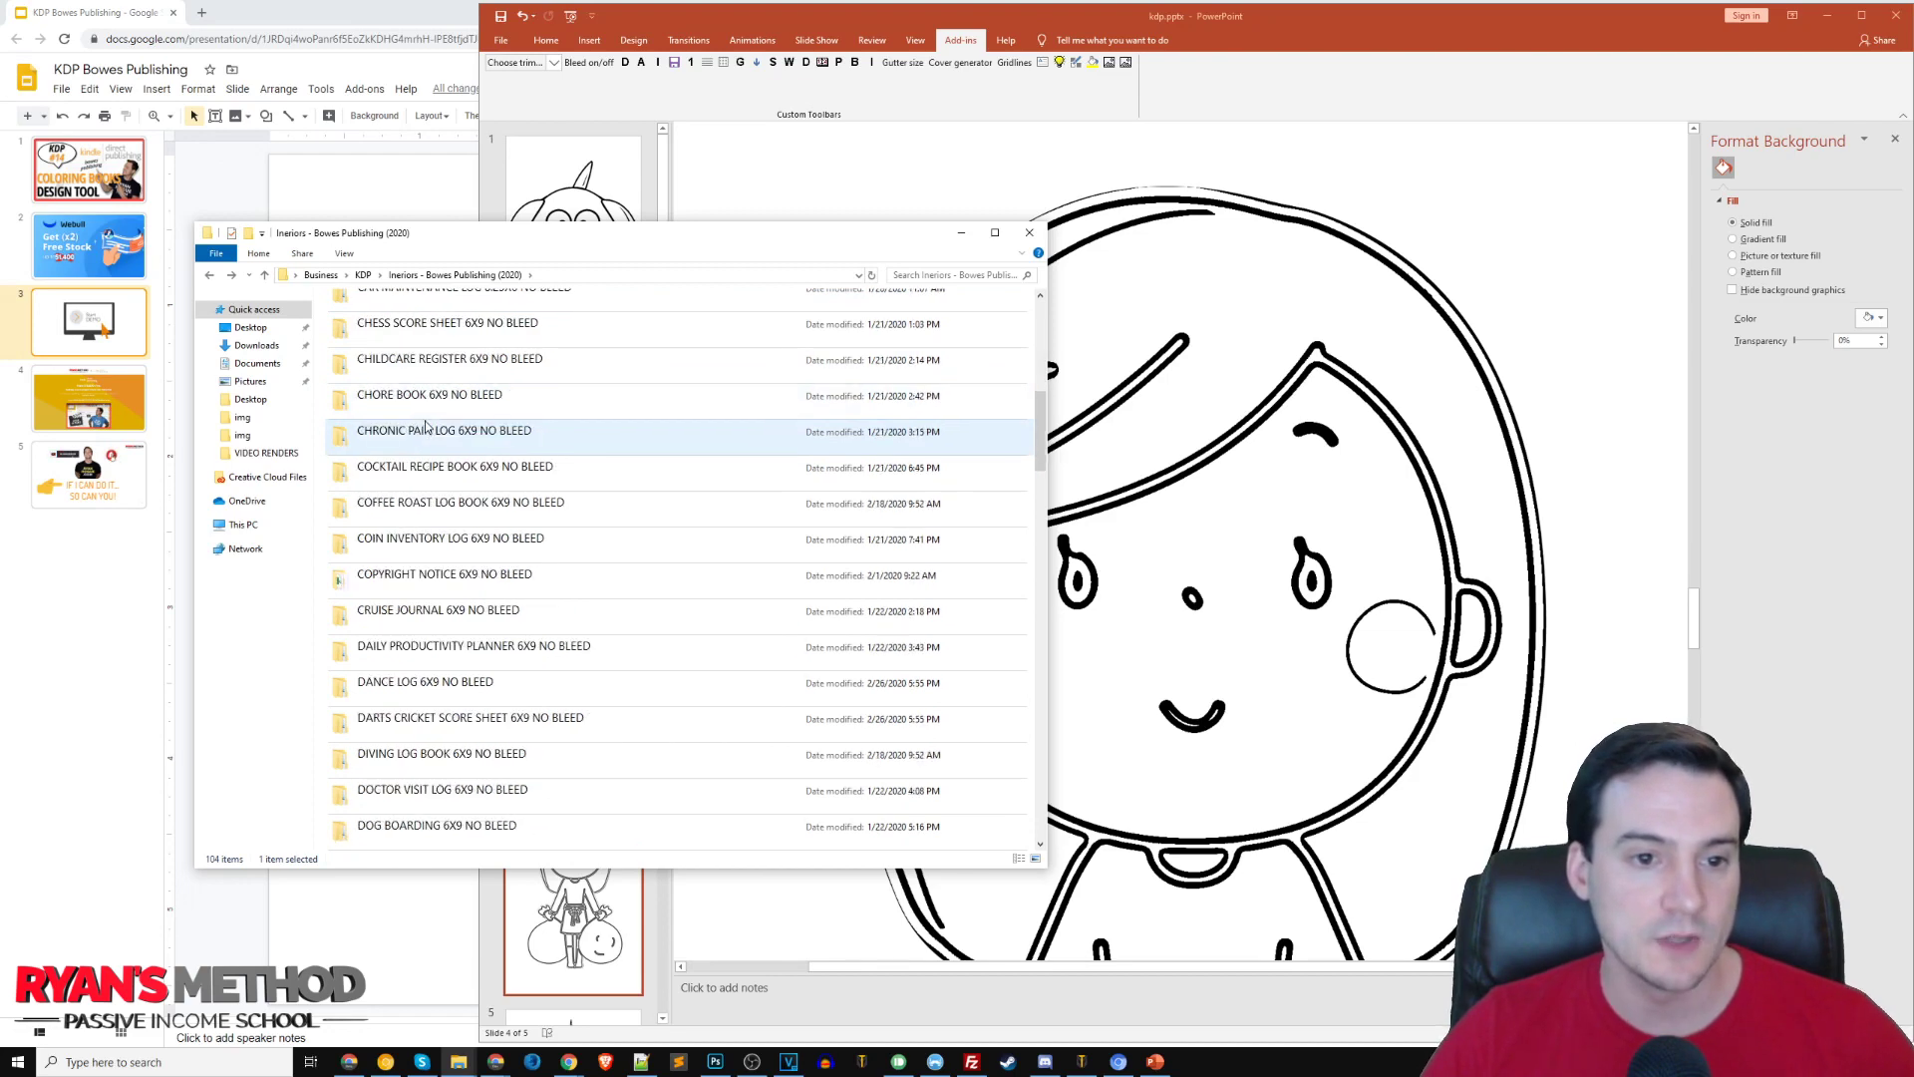
{"action": "scroll", "coordinate": [454, 419], "scroll_direction": "up", "scroll_amount": 2}
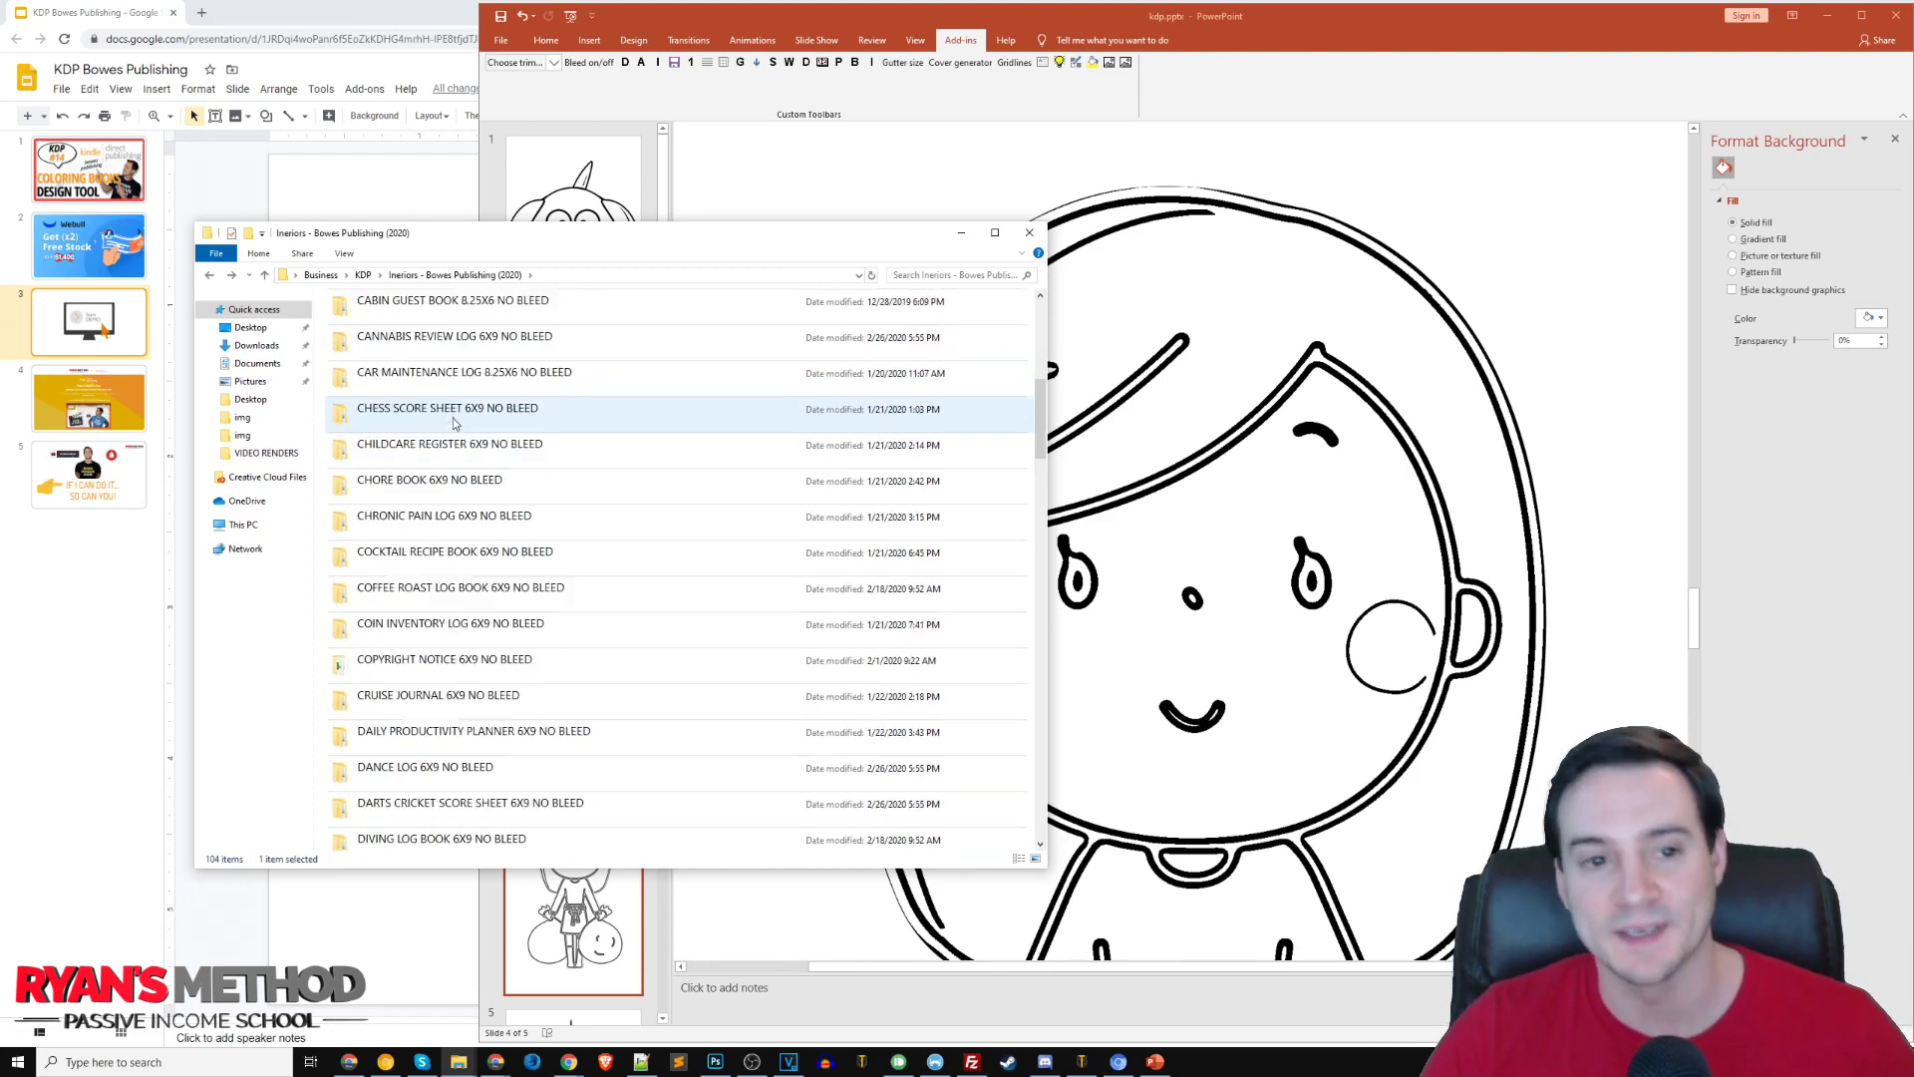
{"action": "scroll", "coordinate": [454, 439], "scroll_direction": "down", "scroll_amount": 1}
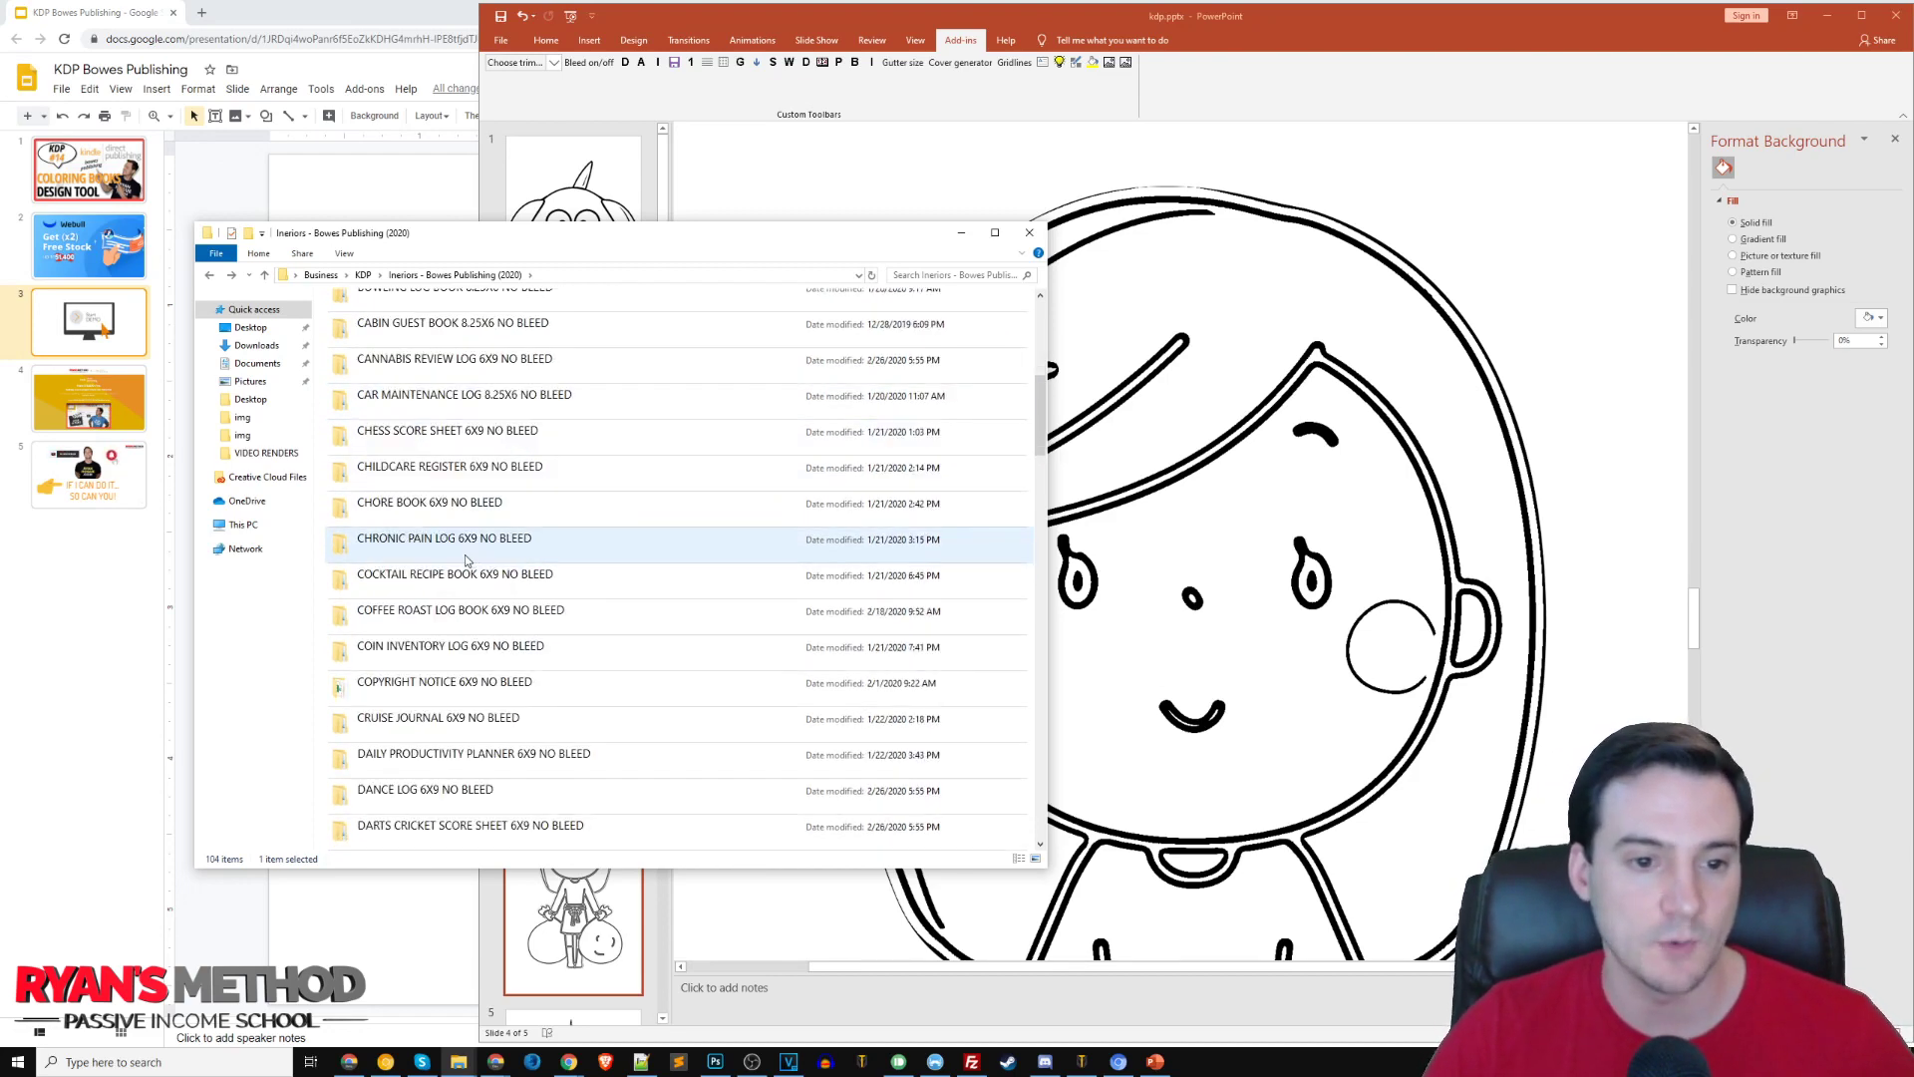
{"action": "left_click", "coordinate": [433, 658]}
{"action": "scroll", "coordinate": [433, 660], "scroll_direction": "down", "scroll_amount": 5}
{"action": "scroll", "coordinate": [432, 653], "scroll_direction": "down", "scroll_amount": 4}
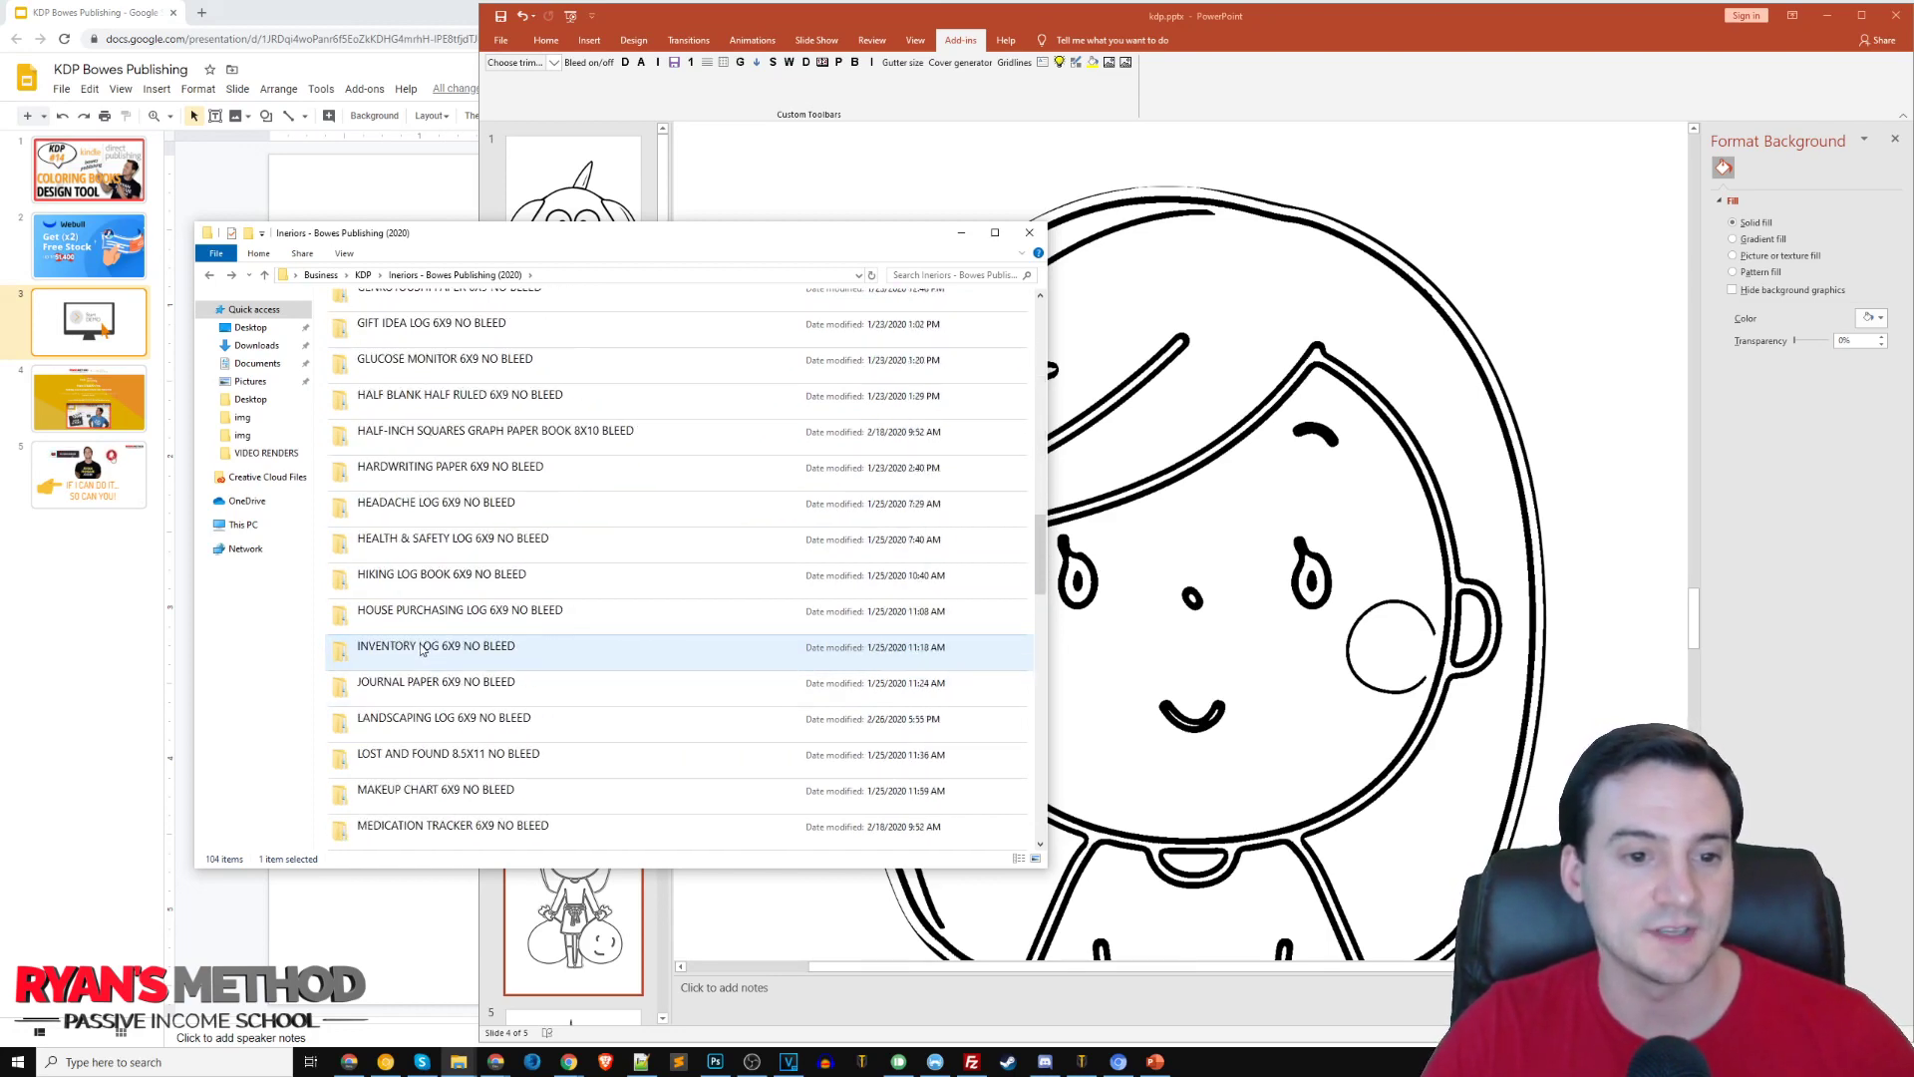
- Open HOUSE PURCHASING LOG 6X9 NO BLEED, then its PDF subfolder, and open 1.pdf in Acrobat Reader
{"action": "left_click", "coordinate": [443, 617]}
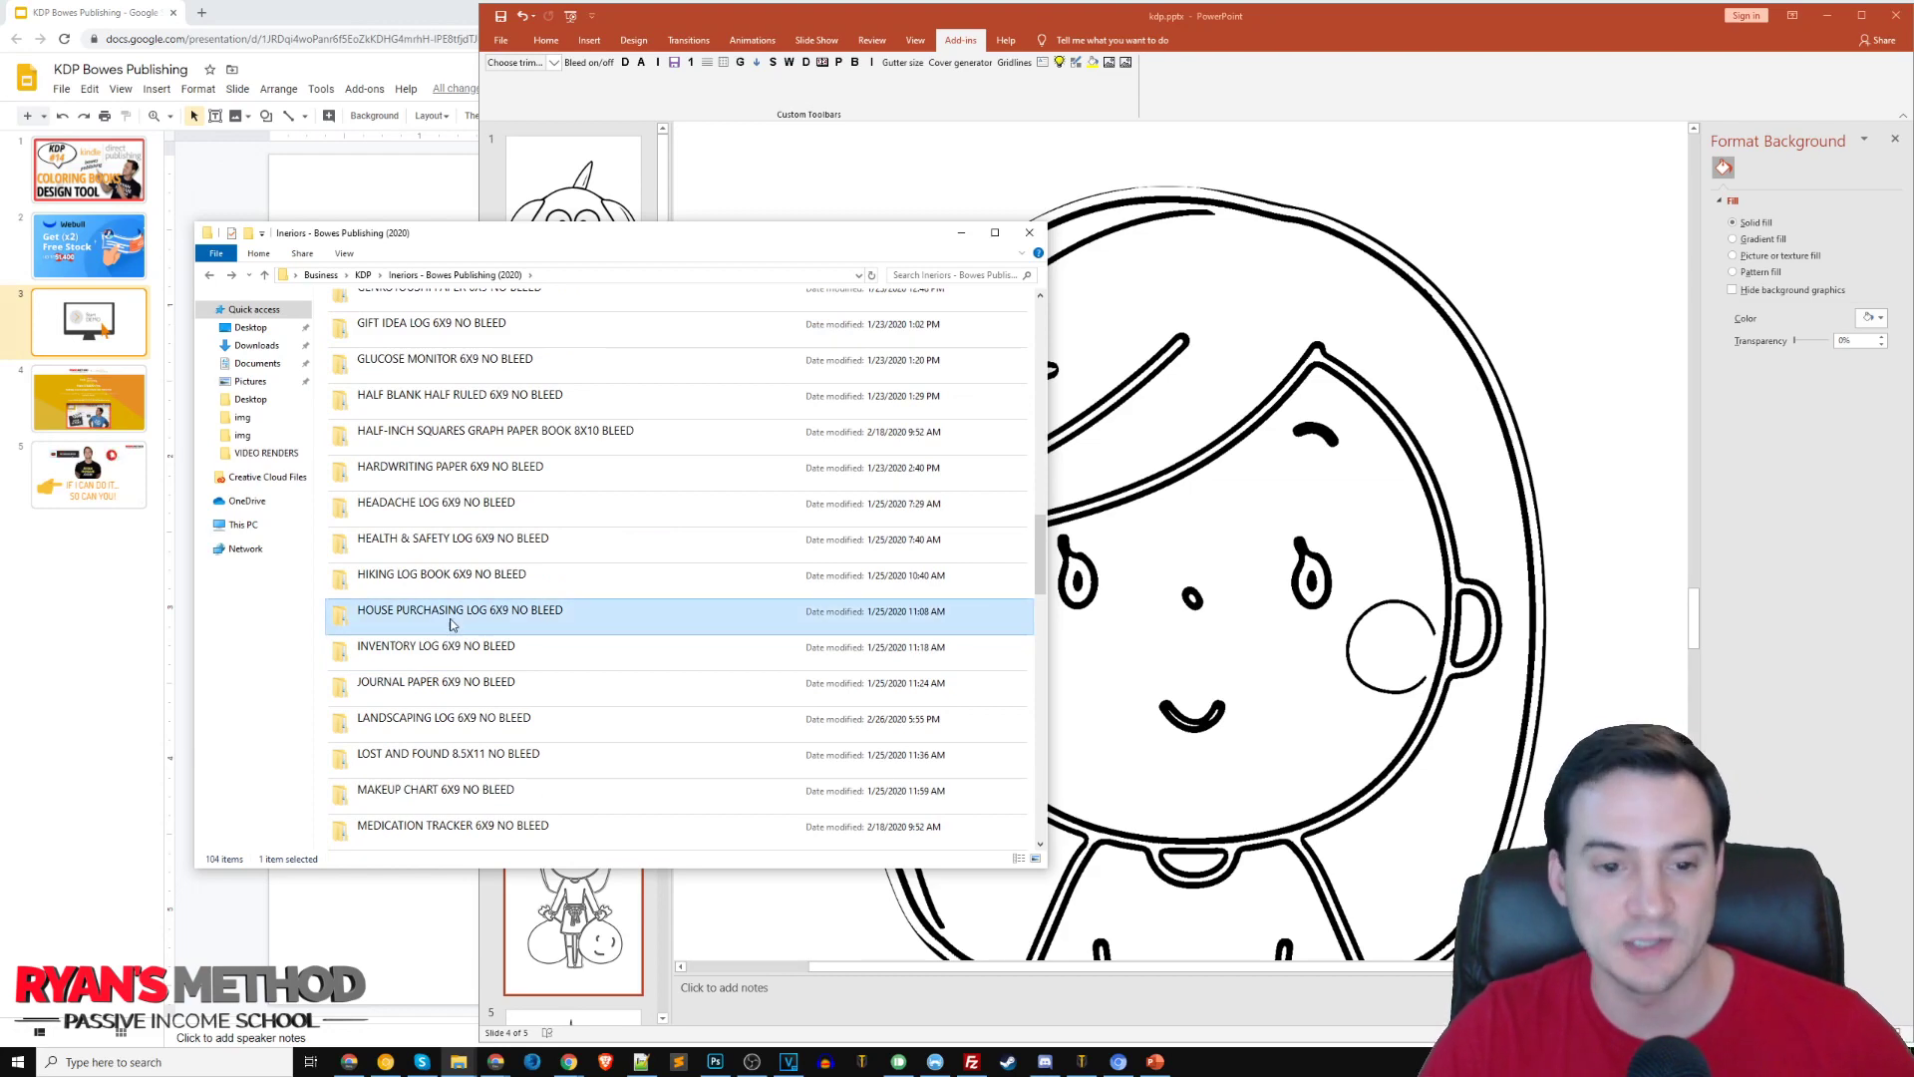
{"action": "double_click", "coordinate": [451, 620]}
{"action": "double_click", "coordinate": [376, 347]}
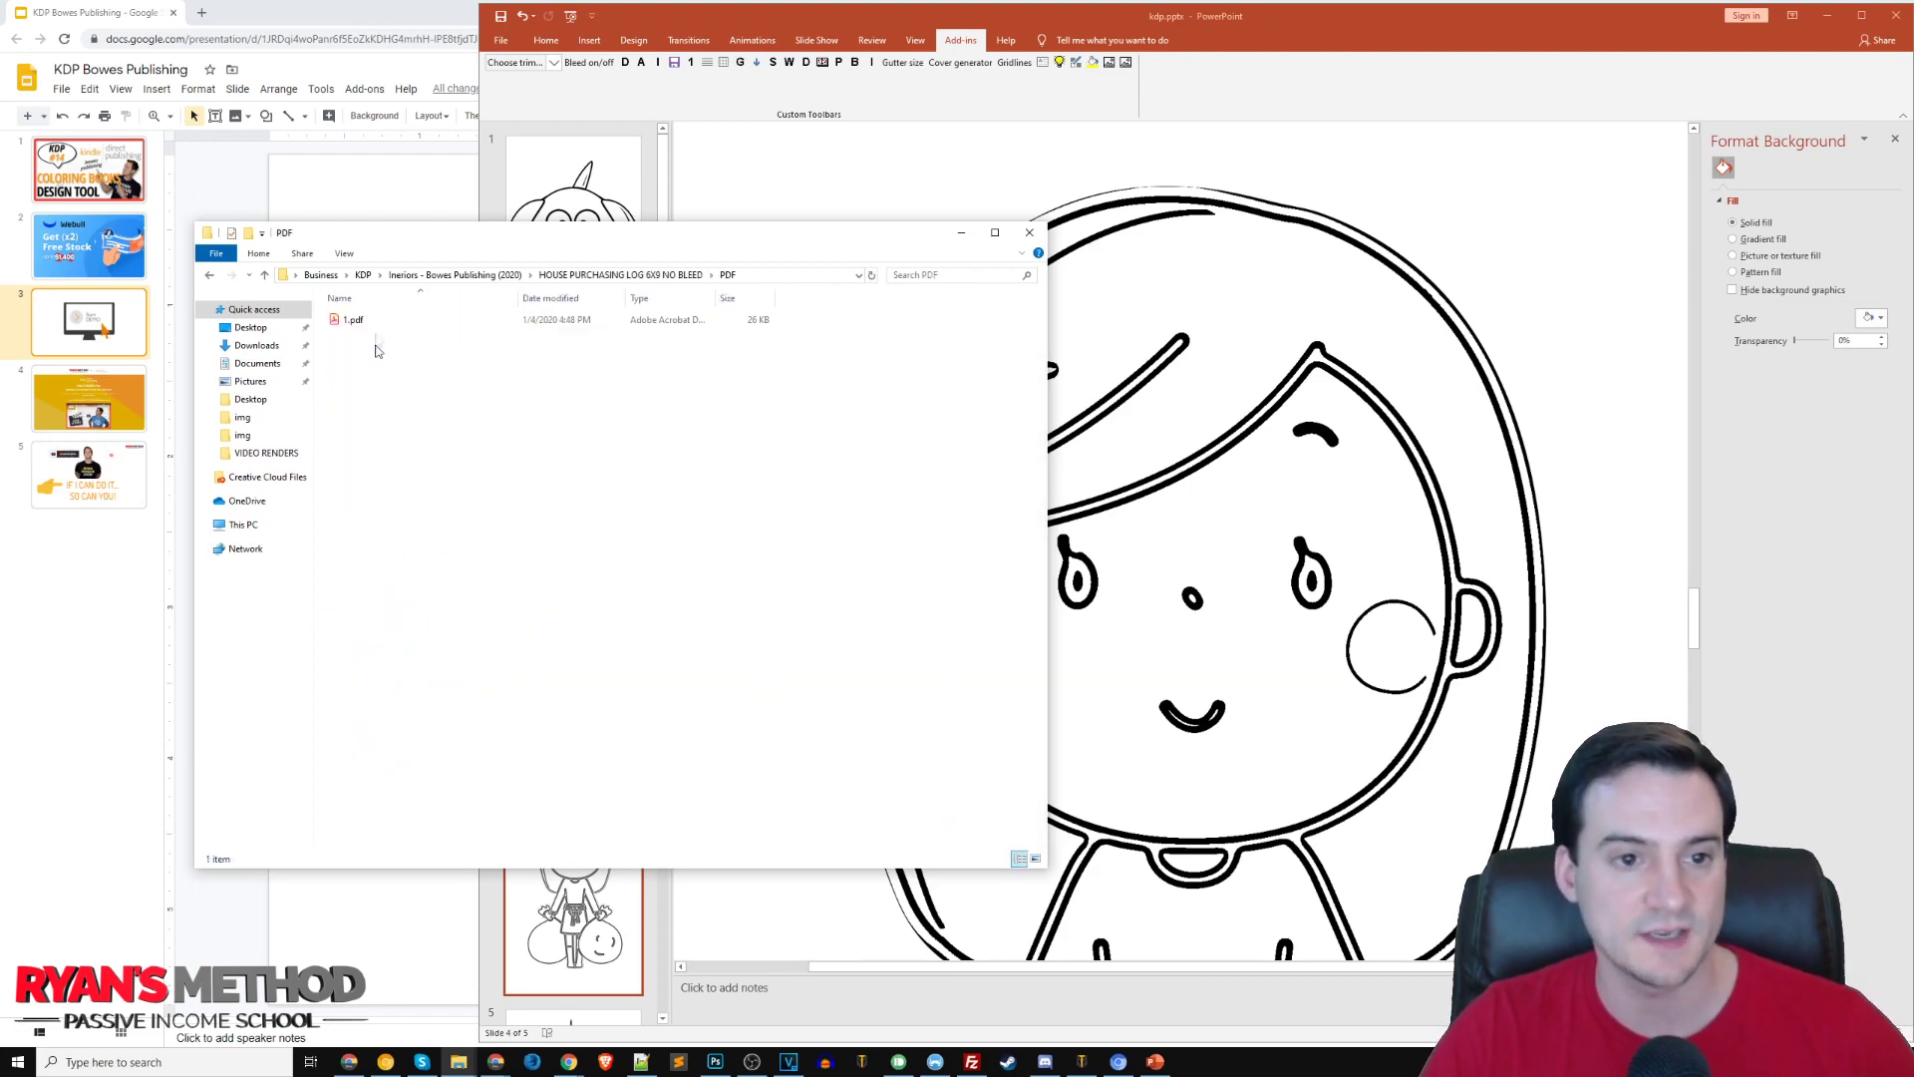
{"action": "double_click", "coordinate": [355, 320]}
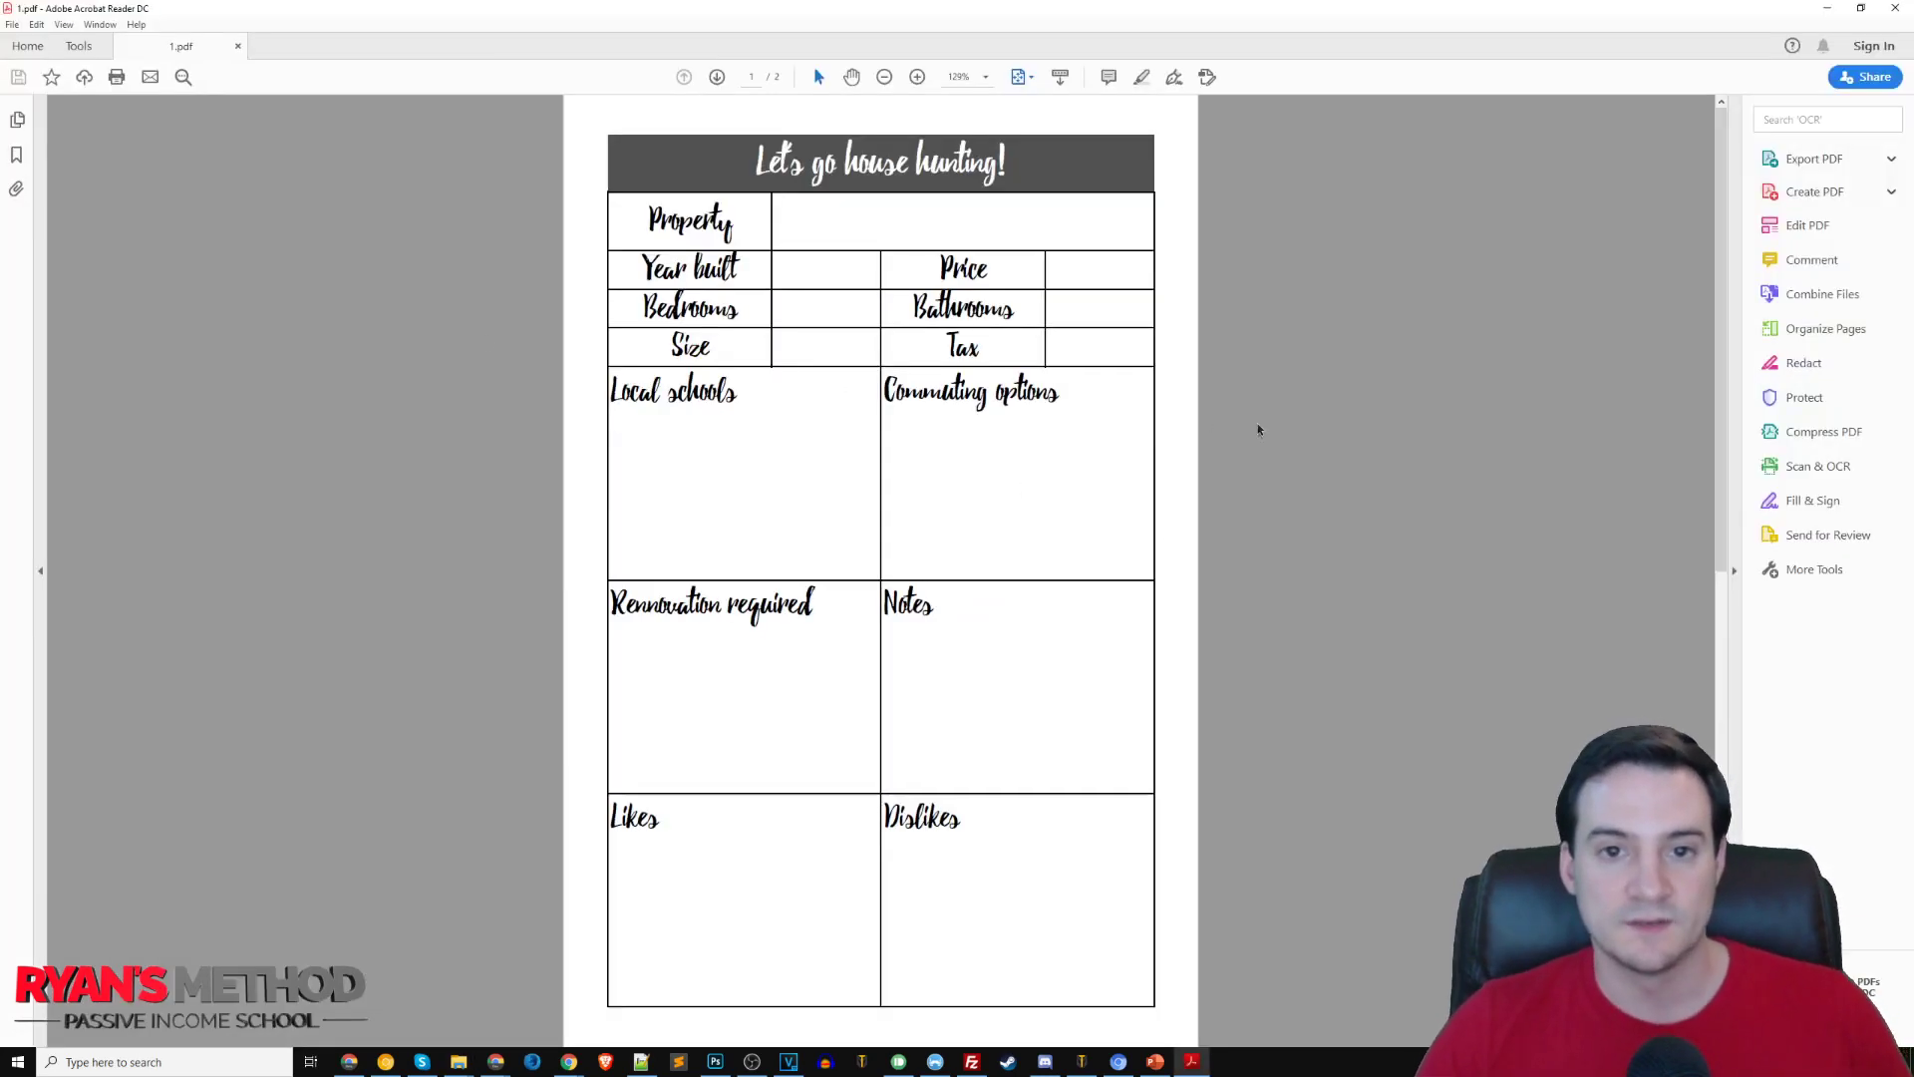
{"action": "scroll", "coordinate": [1247, 478], "scroll_direction": "down", "scroll_amount": 3}
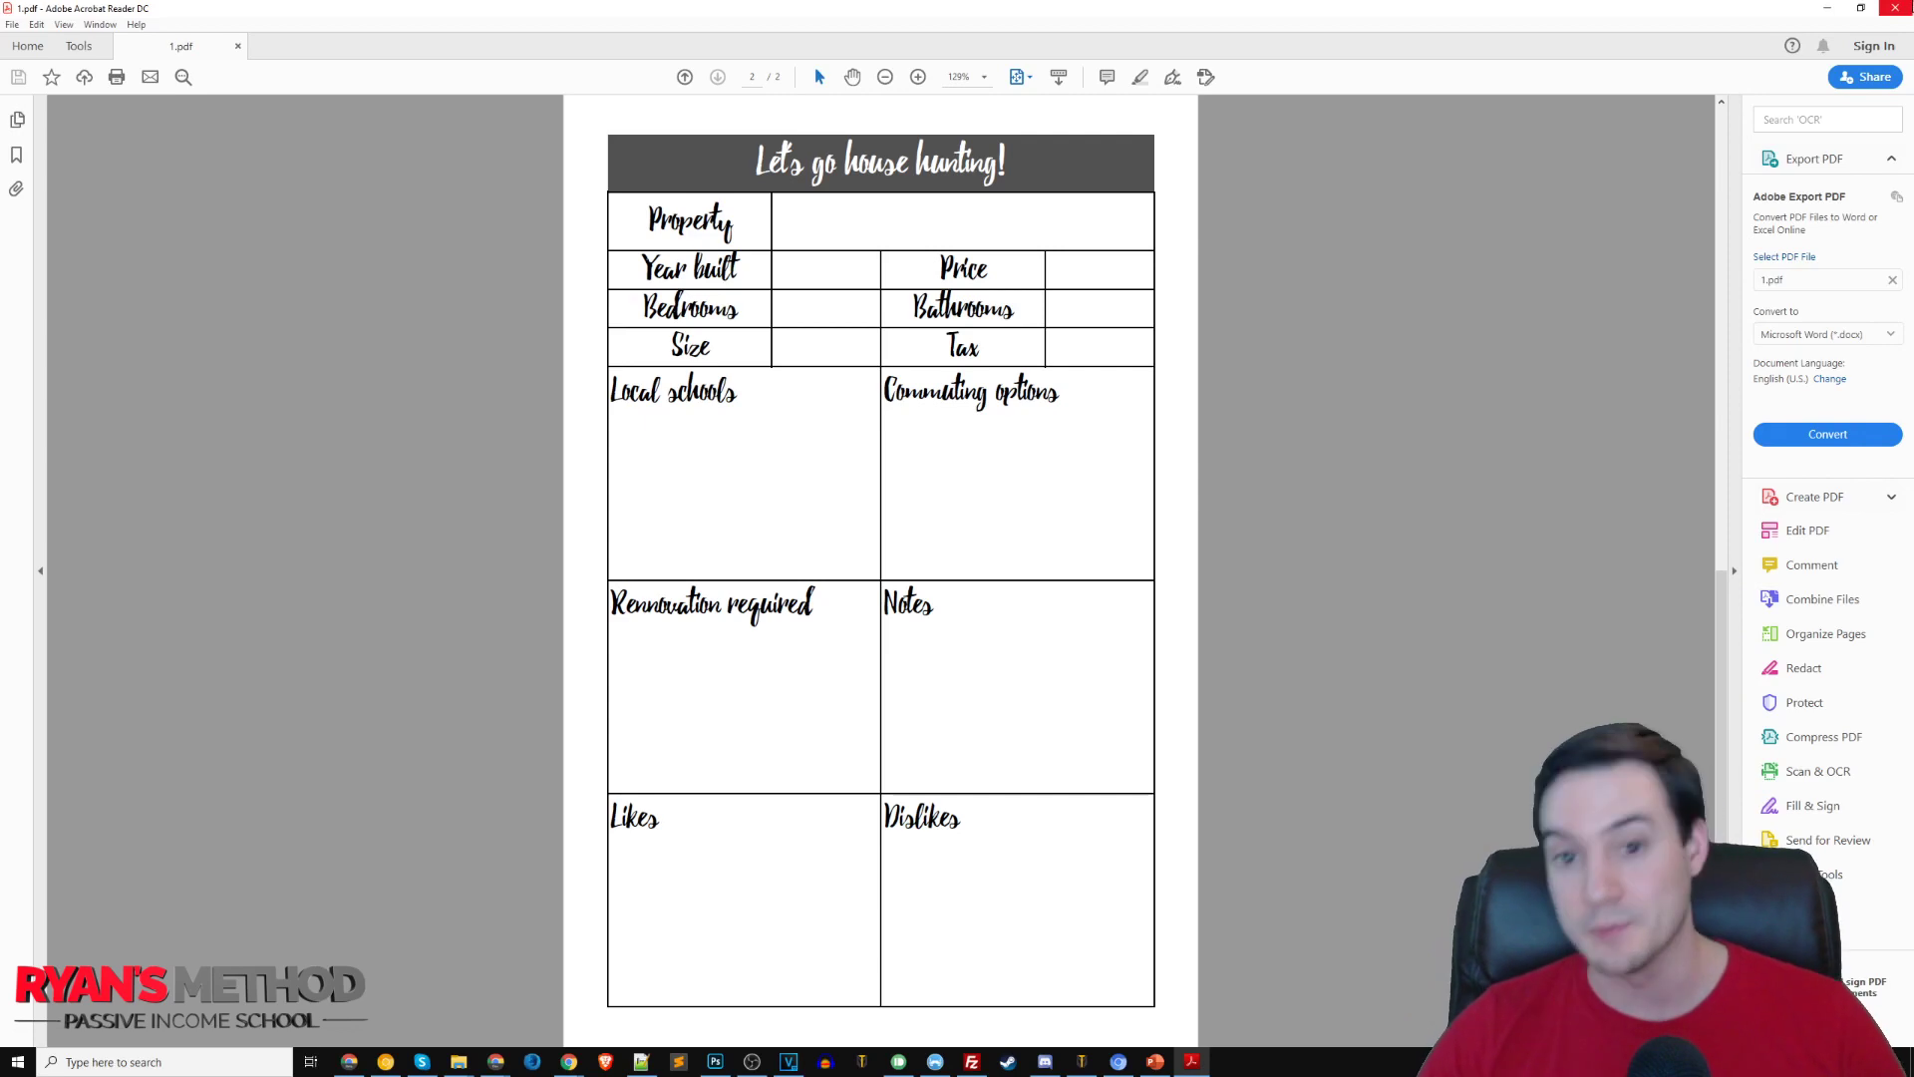
{"action": "left_click", "coordinate": [1897, 8]}
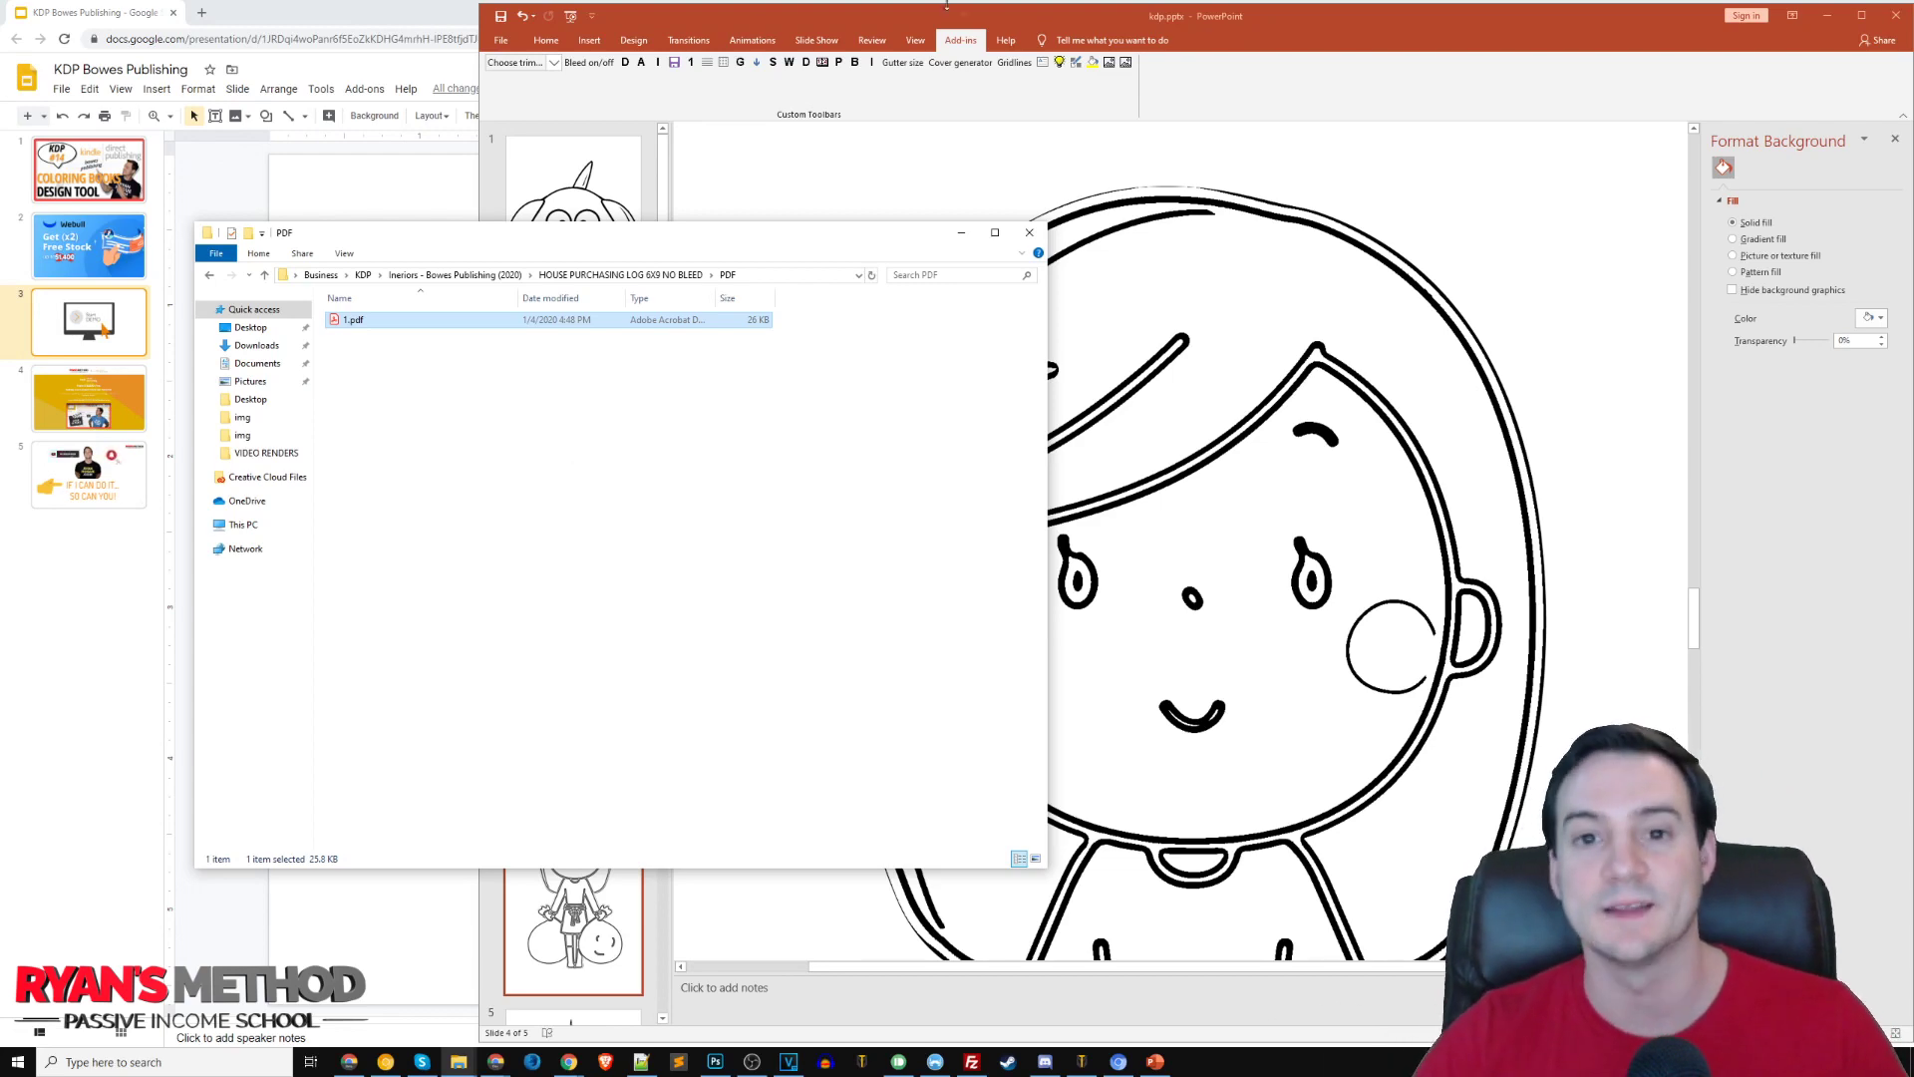
- Present the Google Slides deck full-screen and advance to the 'Make $10,000+/mo Selling Low Content Books' slide
{"action": "left_click", "coordinate": [165, 423]}
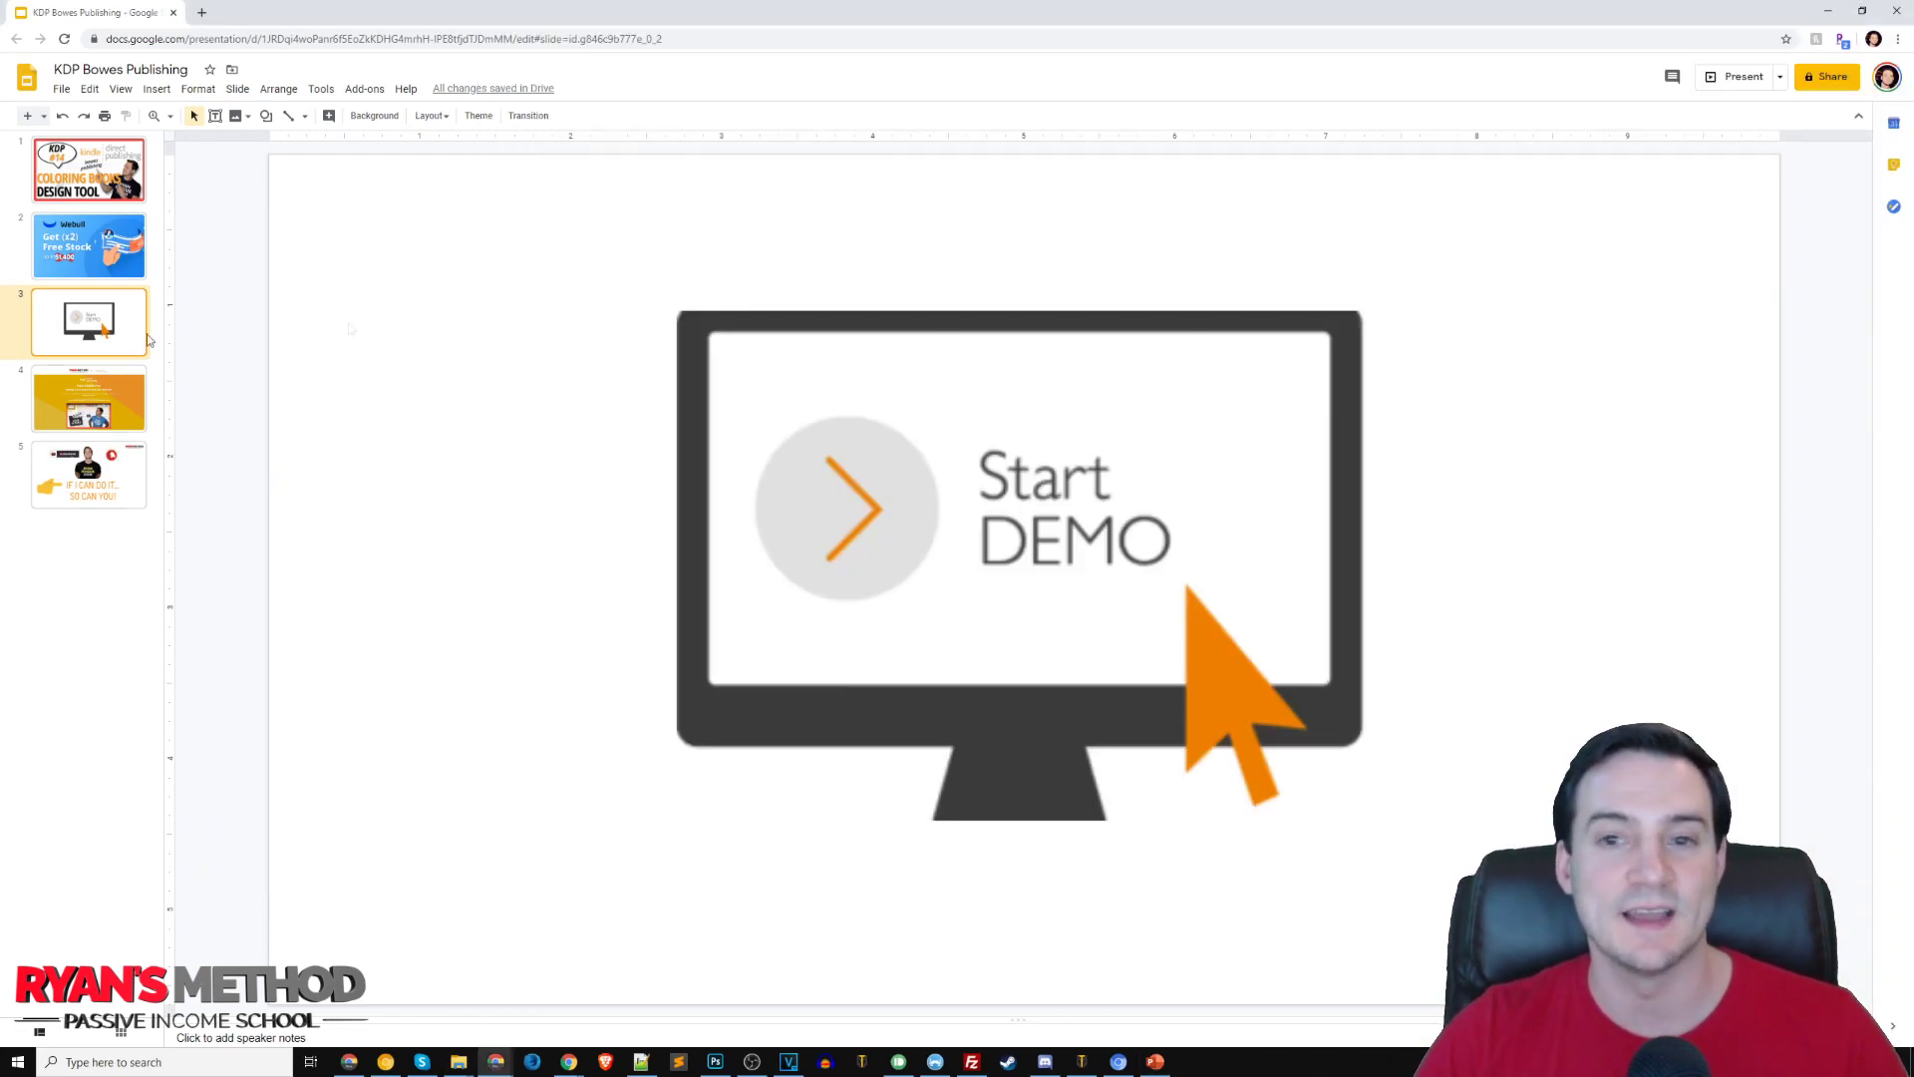
{"action": "left_click", "coordinate": [1743, 76]}
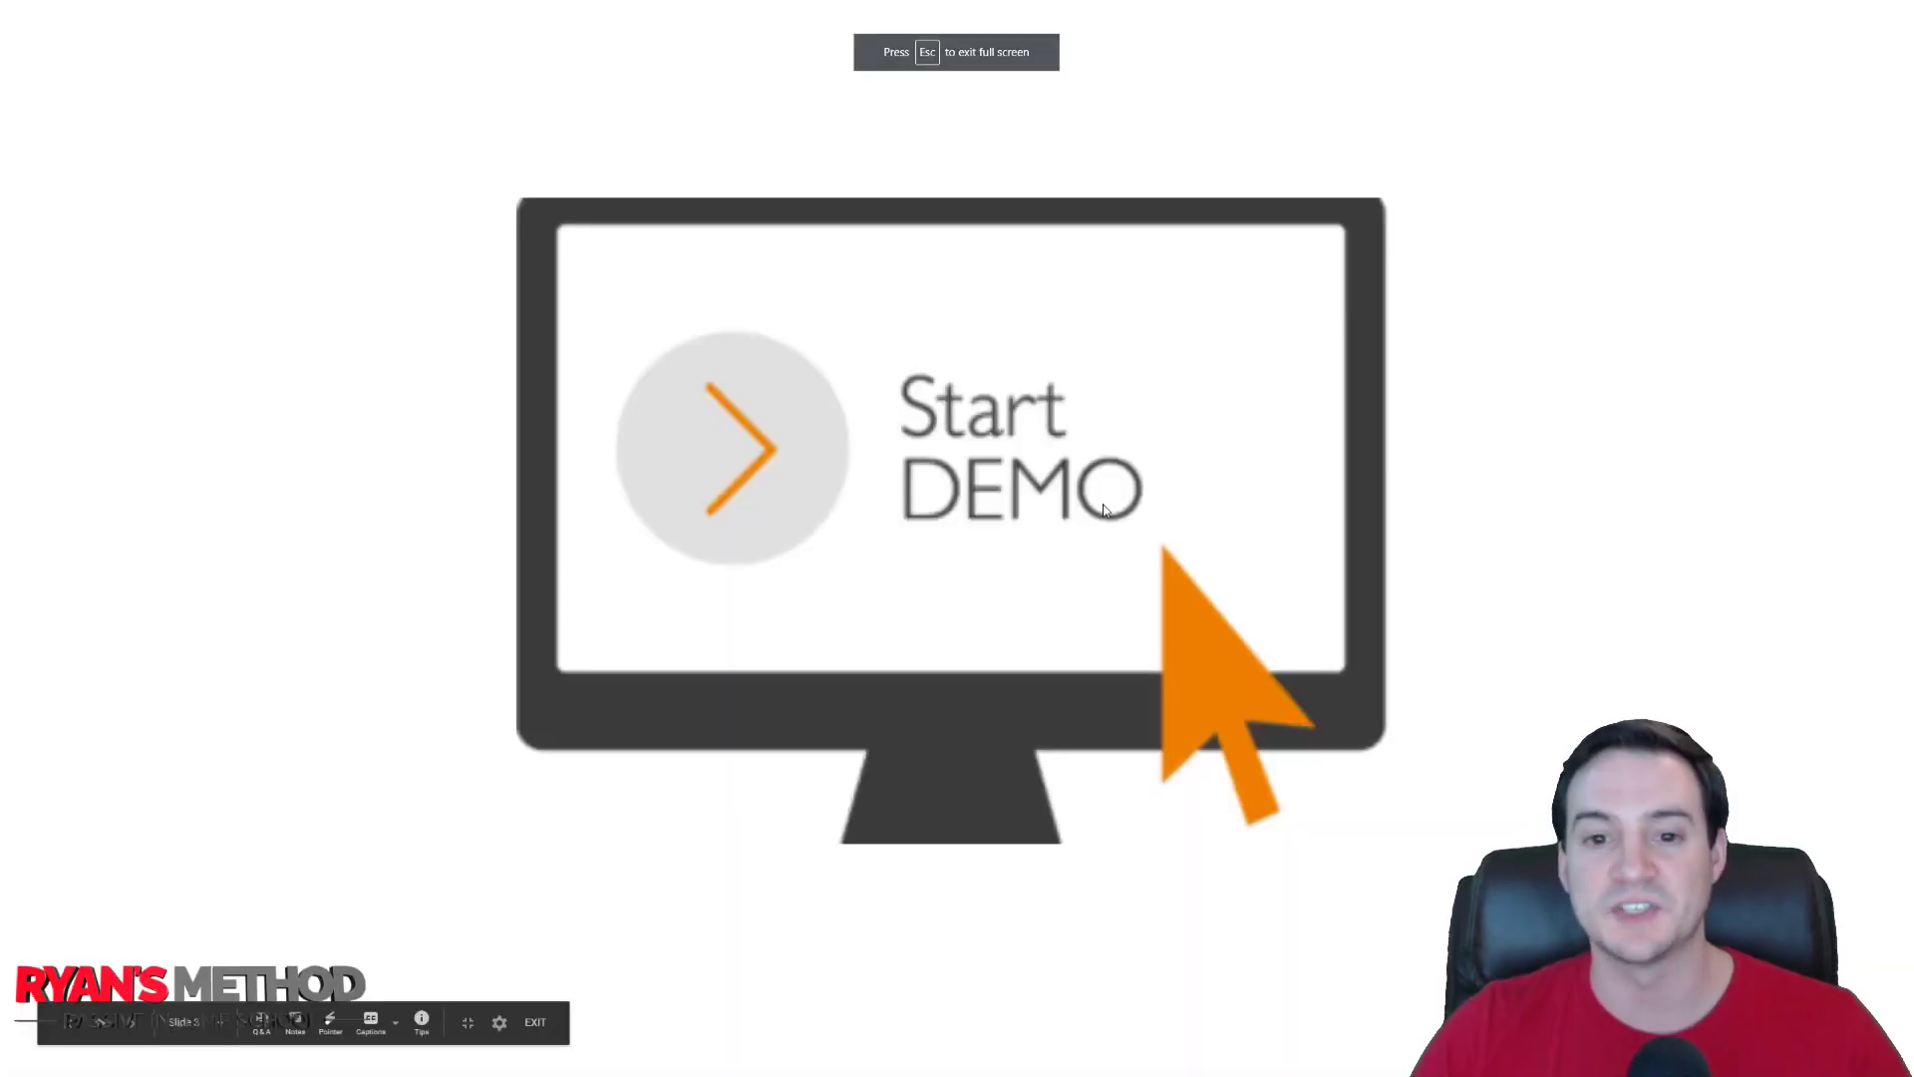
{"action": "left_click", "coordinate": [1107, 506]}
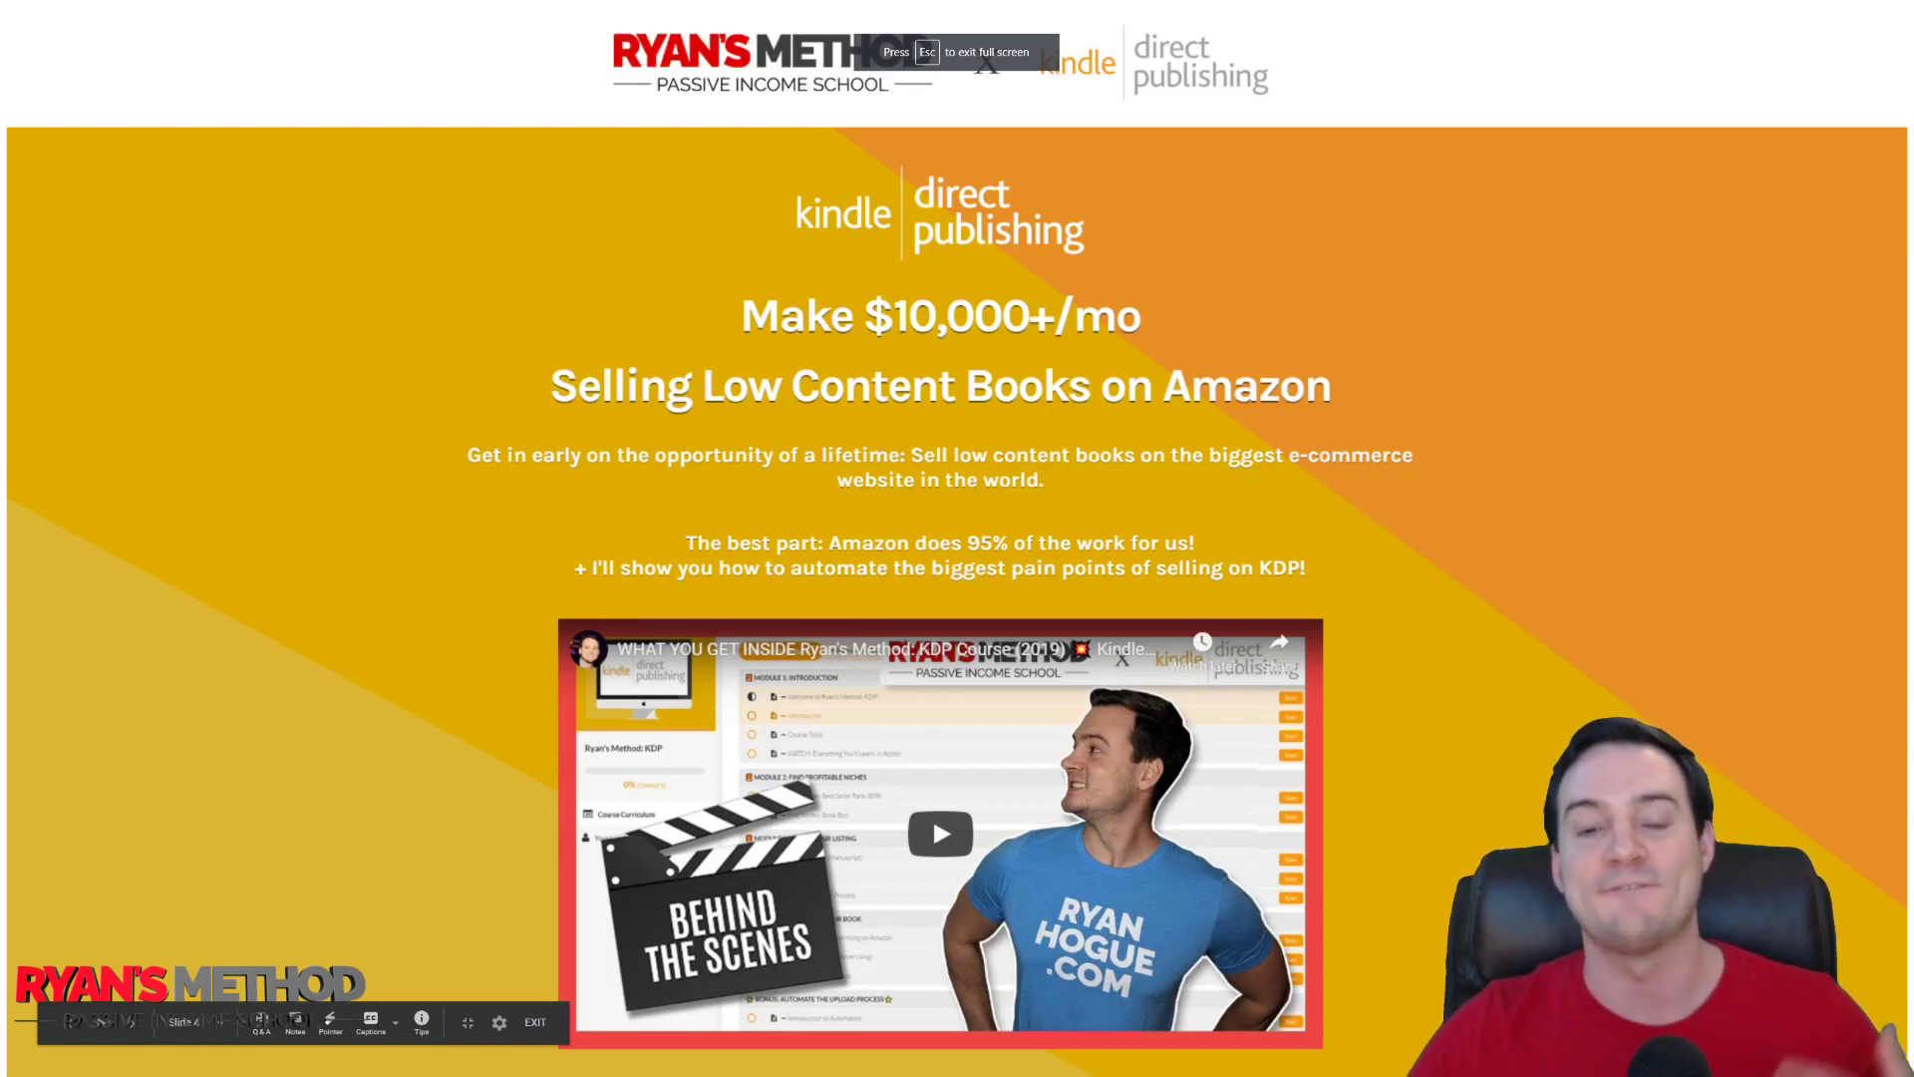